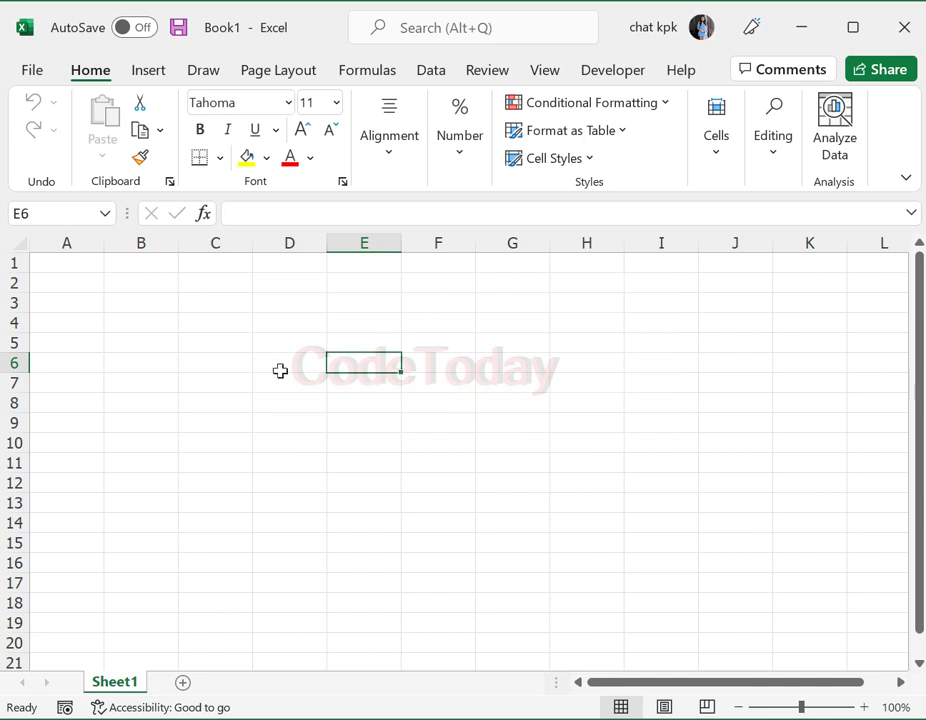
# Widen columns A, B, C, D and E to roughly 14–15 characters each
pyautogui.click(81, 265)
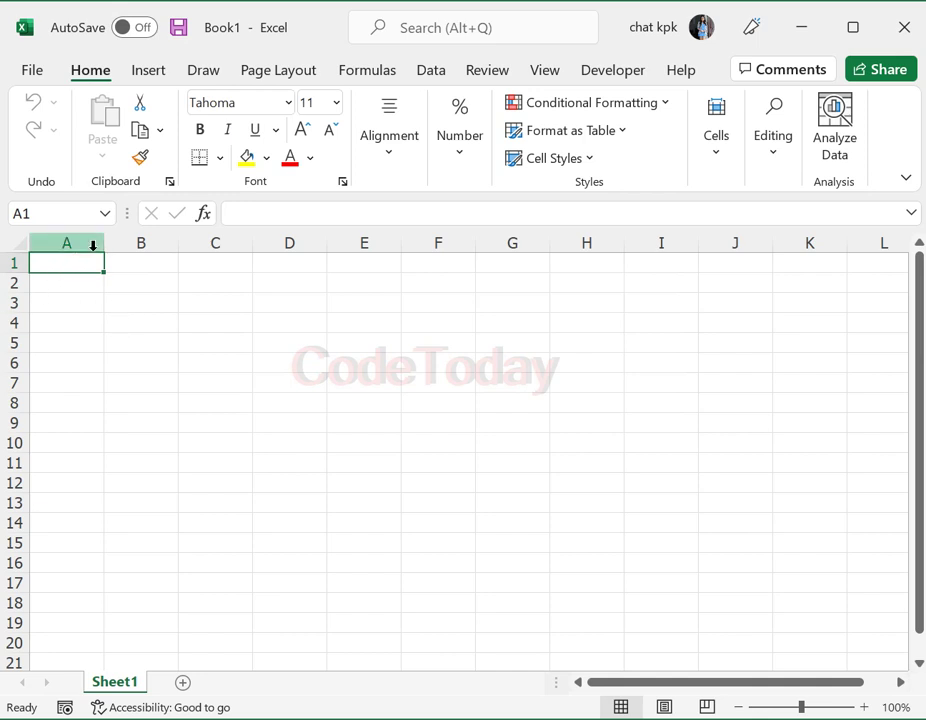
pyautogui.moveTo(106, 247); pyautogui.dragTo(165, 247)
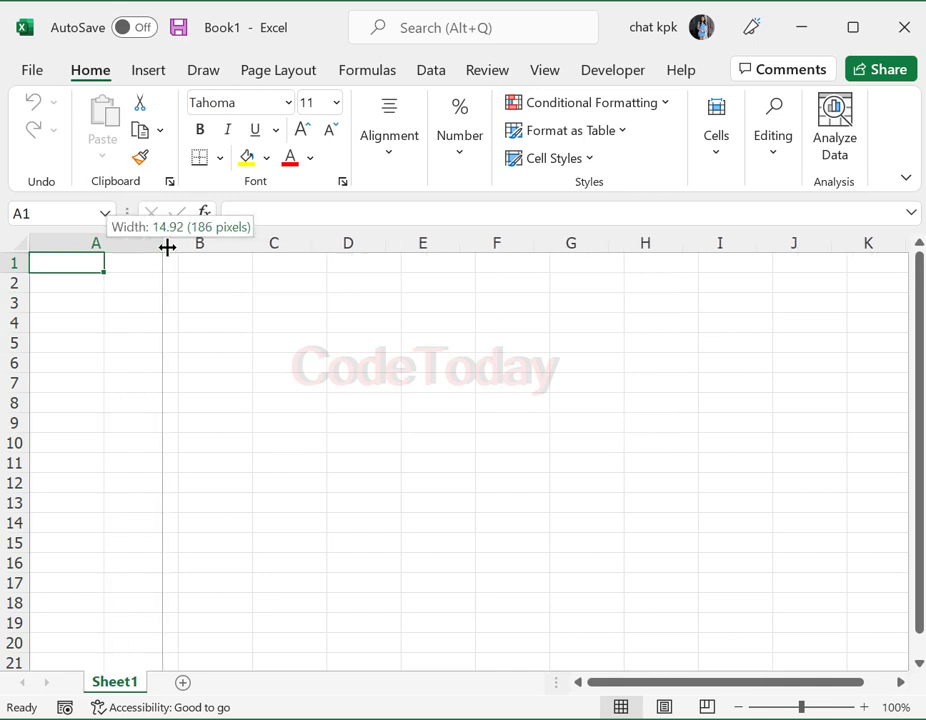
pyautogui.moveTo(239, 244); pyautogui.dragTo(285, 250)
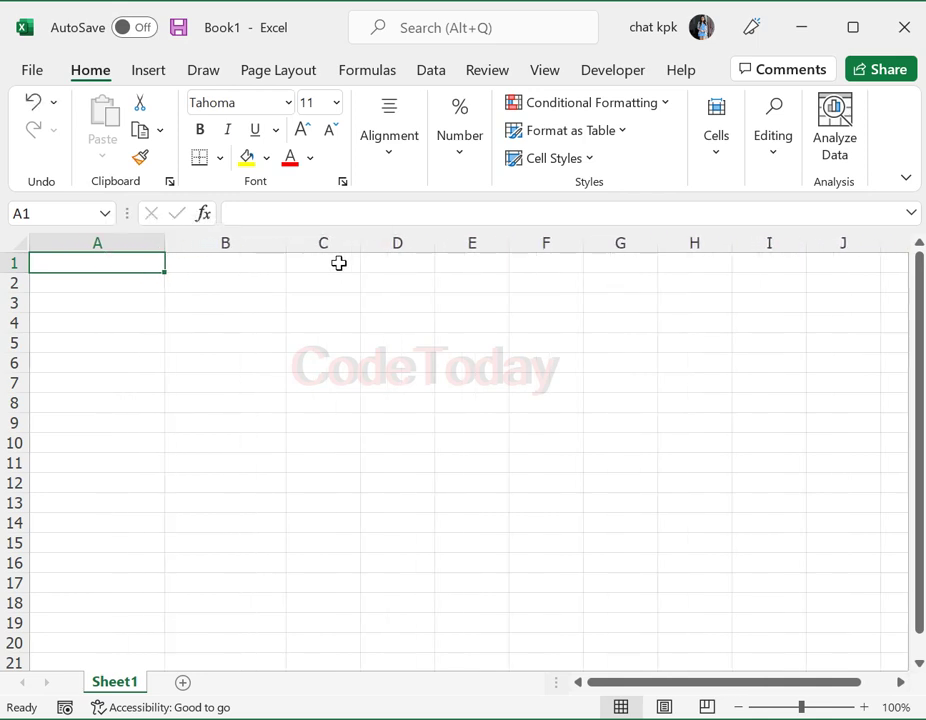
pyautogui.moveTo(361, 241); pyautogui.dragTo(407, 244)
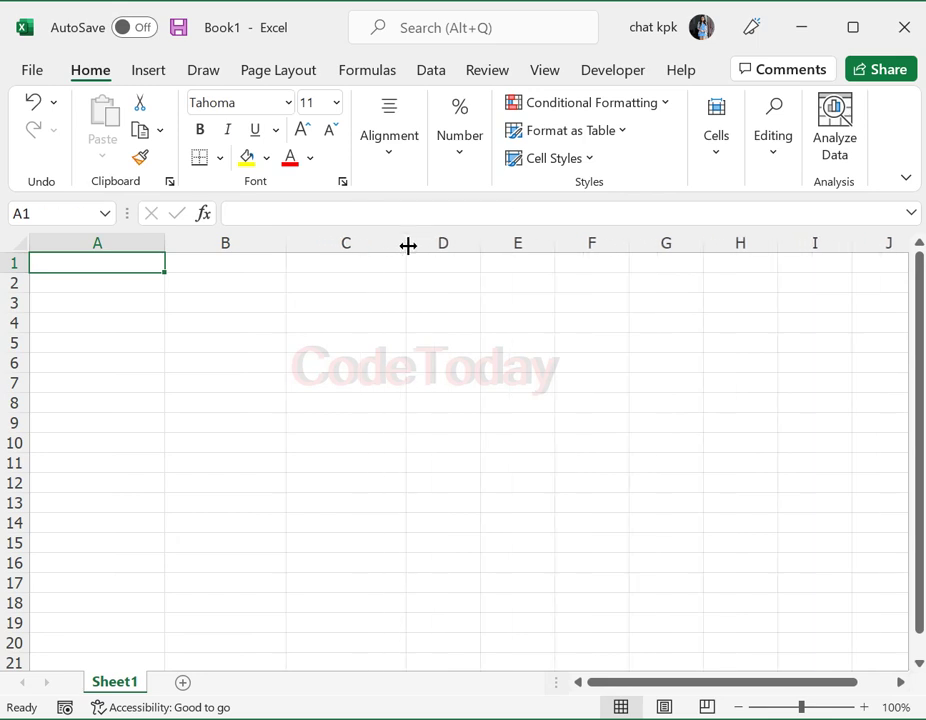
pyautogui.moveTo(486, 245); pyautogui.dragTo(532, 245)
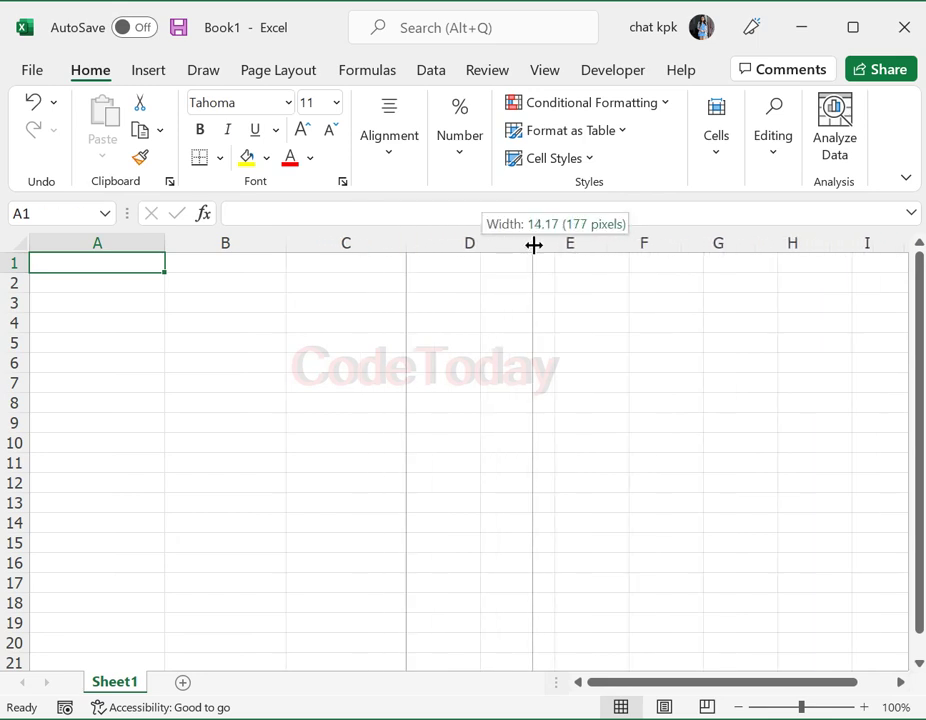
pyautogui.moveTo(603, 248); pyautogui.dragTo(683, 252)
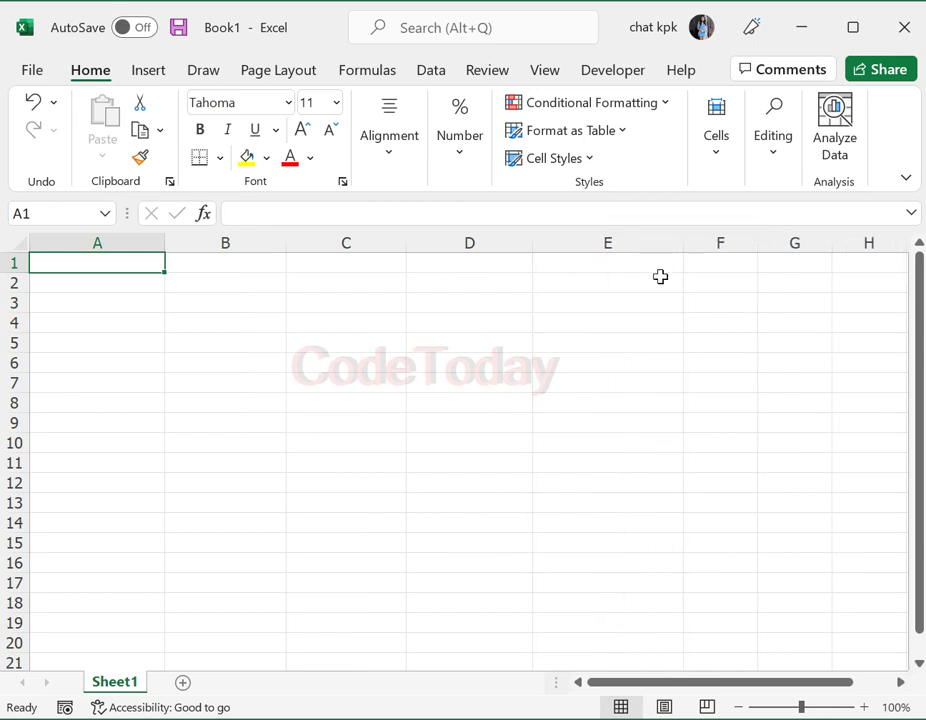
pyautogui.click(207, 338)
pyautogui.click(89, 262)
pyautogui.click(108, 322)
pyautogui.moveTo(74, 268)
pyautogui.mouseDown()
pyautogui.moveTo(693, 265)
pyautogui.moveTo(504, 499)
pyautogui.mouseUp()
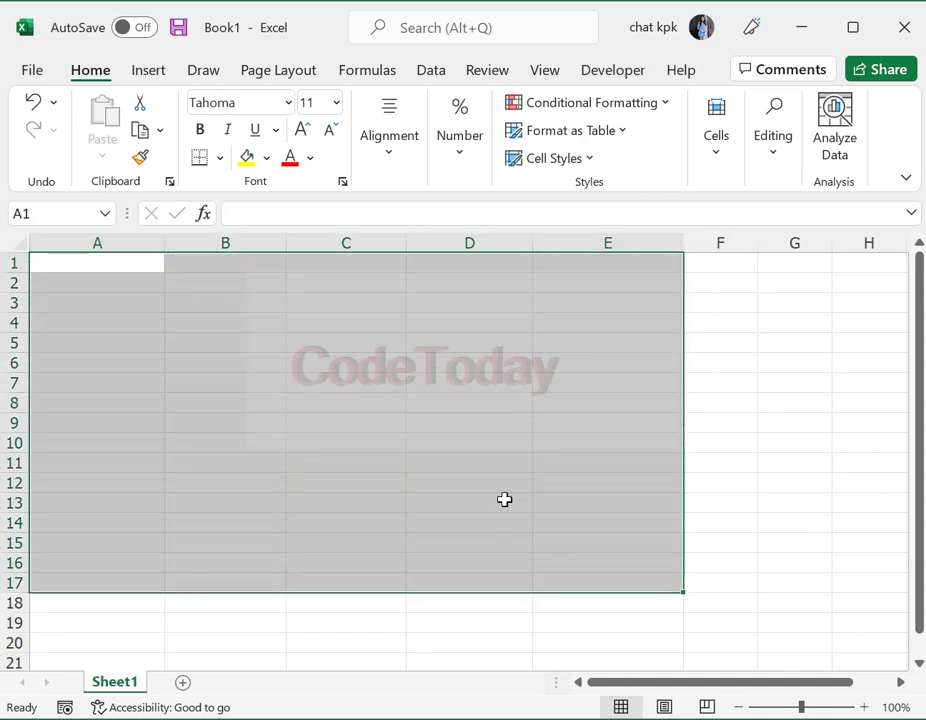
pyautogui.click(225, 462)
pyautogui.click(72, 264)
pyautogui.click(115, 397)
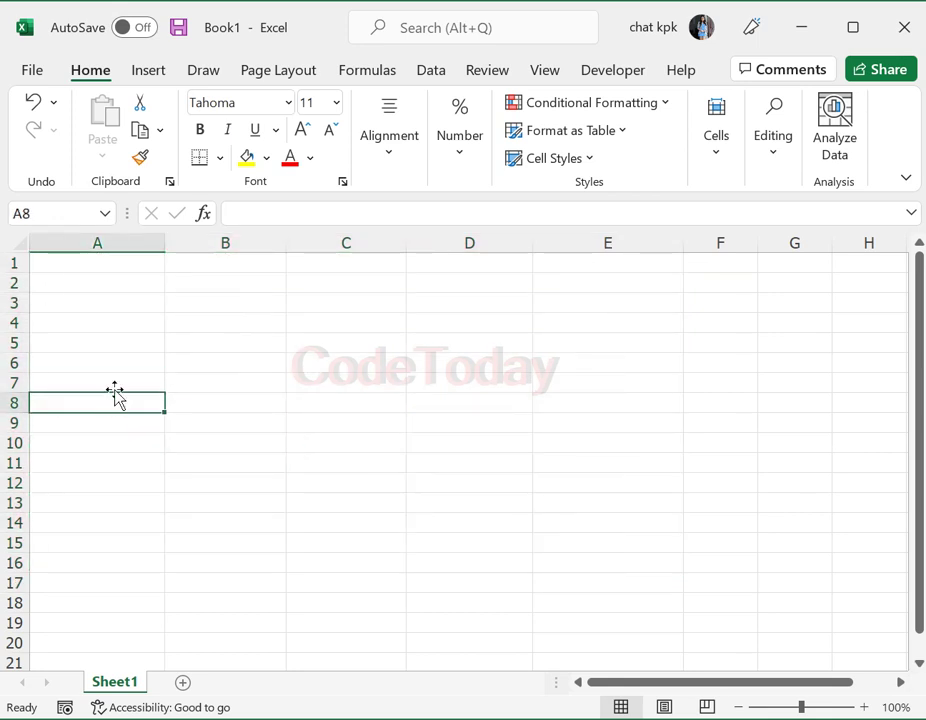
pyautogui.click(76, 265)
pyautogui.click(110, 358)
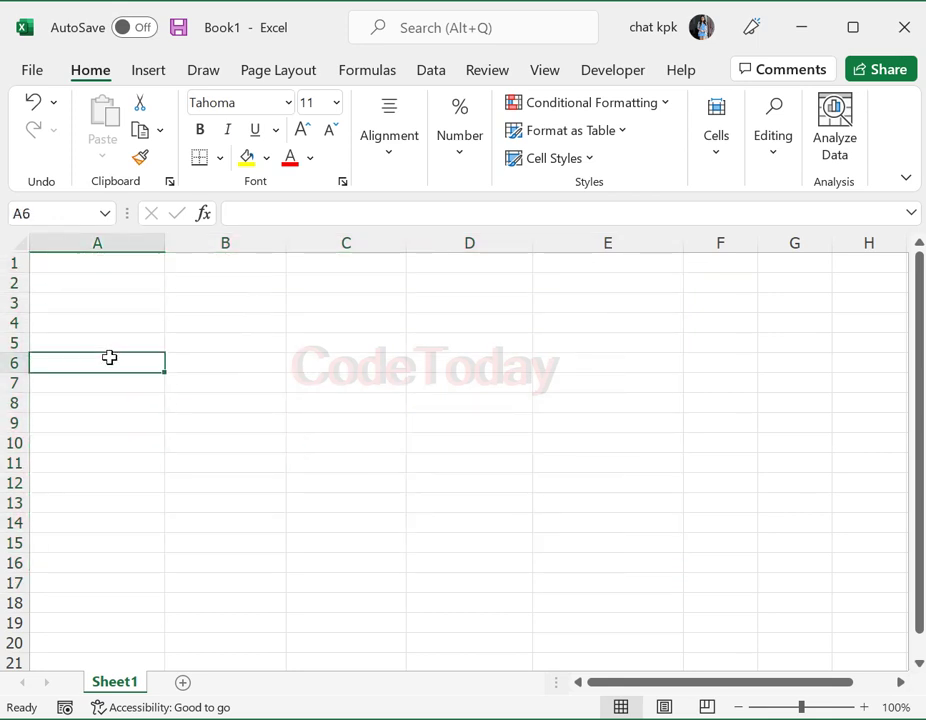
pyautogui.click(96, 265)
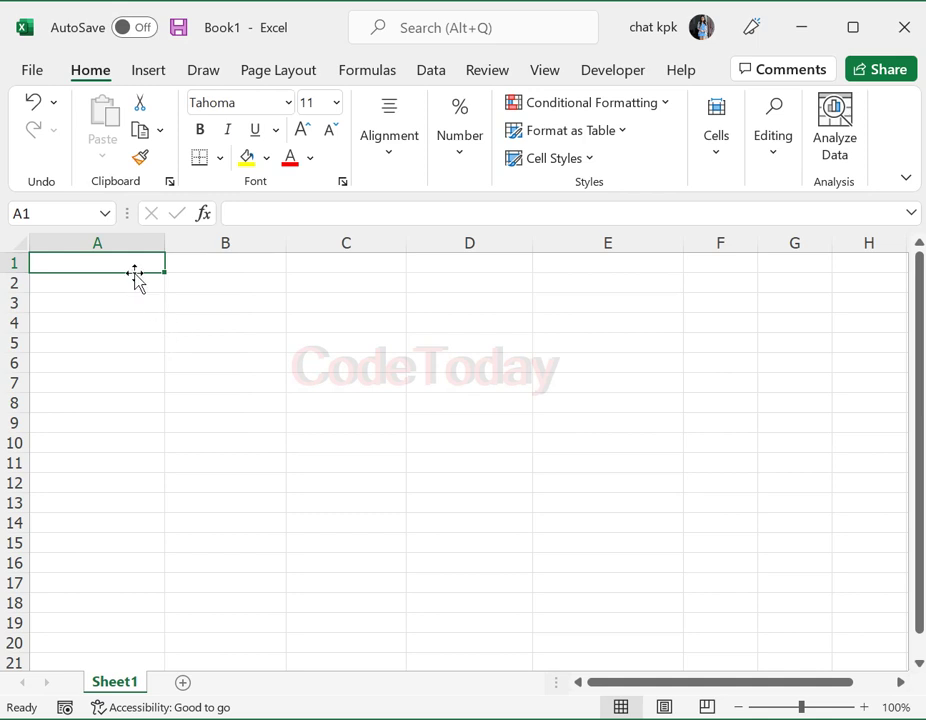
pyautogui.click(237, 259)
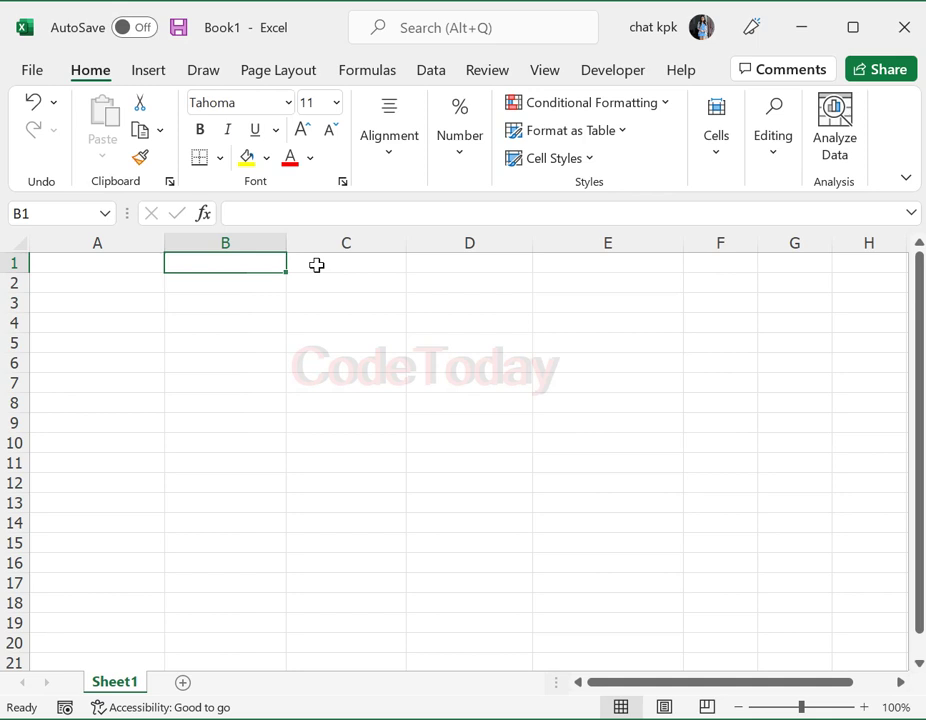
pyautogui.click(316, 265)
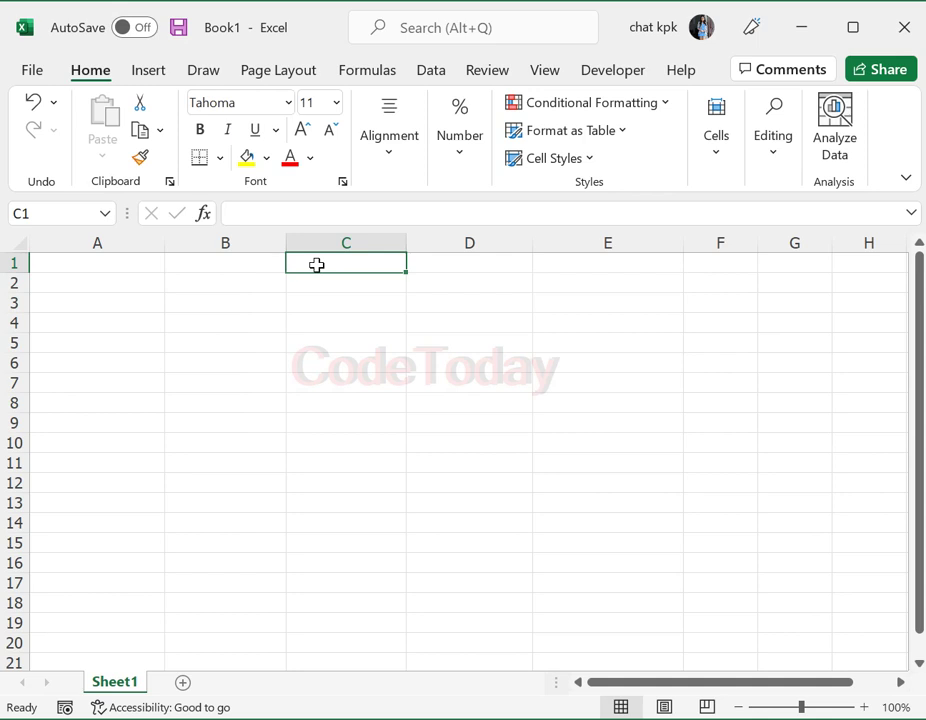
pyautogui.click(394, 324)
pyautogui.click(456, 262)
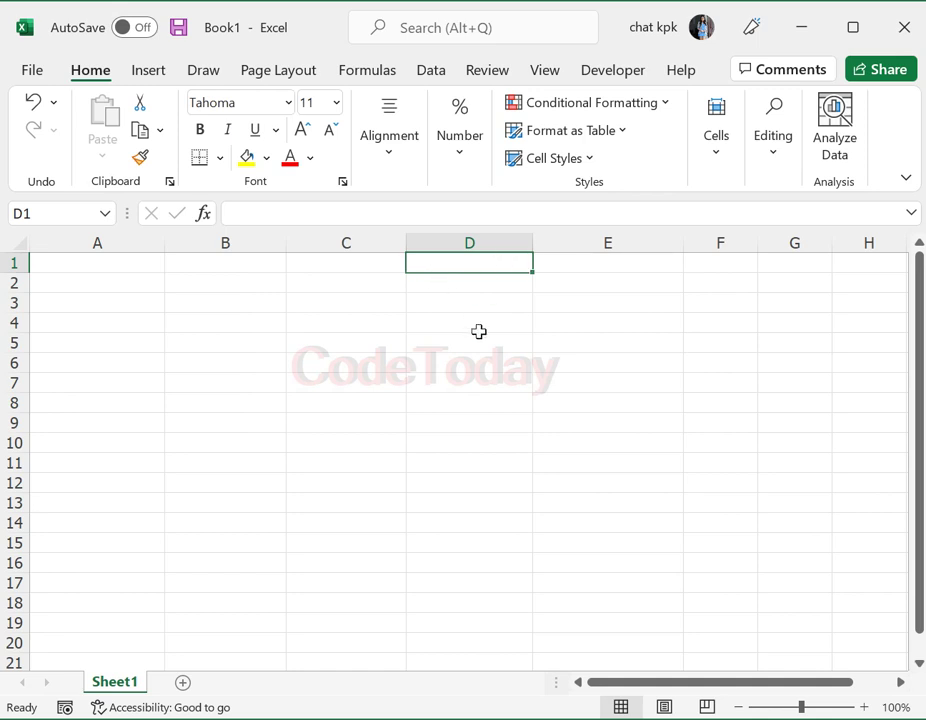
pyautogui.click(110, 262)
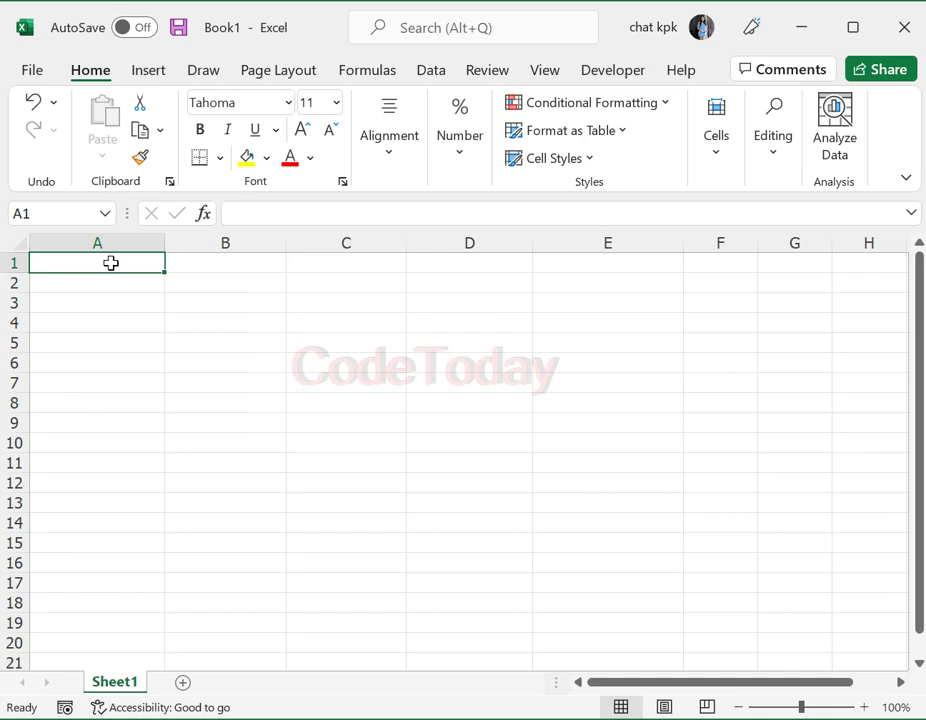
# Enter the headers From date, Email Subject, Email Date, Email Sender and Email Body in A1:E1
pyautogui.write(';')
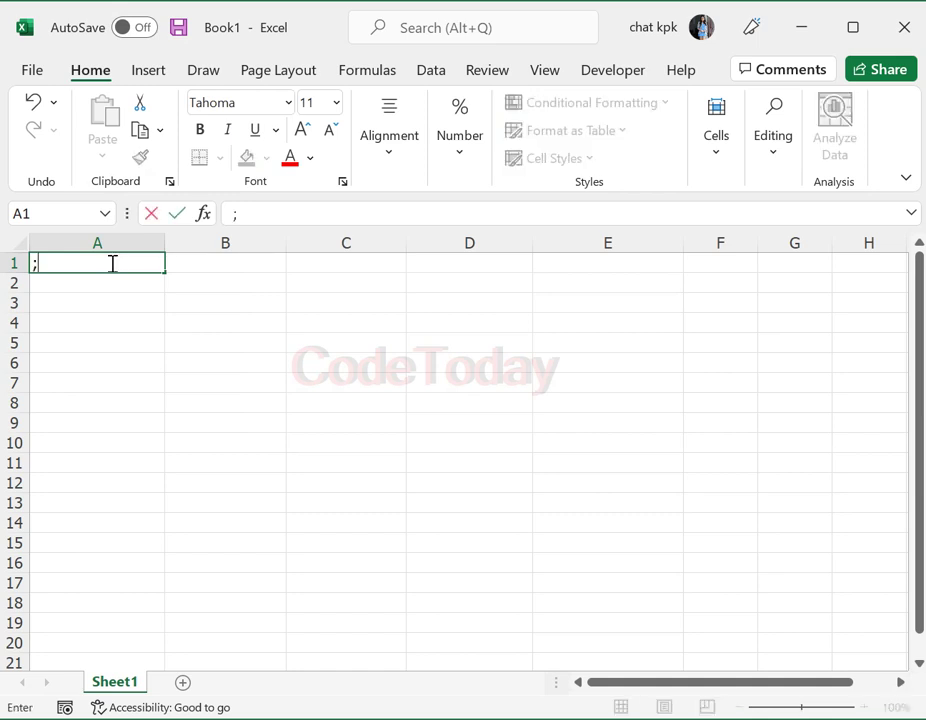
pyautogui.press('BackSpace')
pyautogui.write('F')
pyautogui.write('rom ')
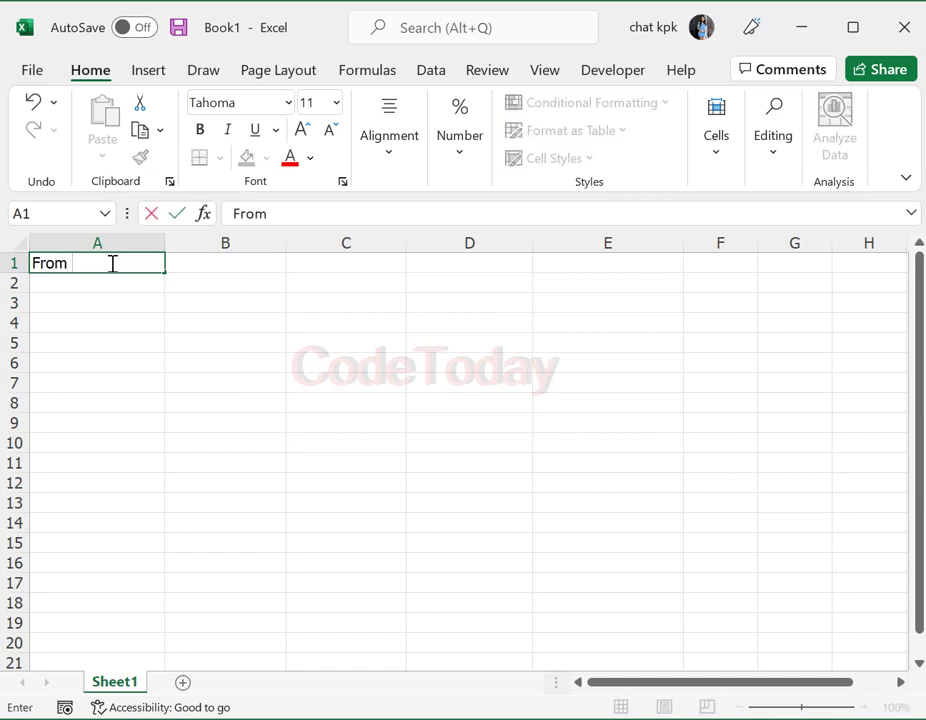
pyautogui.write('date')
pyautogui.press('Tab')
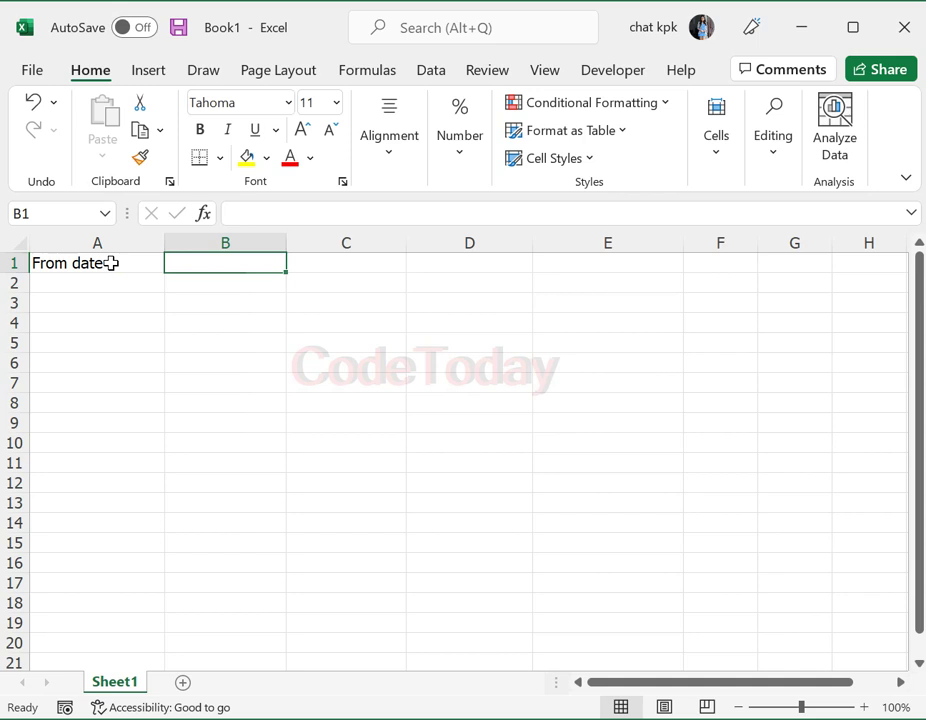
pyautogui.write('Email ')
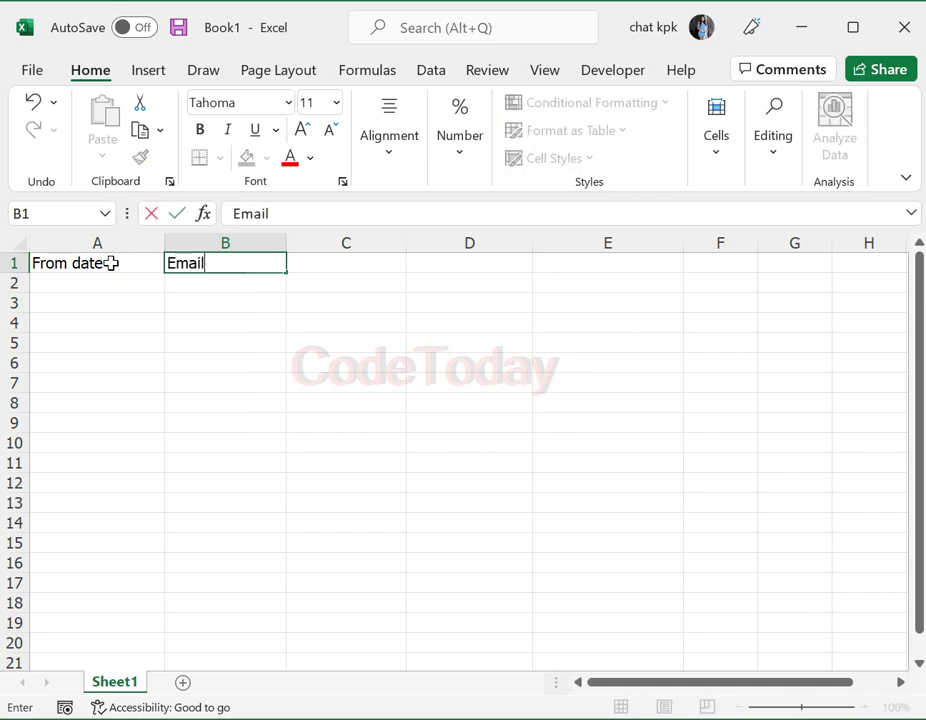
pyautogui.write('Subje')
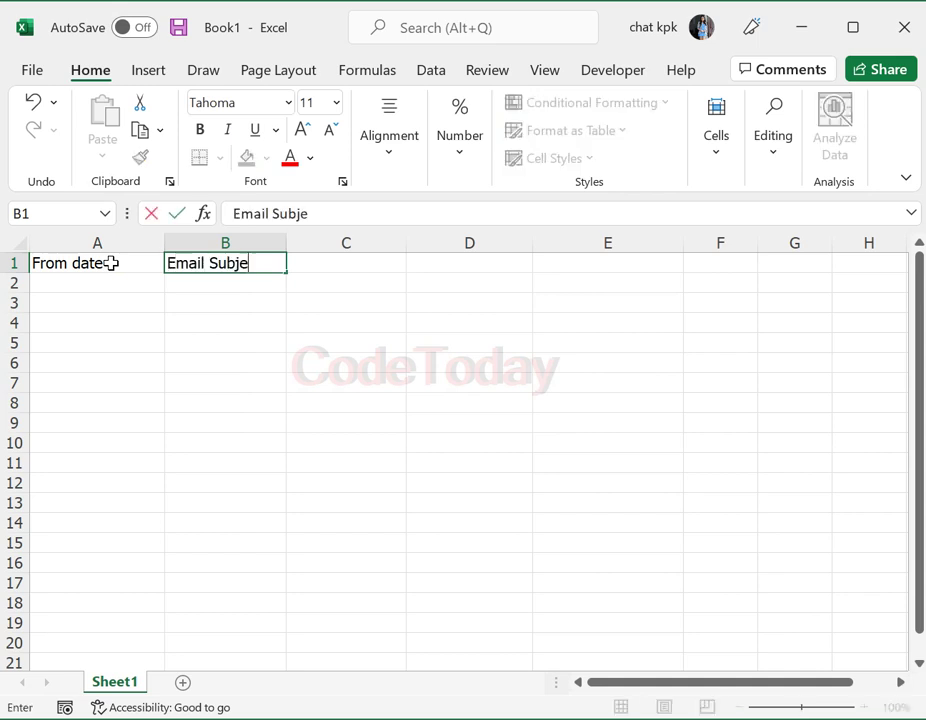
pyautogui.write('ct')
pyautogui.press('Tab')
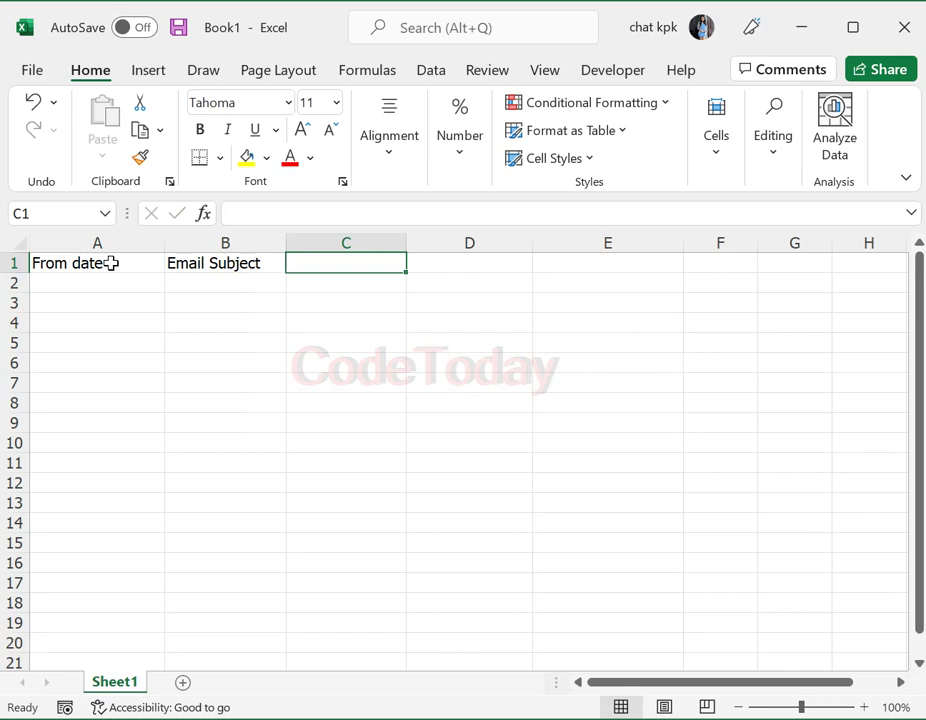
pyautogui.write('Em')
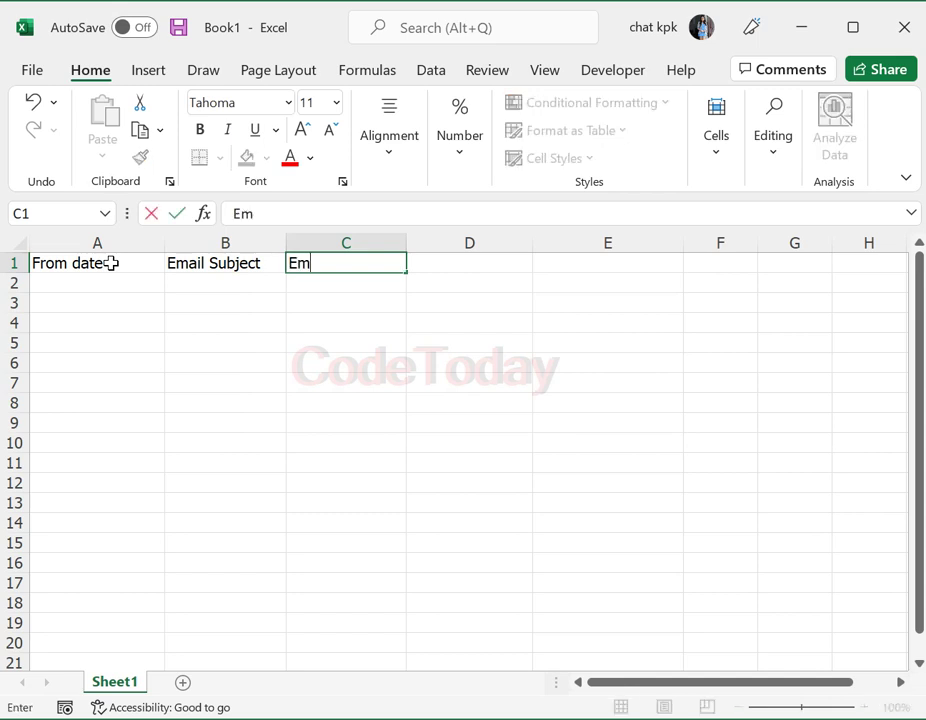
pyautogui.write('ail')
pyautogui.write(' D')
pyautogui.write('ate')
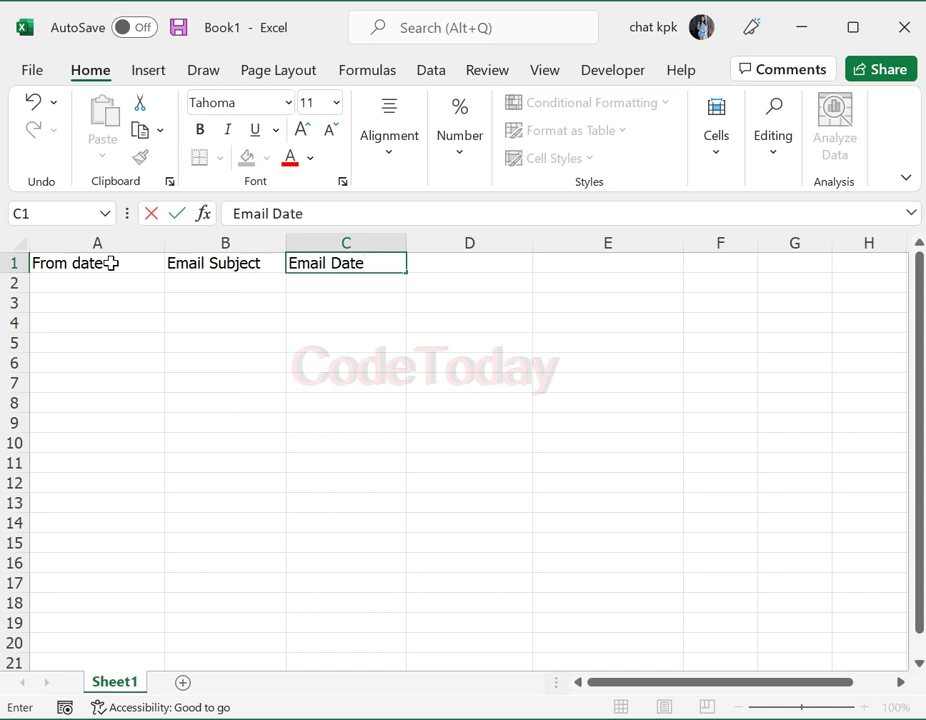
pyautogui.press('Tab')
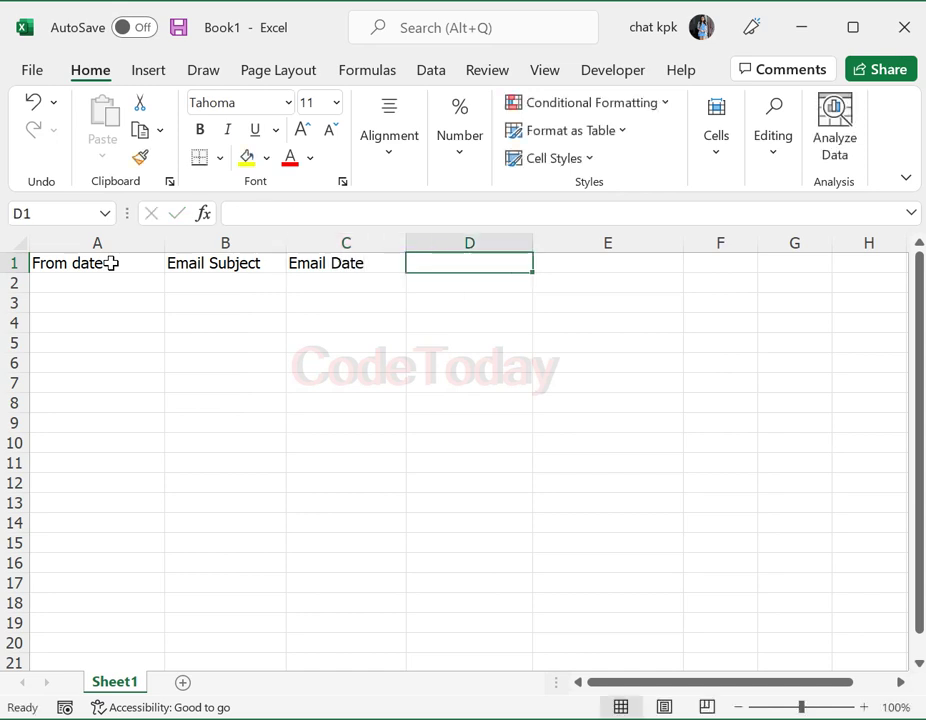
pyautogui.write('E')
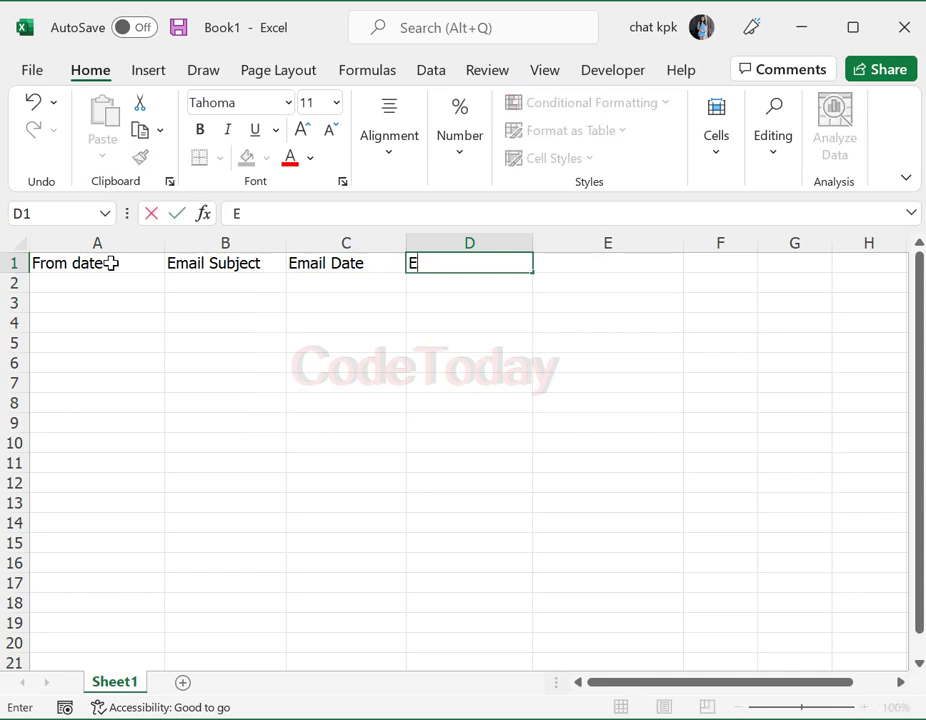
pyautogui.write('mail Se')
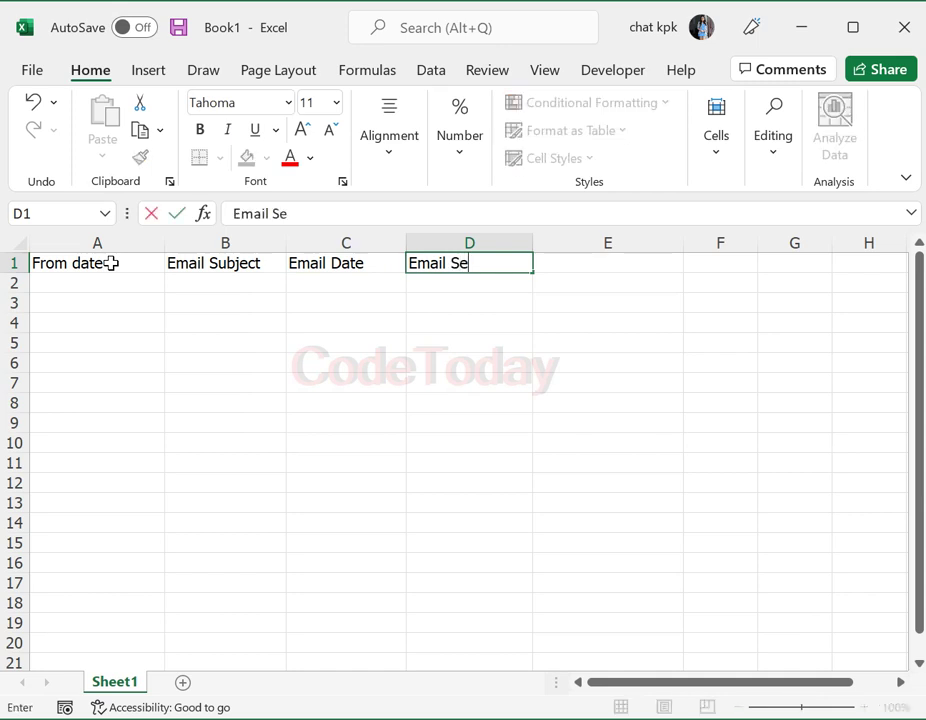
pyautogui.write('nder')
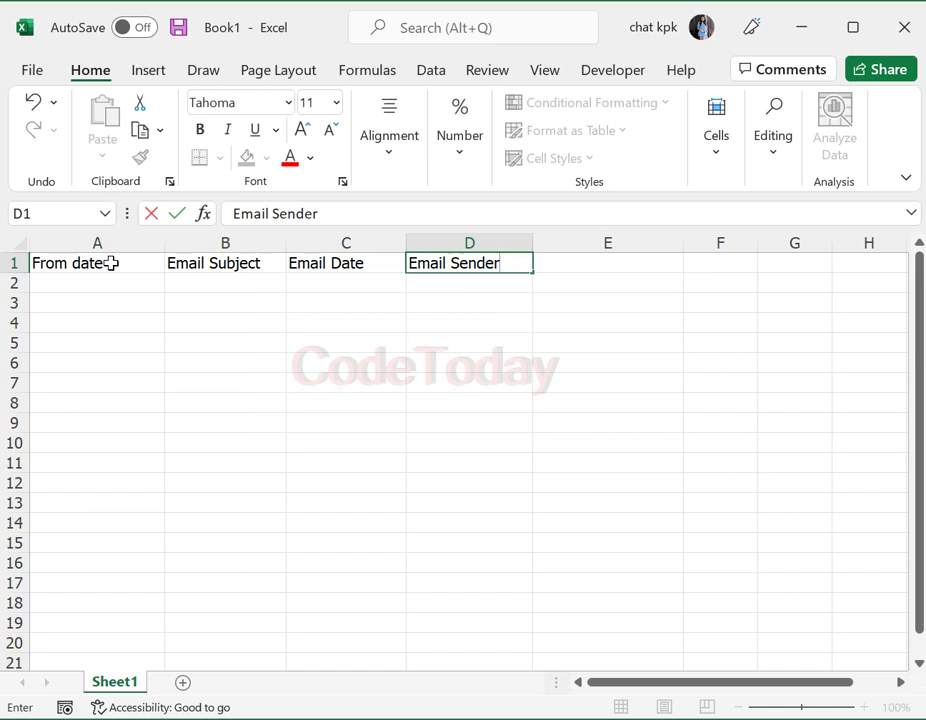
pyautogui.press('Tab')
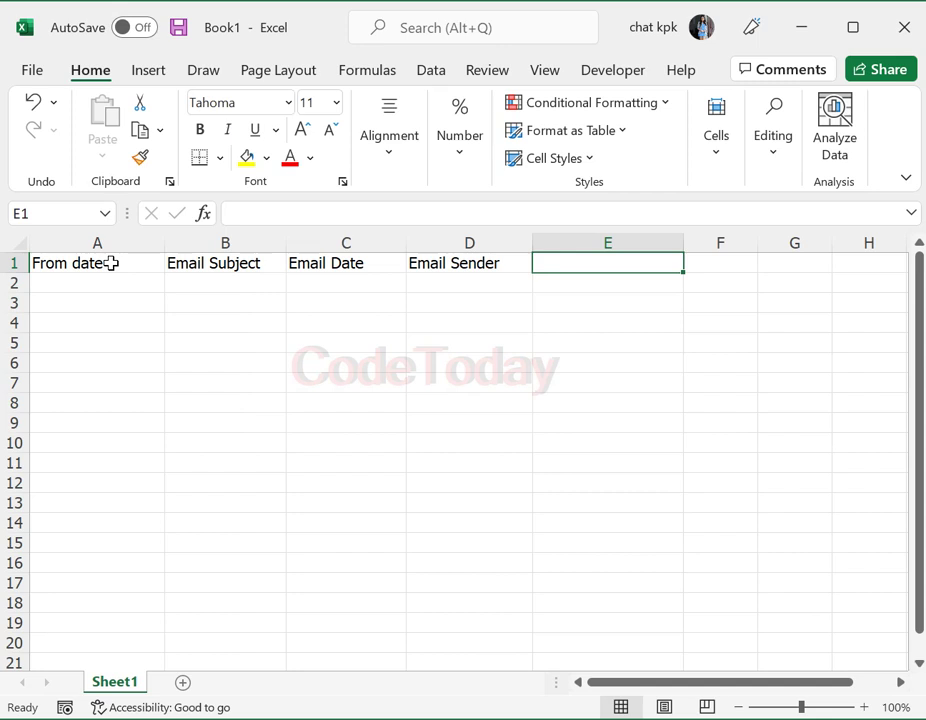
pyautogui.write('E')
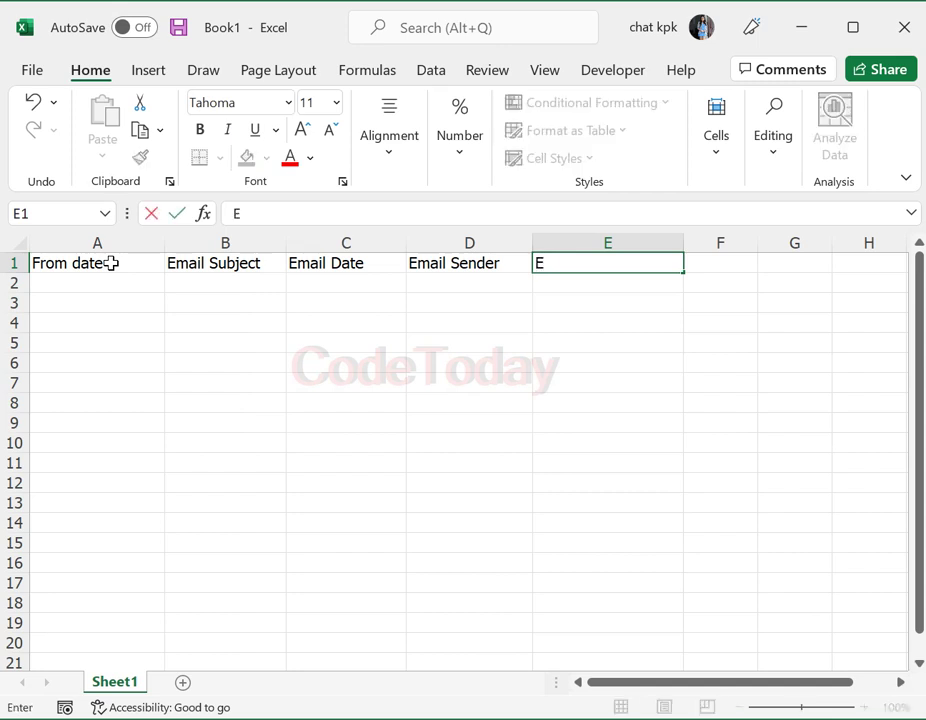
pyautogui.write('ma')
pyautogui.write('il')
pyautogui.write(' Body')
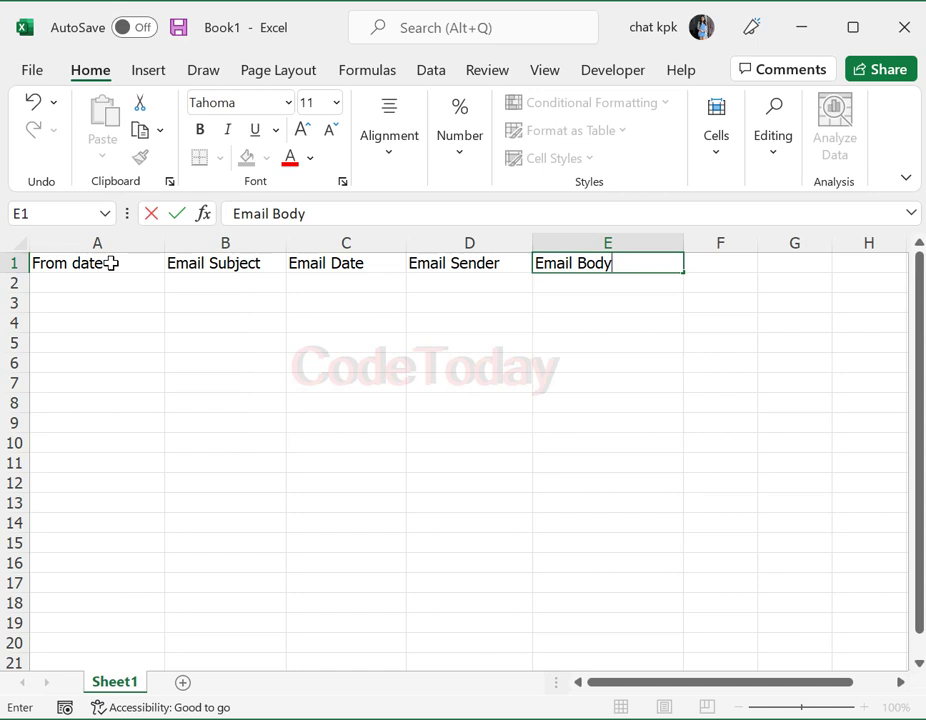
pyautogui.press('Return')
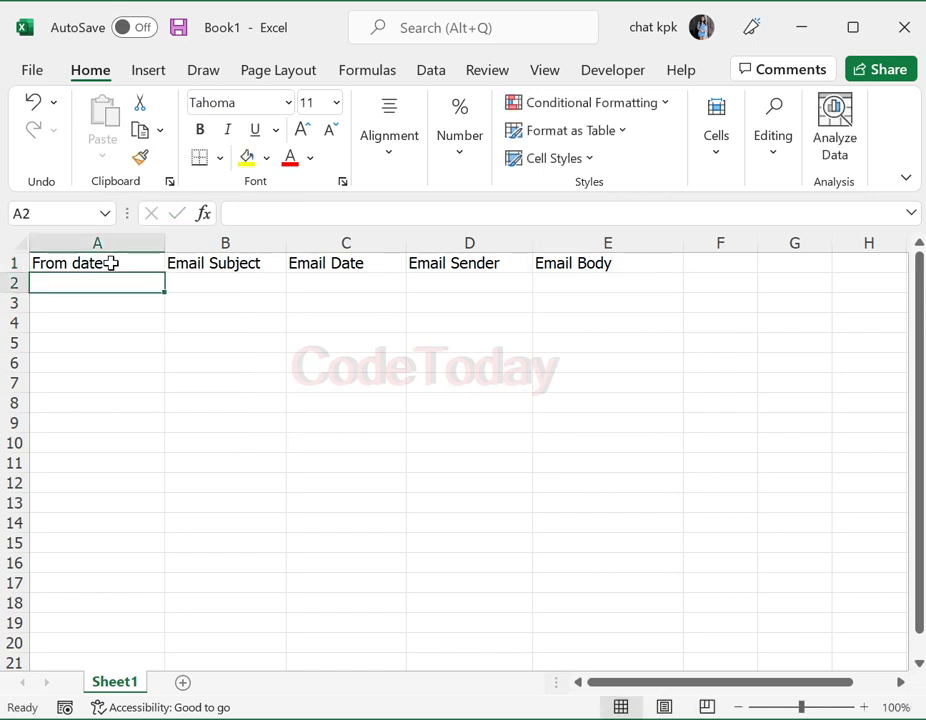
pyautogui.click(215, 439)
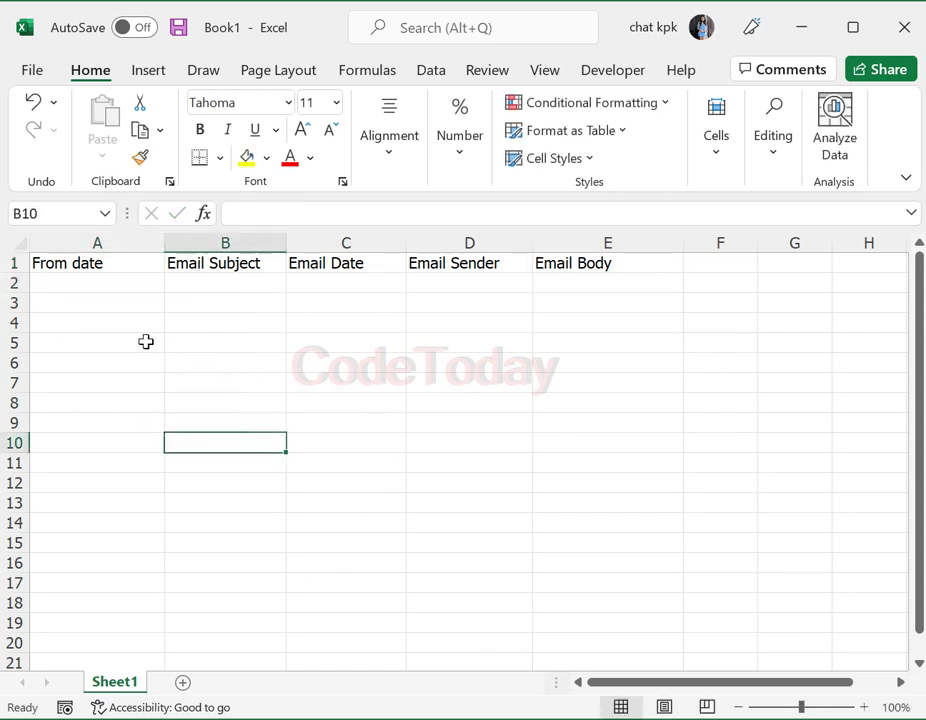
pyautogui.moveTo(74, 285); pyautogui.dragTo(632, 283)
pyautogui.click(539, 404)
pyautogui.click(95, 285)
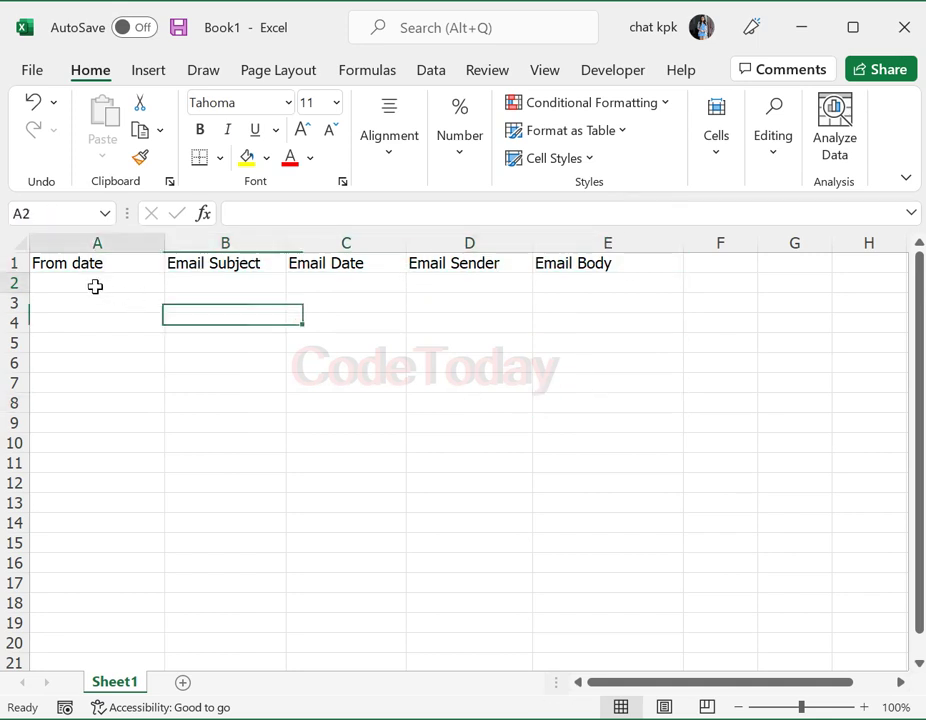
pyautogui.click(192, 358)
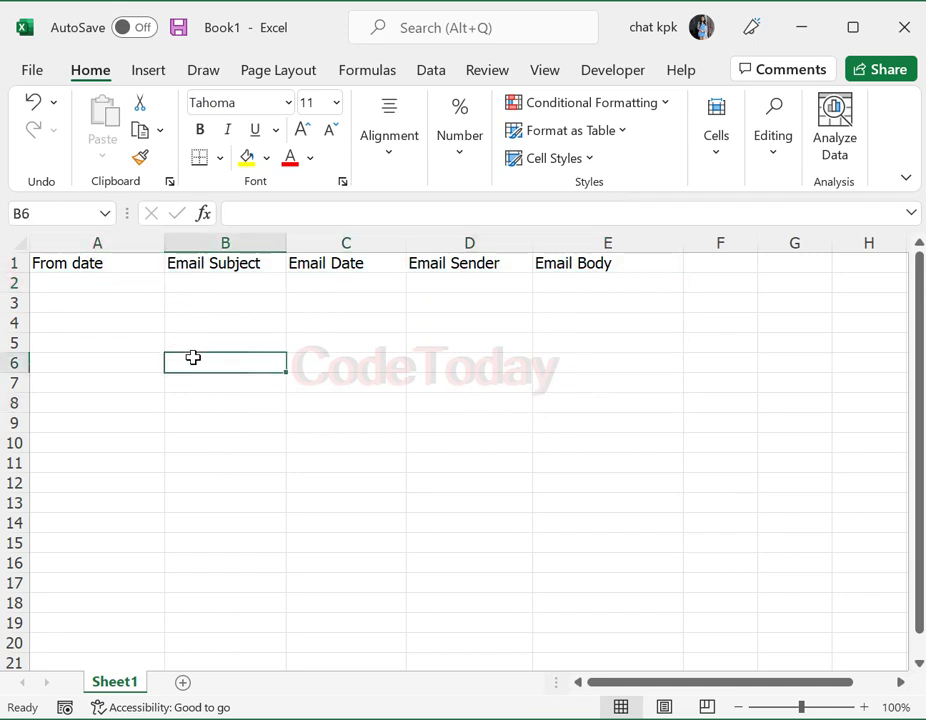
pyautogui.moveTo(108, 283); pyautogui.dragTo(138, 564)
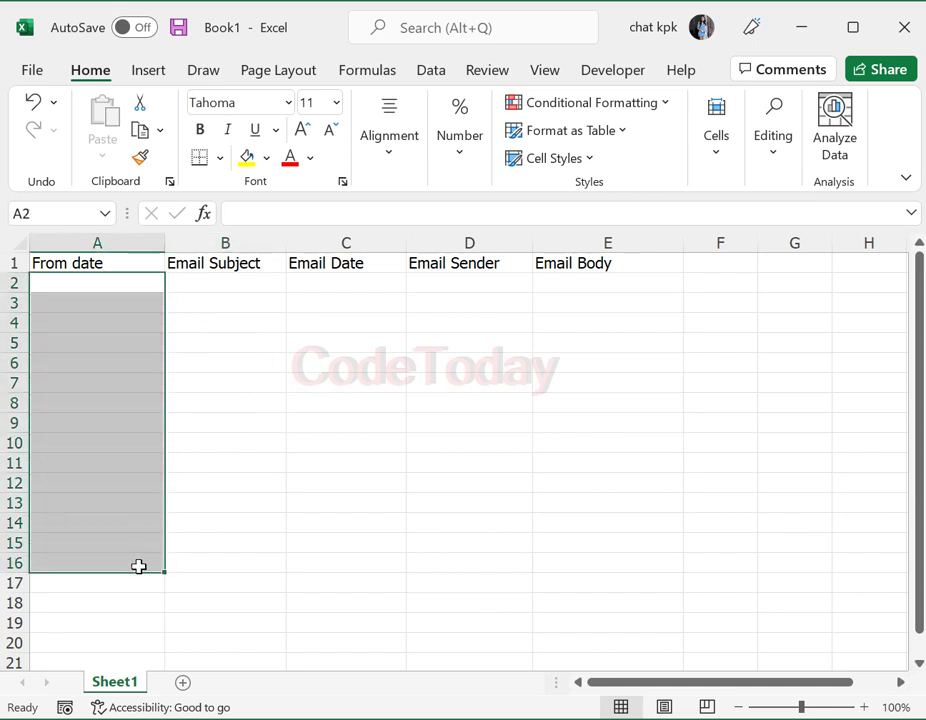
pyautogui.moveTo(205, 265)
pyautogui.mouseDown()
pyautogui.moveTo(240, 394)
pyautogui.moveTo(267, 561)
pyautogui.mouseUp()
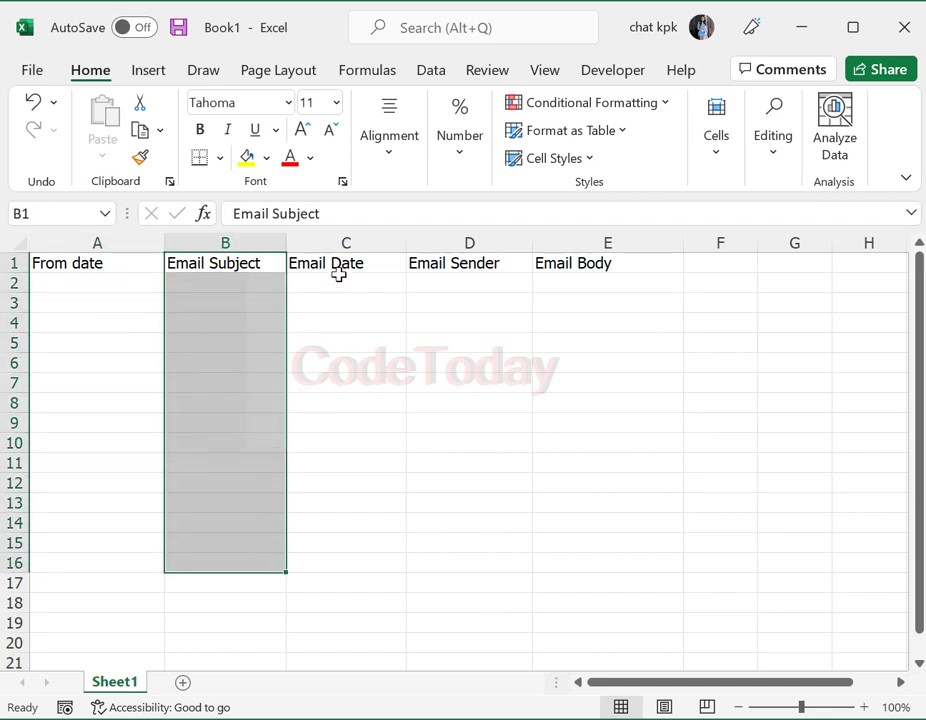
pyautogui.click(120, 267)
pyautogui.moveTo(120, 267); pyautogui.dragTo(165, 514)
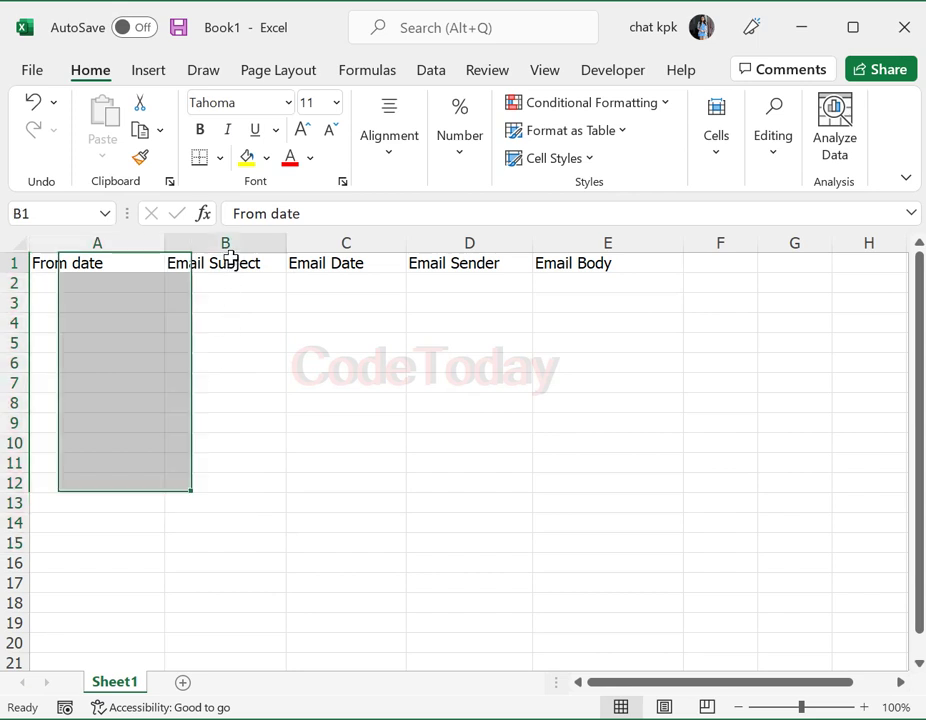
pyautogui.moveTo(229, 256); pyautogui.dragTo(277, 545)
pyautogui.moveTo(350, 265)
pyautogui.mouseDown()
pyautogui.moveTo(397, 515)
pyautogui.moveTo(390, 545)
pyautogui.mouseUp()
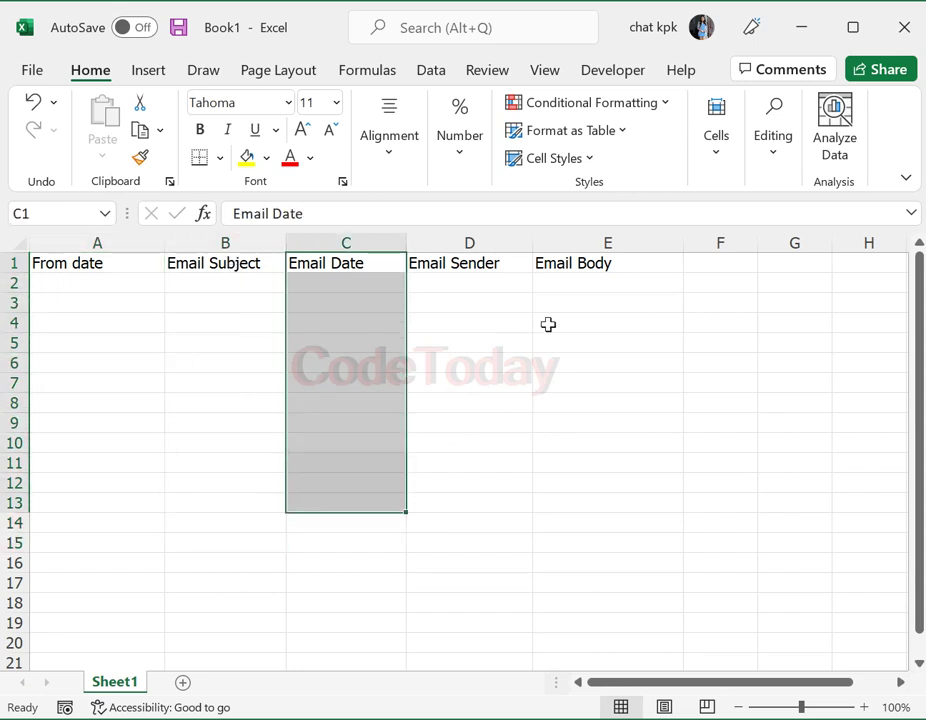
pyautogui.moveTo(580, 265)
pyautogui.mouseDown()
pyautogui.moveTo(620, 384)
pyautogui.moveTo(620, 545)
pyautogui.mouseUp()
pyautogui.click(342, 490)
pyautogui.click(128, 287)
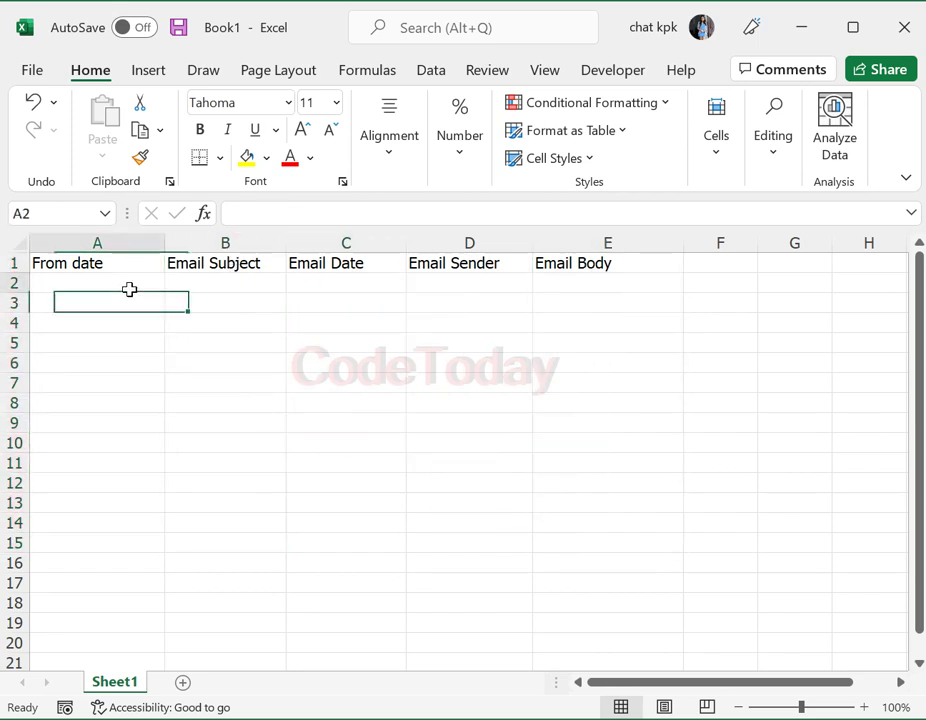
pyautogui.click(249, 285)
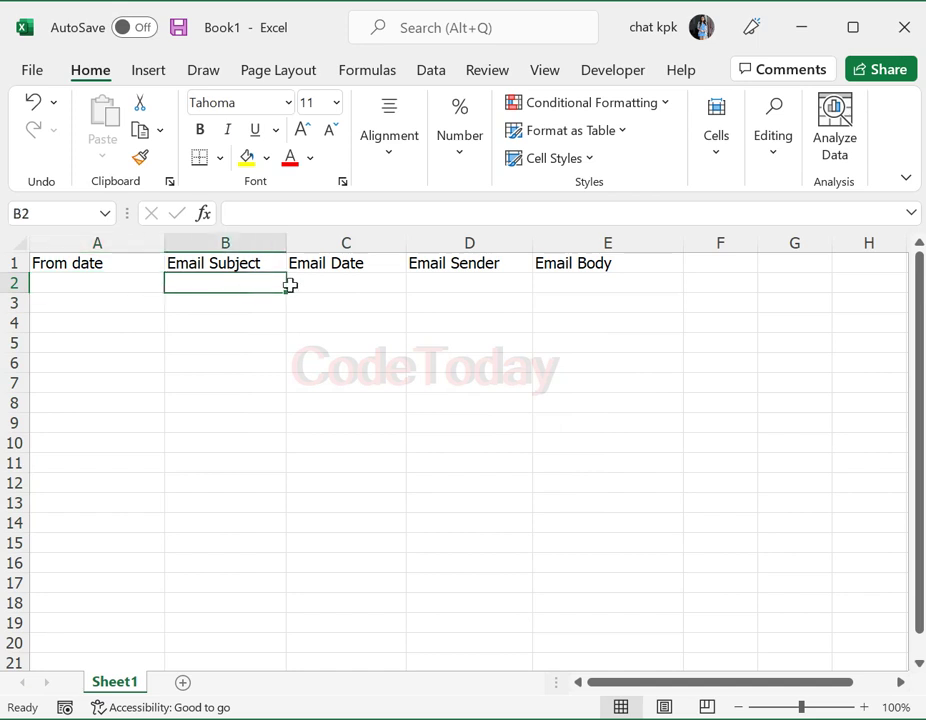
pyautogui.click(385, 284)
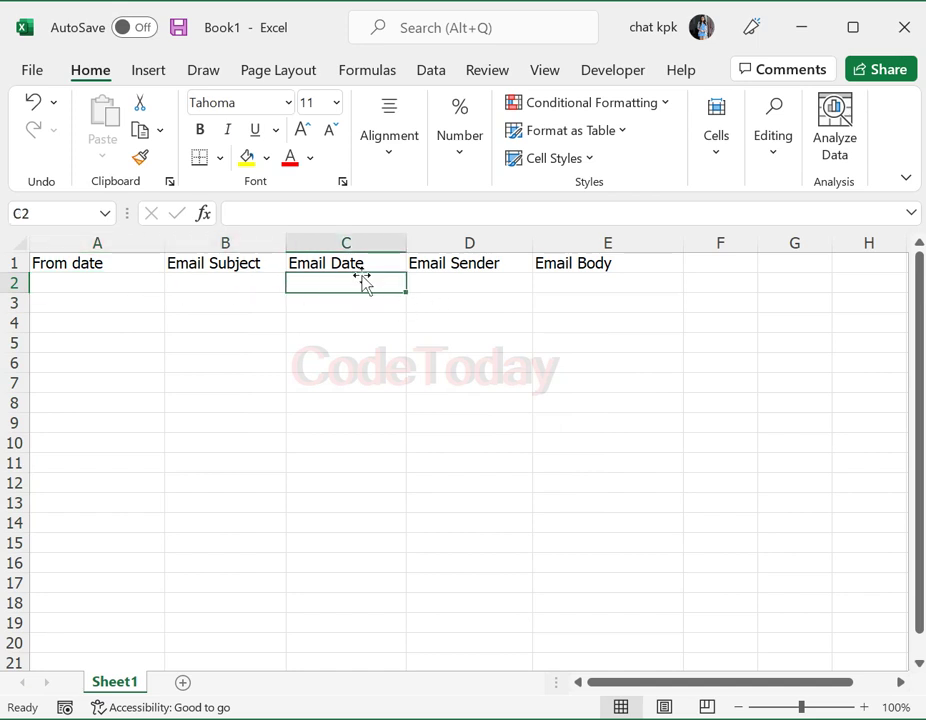
pyautogui.click(476, 285)
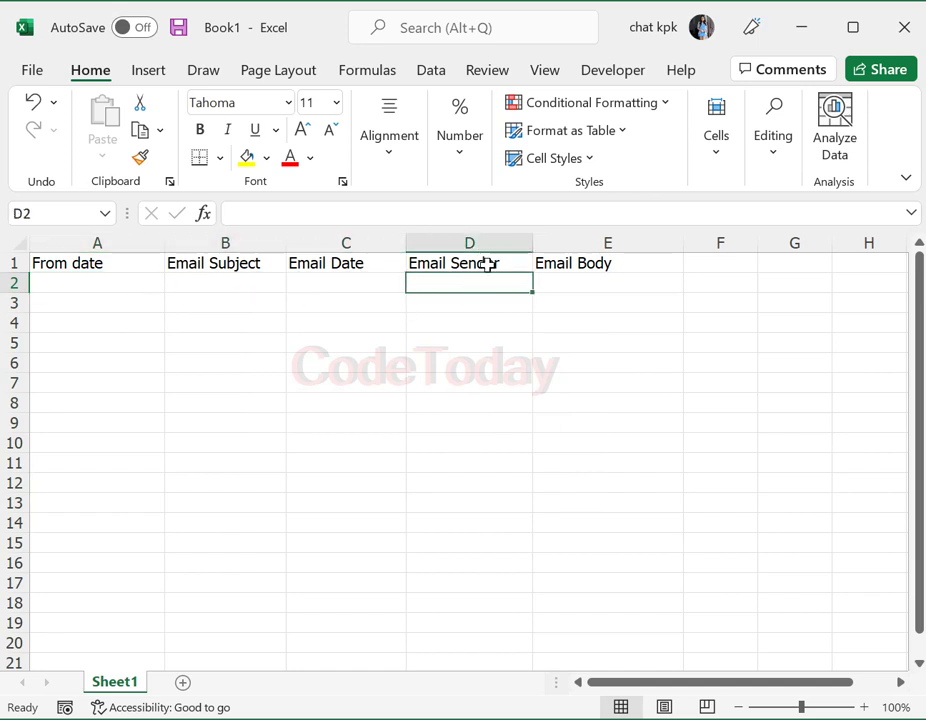
pyautogui.click(510, 344)
pyautogui.moveTo(510, 266); pyautogui.dragTo(517, 508)
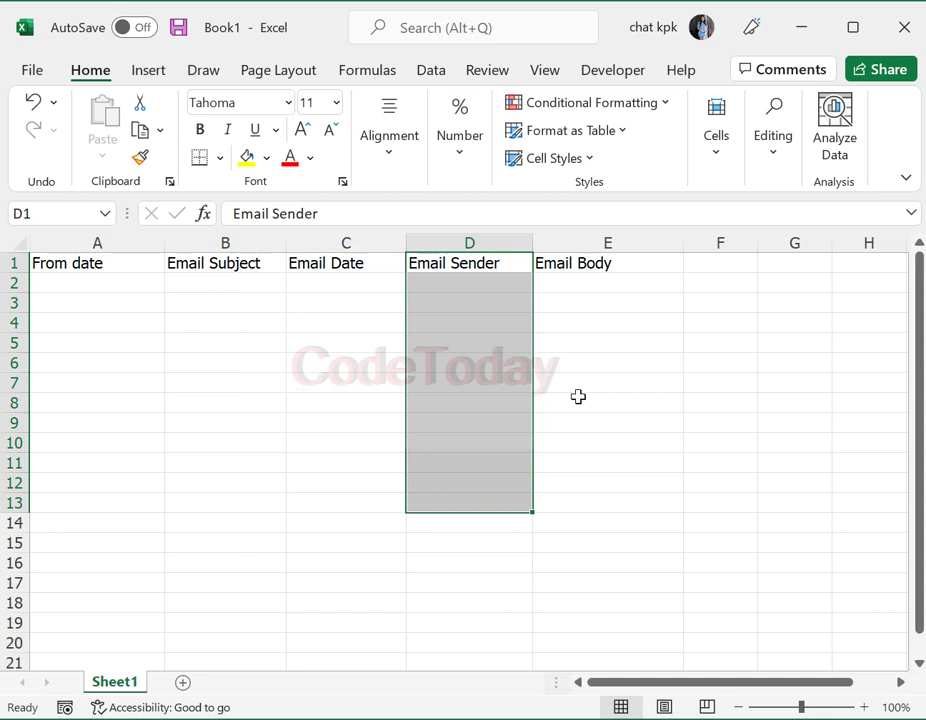
pyautogui.click(612, 415)
pyautogui.moveTo(490, 265); pyautogui.dragTo(500, 455)
pyautogui.click(573, 337)
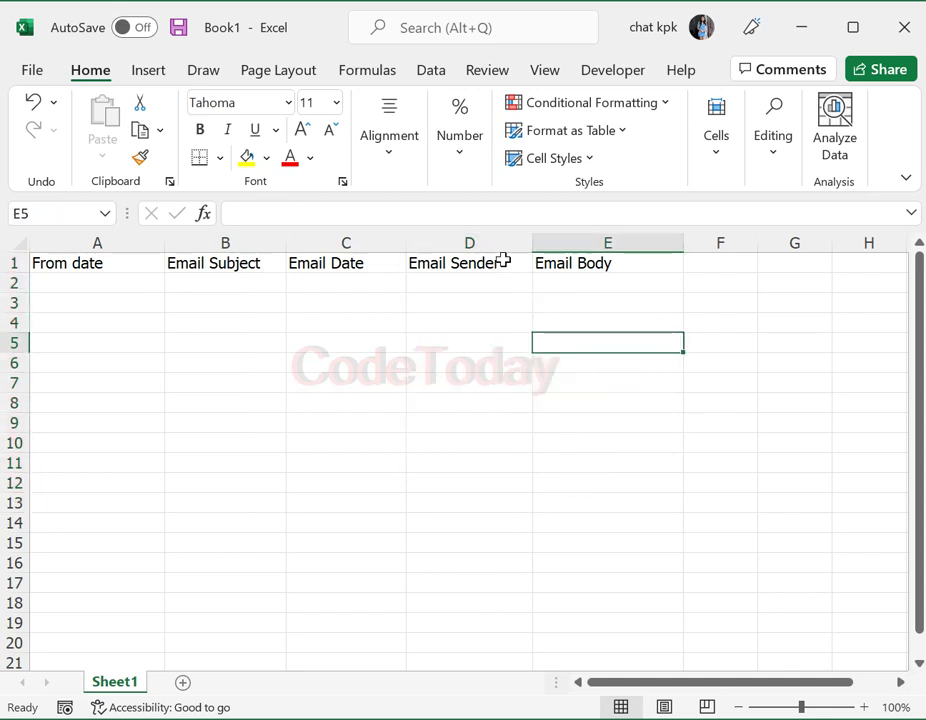
pyautogui.moveTo(502, 260); pyautogui.dragTo(525, 426)
pyautogui.moveTo(577, 262); pyautogui.dragTo(587, 562)
pyautogui.click(599, 580)
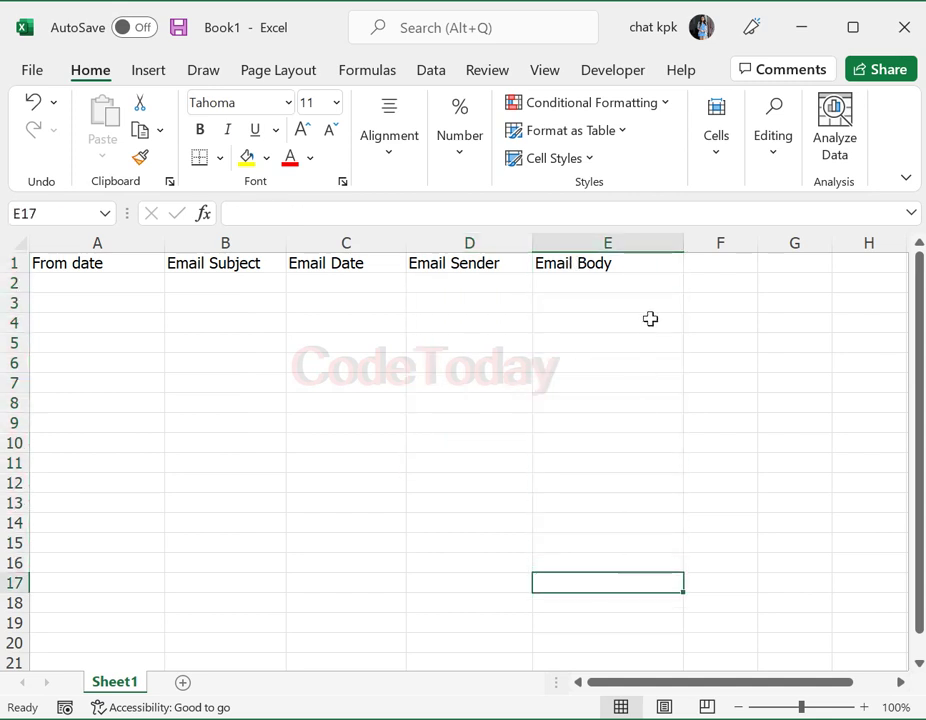
# Widen the Email Body column to about 423 pixels and the Email Subject column slightly
pyautogui.moveTo(683, 248); pyautogui.dragTo(834, 257)
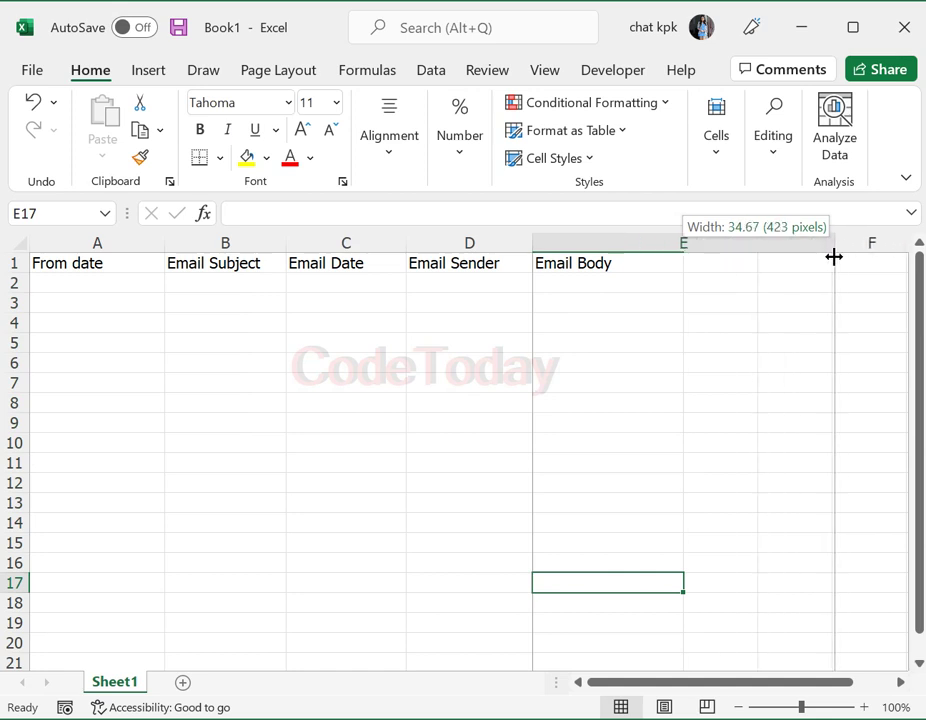
pyautogui.moveTo(834, 257); pyautogui.dragTo(848, 250)
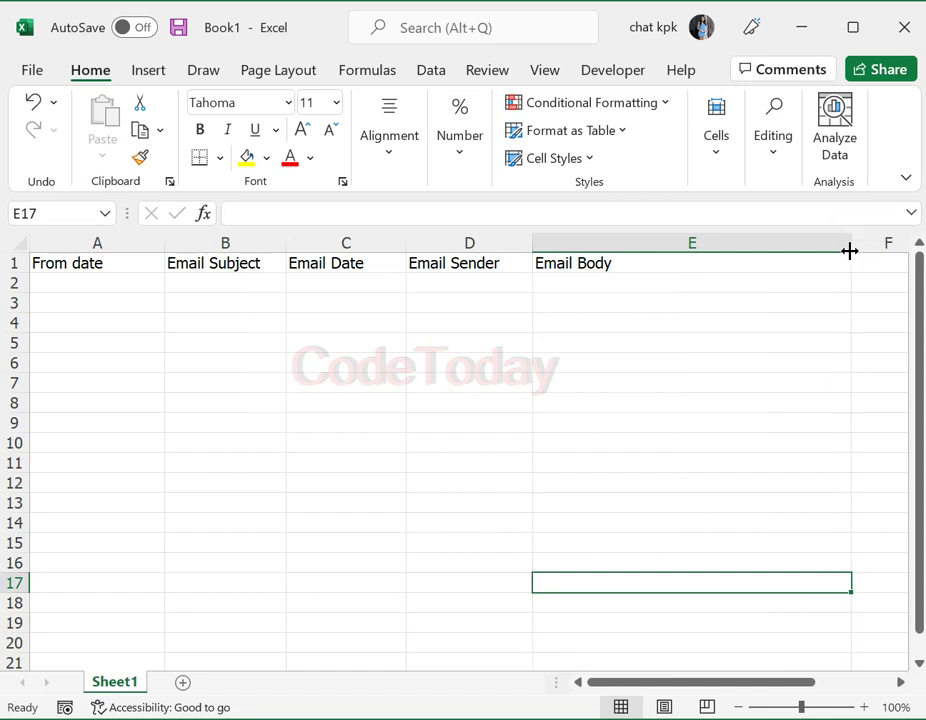
pyautogui.moveTo(852, 247); pyautogui.dragTo(843, 247)
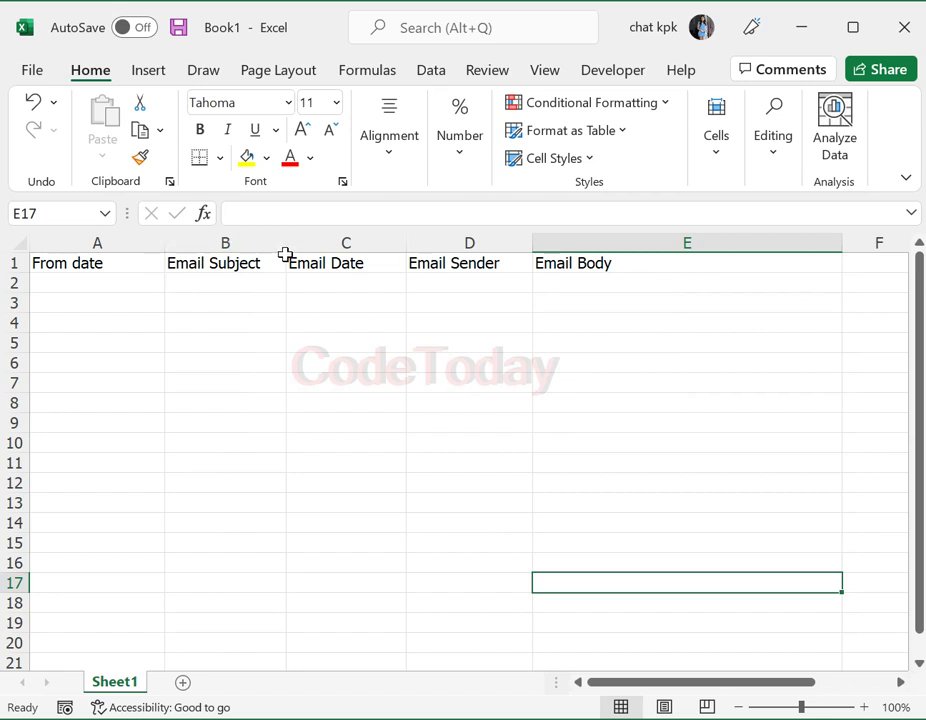
pyautogui.moveTo(285, 254); pyautogui.dragTo(292, 250)
# Select the row-2 cells under each header, from From date through Email Body
pyautogui.click(355, 365)
pyautogui.moveTo(364, 372); pyautogui.dragTo(456, 345)
pyautogui.click(37, 284)
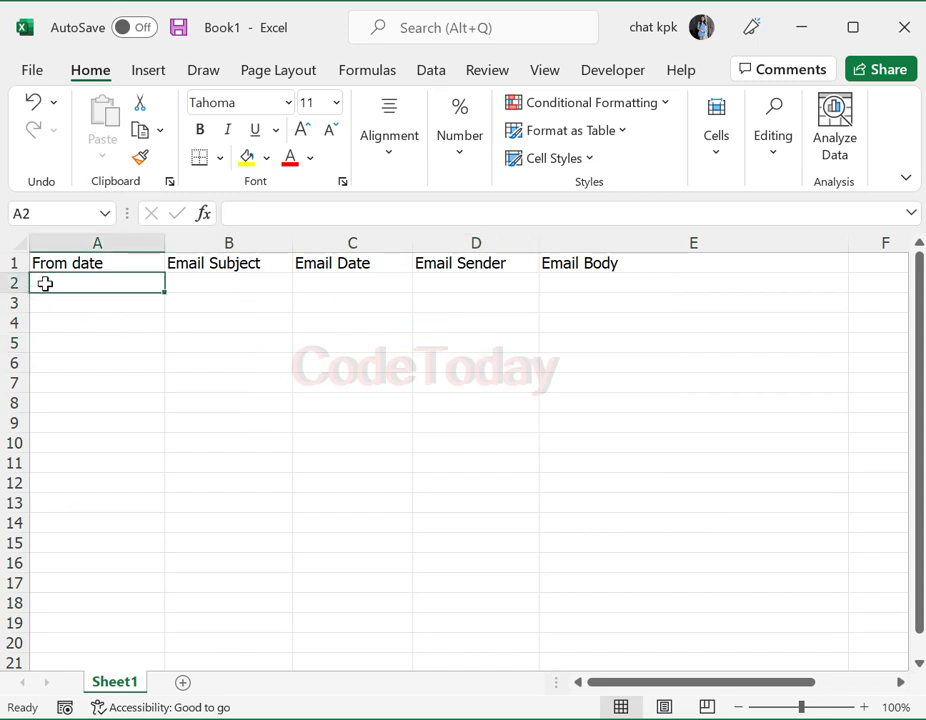
pyautogui.moveTo(93, 283); pyautogui.dragTo(244, 267)
pyautogui.click(193, 317)
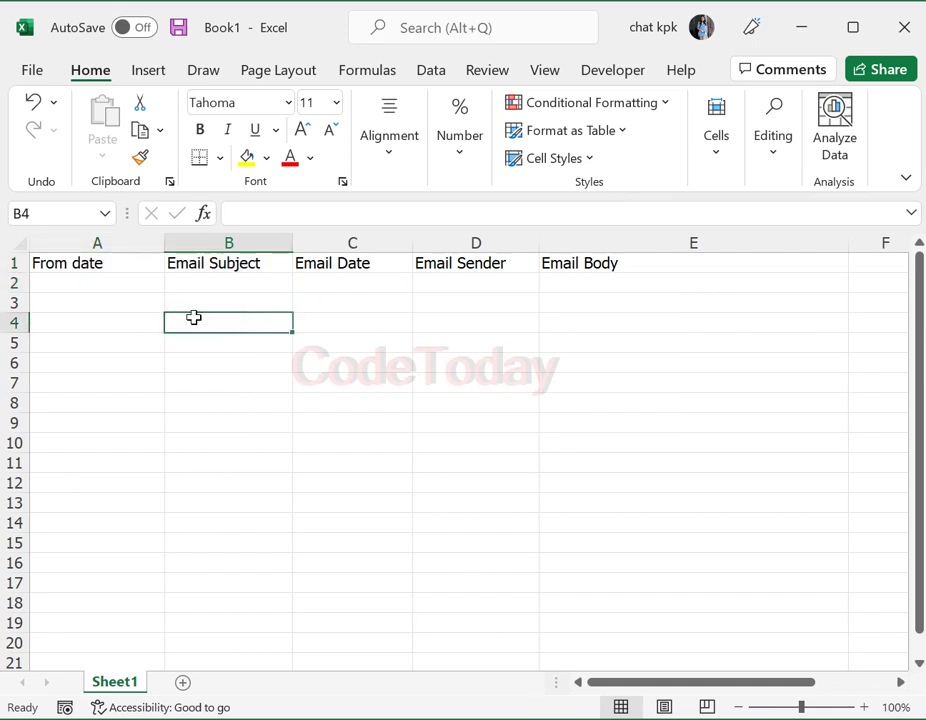
pyautogui.click(64, 283)
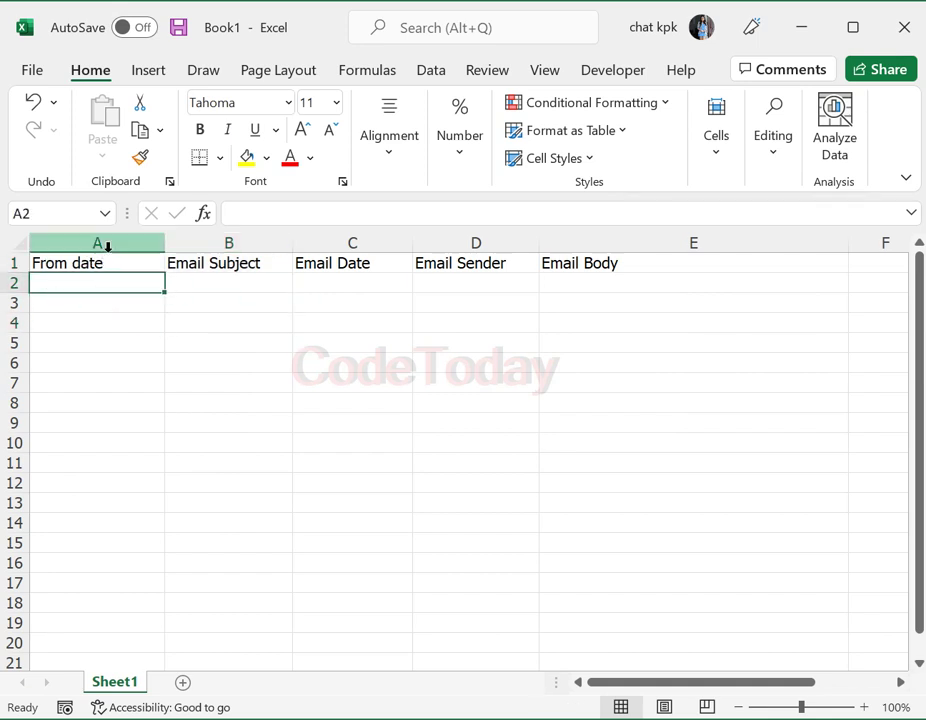
pyautogui.click(234, 283)
pyautogui.click(389, 283)
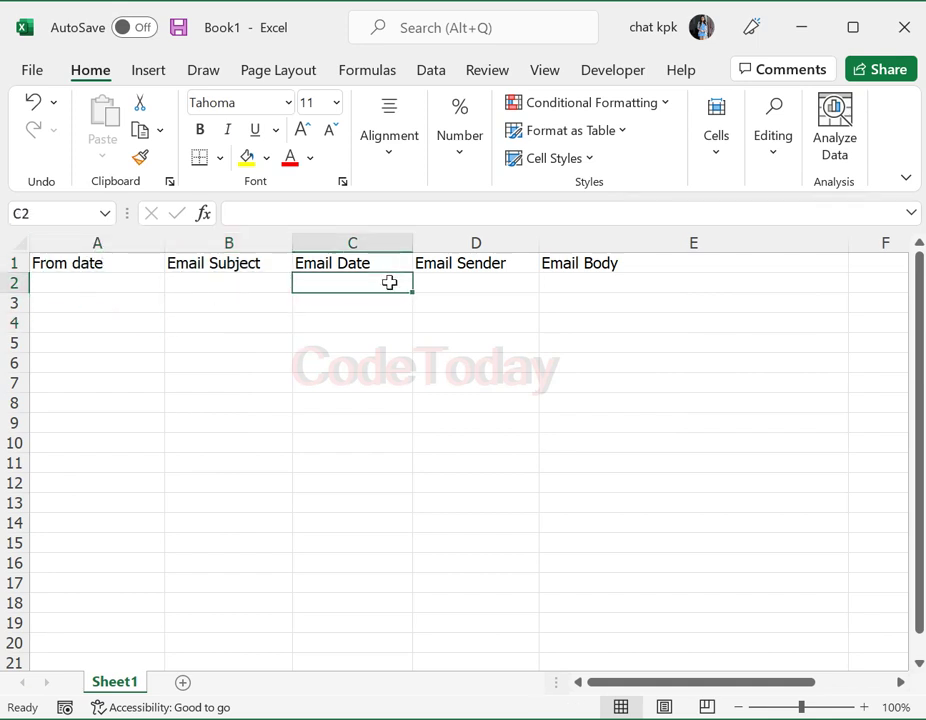
pyautogui.click(486, 281)
pyautogui.click(651, 282)
# Select the area beneath the headers, then return to cell A2 under From date
pyautogui.click(593, 400)
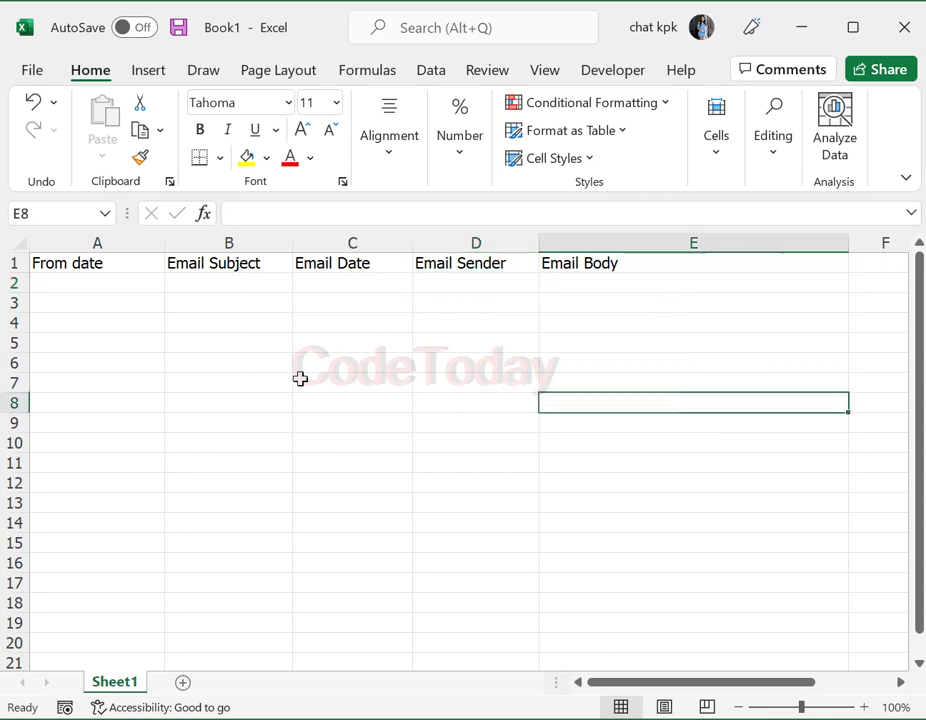
pyautogui.moveTo(97, 363); pyautogui.dragTo(97, 443)
pyautogui.click(100, 285)
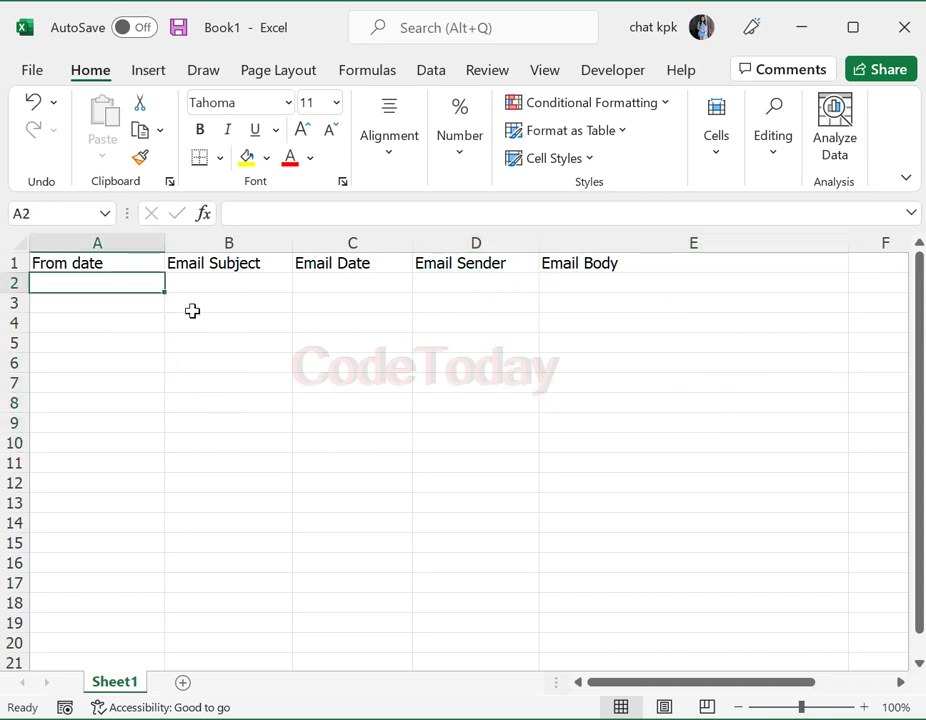
pyautogui.moveTo(100, 285); pyautogui.dragTo(688, 618)
pyautogui.click(610, 570)
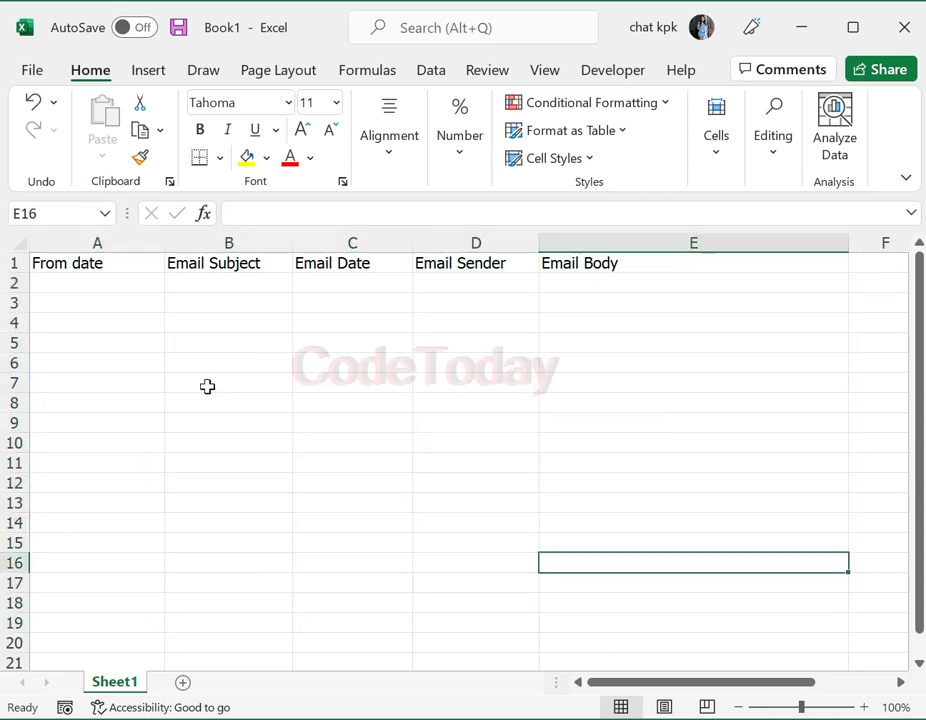
pyautogui.click(109, 284)
pyautogui.click(219, 422)
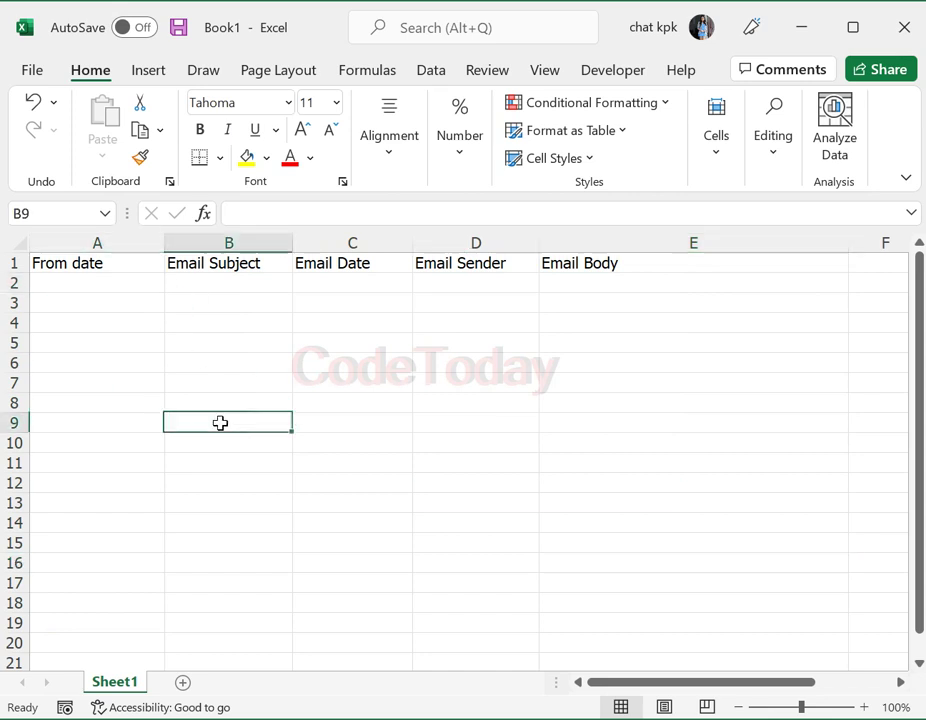
pyautogui.click(106, 283)
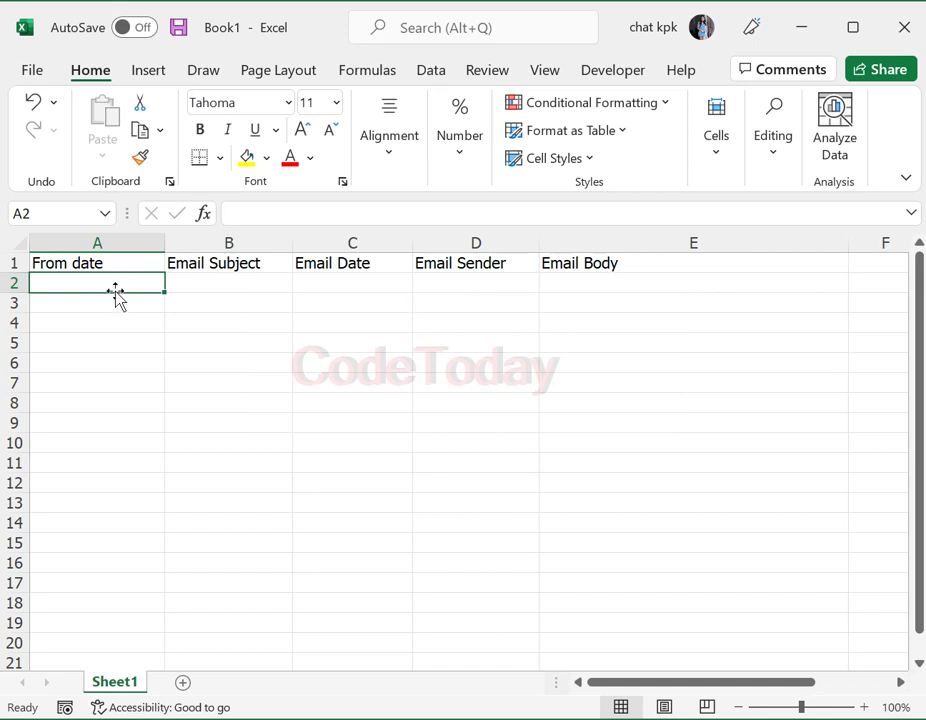
# Define the workbook-scoped name From_date for cell A2 via Define Name
pyautogui.click(121, 320)
pyautogui.click(118, 284)
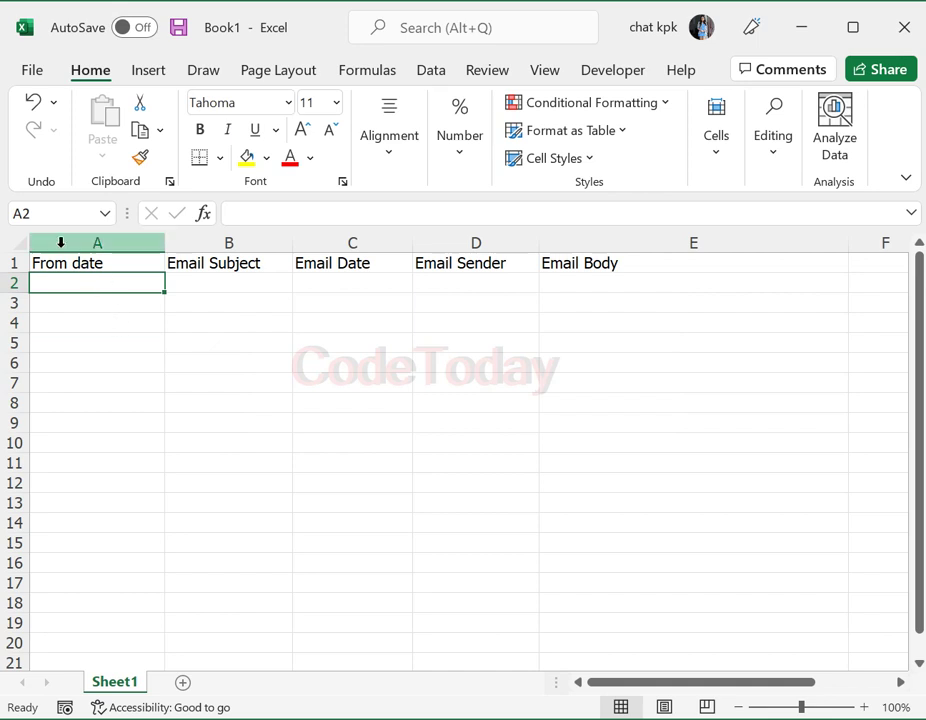
pyautogui.rightClick(118, 283)
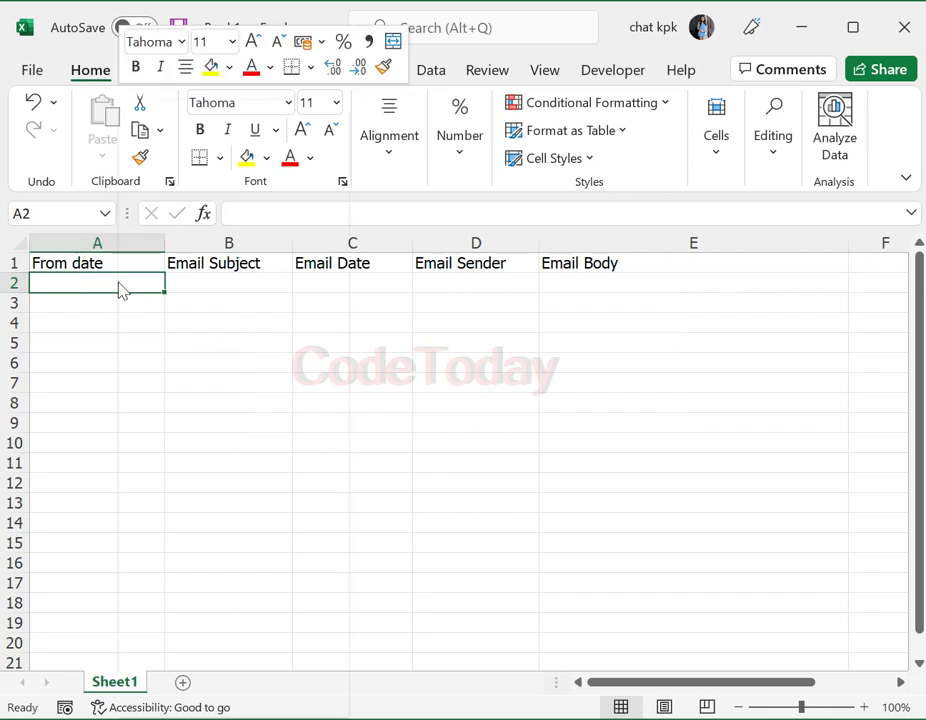
pyautogui.press('Escape')
pyautogui.rightClick(100, 283)
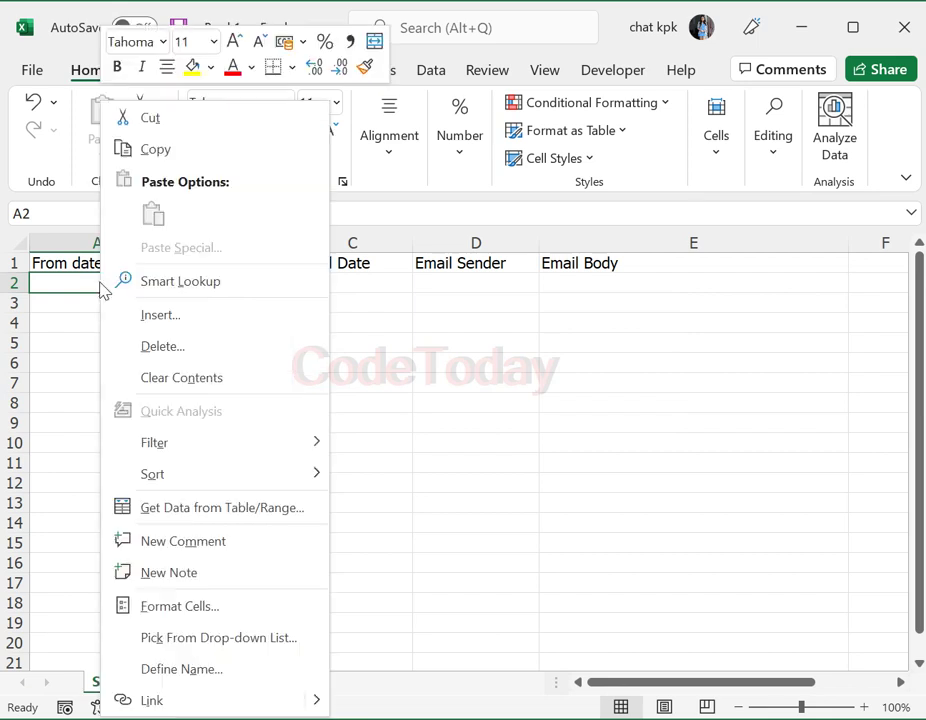
pyautogui.click(196, 677)
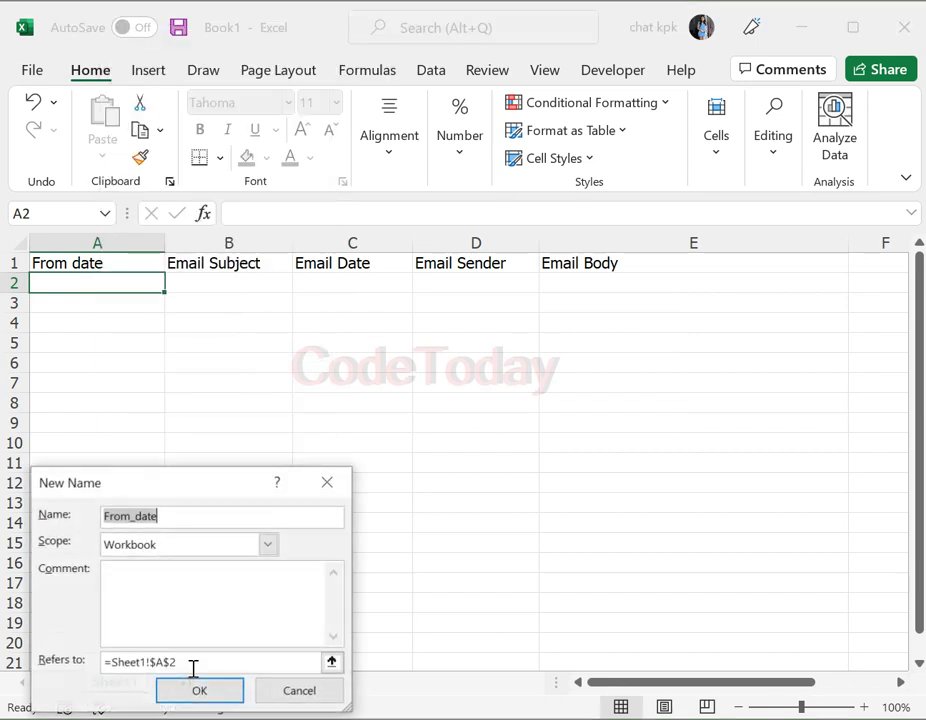
pyautogui.moveTo(190, 488)
pyautogui.mouseDown()
pyautogui.moveTo(362, 362)
pyautogui.moveTo(347, 321)
pyautogui.mouseUp()
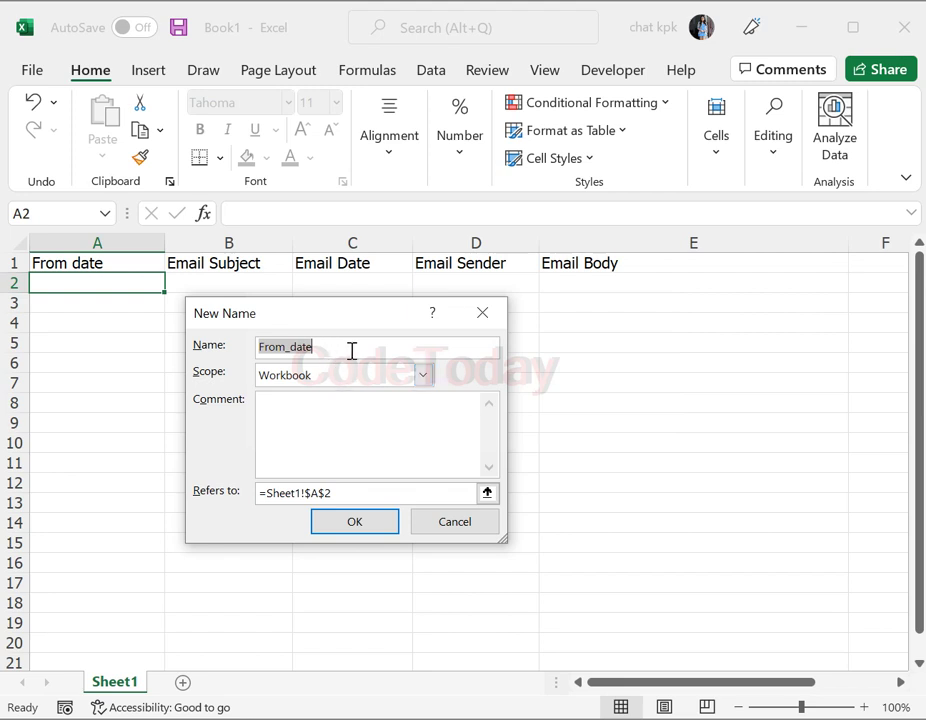
pyautogui.click(355, 349)
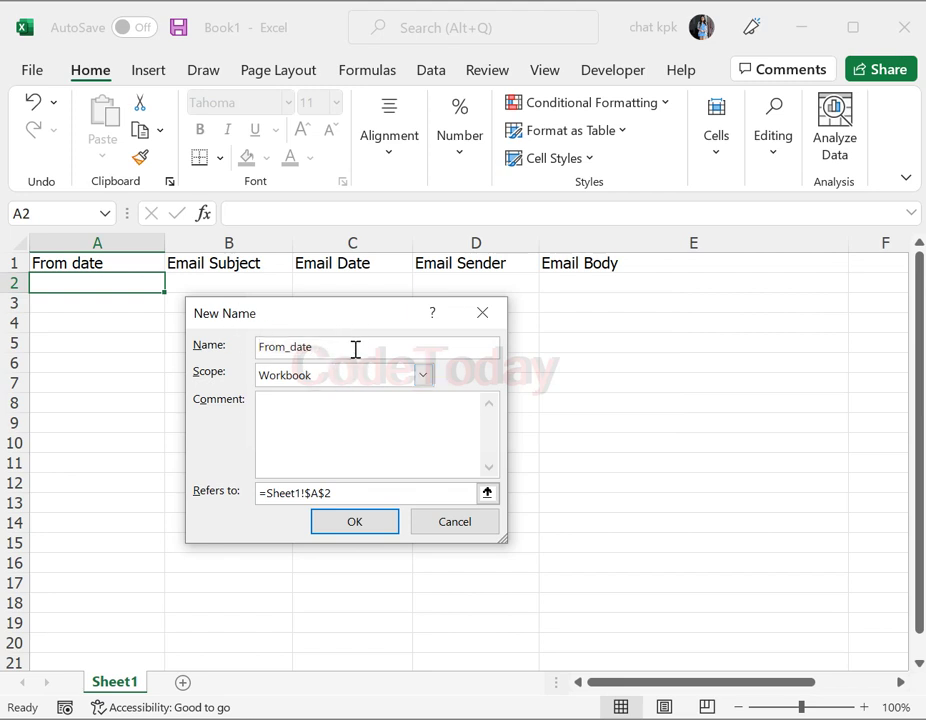
pyautogui.moveTo(364, 349); pyautogui.dragTo(218, 346)
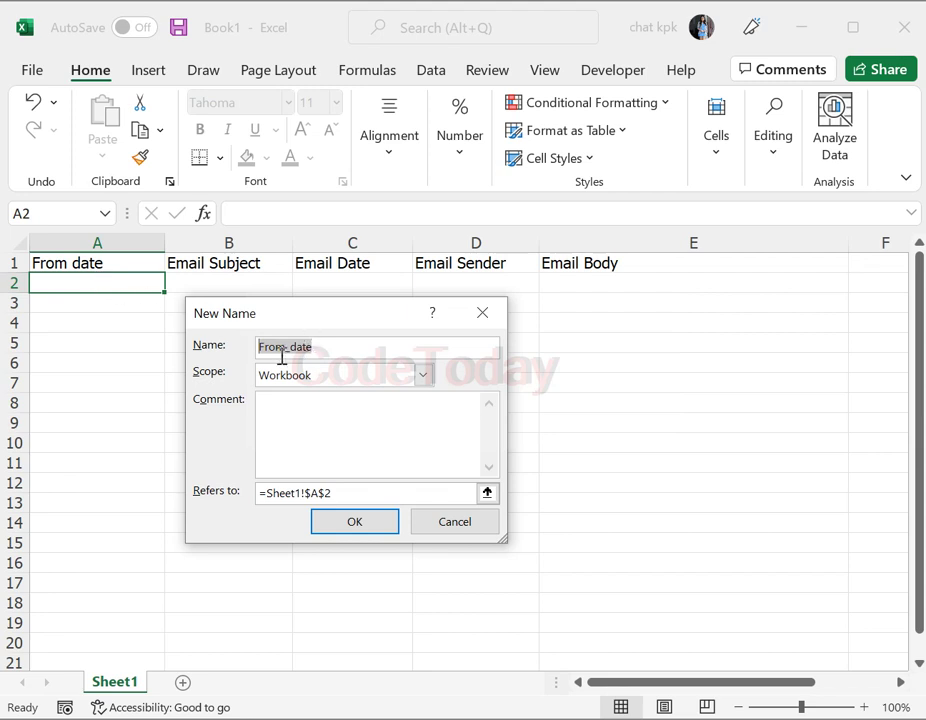
pyautogui.click(362, 522)
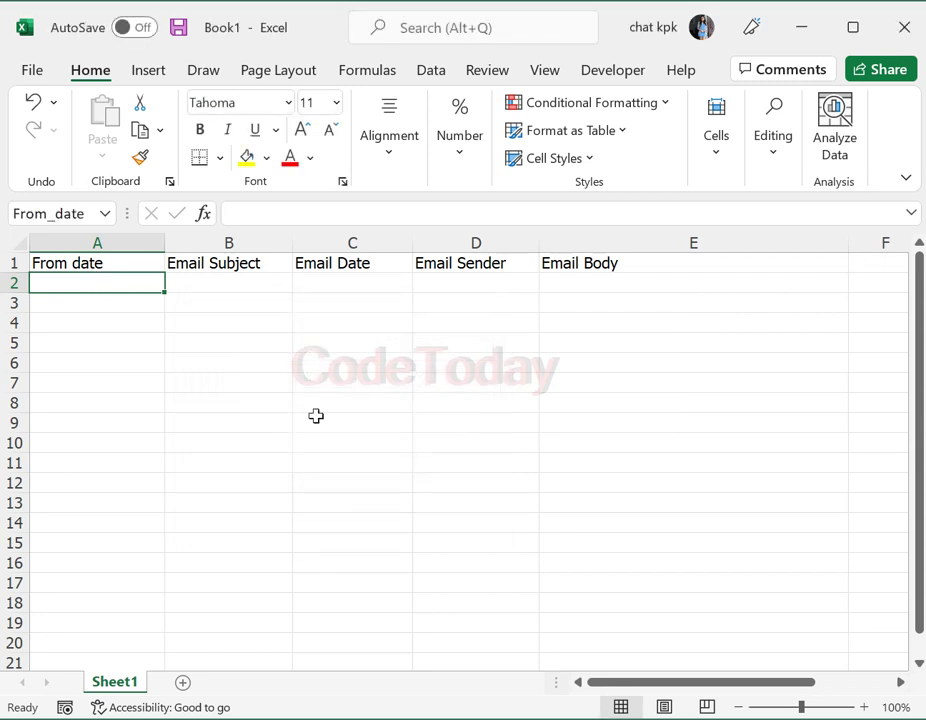
# Name cell B2 Email_Subject and cell C2 Email_Date
pyautogui.click(235, 284)
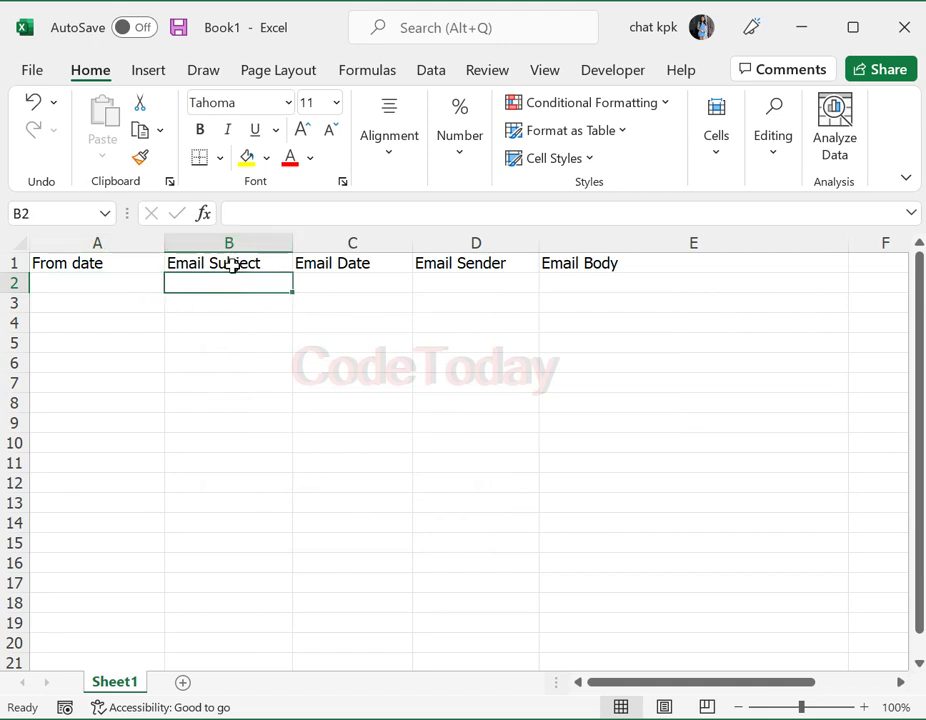
pyautogui.rightClick(240, 285)
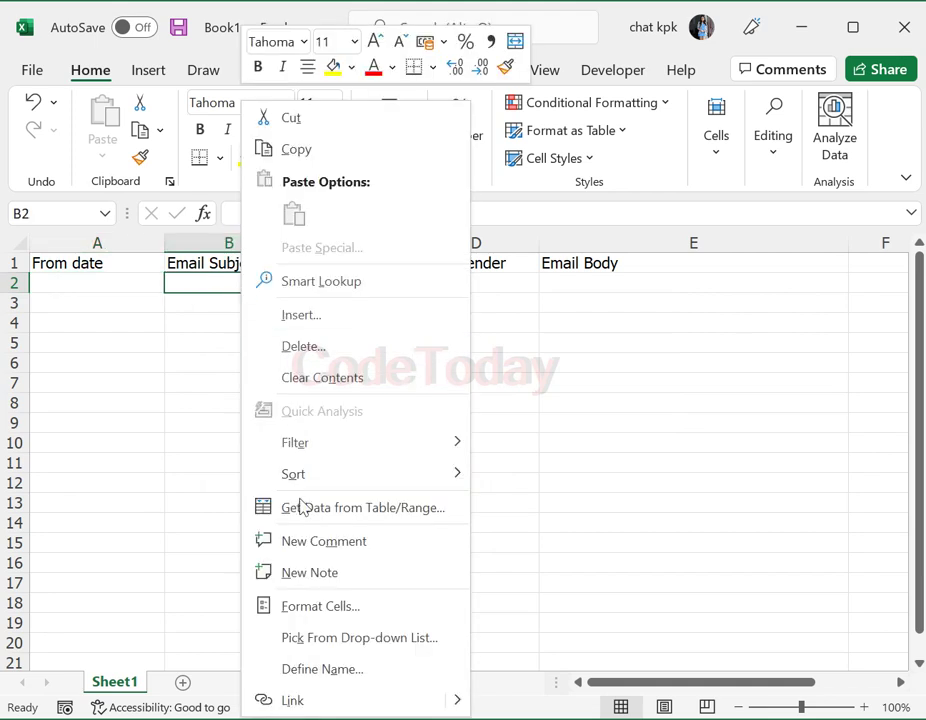
pyautogui.click(325, 672)
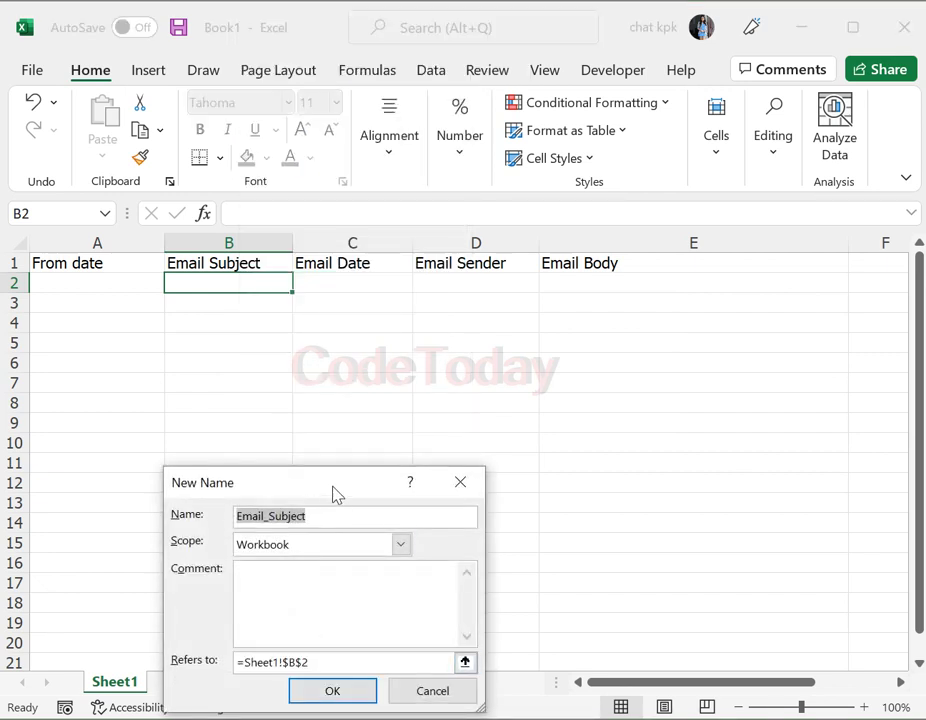
pyautogui.click(247, 517)
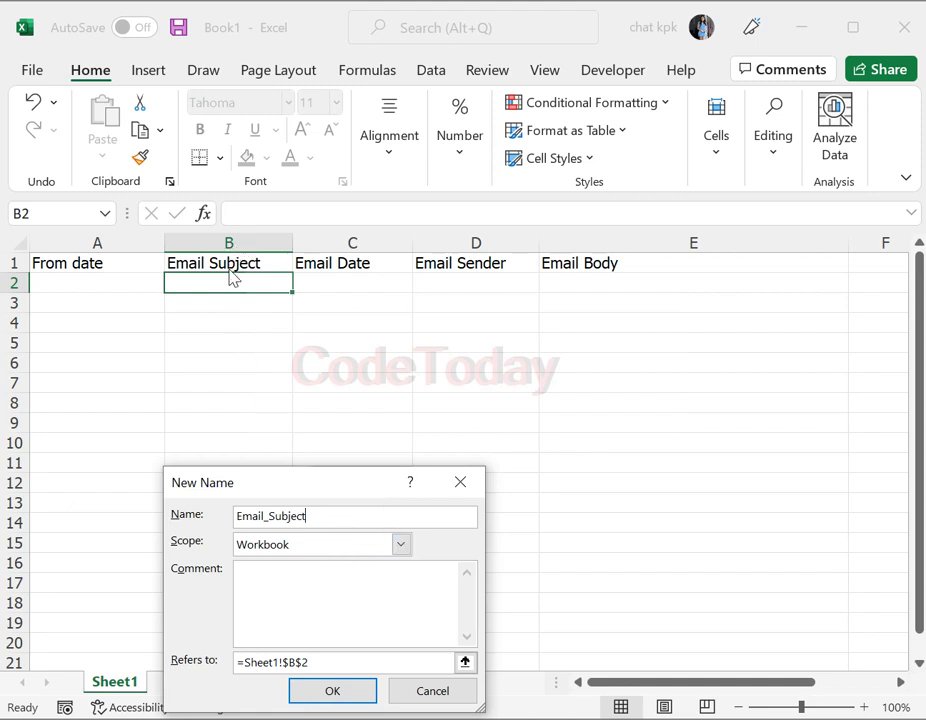
pyautogui.click(341, 702)
pyautogui.click(334, 279)
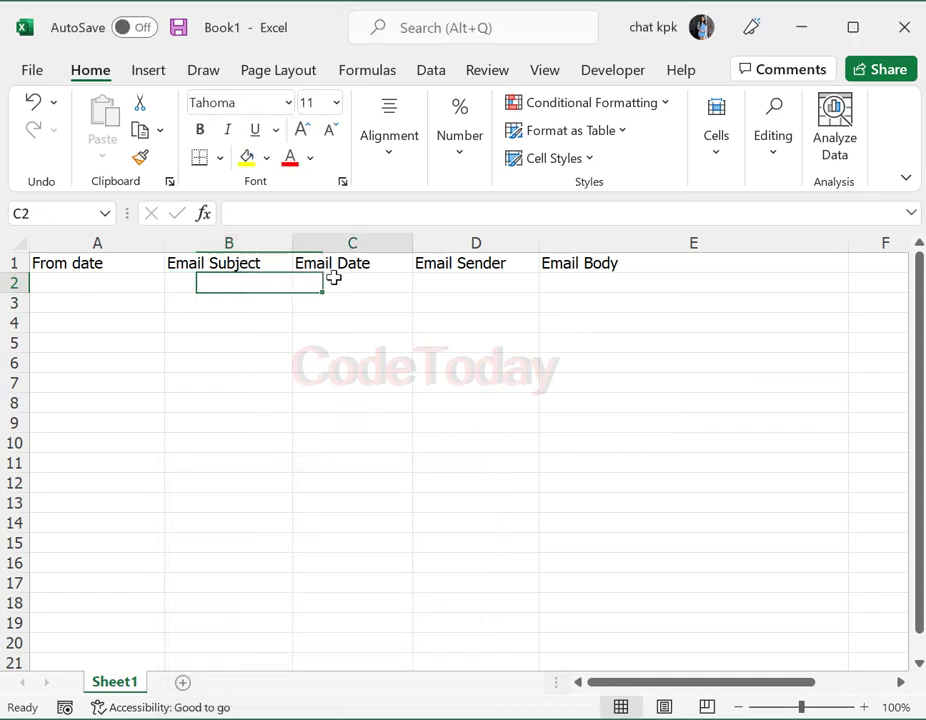
pyautogui.rightClick(334, 279)
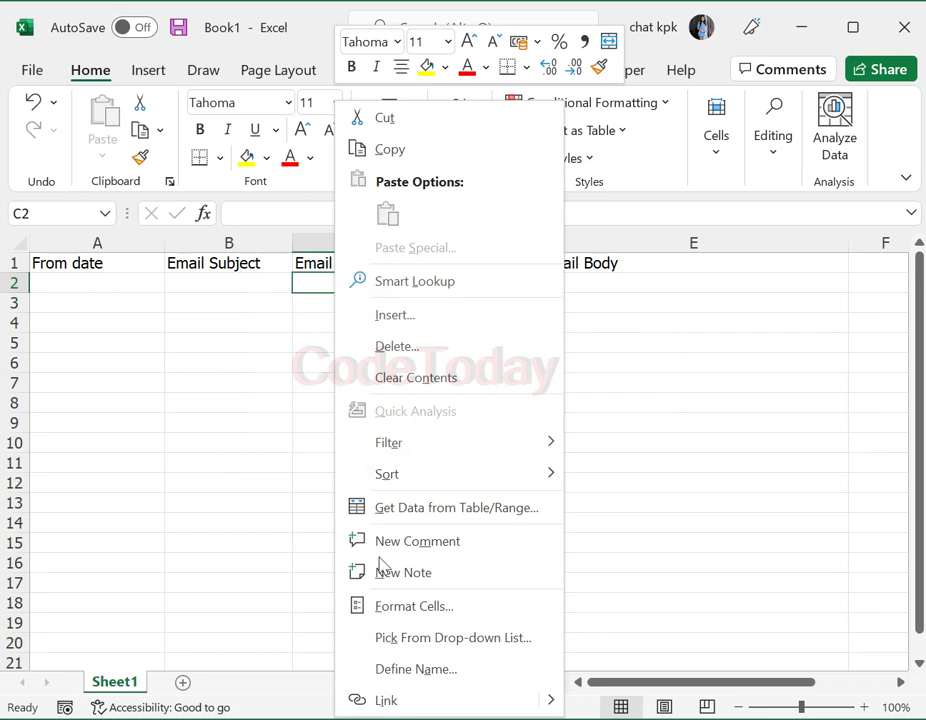
pyautogui.click(416, 670)
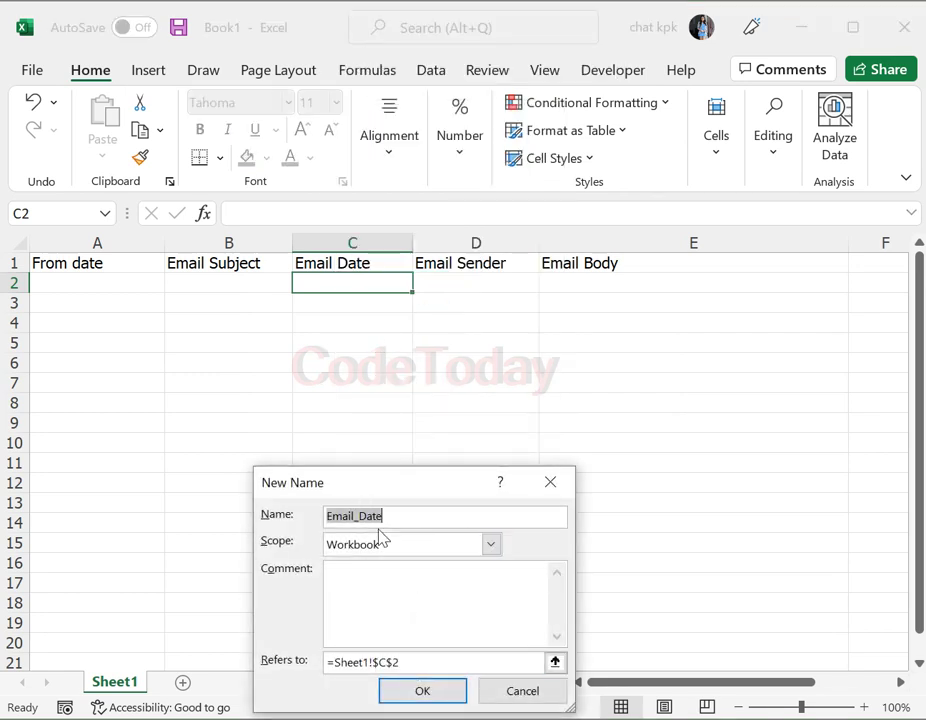
pyautogui.click(444, 698)
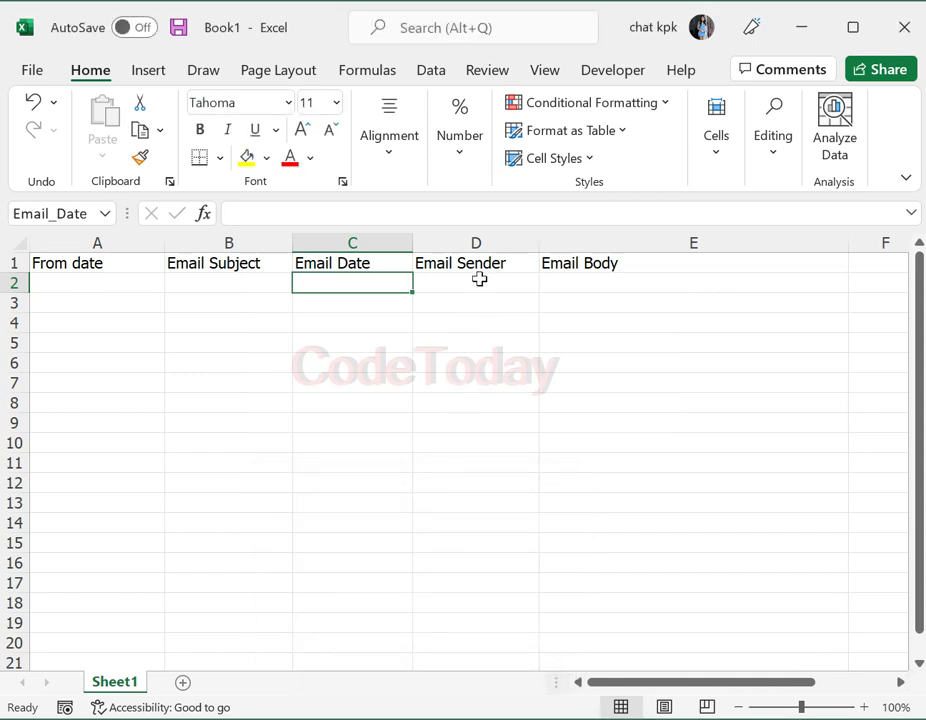
# Name cell D2 Email_Sender and cell E2 Email_Body
pyautogui.click(480, 278)
pyautogui.rightClick(481, 286)
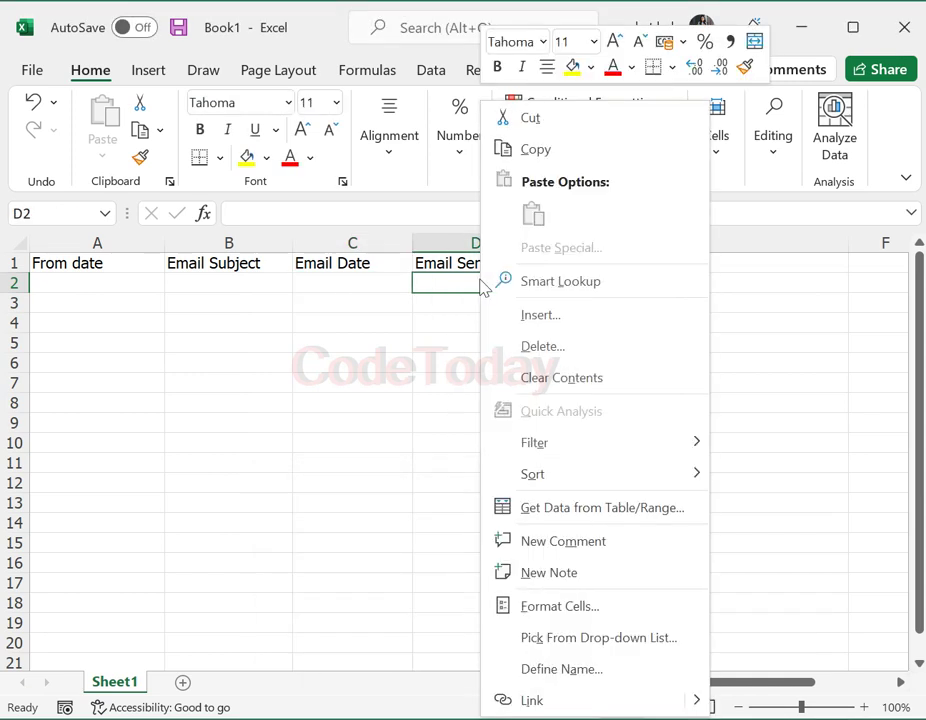
pyautogui.click(565, 678)
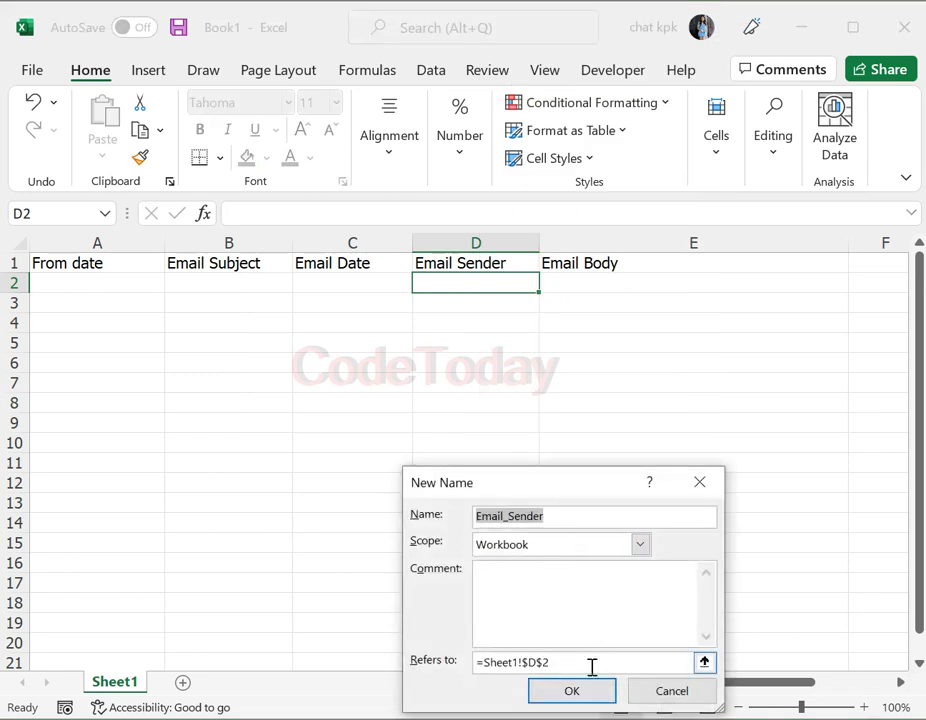
pyautogui.click(600, 697)
pyautogui.click(586, 281)
pyautogui.rightClick(586, 281)
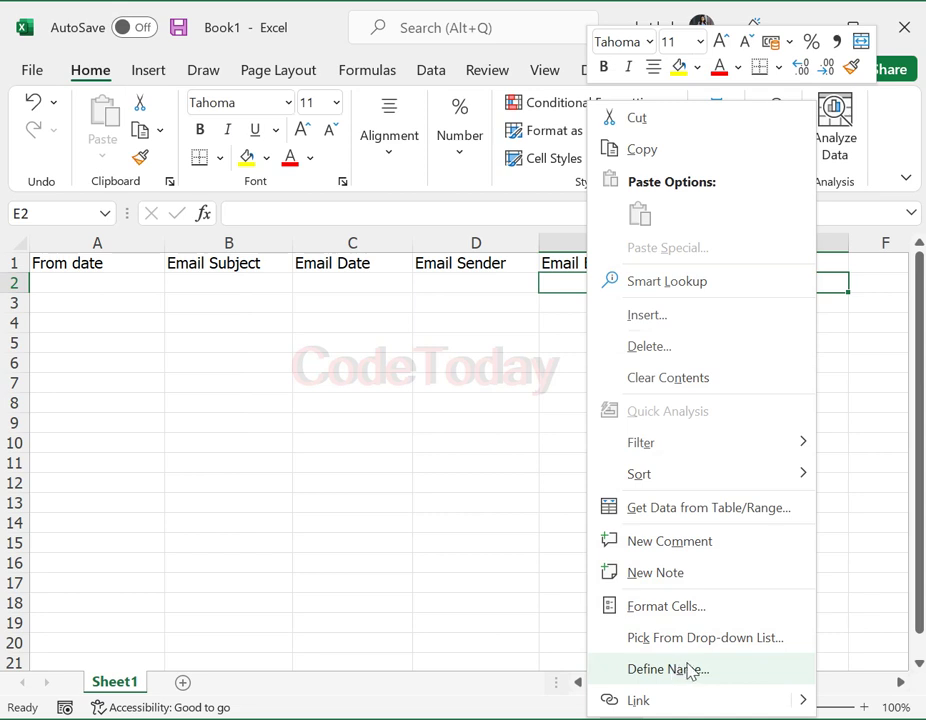
pyautogui.click(700, 677)
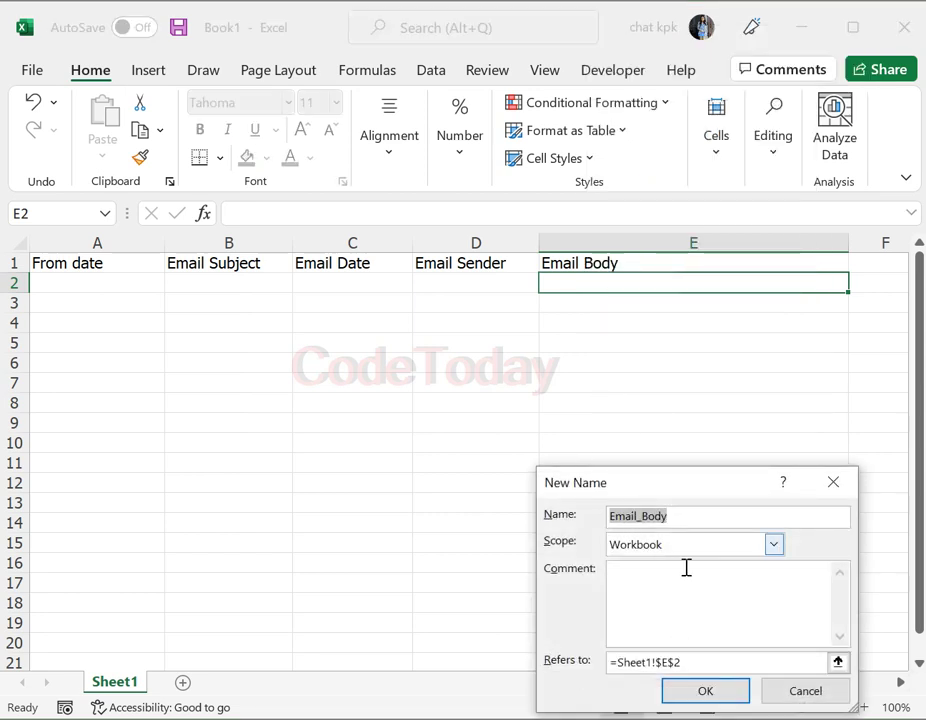
pyautogui.click(706, 691)
pyautogui.click(380, 425)
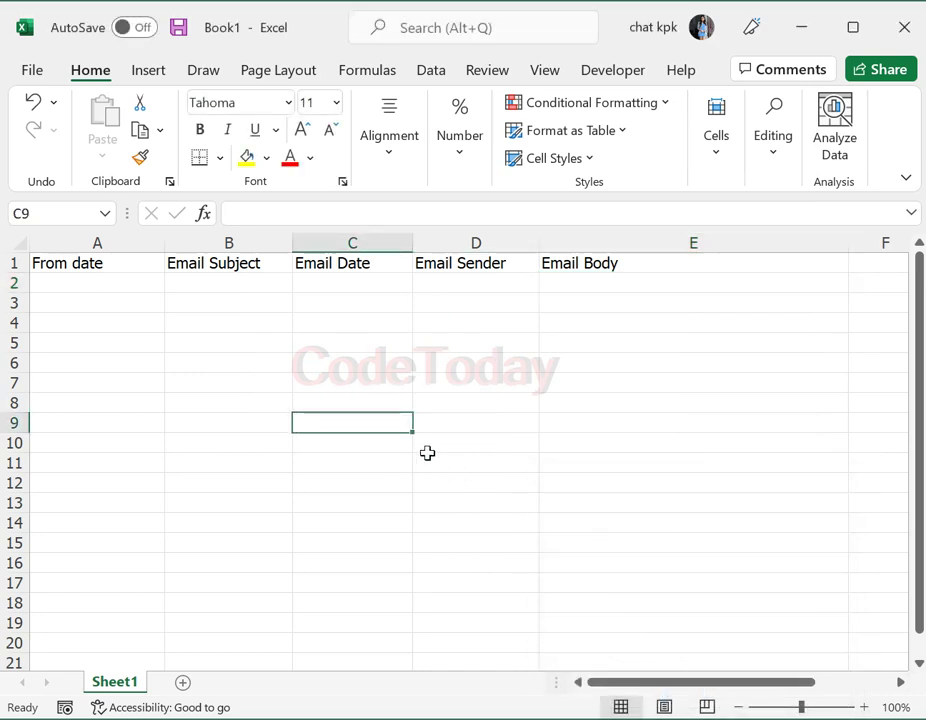
pyautogui.click(582, 281)
pyautogui.click(488, 476)
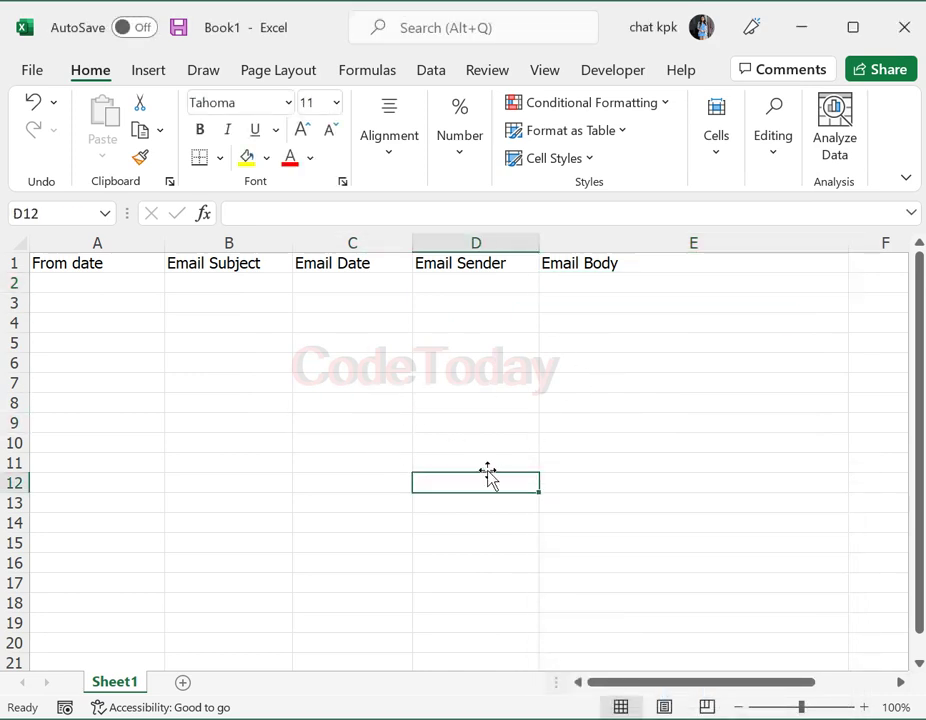
pyautogui.click(104, 287)
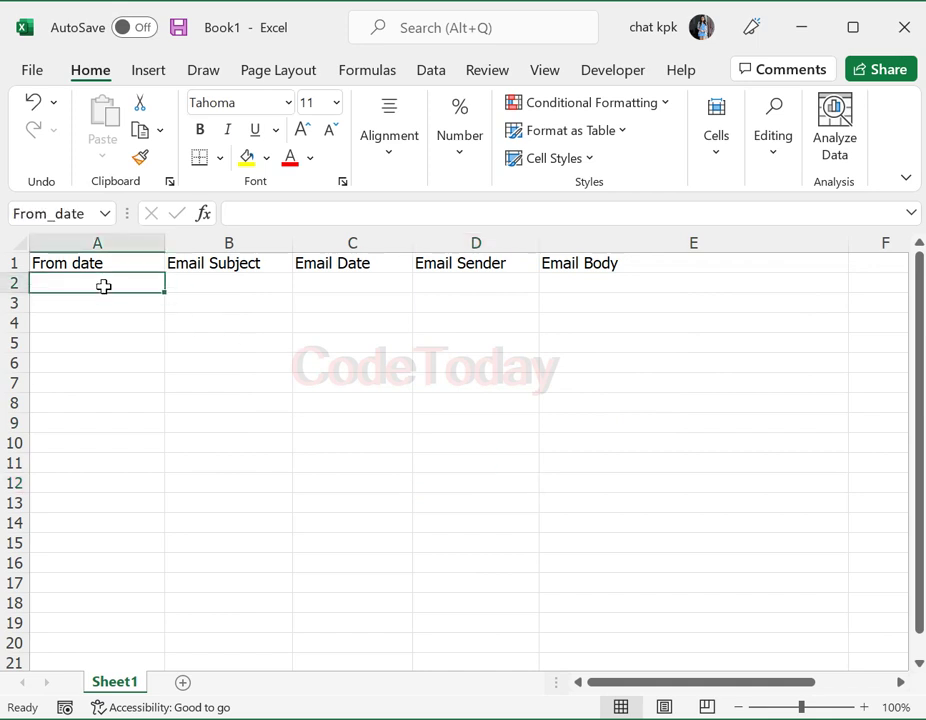
pyautogui.click(207, 285)
pyautogui.click(345, 285)
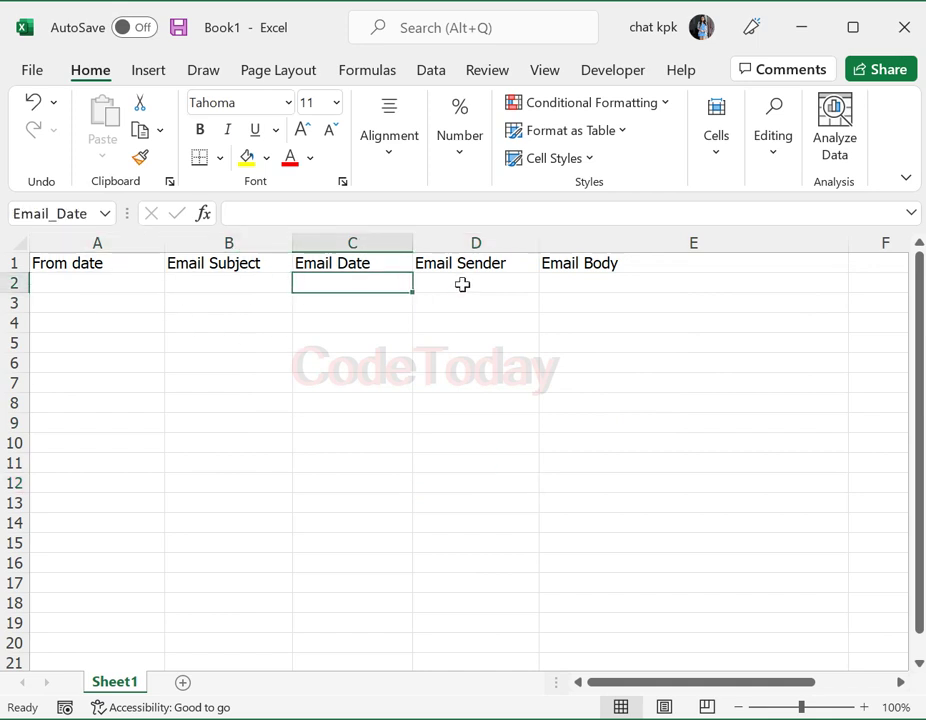
pyautogui.click(465, 285)
pyautogui.click(599, 277)
pyautogui.click(246, 362)
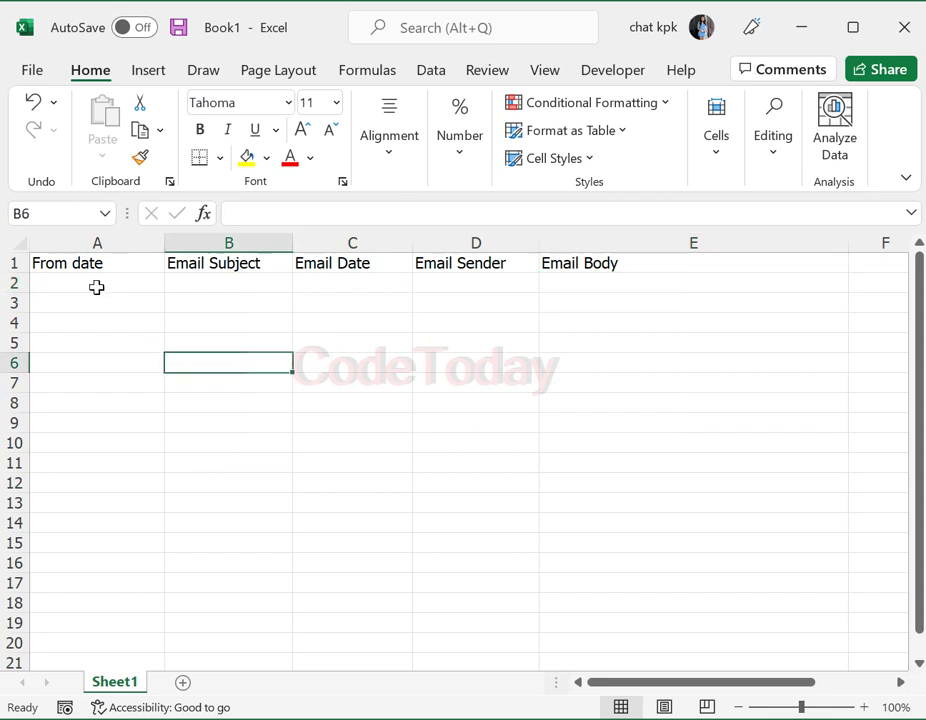
pyautogui.click(97, 285)
pyautogui.click(110, 383)
pyautogui.click(99, 283)
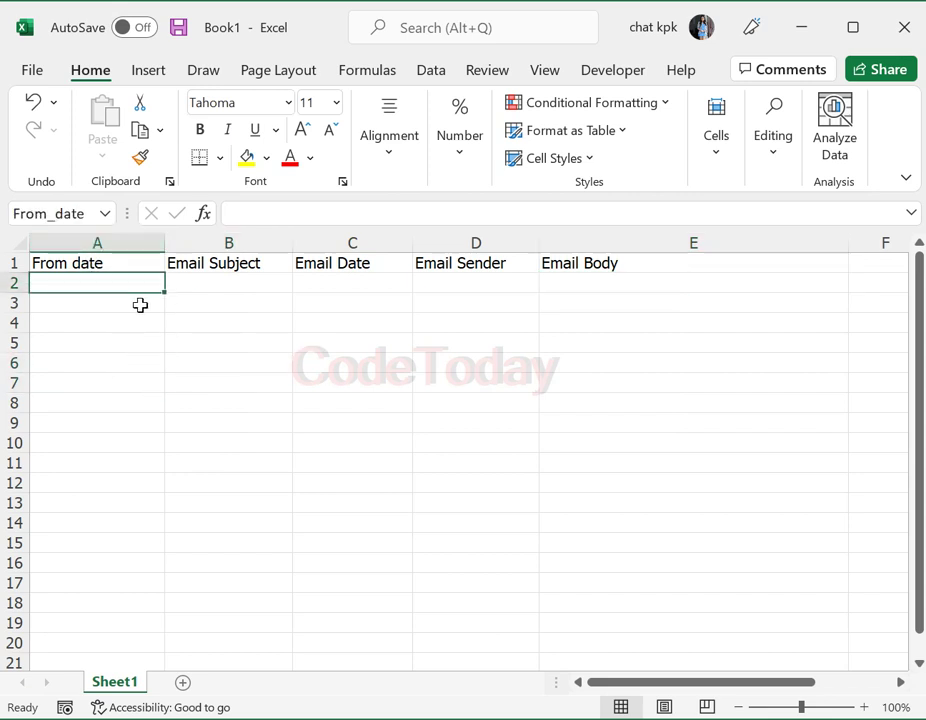
pyautogui.click(205, 284)
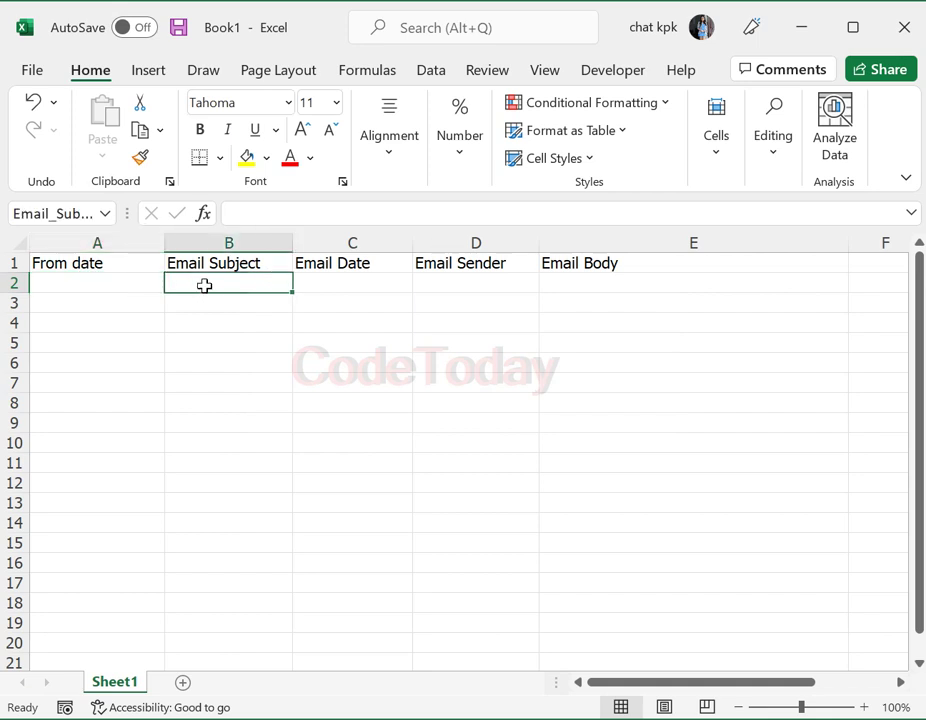
pyautogui.click(370, 285)
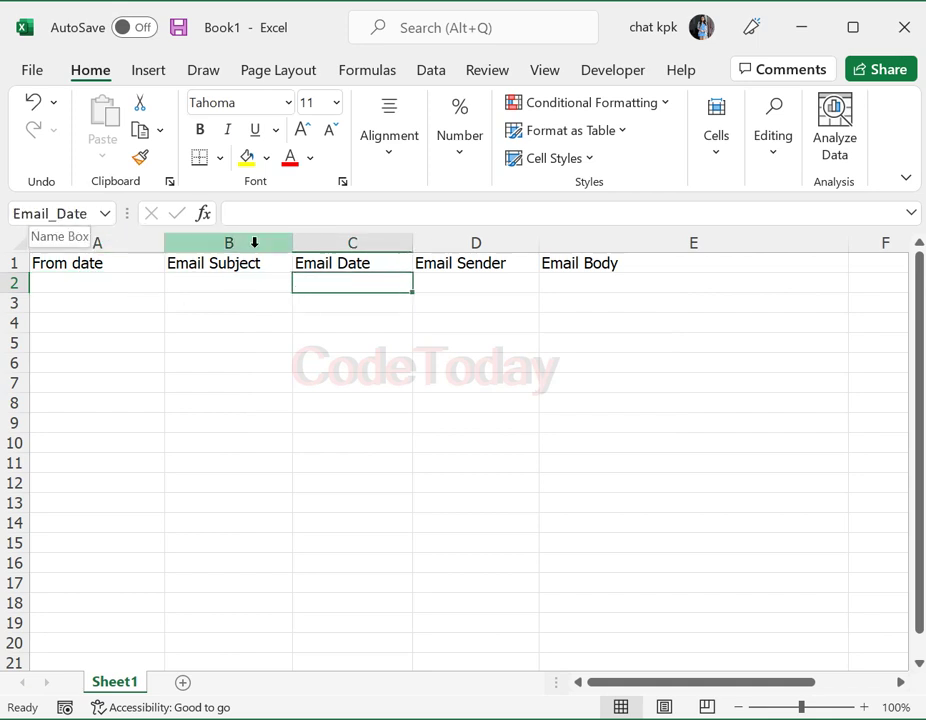
pyautogui.click(467, 282)
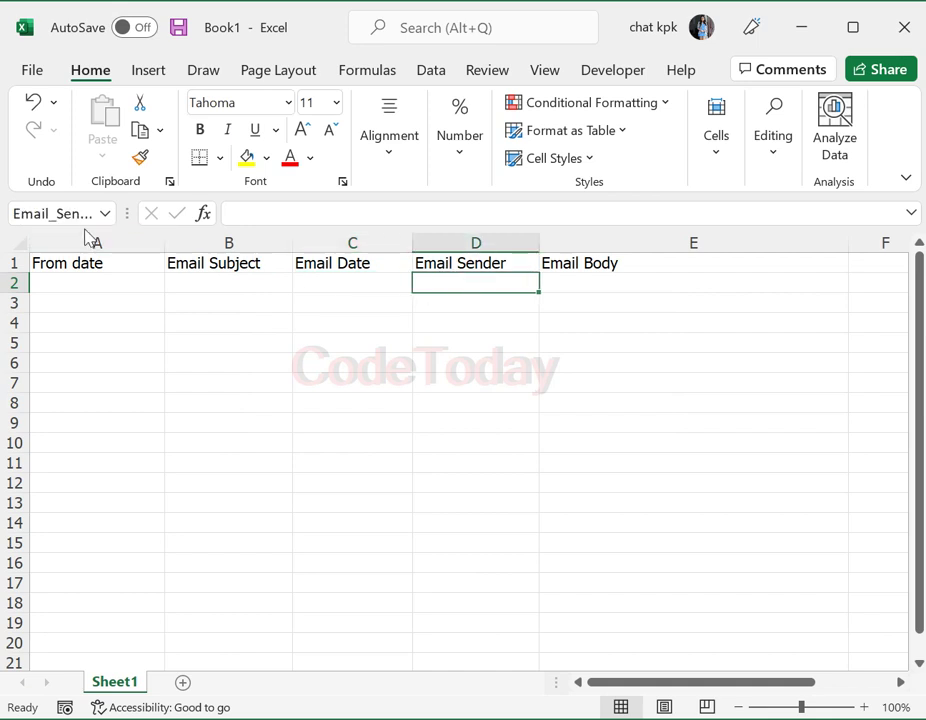
pyautogui.click(590, 283)
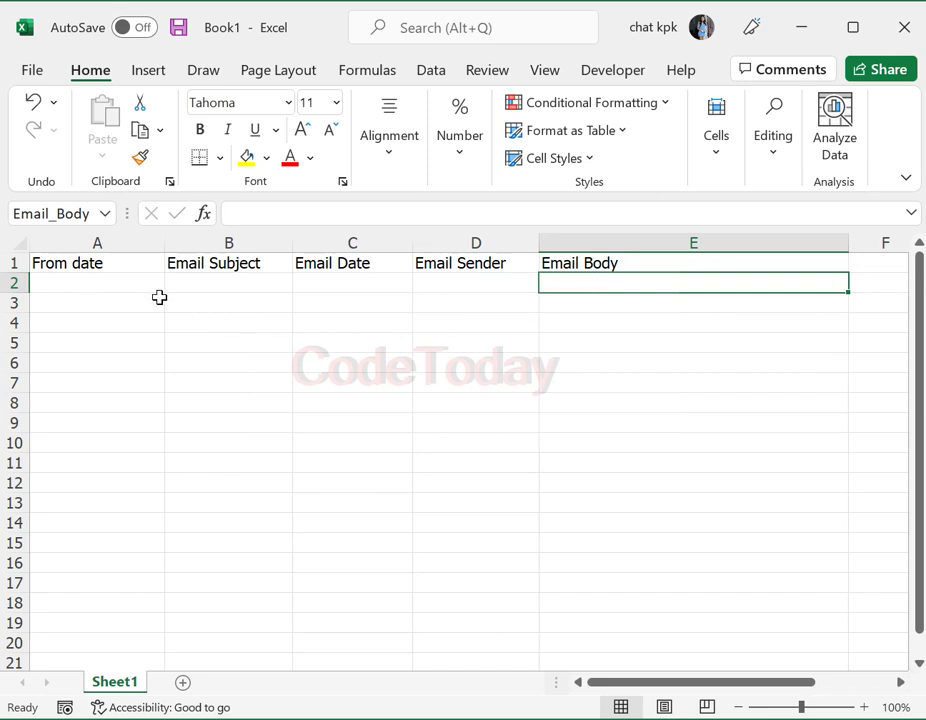
pyautogui.click(91, 281)
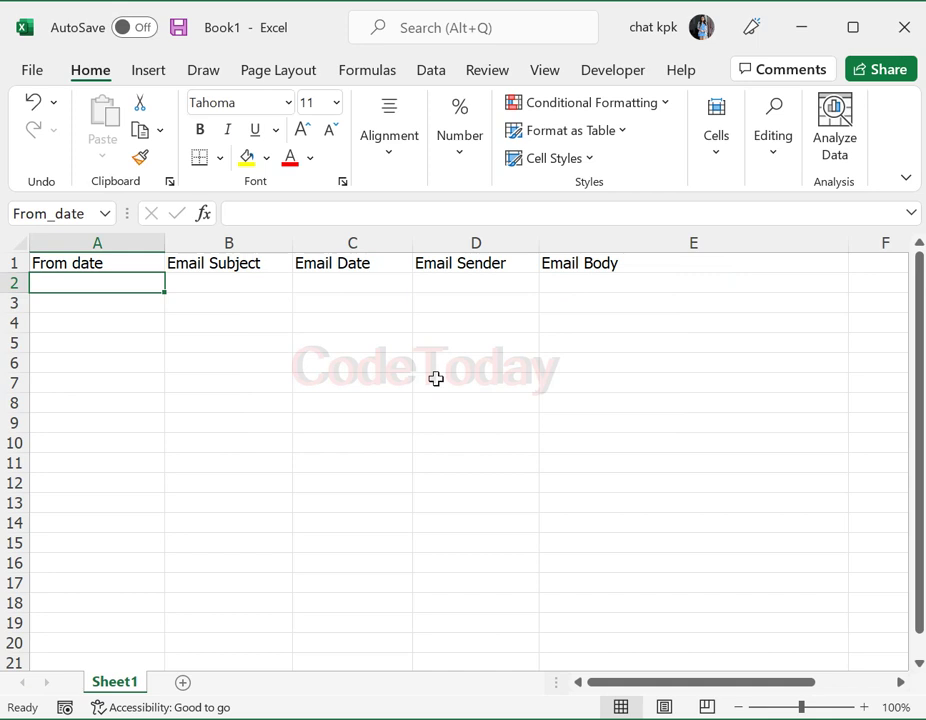
pyautogui.click(436, 379)
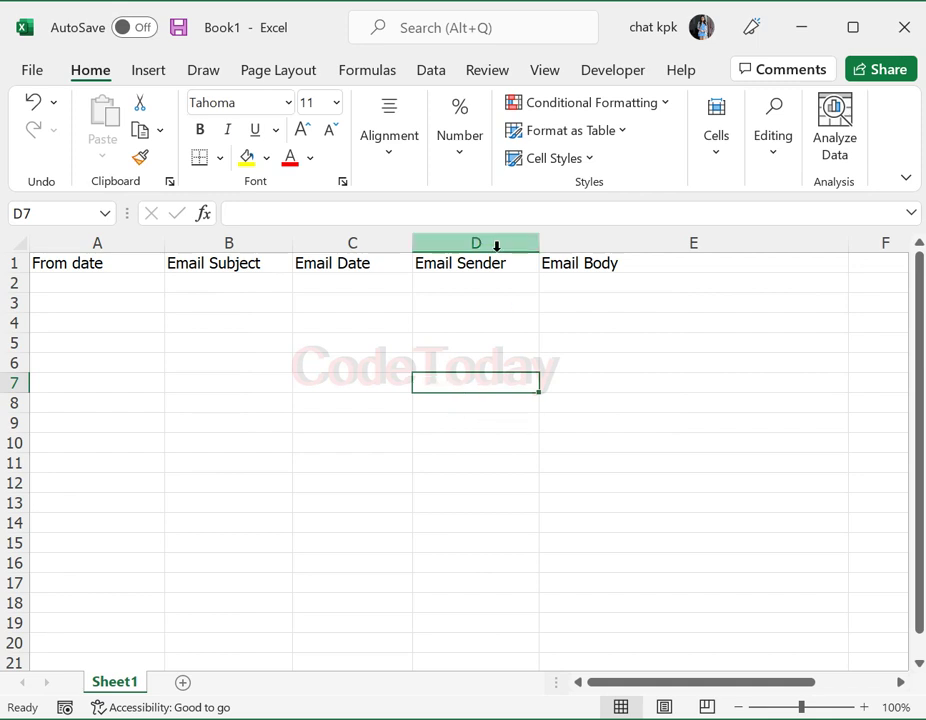
# Open the File backstage and expand More to reveal Feedback and Options
pyautogui.click(614, 74)
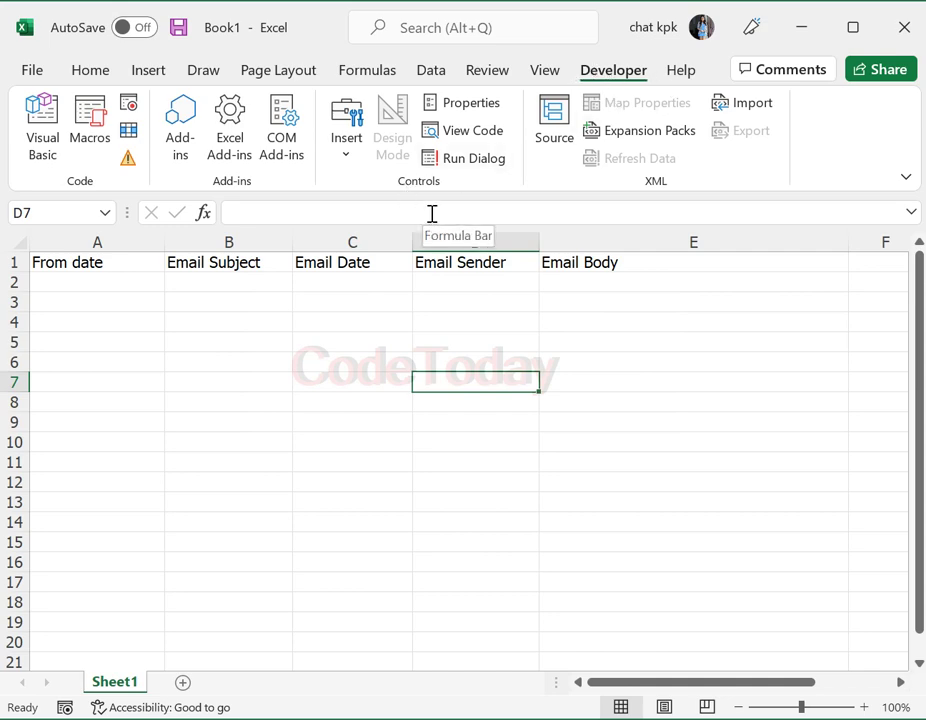
pyautogui.click(112, 72)
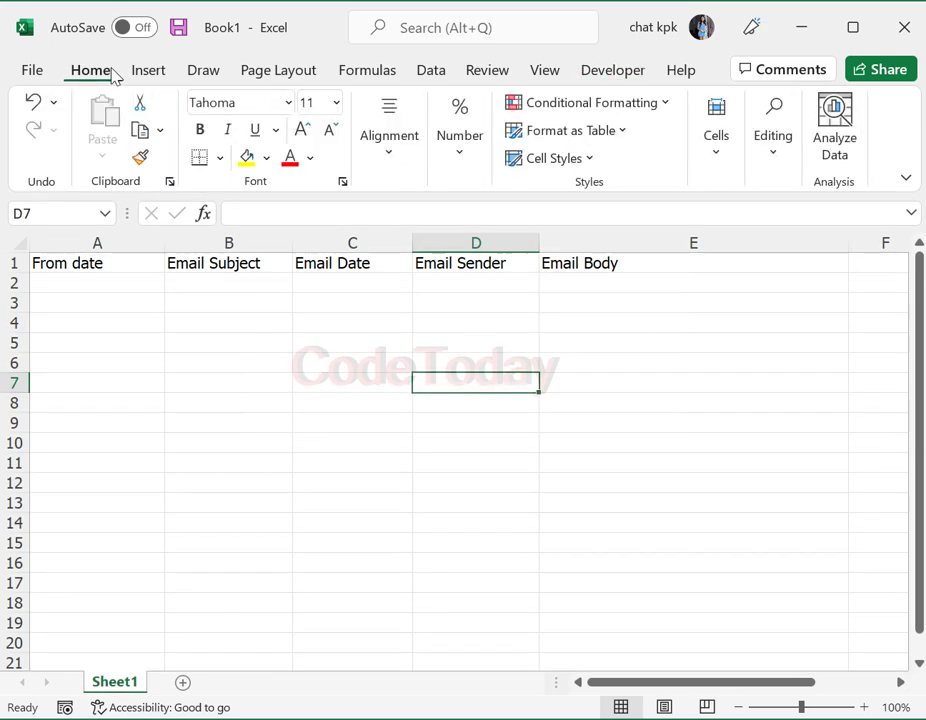
pyautogui.click(590, 69)
pyautogui.click(33, 70)
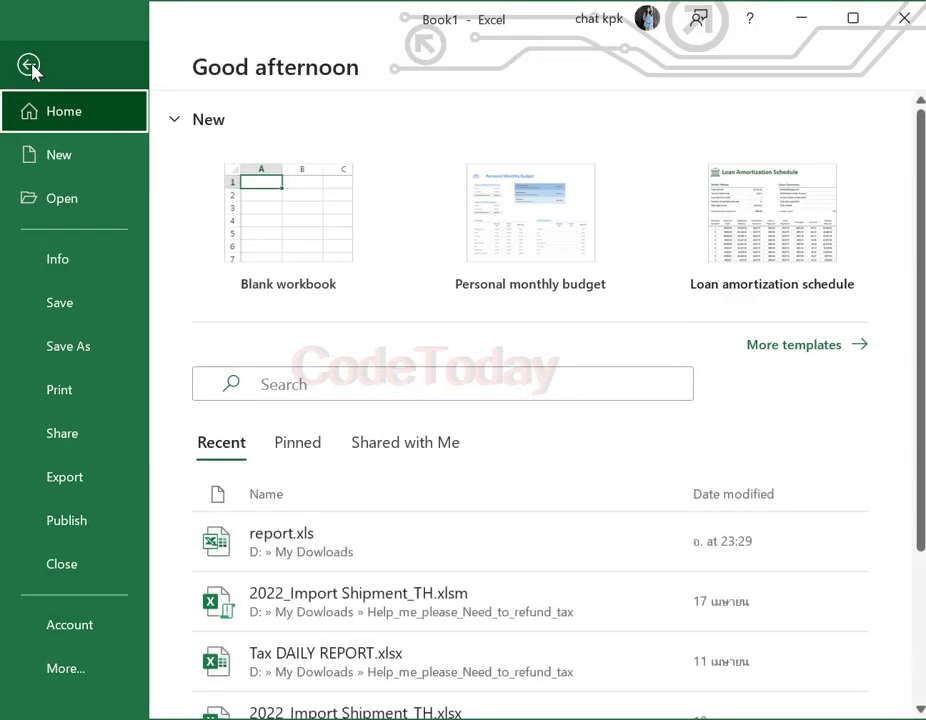
pyautogui.click(30, 68)
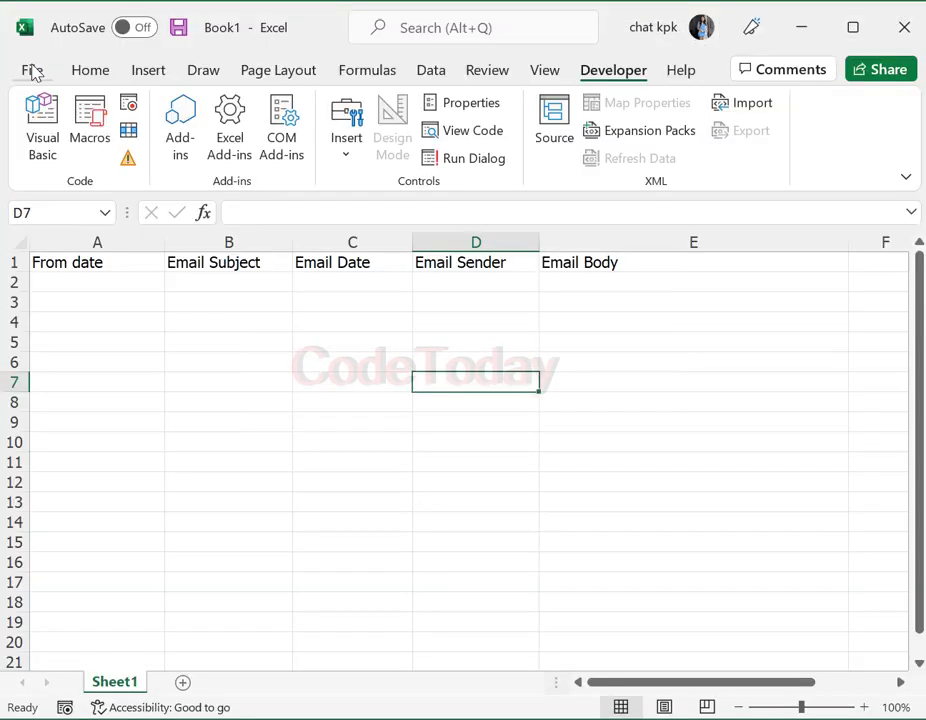
pyautogui.click(33, 70)
pyautogui.click(84, 676)
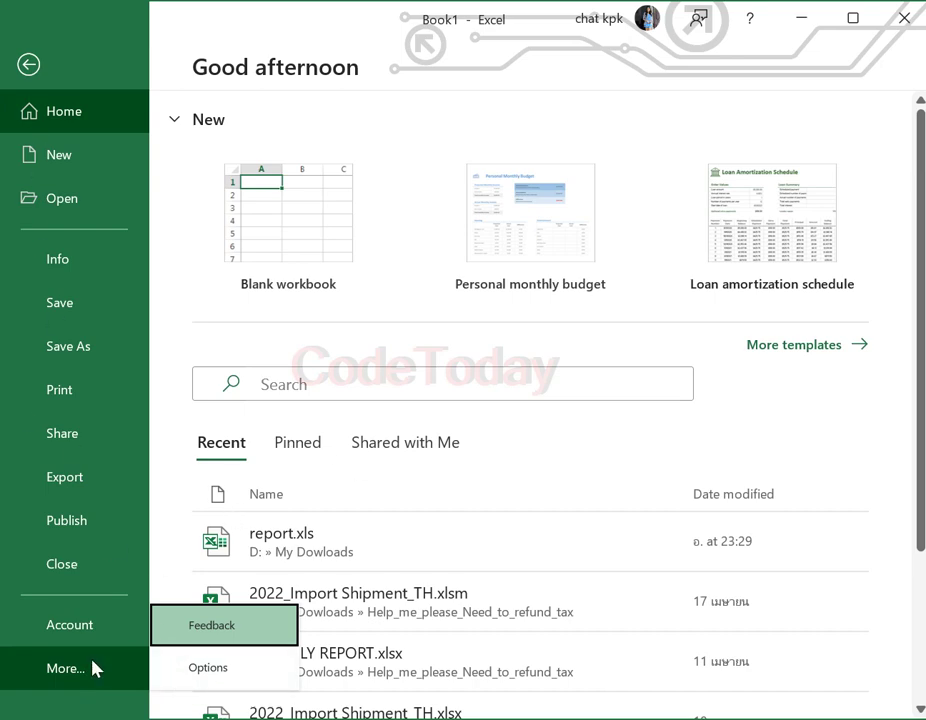
# Back on the sheet, choose the ActiveX Command Button from Developer's Insert controls
pyautogui.click(29, 66)
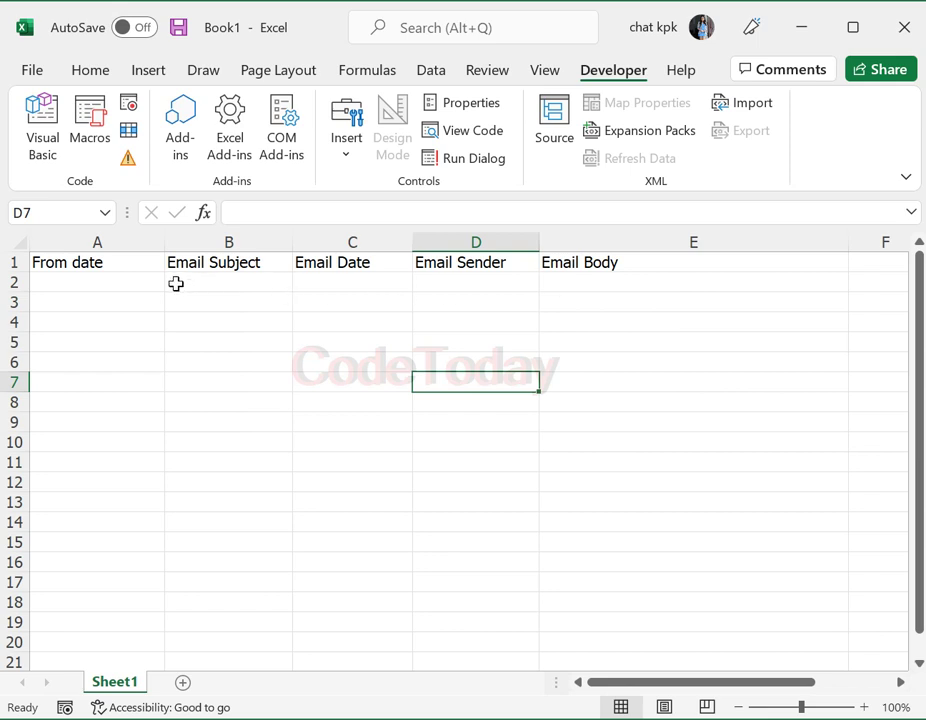
pyautogui.click(101, 283)
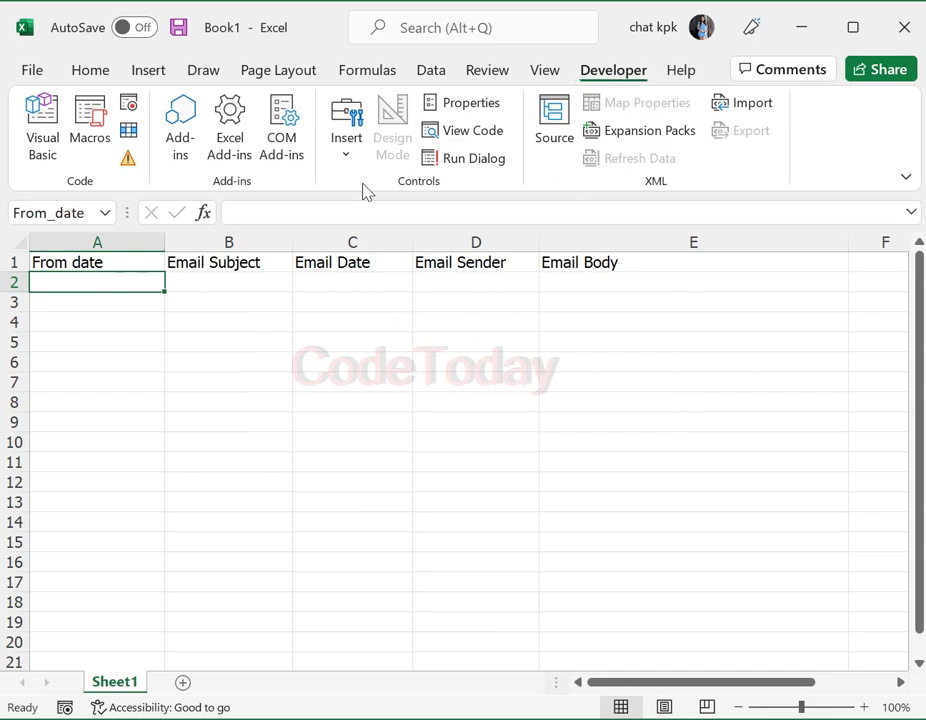
pyautogui.click(347, 142)
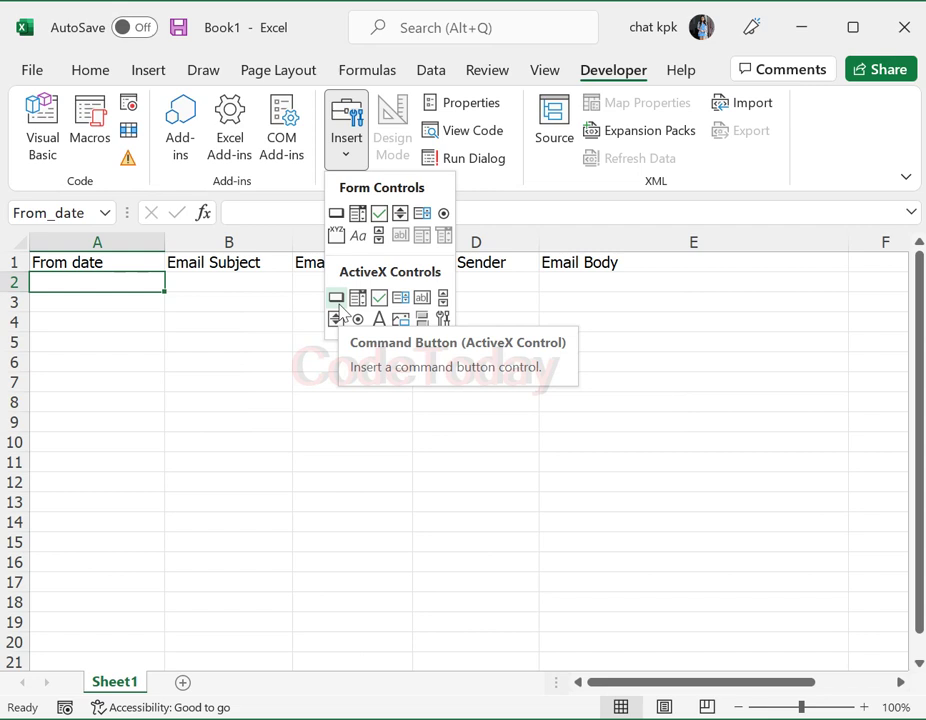
pyautogui.click(338, 298)
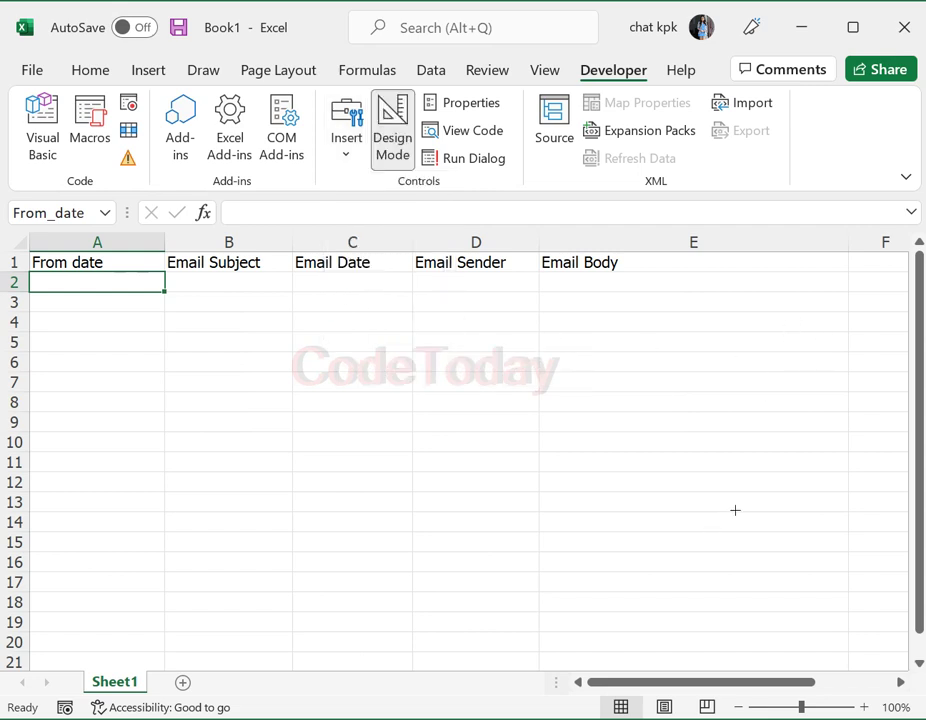
# Place the command button near B5 and rename it cmdGetmail in Properties
pyautogui.click(271, 344)
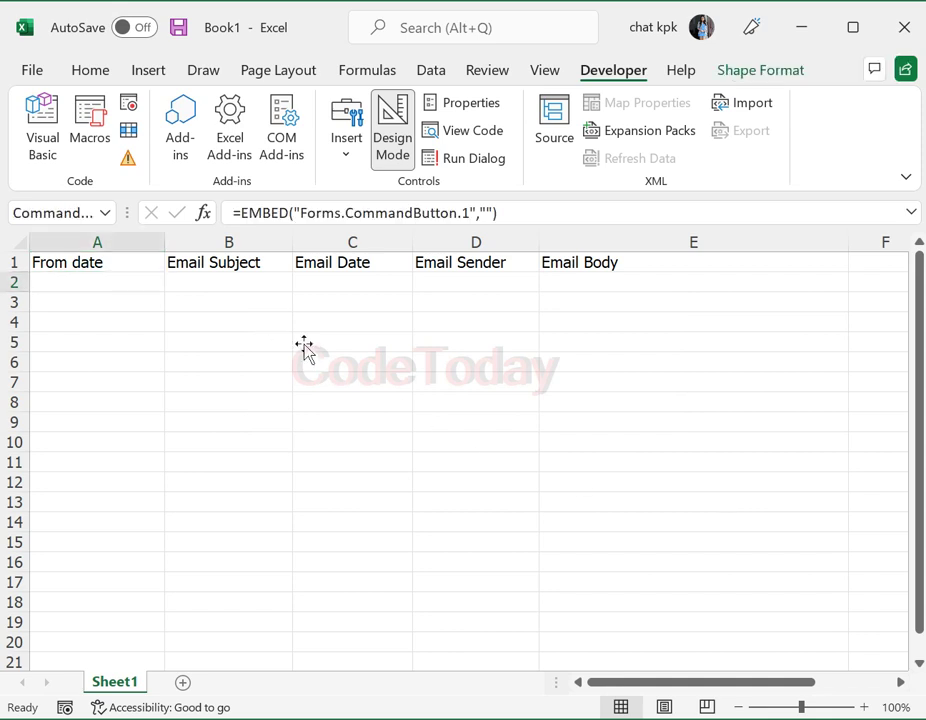
pyautogui.moveTo(314, 355); pyautogui.dragTo(285, 350)
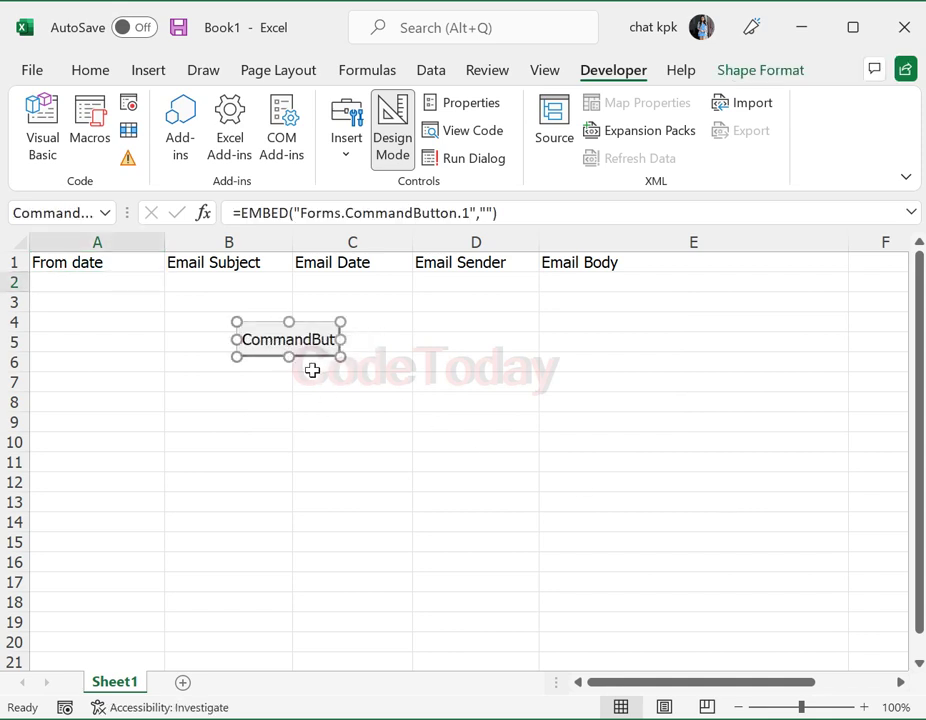
pyautogui.rightClick(300, 350)
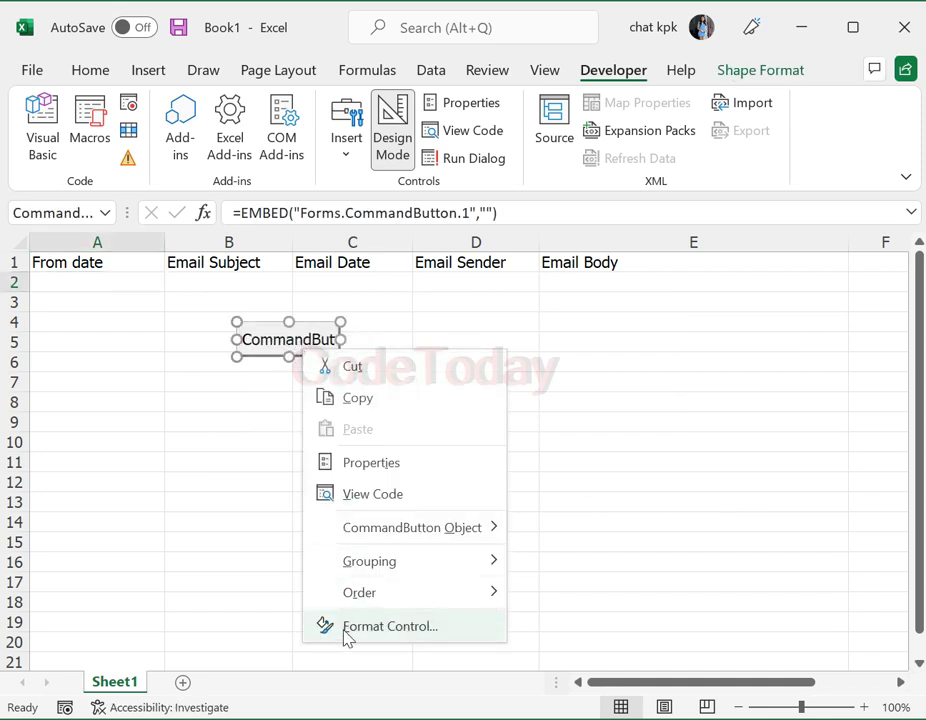
pyautogui.click(384, 466)
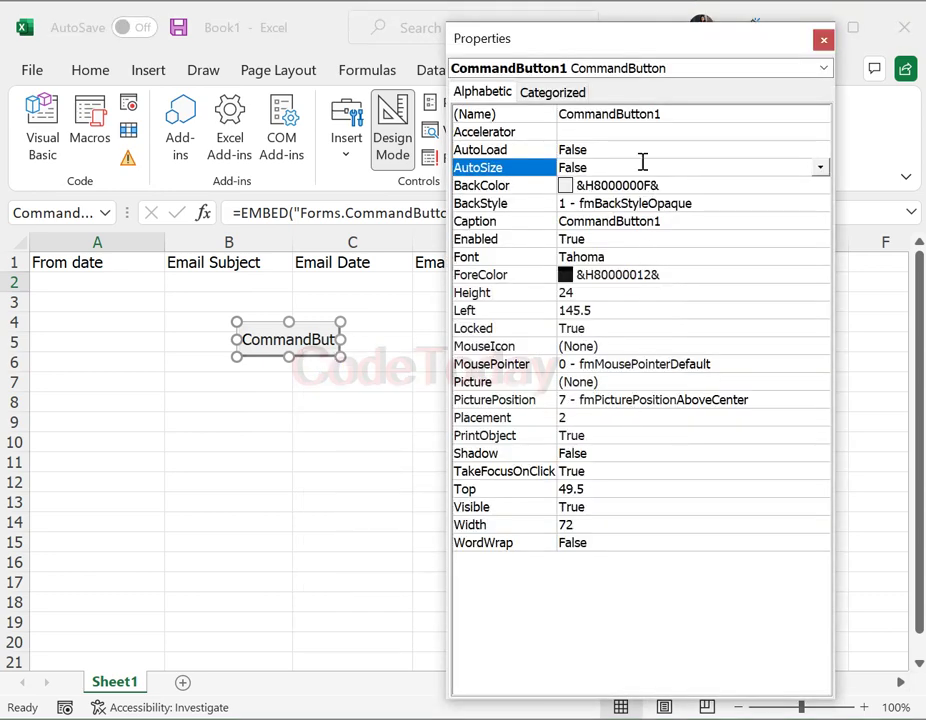
pyautogui.click(676, 118)
pyautogui.doubleClick(676, 117)
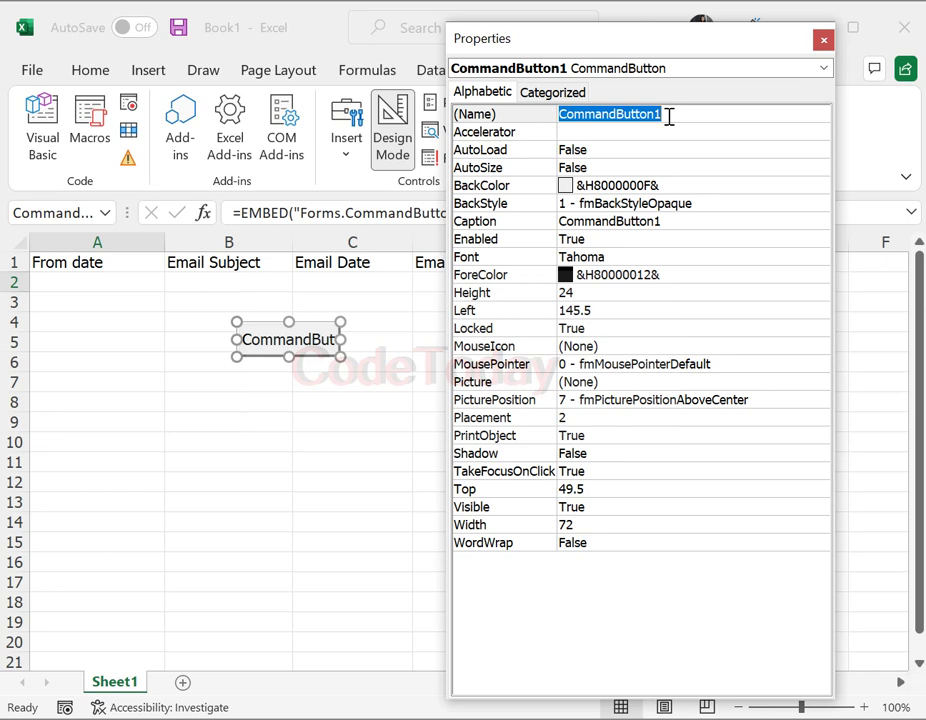
pyautogui.write('cmdGetmail')
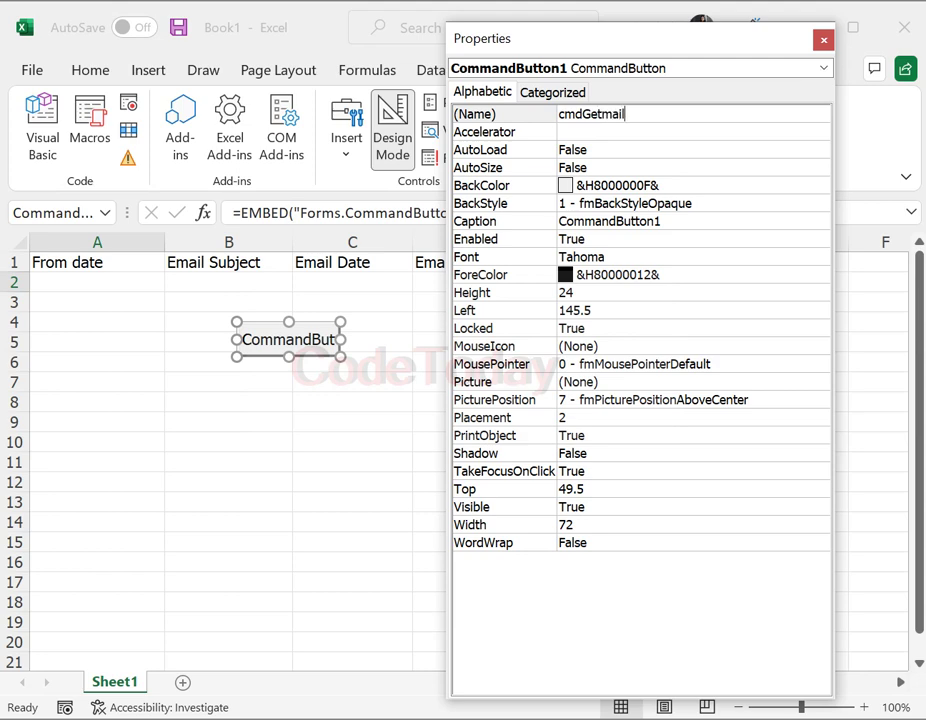
pyautogui.press('Return')
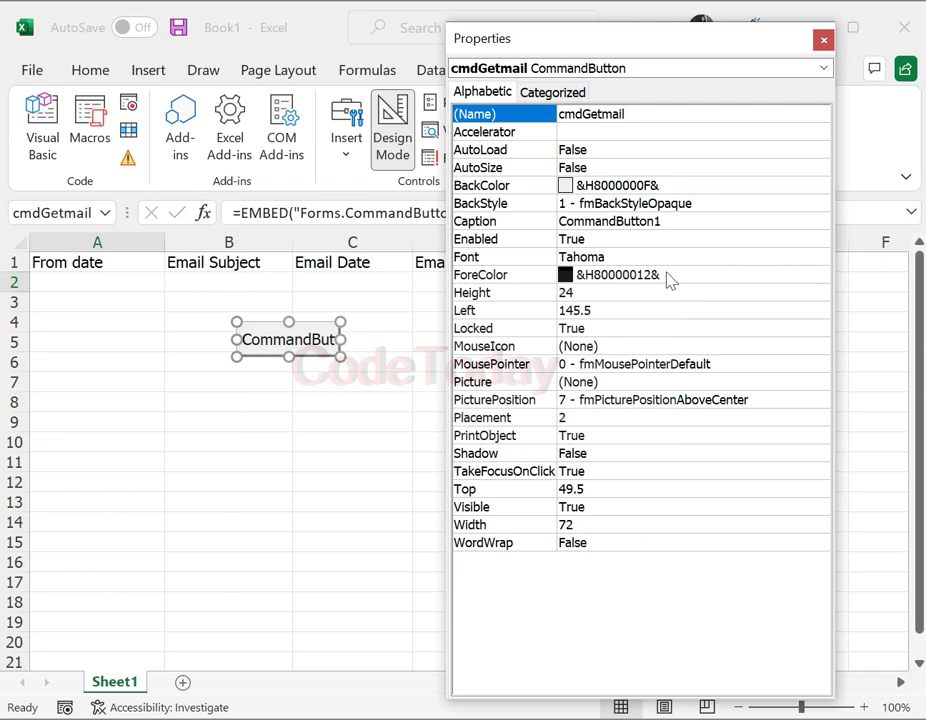
# Set the button's Caption to Get Mails and close the Properties window
pyautogui.click(675, 229)
pyautogui.moveTo(678, 221); pyautogui.dragTo(556, 223)
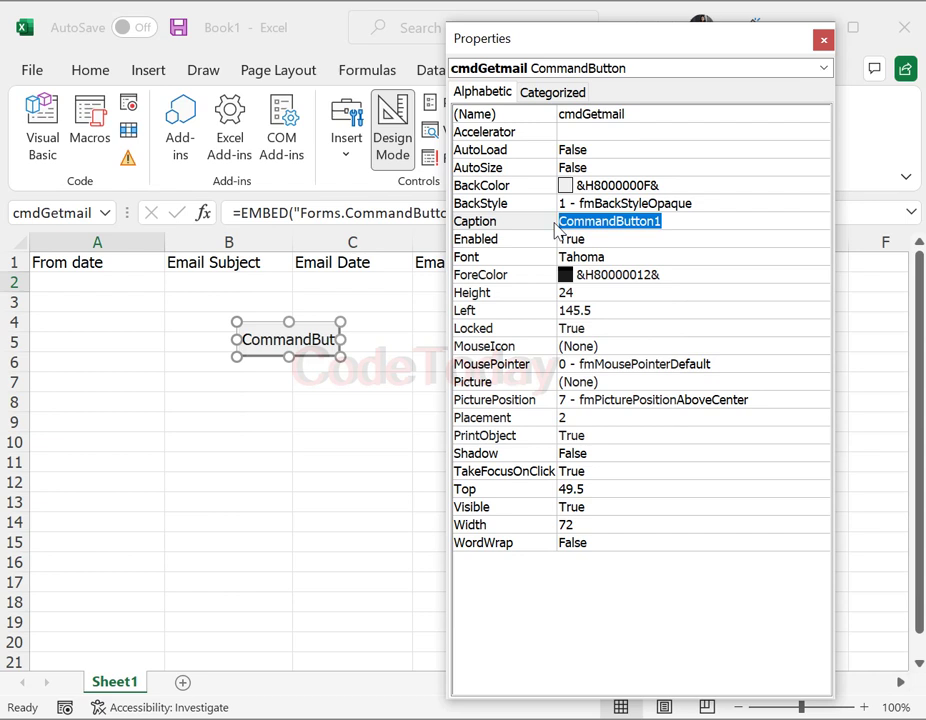
pyautogui.write('Get')
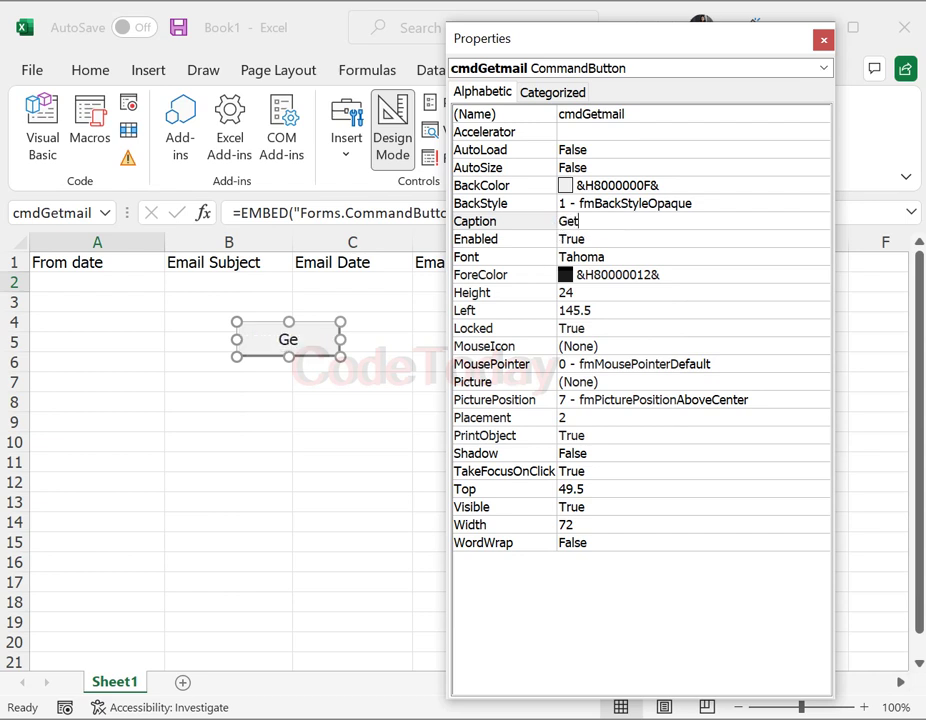
pyautogui.write(' Mail')
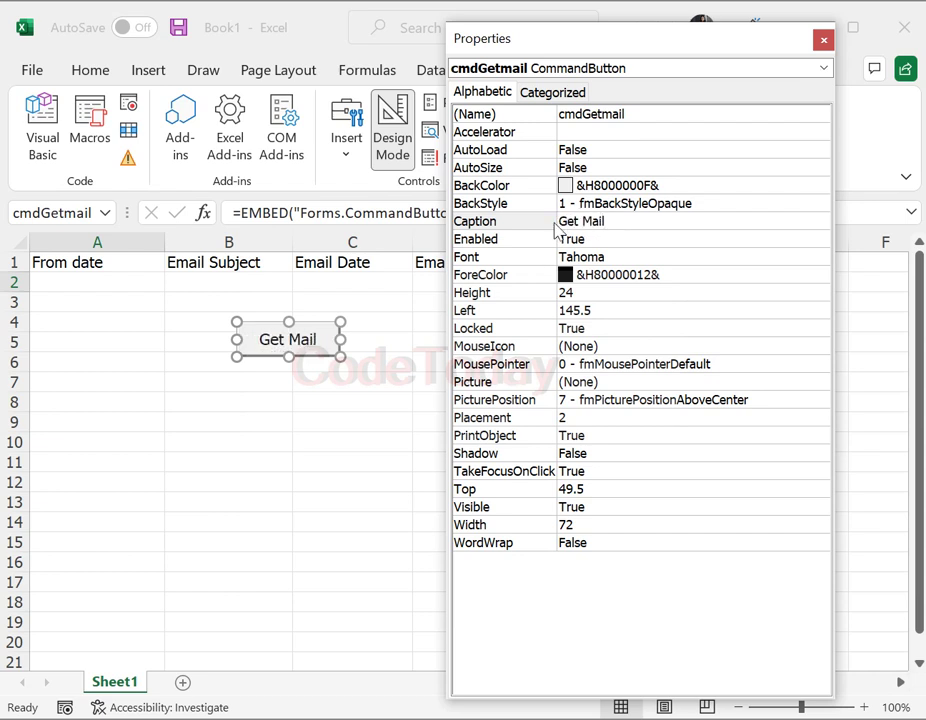
pyautogui.write('s')
pyautogui.press('Return')
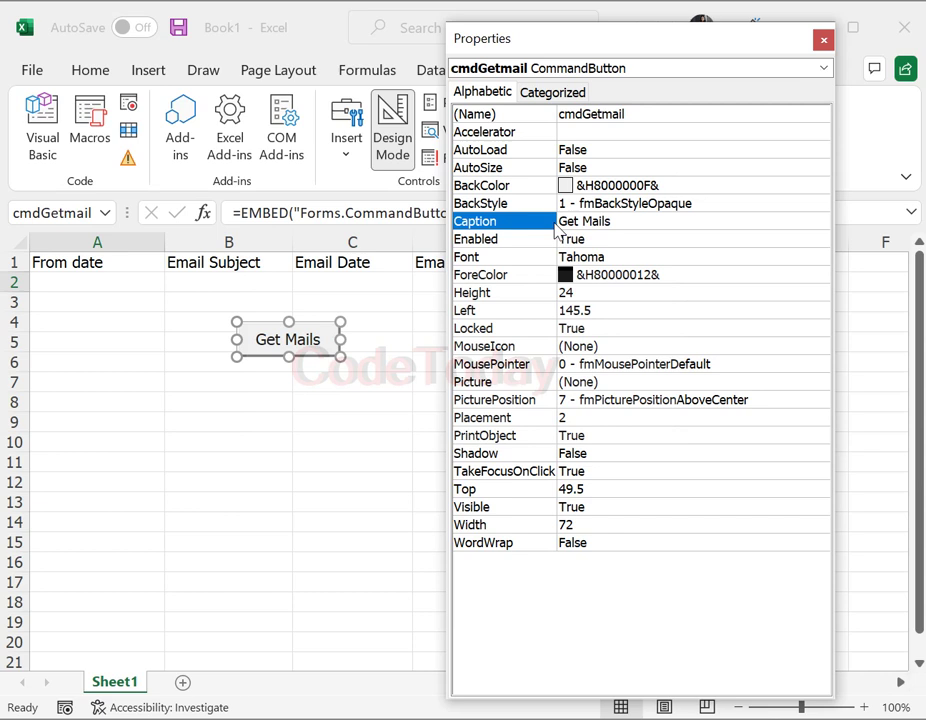
pyautogui.click(823, 41)
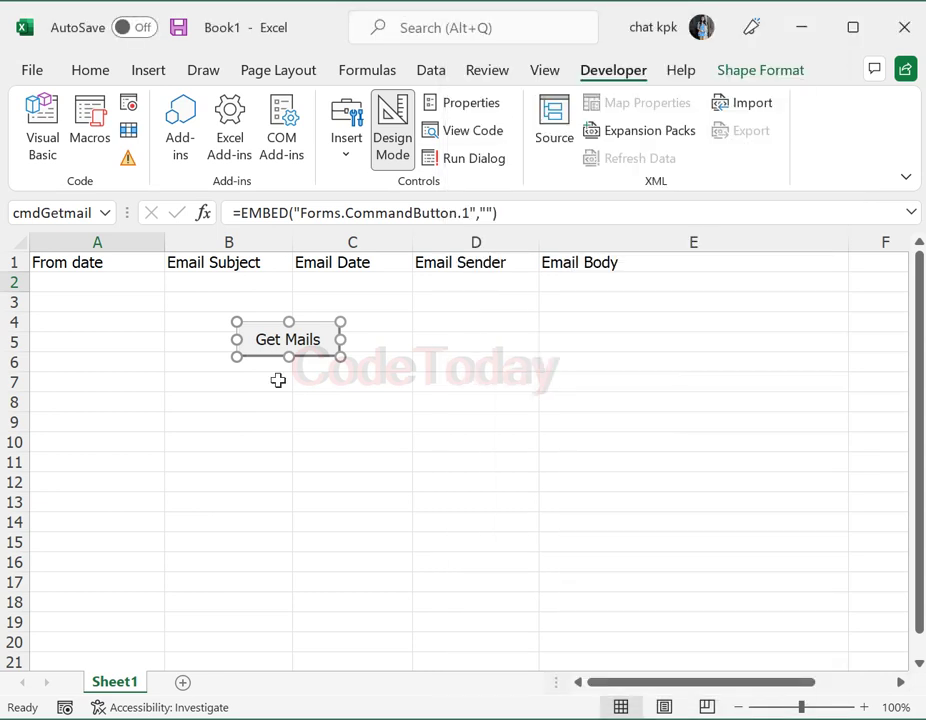
# Move the Get Mails button over C6–C7 and open its cmdGetmail_Click procedure
pyautogui.click(474, 410)
pyautogui.click(320, 346)
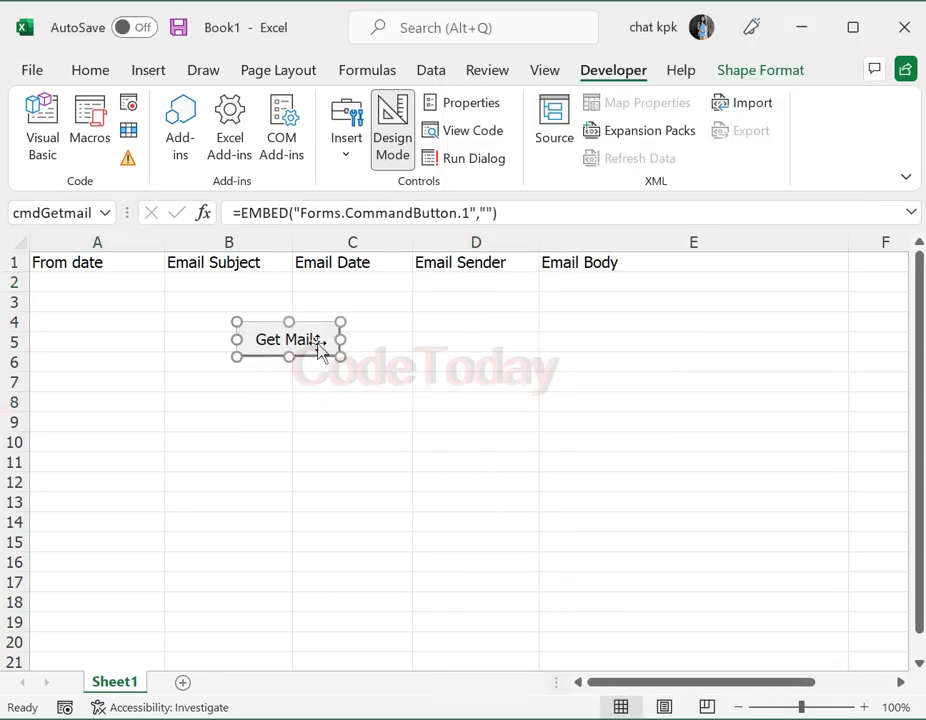
pyautogui.moveTo(320, 346); pyautogui.dragTo(355, 381)
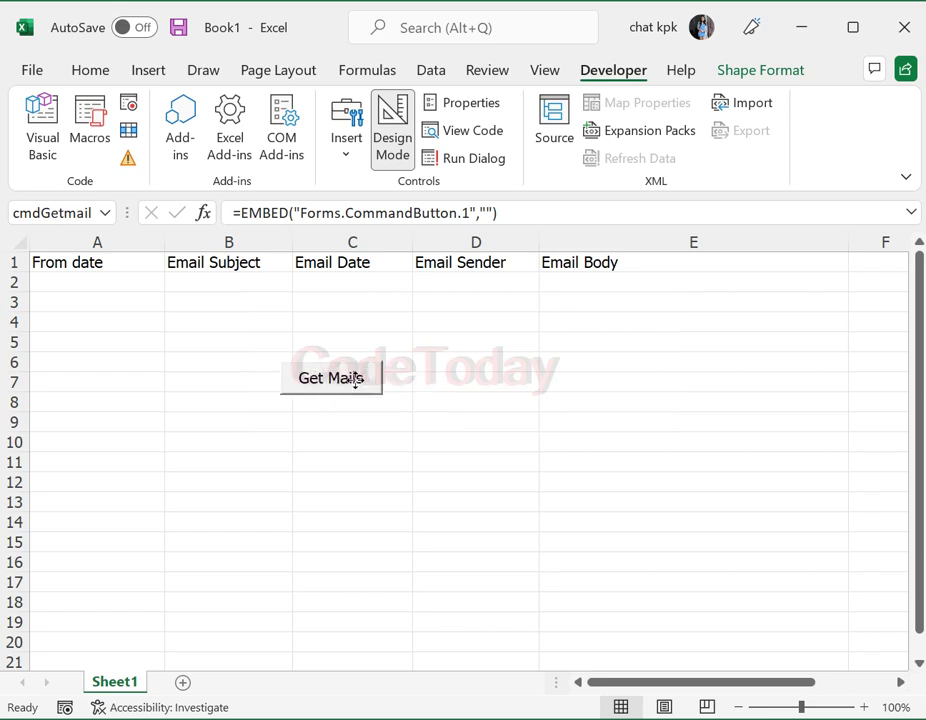
pyautogui.moveTo(355, 381); pyautogui.dragTo(364, 369)
pyautogui.click(424, 486)
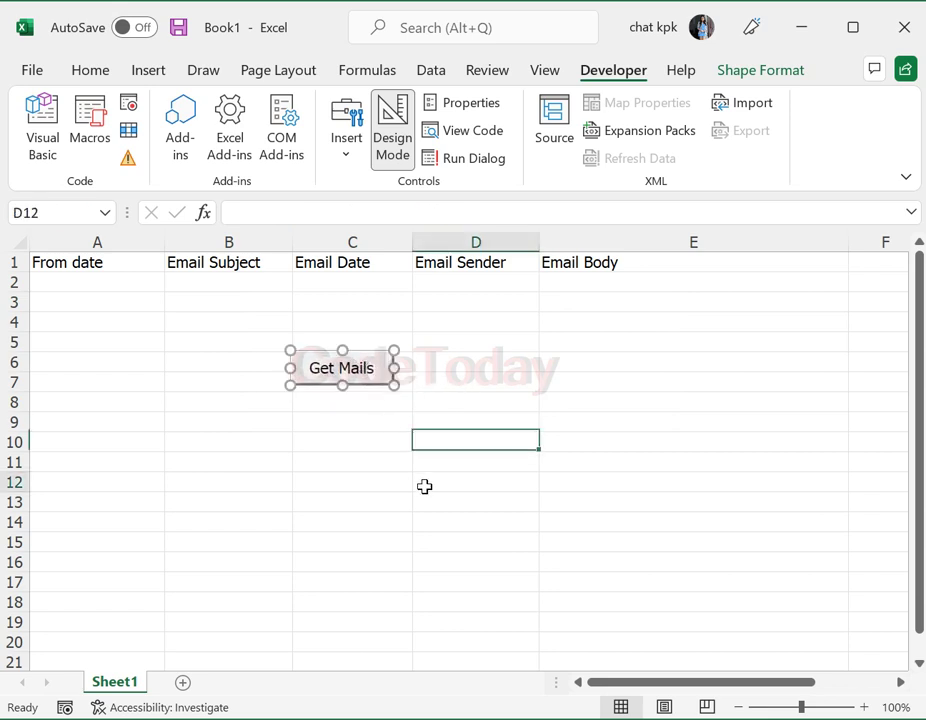
pyautogui.click(341, 377)
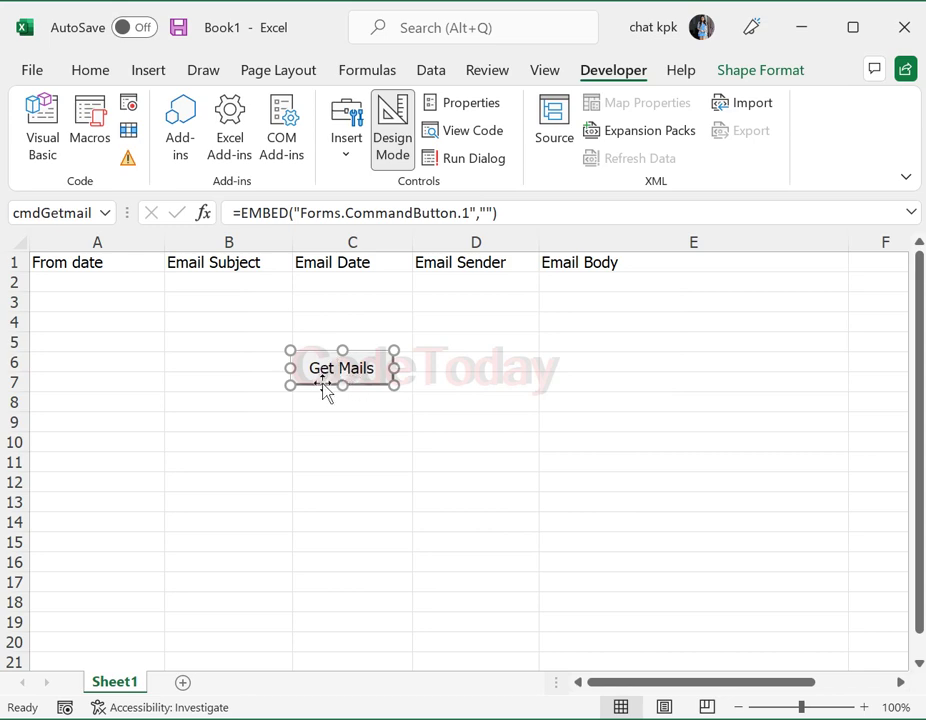
pyautogui.doubleClick(356, 379)
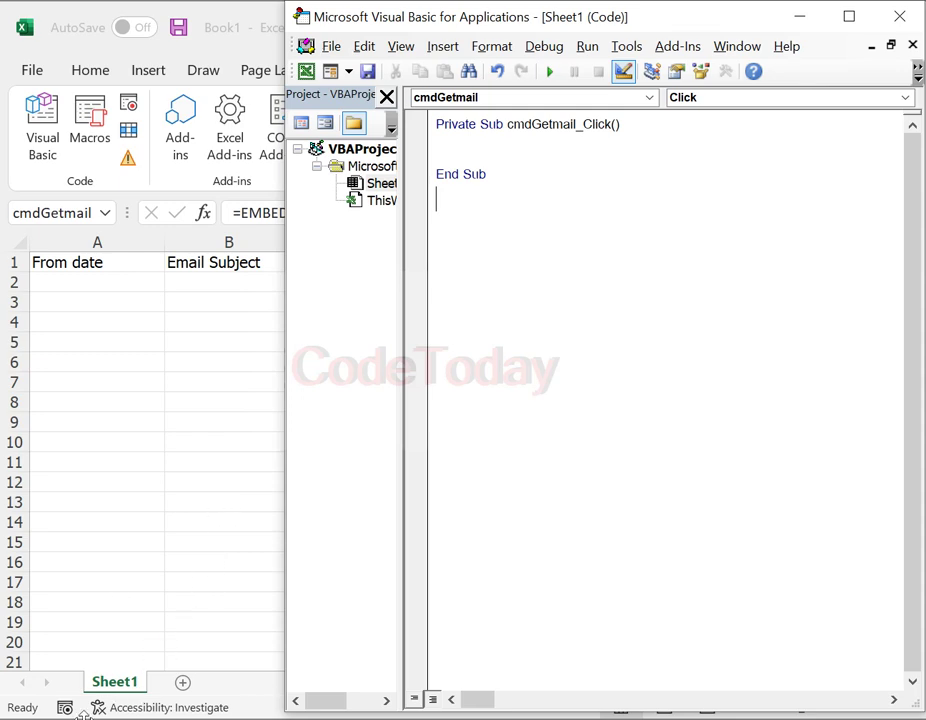
pyautogui.click(61, 518)
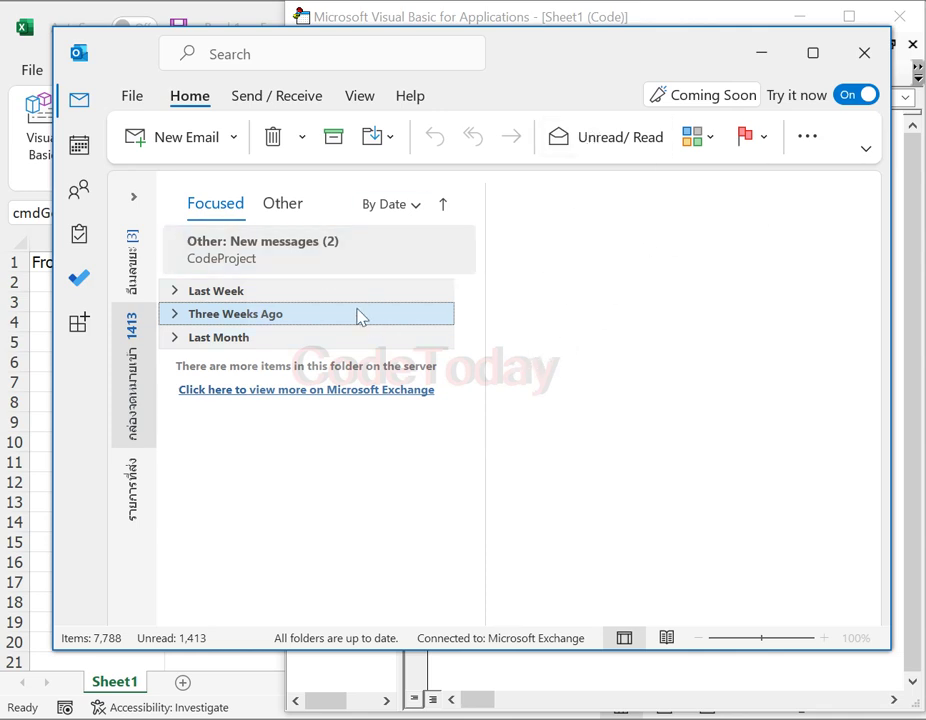
# View Test Folder's two messages in Outlook, then bring the Excel sheet back to front
pyautogui.click(138, 206)
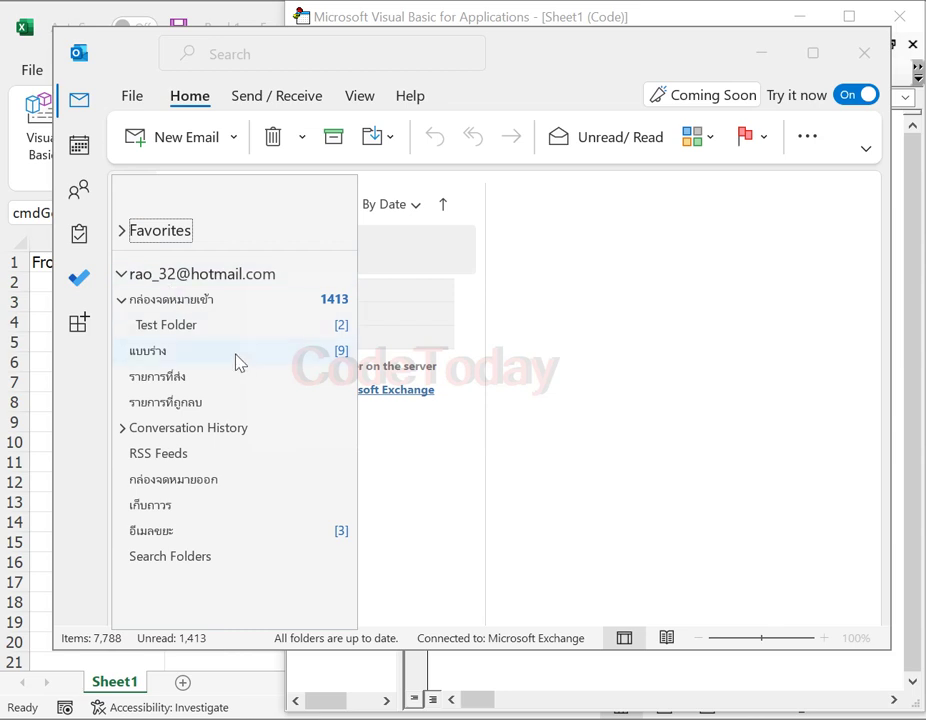
pyautogui.click(202, 334)
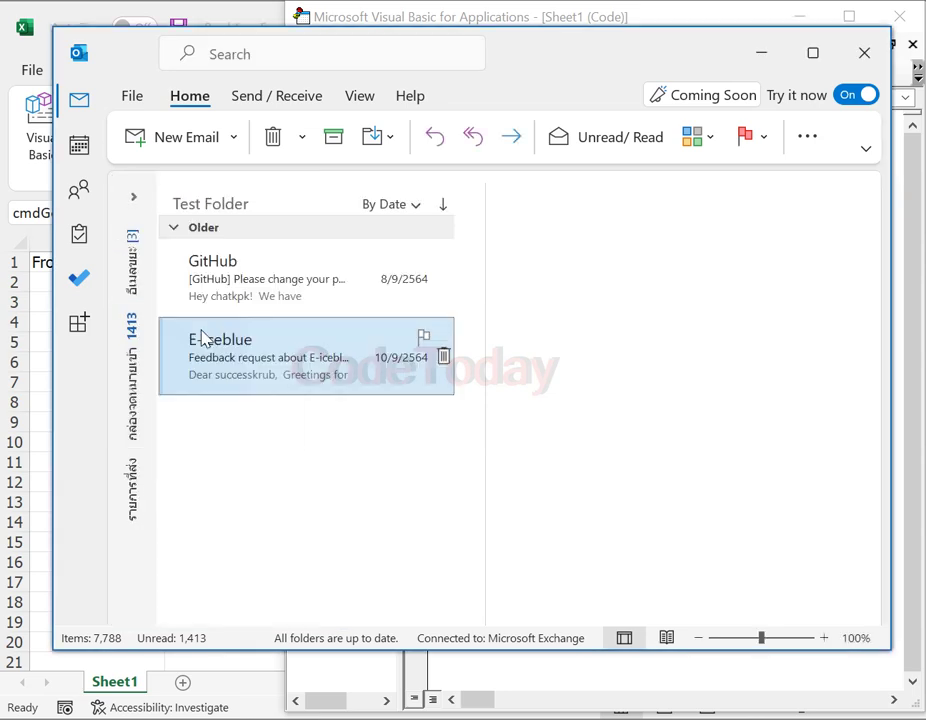
pyautogui.click(133, 198)
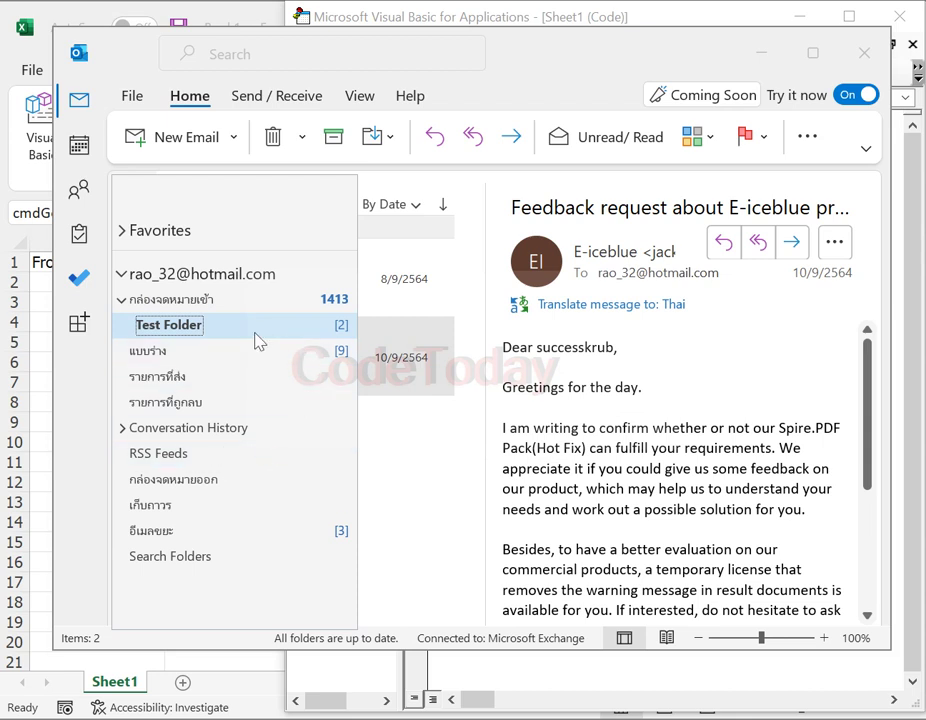
pyautogui.click(190, 336)
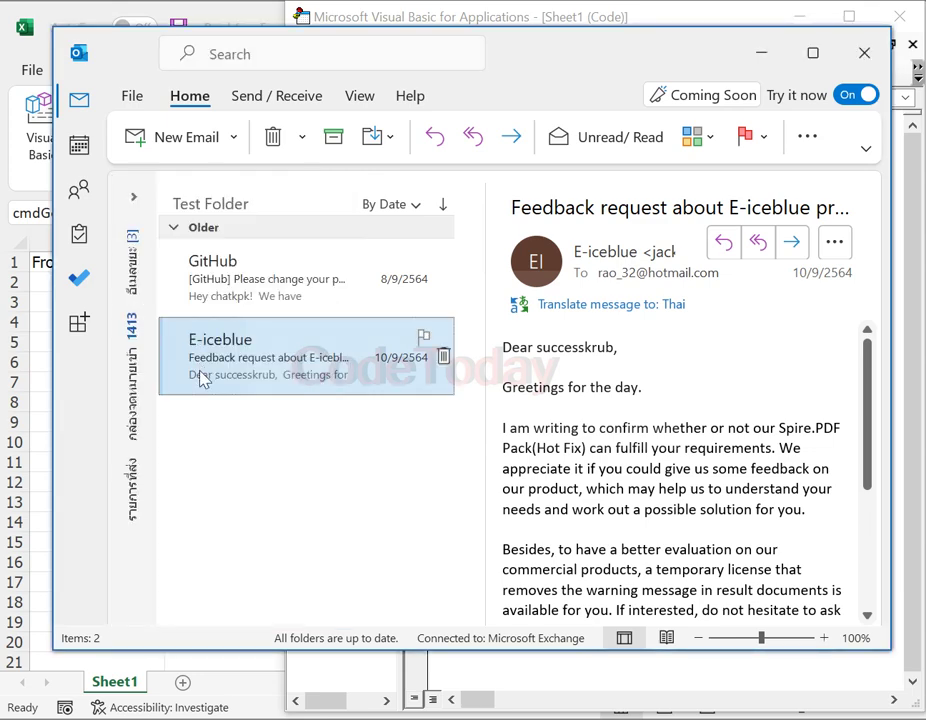
pyautogui.click(133, 199)
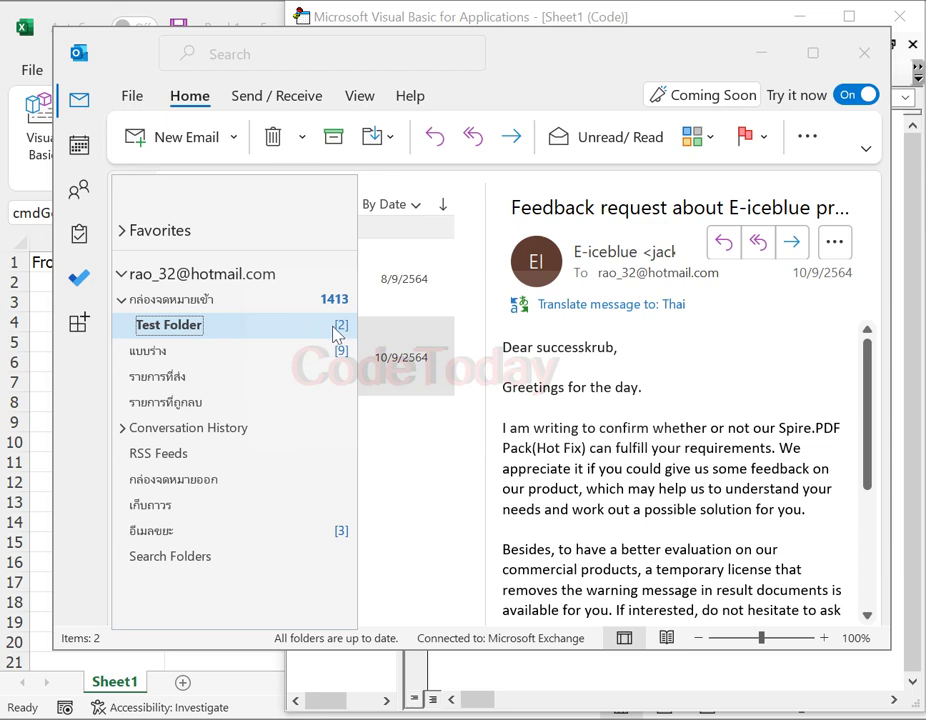
pyautogui.click(161, 324)
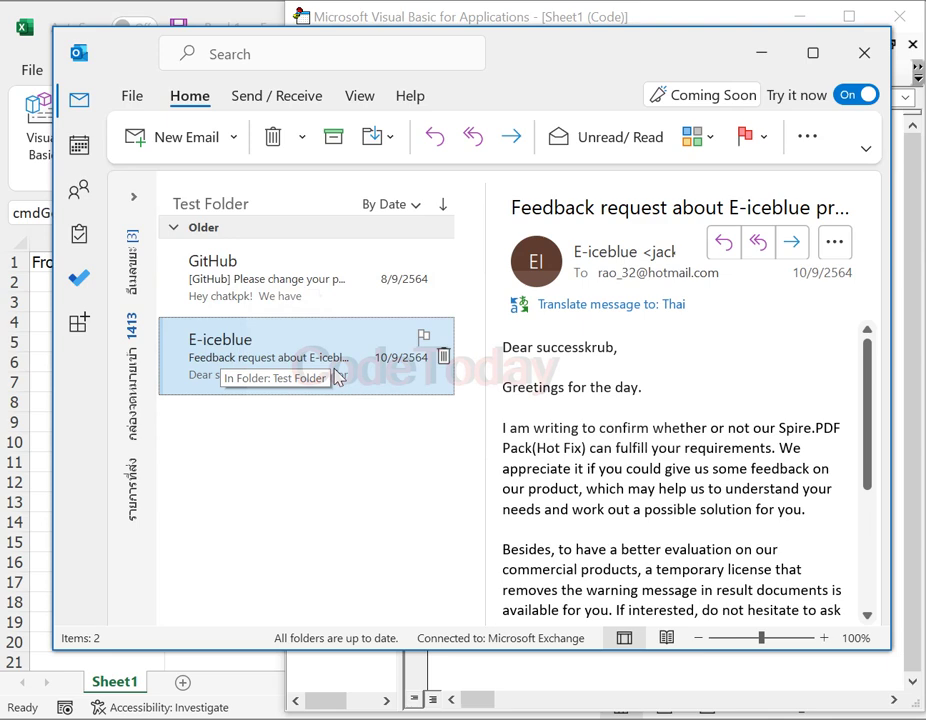
pyautogui.click(44, 299)
pyautogui.click(43, 281)
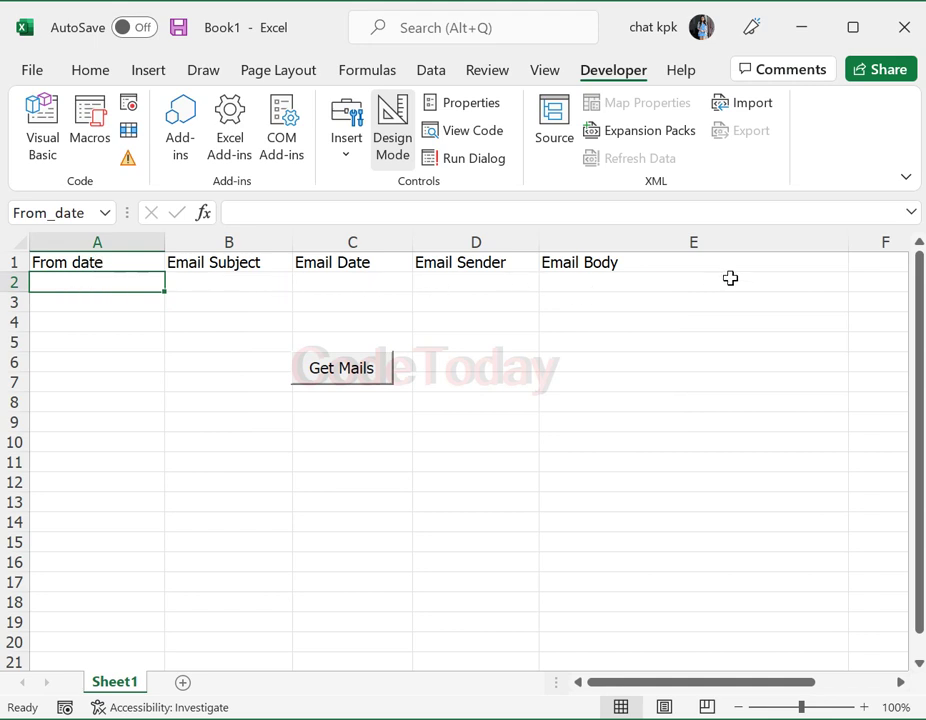
# Check the Test Folder in Outlook, then minimize Outlook to return to Excel
pyautogui.click(240, 383)
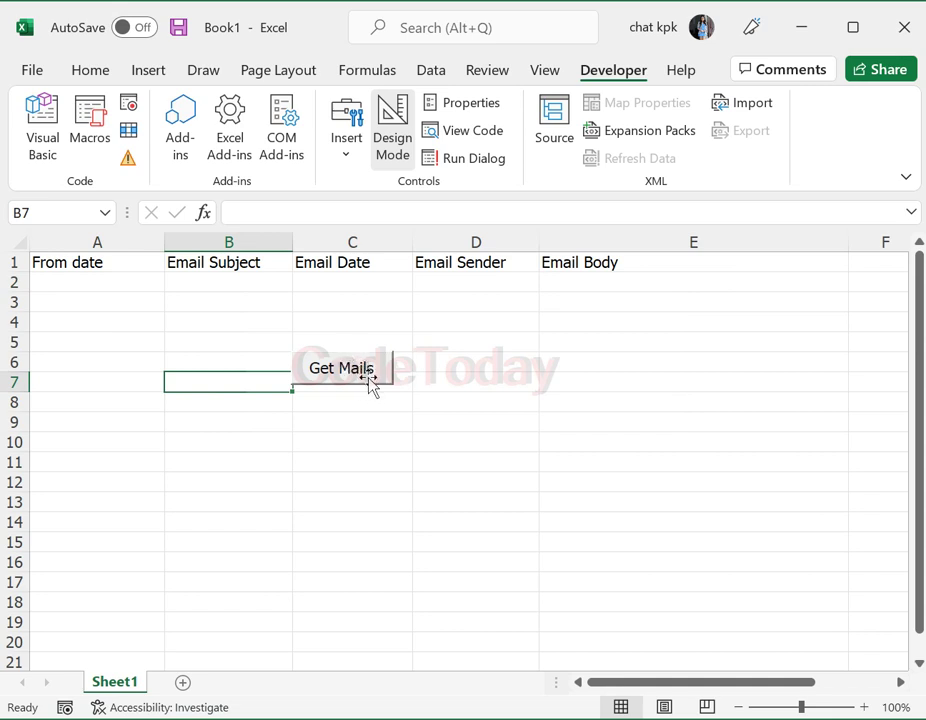
pyautogui.click(419, 483)
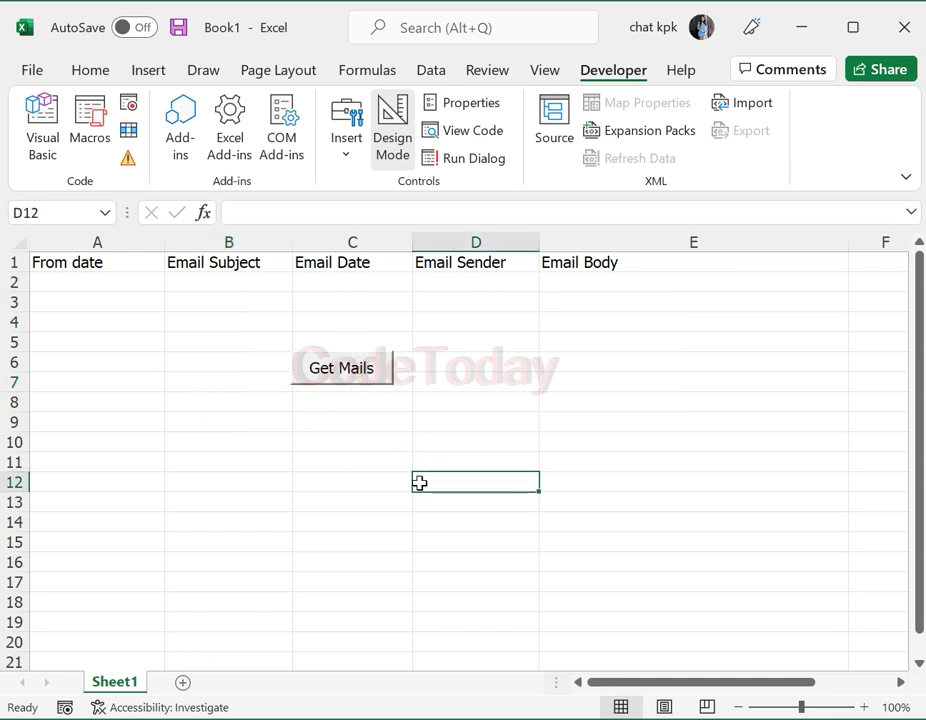
pyautogui.hotkey('alt', 'Tab')
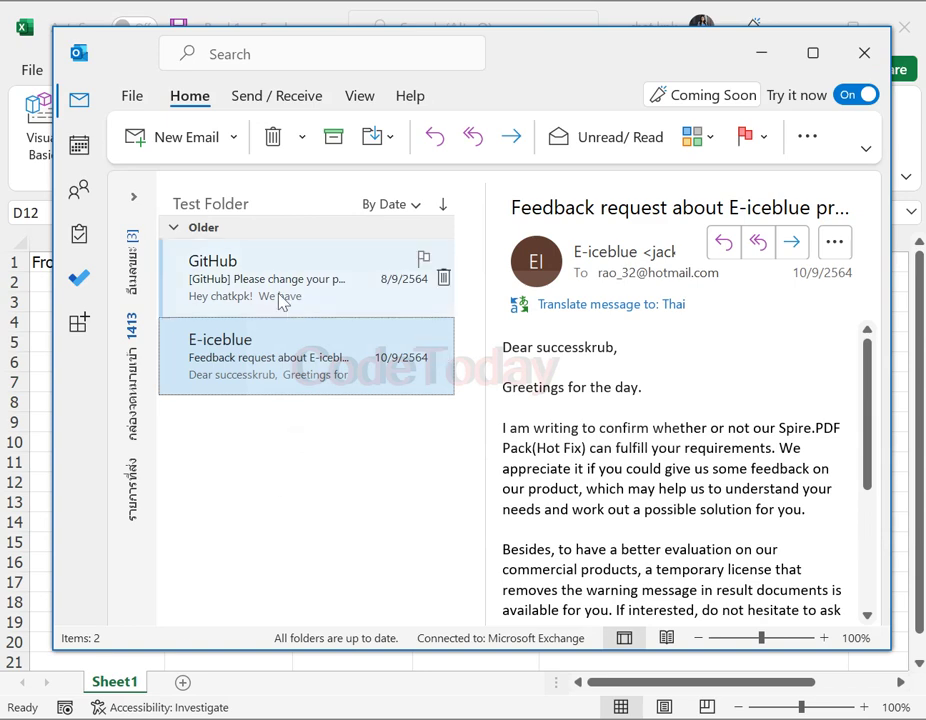
pyautogui.click(134, 198)
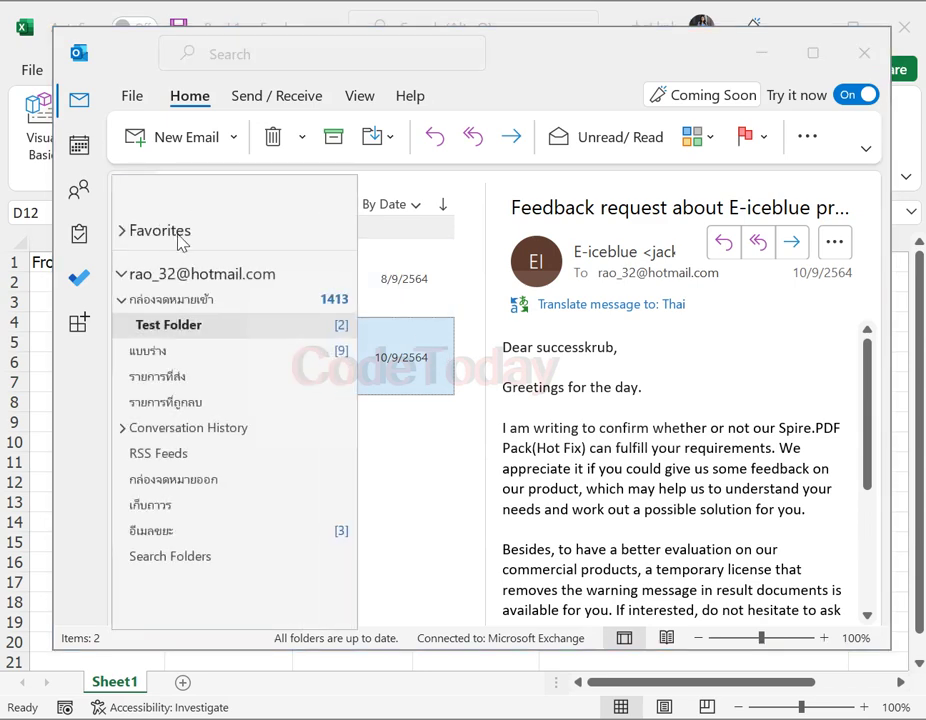
pyautogui.click(169, 332)
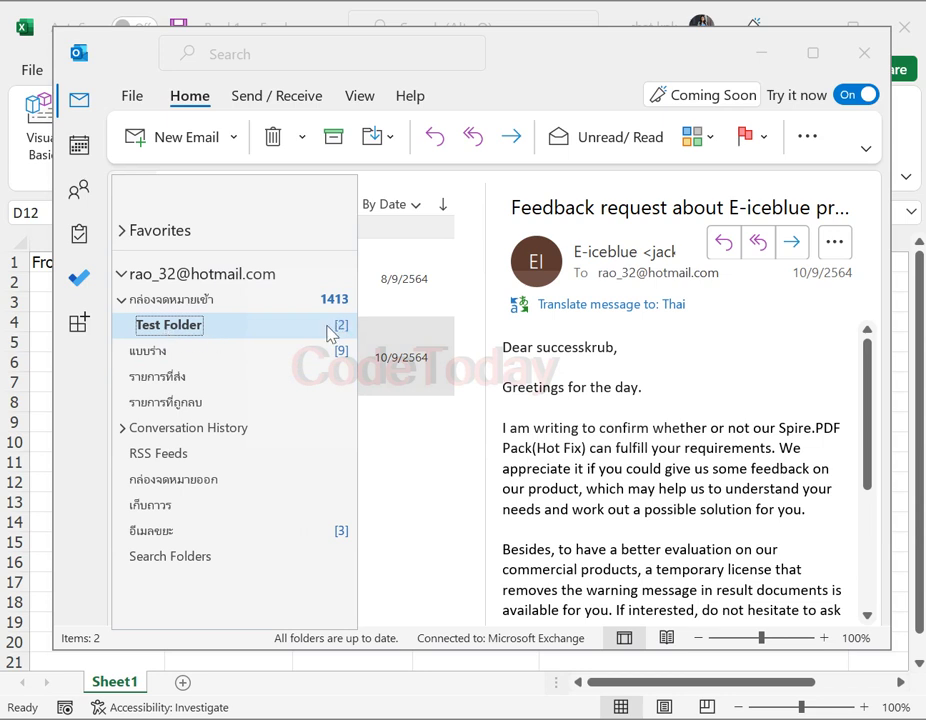
pyautogui.click(440, 432)
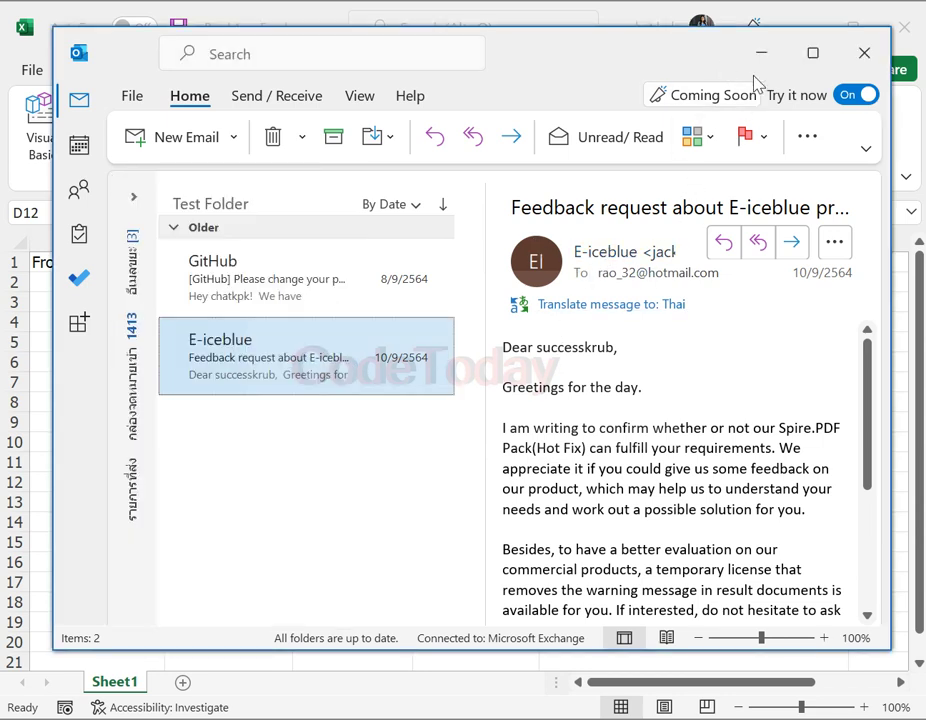
pyautogui.click(759, 55)
# Open the cmdGetmail_Click code of the Get Mails button from Design Mode
pyautogui.click(440, 455)
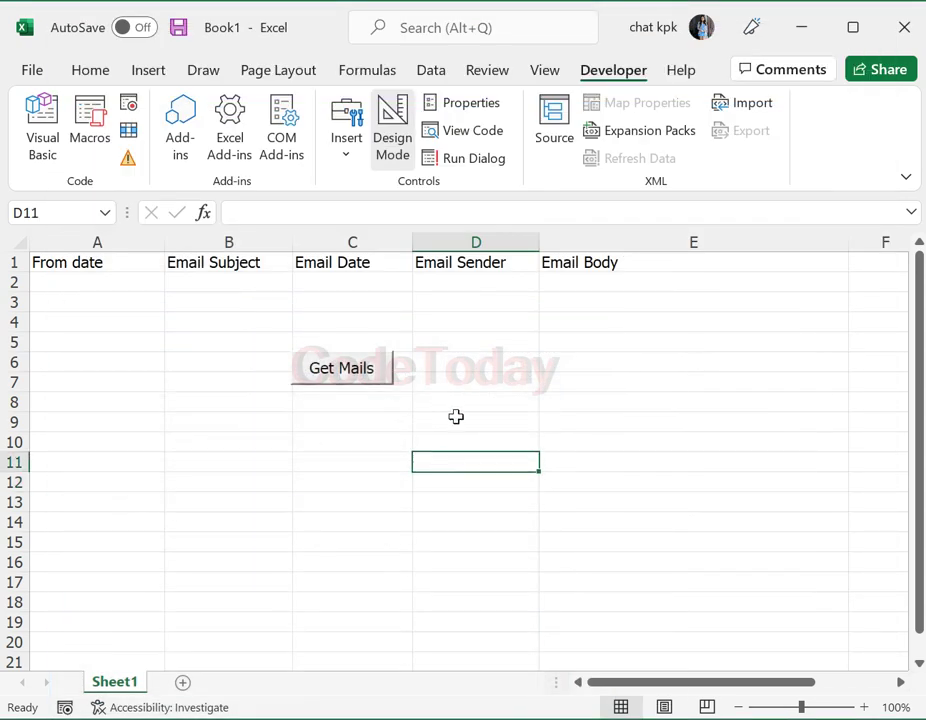
pyautogui.click(352, 382)
pyautogui.click(378, 496)
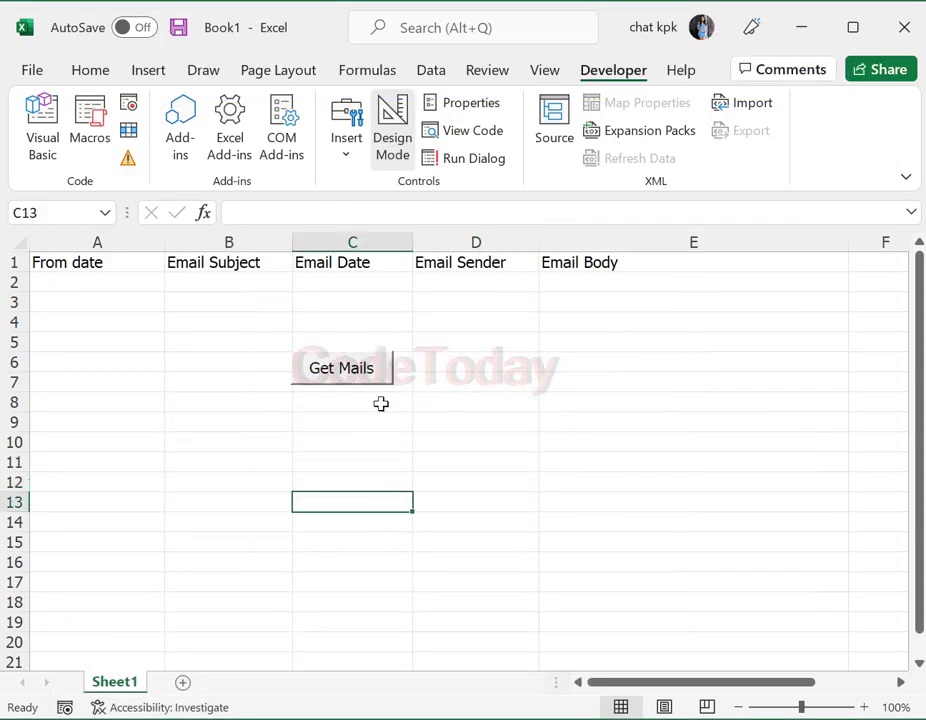
pyautogui.click(353, 362)
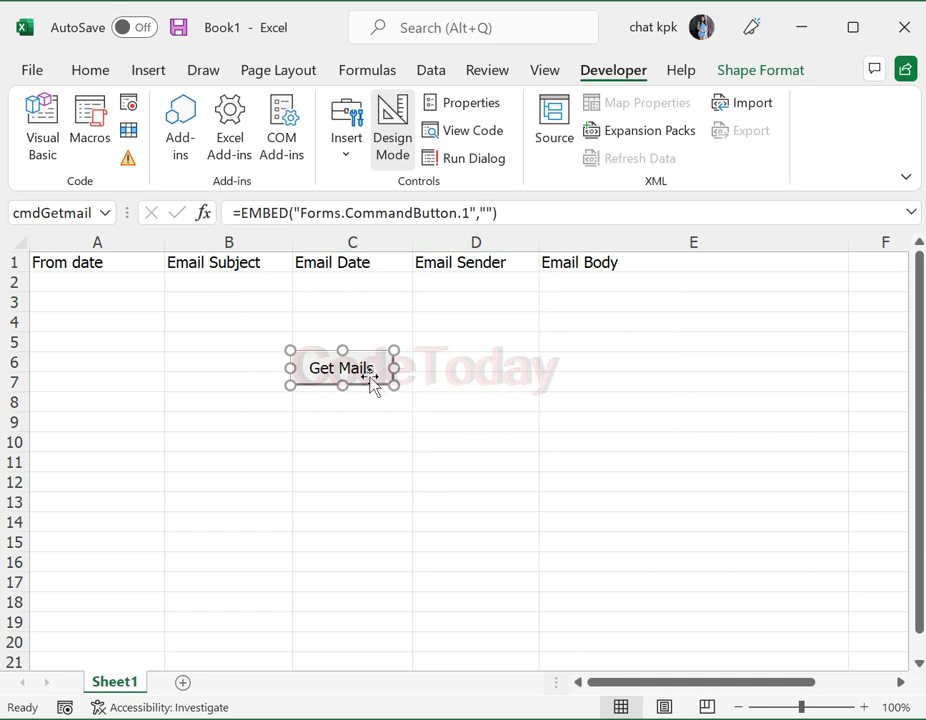
pyautogui.doubleClick(370, 380)
# Add a new Sub GetEmailFromOutlook procedure below the click handler's End Sub
pyautogui.click(500, 240)
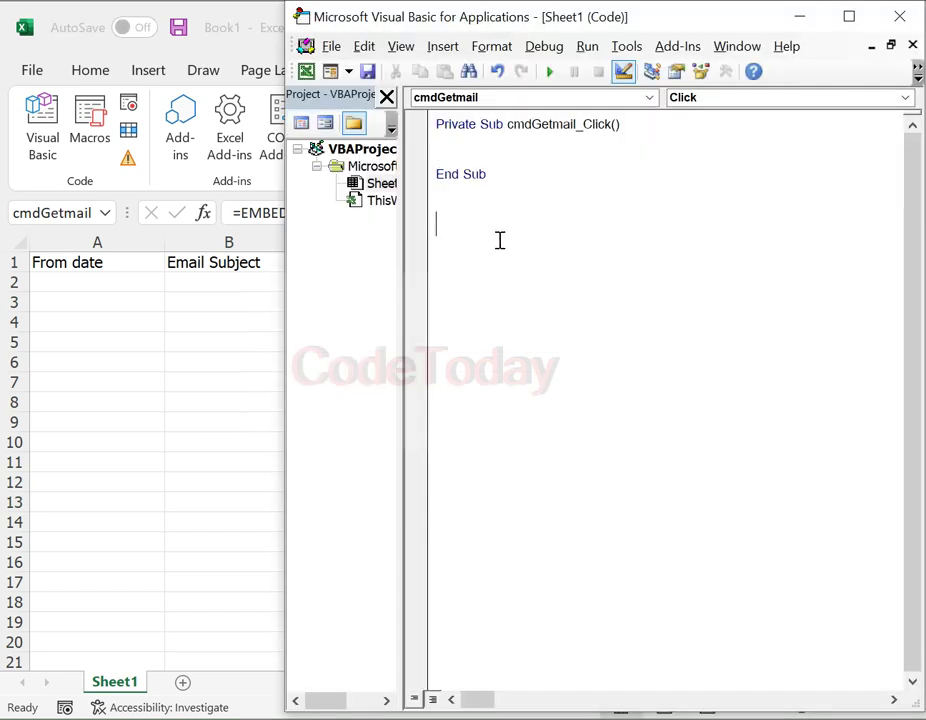
pyautogui.write('s')
pyautogui.write('s')
pyautogui.press('BackSpace')
pyautogui.write('Sub')
pyautogui.write(' Get')
pyautogui.write('E')
pyautogui.write('mailFr')
pyautogui.write('omO')
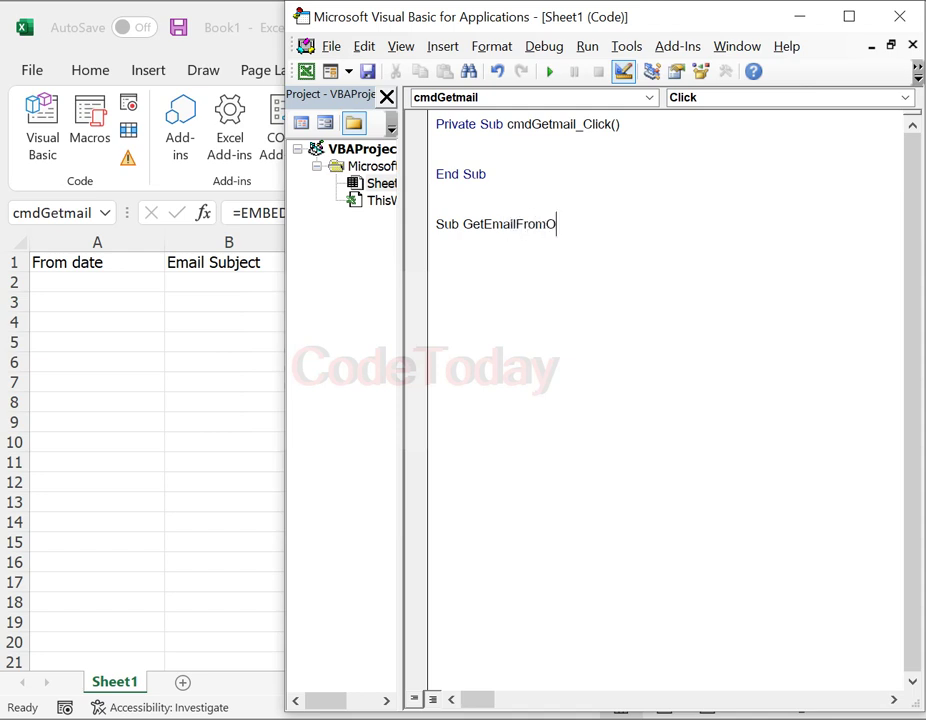
pyautogui.write('utlook(')
pyautogui.press('Return')
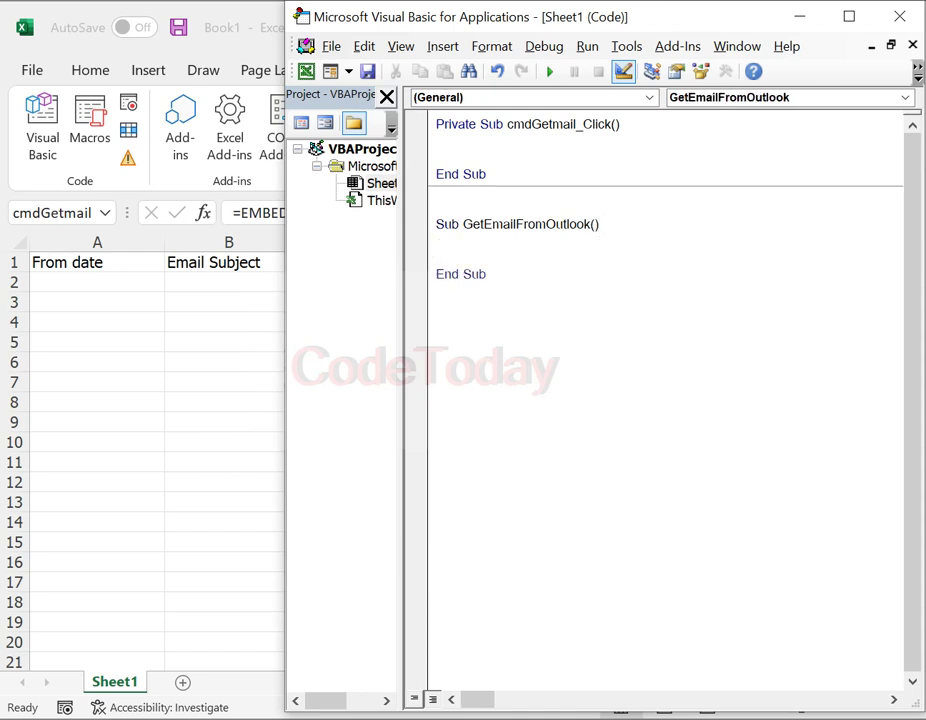
# Declare Dim OutlookApp as the first line of GetEmailFromOutlook
pyautogui.write('Dim')
pyautogui.write(' Ou')
pyautogui.write('tlooka')
pyautogui.write('pp')
pyautogui.press('BackSpace')
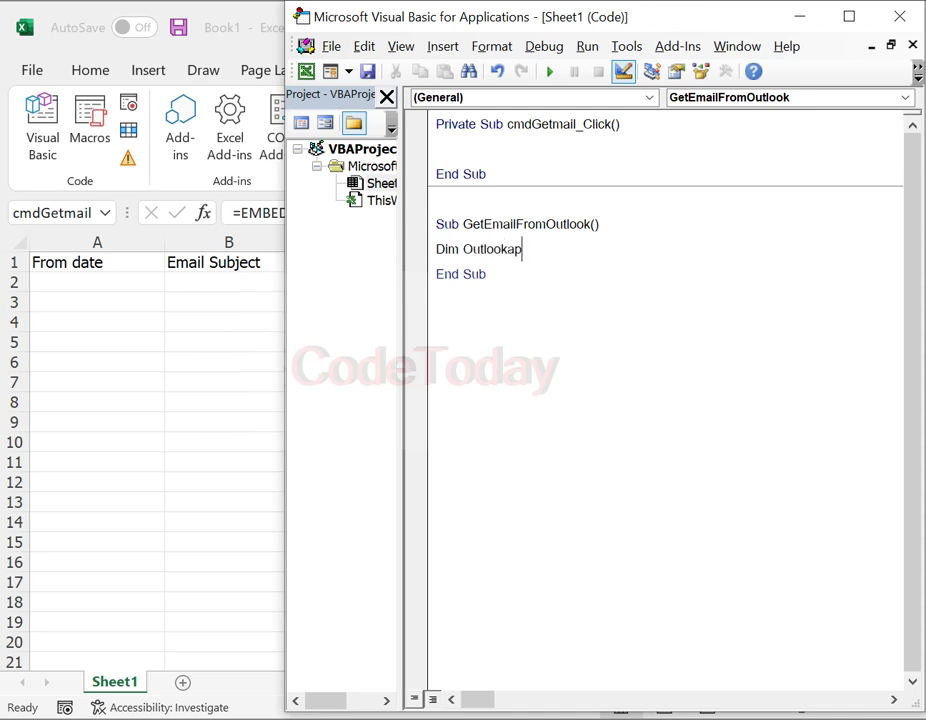
pyautogui.press('BackSpace')
pyautogui.press('BackSpace')
pyautogui.write('APP')
pyautogui.press('BackSpace')
pyautogui.press('BackSpace')
pyautogui.write('ppA')
pyautogui.write('s ou')
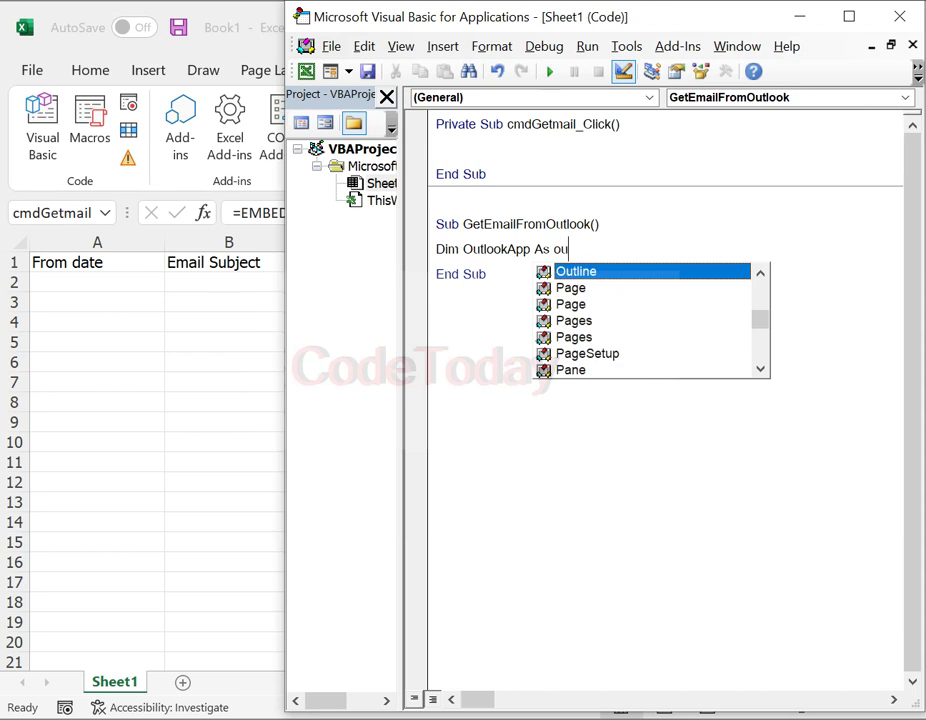
pyautogui.write('tlook')
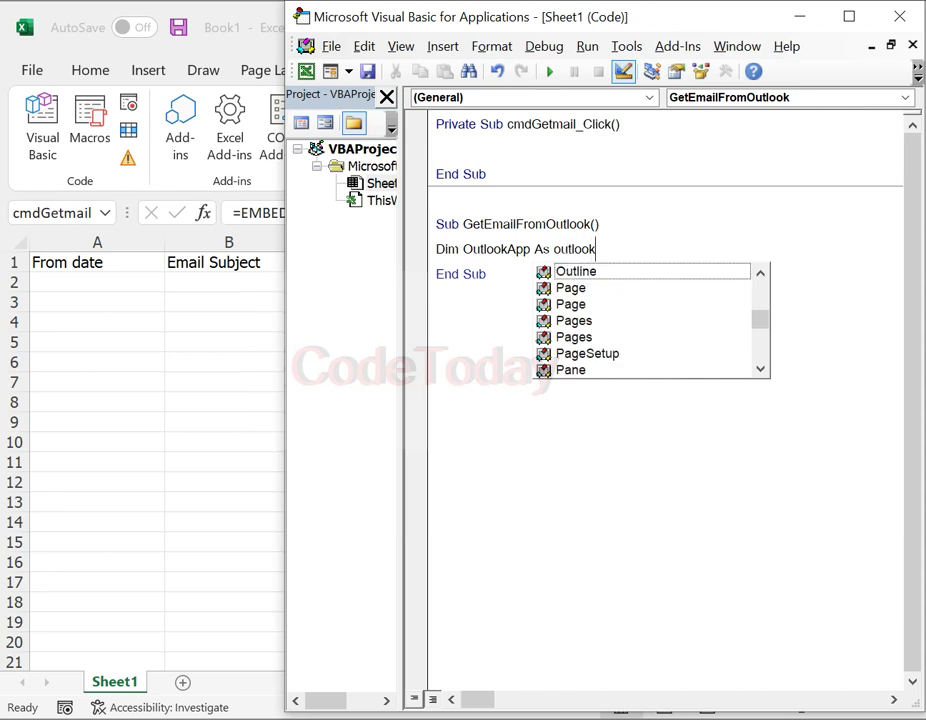
pyautogui.write('.')
pyautogui.press('BackSpace')
pyautogui.press('BackSpace')
pyautogui.press('BackSpace')
pyautogui.press('BackSpace')
pyautogui.press('BackSpace')
pyautogui.press('BackSpace')
pyautogui.press('BackSpace')
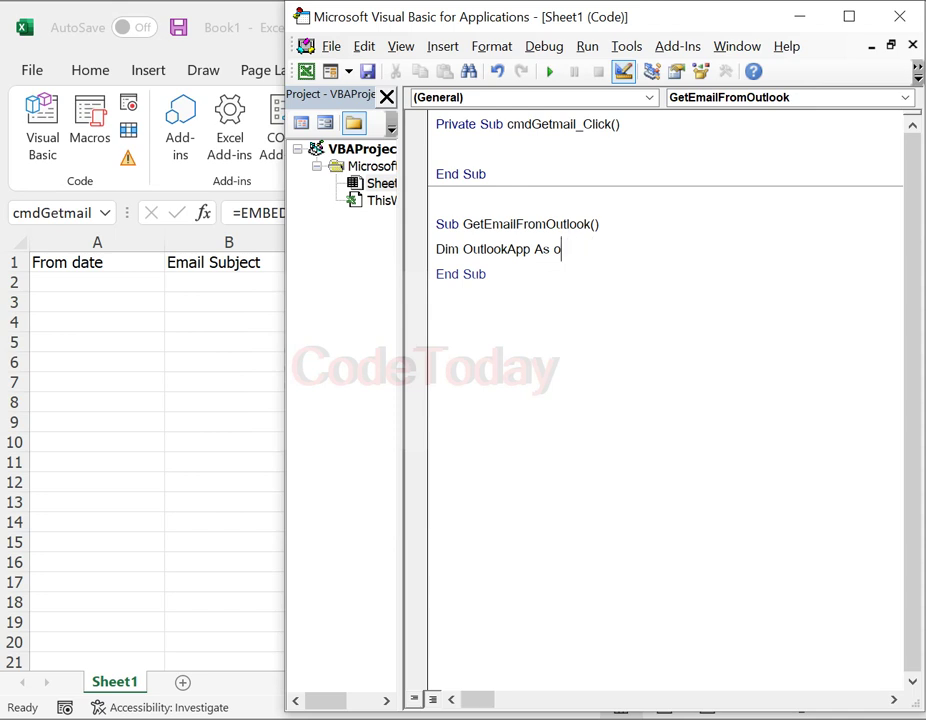
pyautogui.press('BackSpace')
pyautogui.write('O')
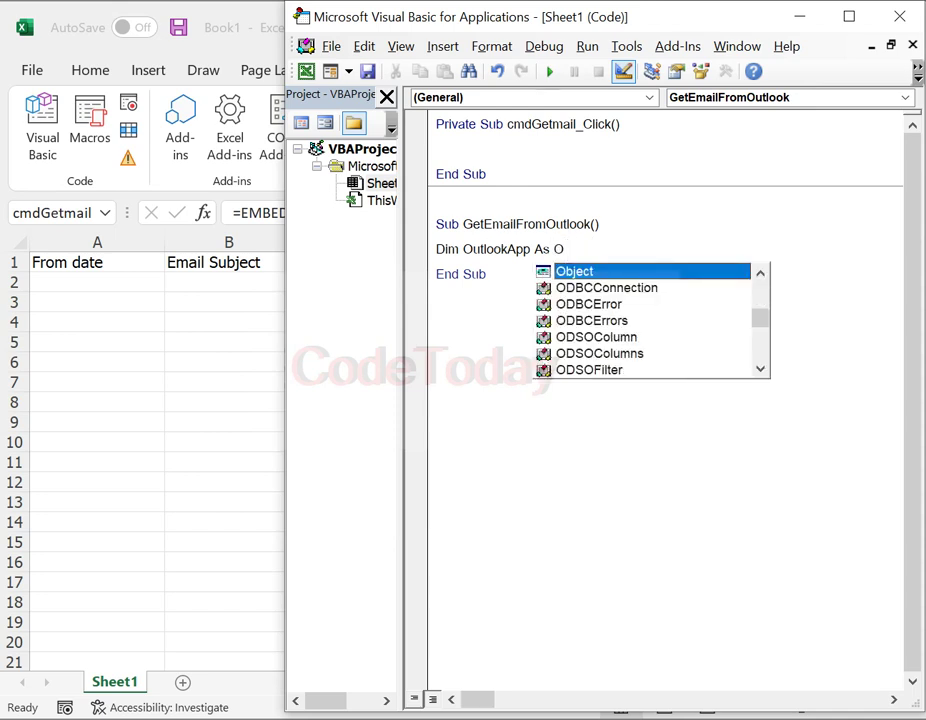
pyautogui.write('utlook')
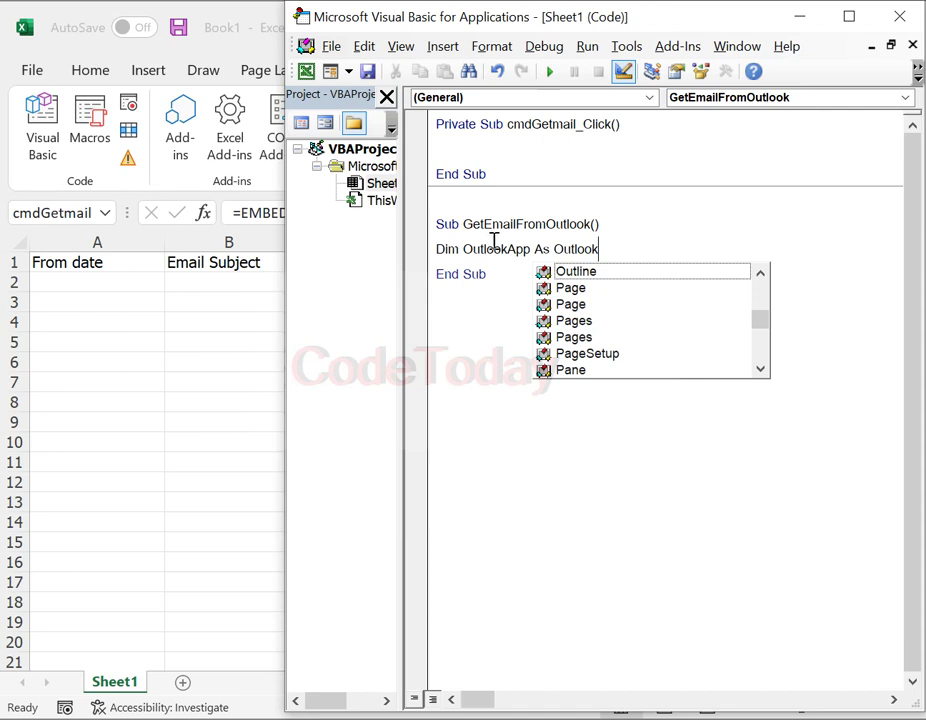
pyautogui.press('BackSpace')
pyautogui.press('BackSpace')
pyautogui.press('BackSpace')
pyautogui.press('BackSpace')
pyautogui.press('BackSpace')
pyautogui.press('BackSpace')
pyautogui.press('BackSpace')
pyautogui.press('BackSpace')
pyautogui.press('BackSpace')
pyautogui.press('BackSpace')
pyautogui.press('BackSpace')
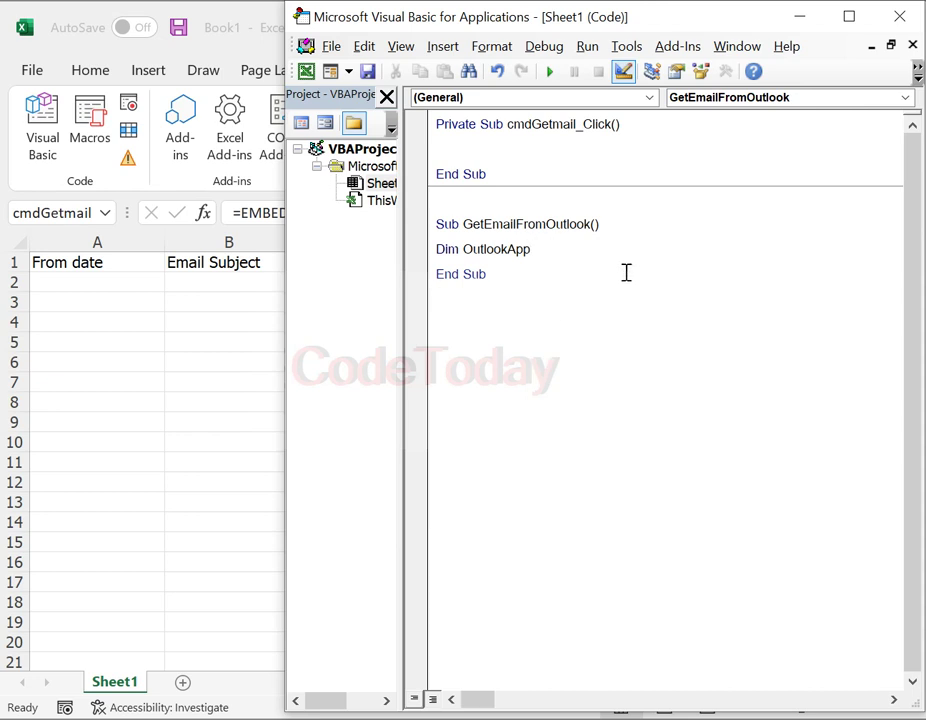
pyautogui.click(587, 252)
# Open the VBA project's References dialog from the Tools menu
pyautogui.click(635, 48)
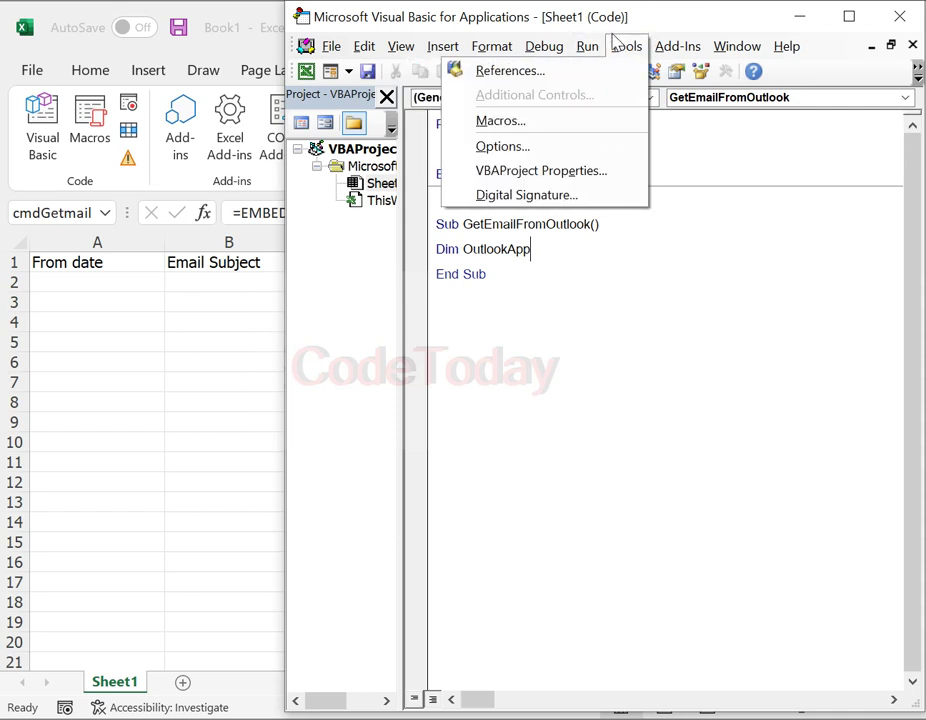
pyautogui.moveTo(487, 40)
pyautogui.moveTo(540, 50)
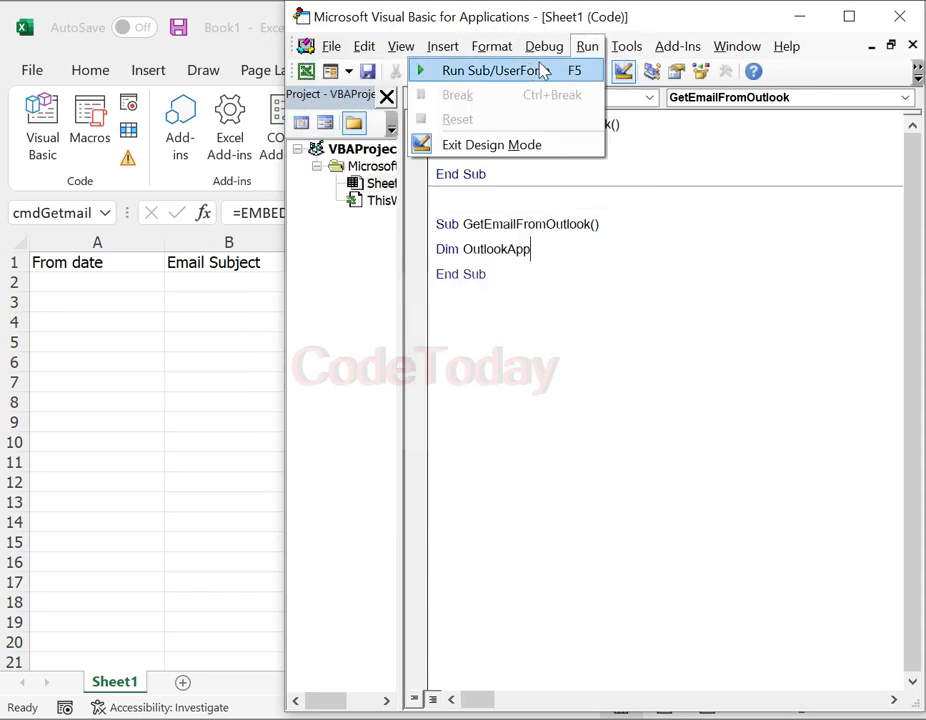
pyautogui.moveTo(615, 48)
pyautogui.click(561, 77)
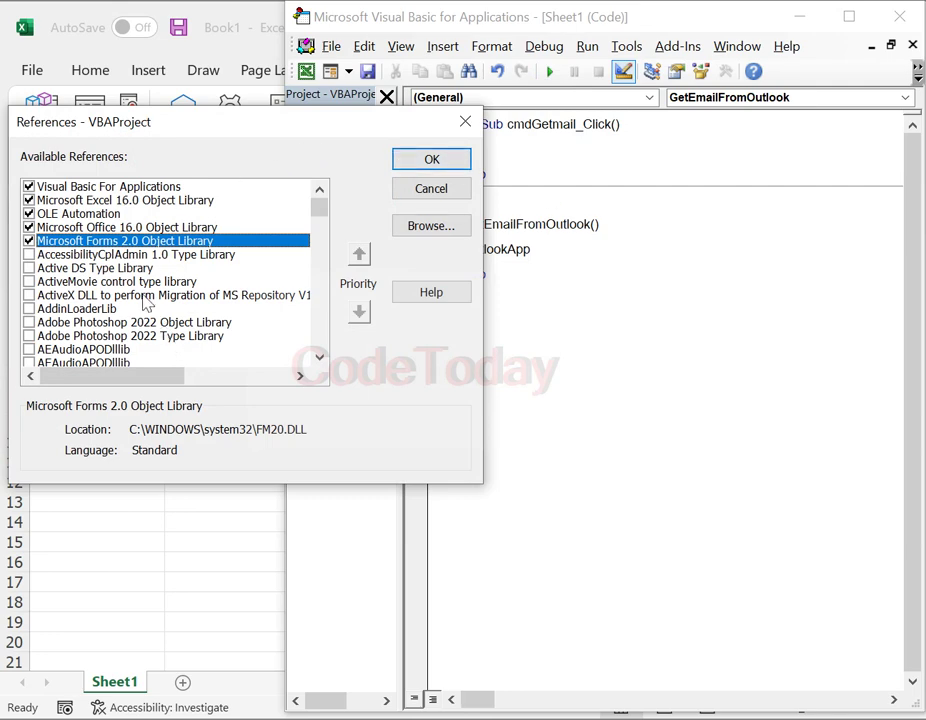
# Tick Microsoft Outlook 16.0 Object Library in the available references list
pyautogui.scroll(-1, 125, 292)
pyautogui.scroll(-3, 145, 293)
pyautogui.scroll(-1, 145, 293)
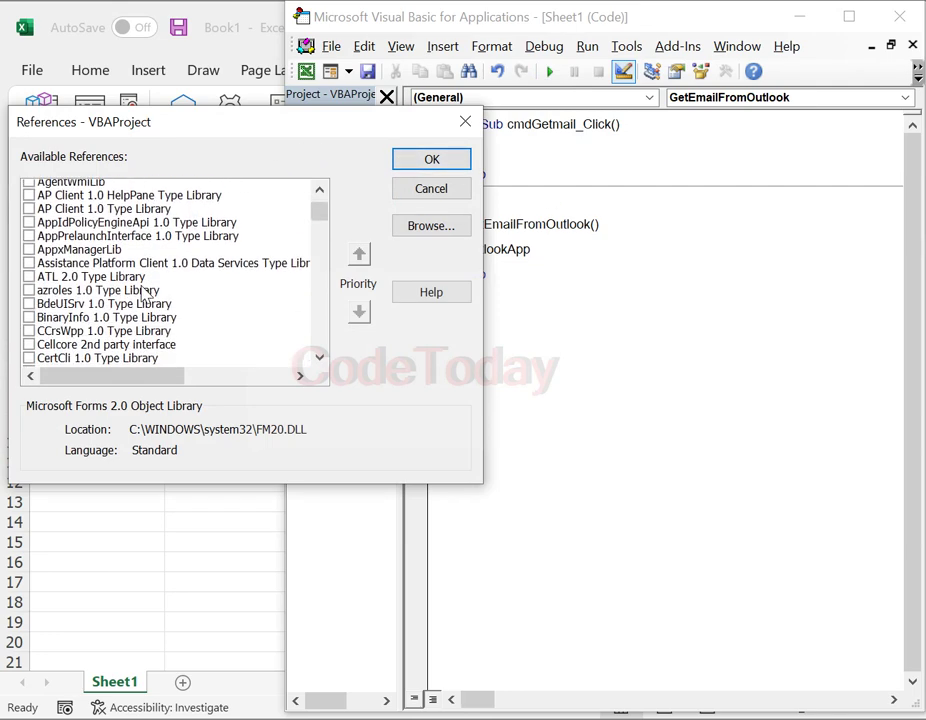
pyautogui.scroll(-2, 145, 293)
pyautogui.scroll(-2, 145, 293)
pyautogui.scroll(-4, 145, 293)
pyautogui.scroll(-2, 145, 296)
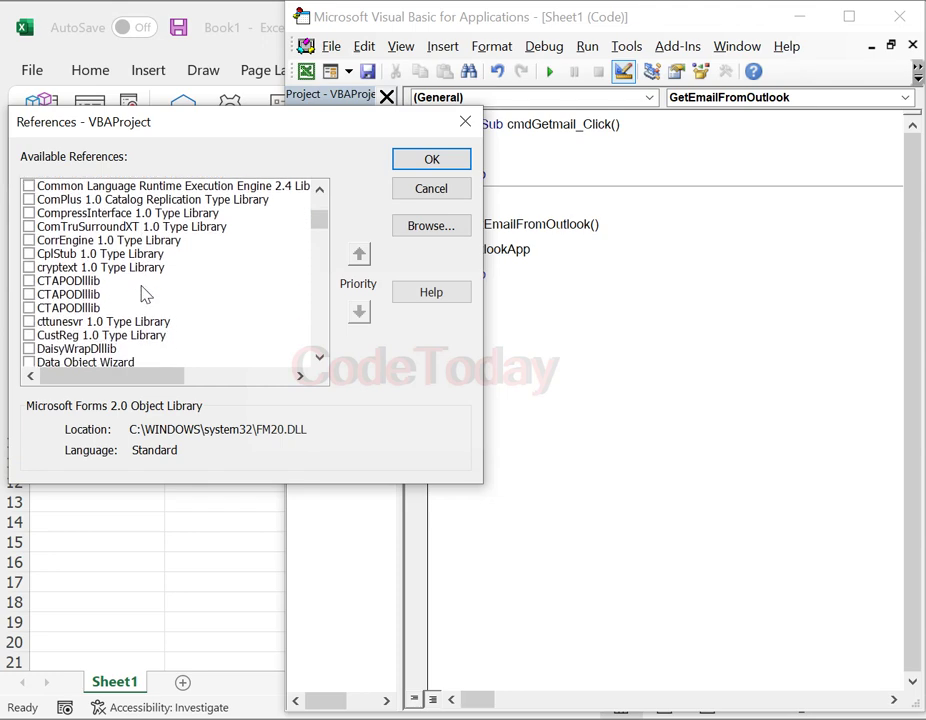
pyautogui.scroll(-1, 145, 296)
pyautogui.scroll(-3, 205, 320)
pyautogui.scroll(-2, 205, 320)
pyautogui.scroll(-1, 205, 320)
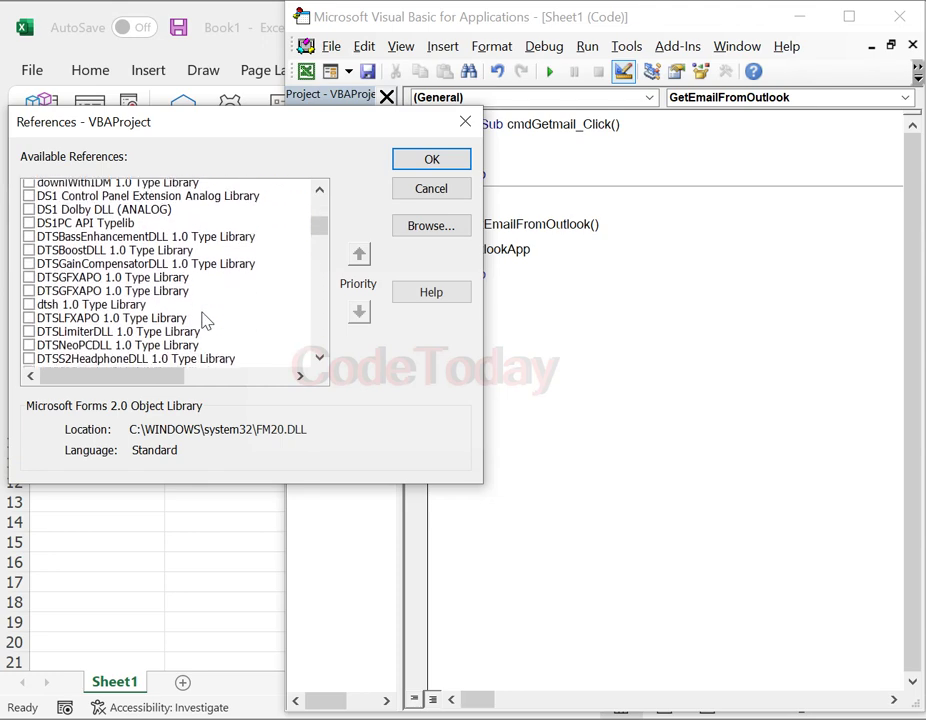
pyautogui.scroll(-4, 205, 320)
pyautogui.scroll(-3, 205, 320)
pyautogui.scroll(-1, 205, 320)
pyautogui.scroll(-2, 205, 320)
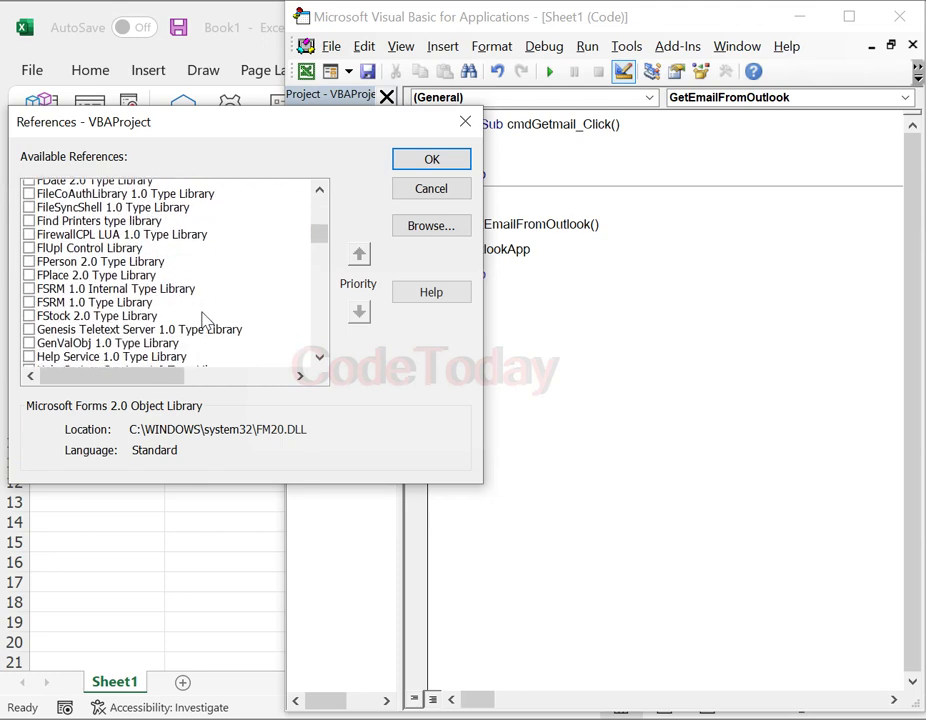
pyautogui.scroll(-3, 205, 320)
pyautogui.scroll(-1, 205, 320)
pyautogui.scroll(-1, 205, 320)
pyautogui.scroll(-1, 248, 331)
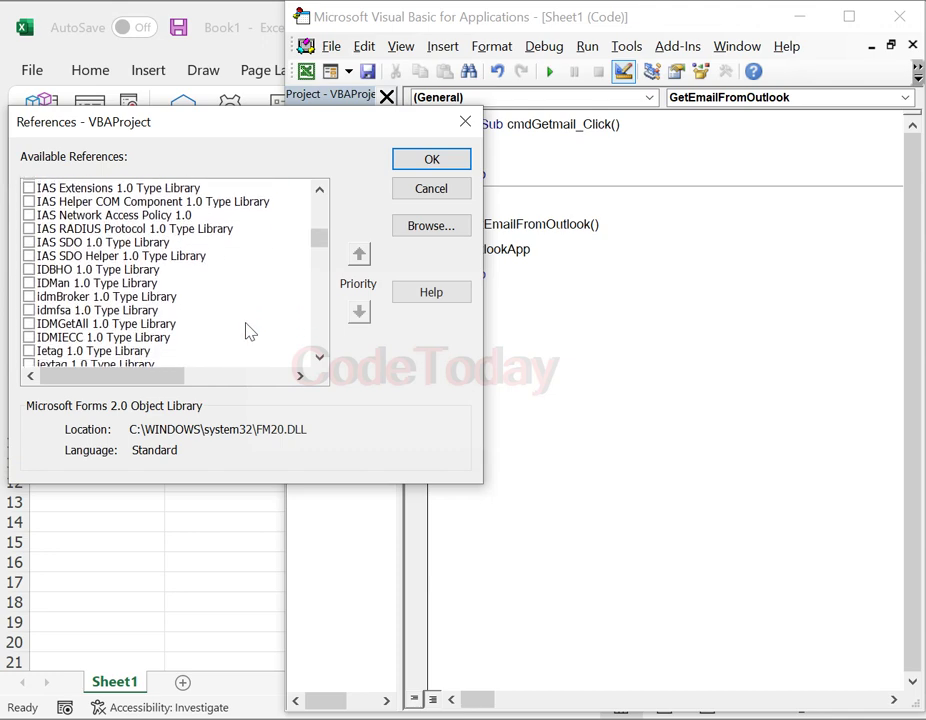
pyautogui.scroll(-4, 248, 331)
pyautogui.scroll(-4, 265, 330)
pyautogui.scroll(-3, 270, 330)
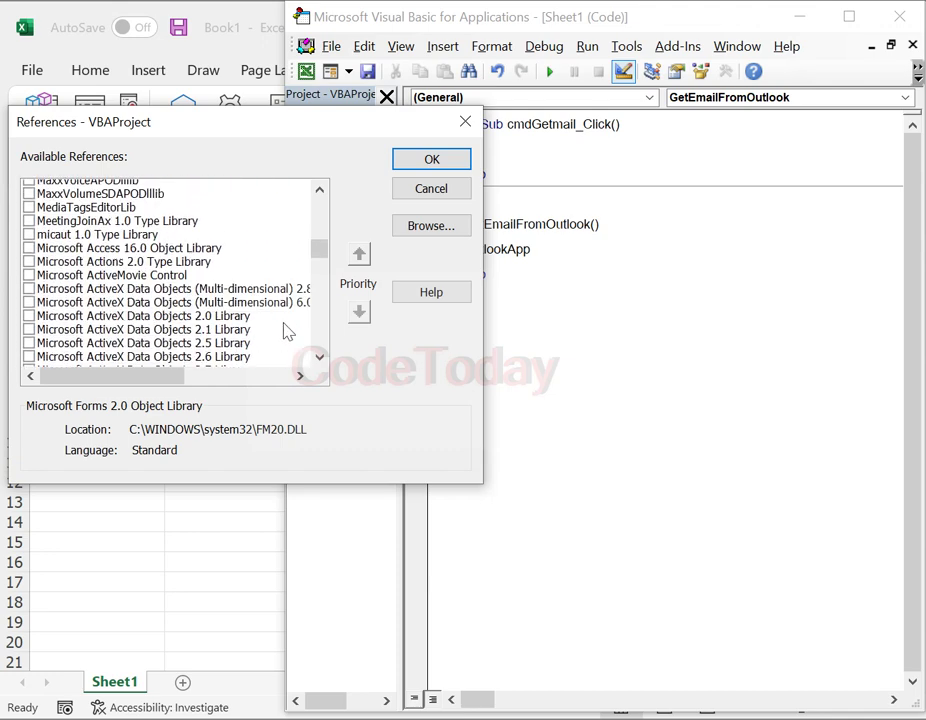
pyautogui.scroll(-2, 300, 327)
pyautogui.scroll(-1, 309, 318)
pyautogui.scroll(-1, 308, 315)
pyautogui.scroll(-1, 308, 315)
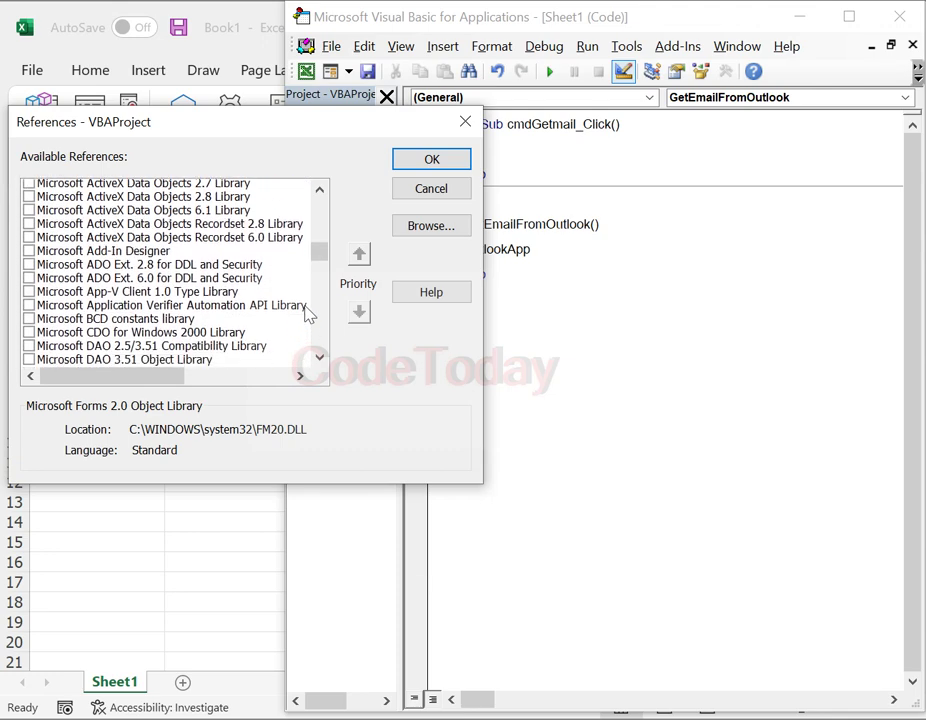
pyautogui.scroll(-1, 308, 315)
pyautogui.scroll(-1, 308, 315)
pyautogui.scroll(-1, 308, 315)
pyautogui.scroll(-2, 308, 315)
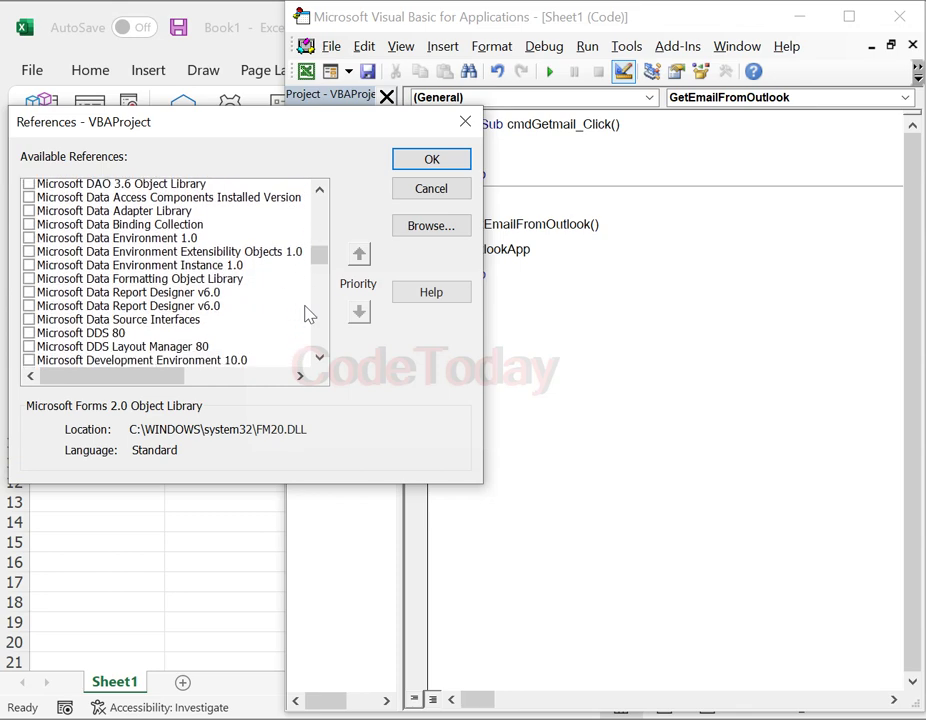
pyautogui.scroll(-2, 308, 315)
pyautogui.scroll(-2, 308, 315)
pyautogui.scroll(-2, 308, 315)
pyautogui.scroll(-4, 308, 315)
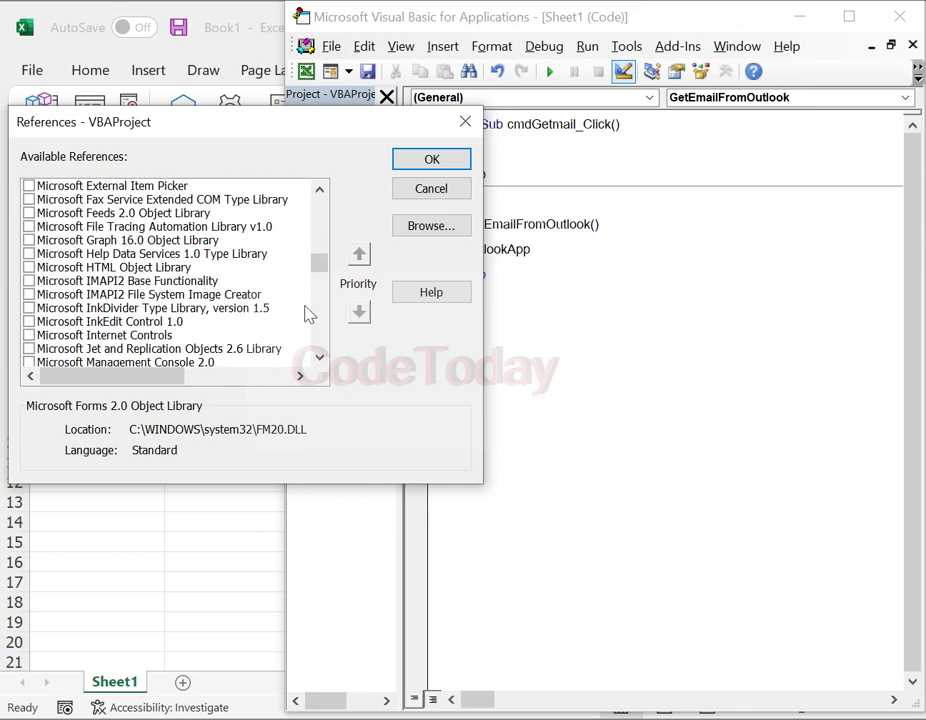
pyautogui.scroll(-8, 306, 312)
pyautogui.scroll(-2, 306, 312)
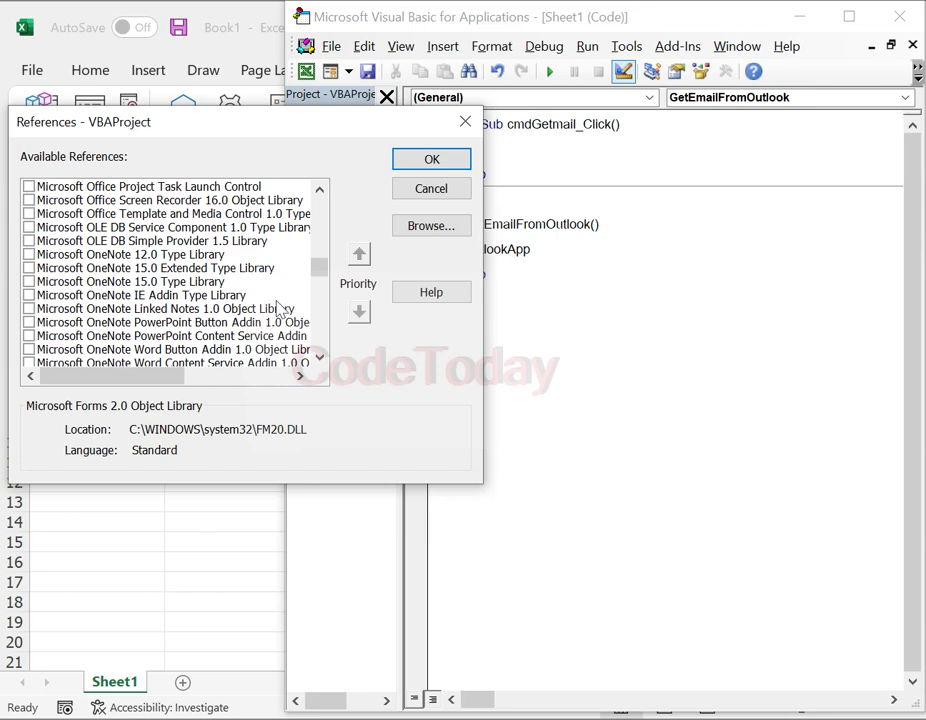
pyautogui.scroll(-1, 281, 308)
pyautogui.scroll(-2, 281, 308)
pyautogui.scroll(-1, 281, 310)
pyautogui.scroll(-2, 278, 310)
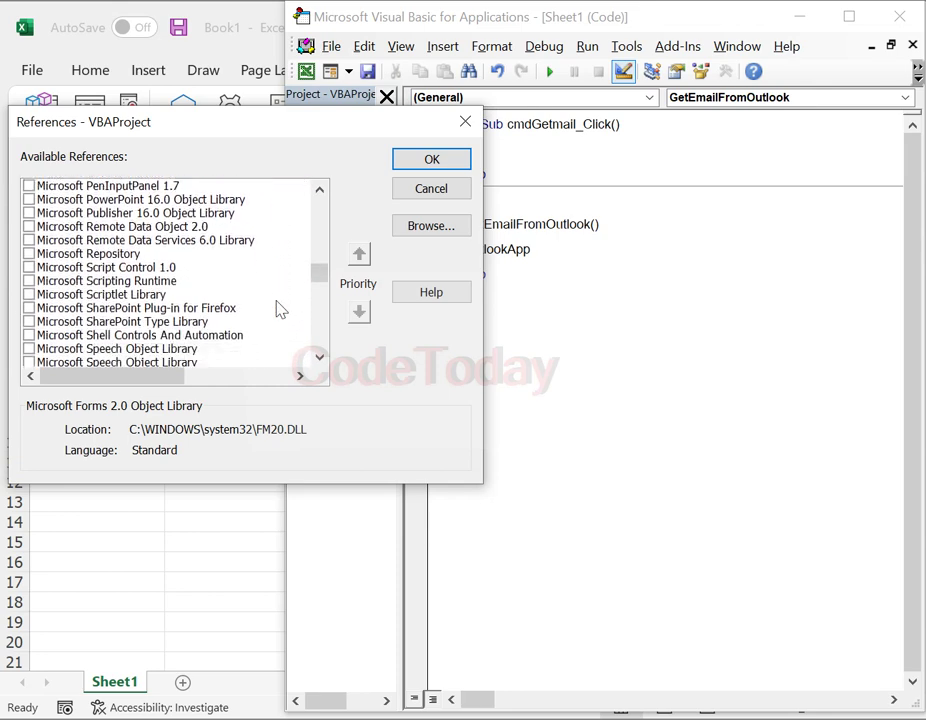
pyautogui.scroll(-2, 280, 306)
pyautogui.scroll(-2, 283, 304)
pyautogui.scroll(1, 283, 304)
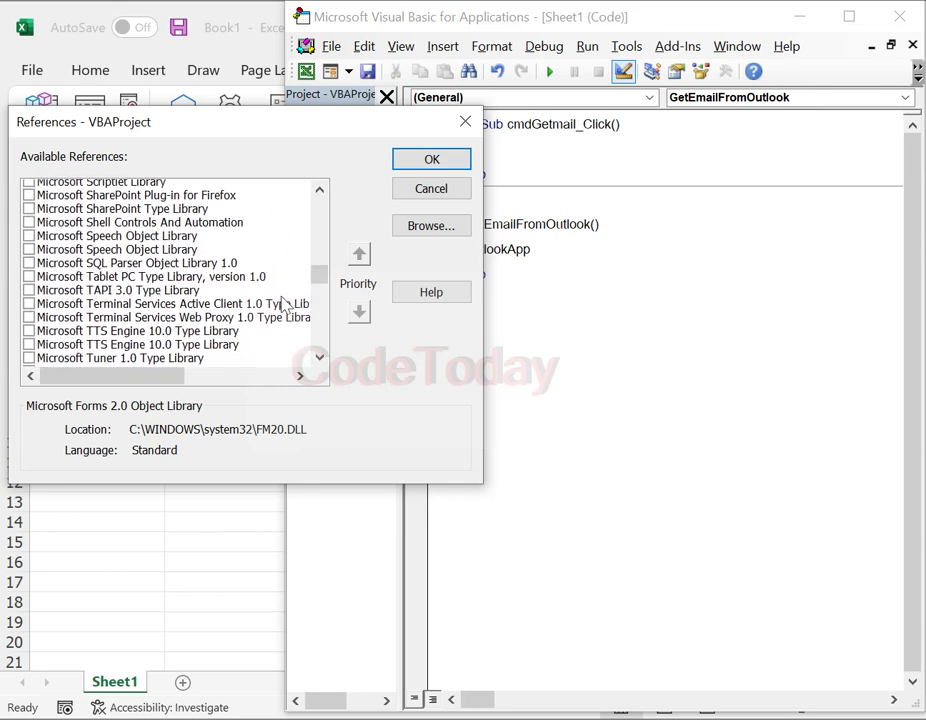
pyautogui.scroll(1, 283, 304)
pyautogui.scroll(1, 283, 304)
pyautogui.scroll(1, 283, 304)
pyautogui.scroll(2, 284, 306)
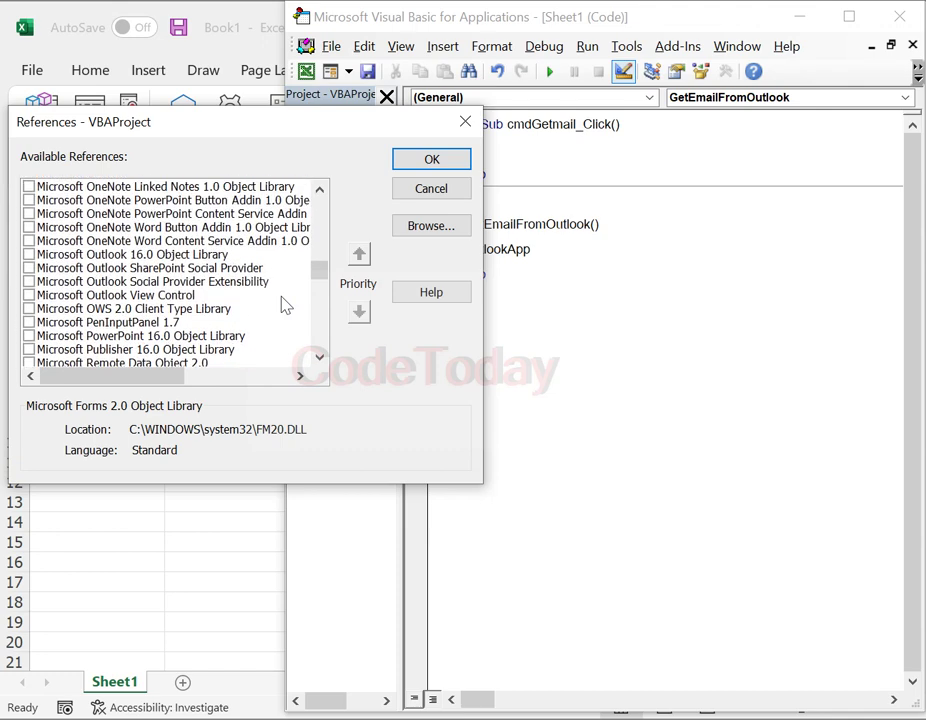
pyautogui.click(133, 256)
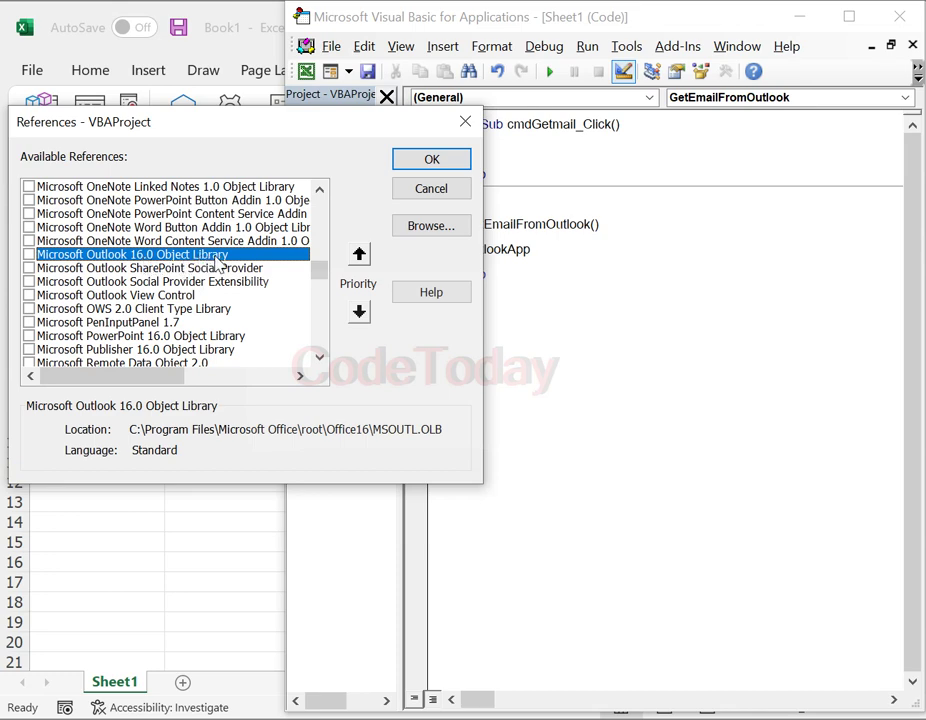
pyautogui.click(29, 255)
# Confirm the reference and complete the declaration Dim OutlookApp As Outlook.Application
pyautogui.click(432, 162)
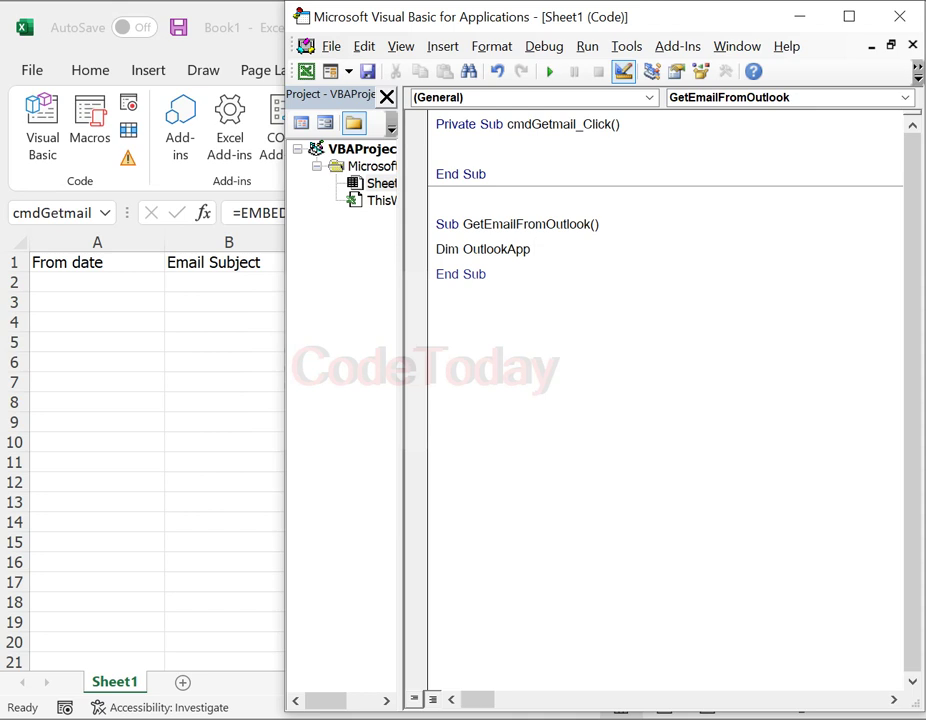
pyautogui.write(' as ou')
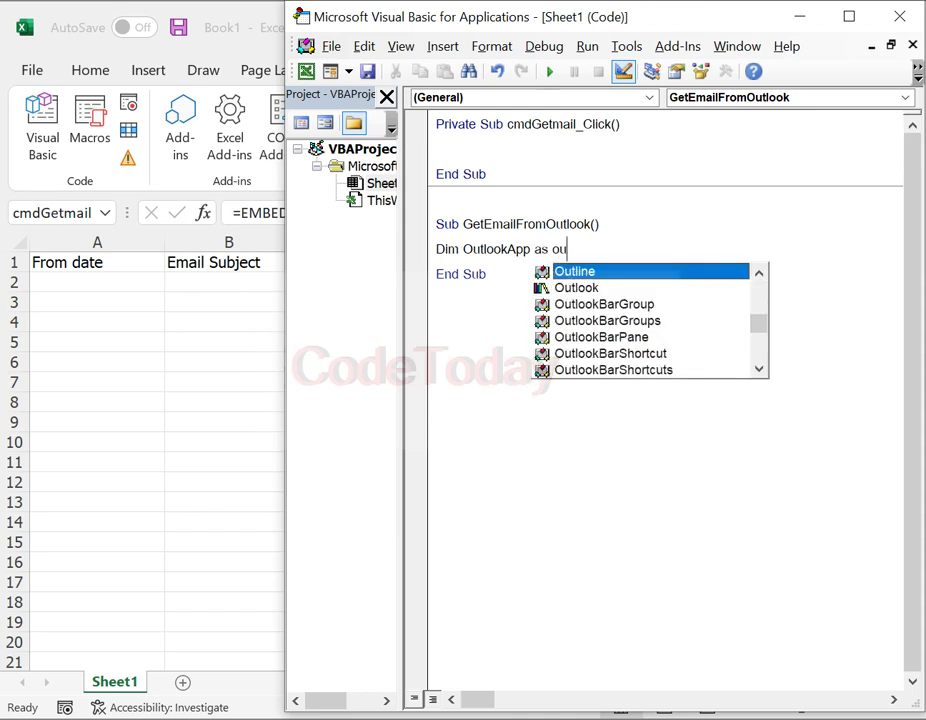
pyautogui.write('tlok')
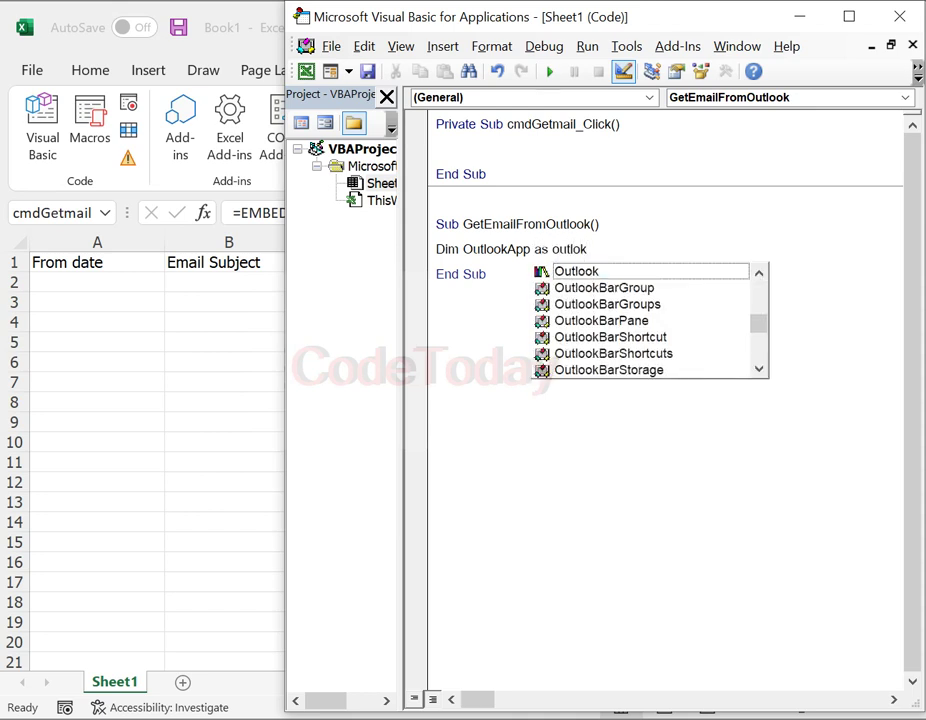
pyautogui.click(600, 271)
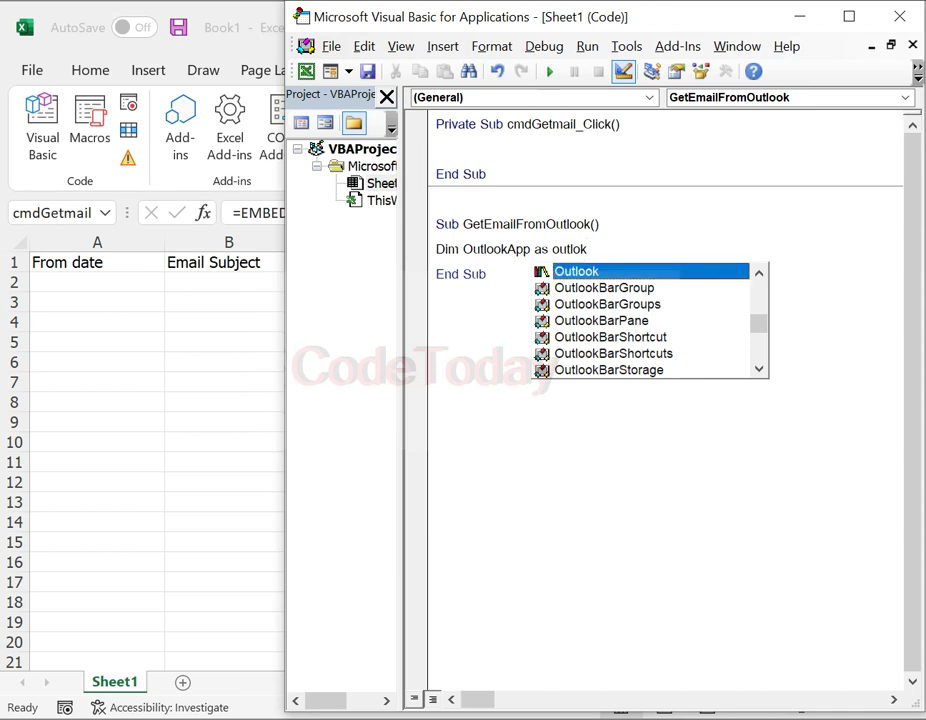
pyautogui.doubleClick(566, 271)
pyautogui.write('.')
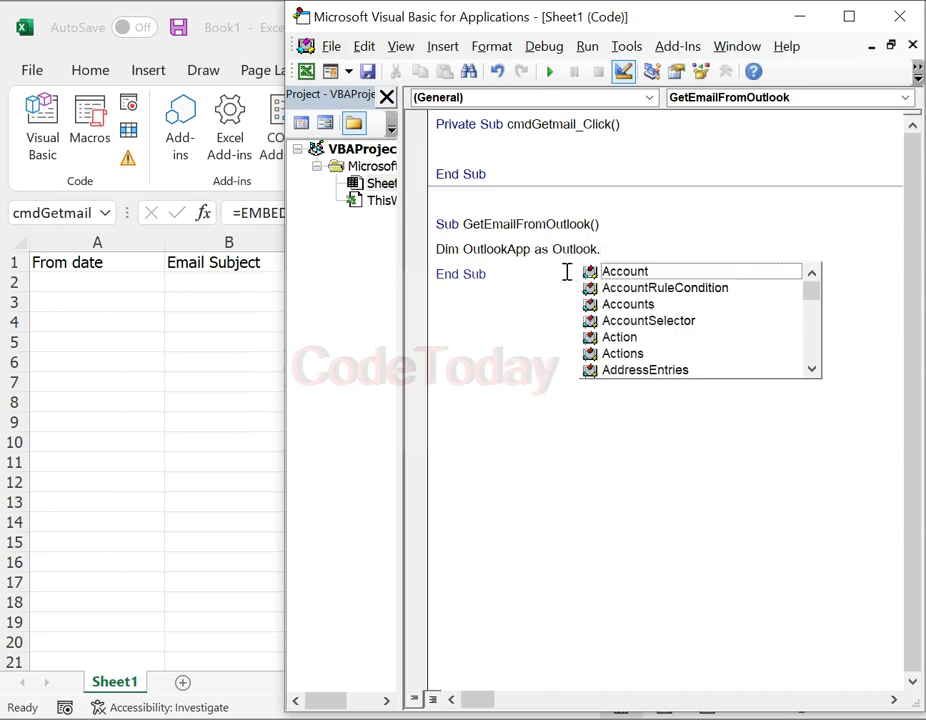
pyautogui.write('app')
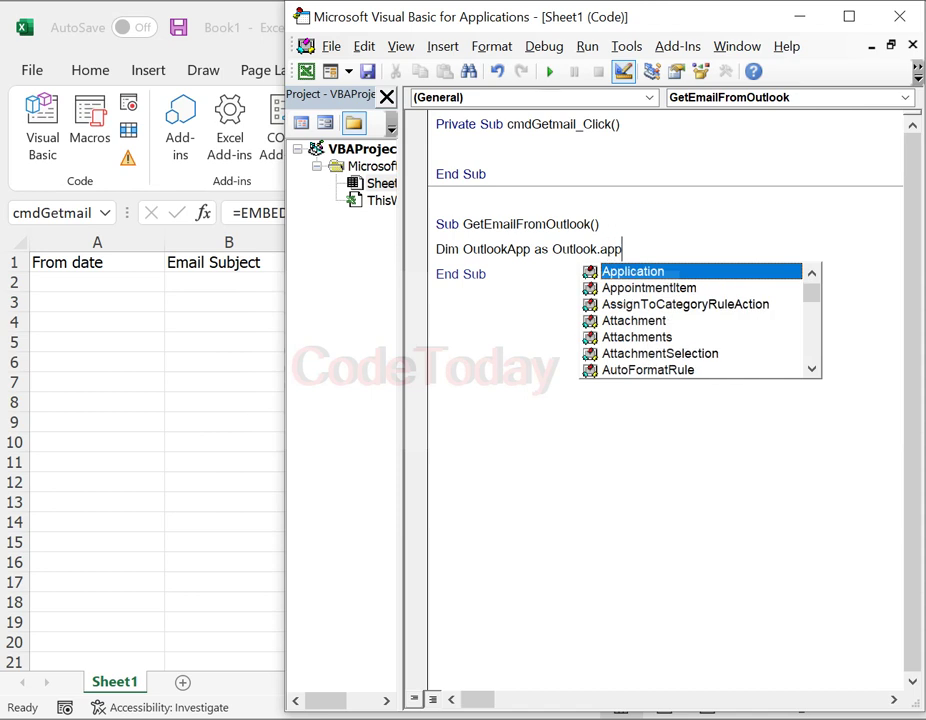
pyautogui.write('li')
pyautogui.press('Return')
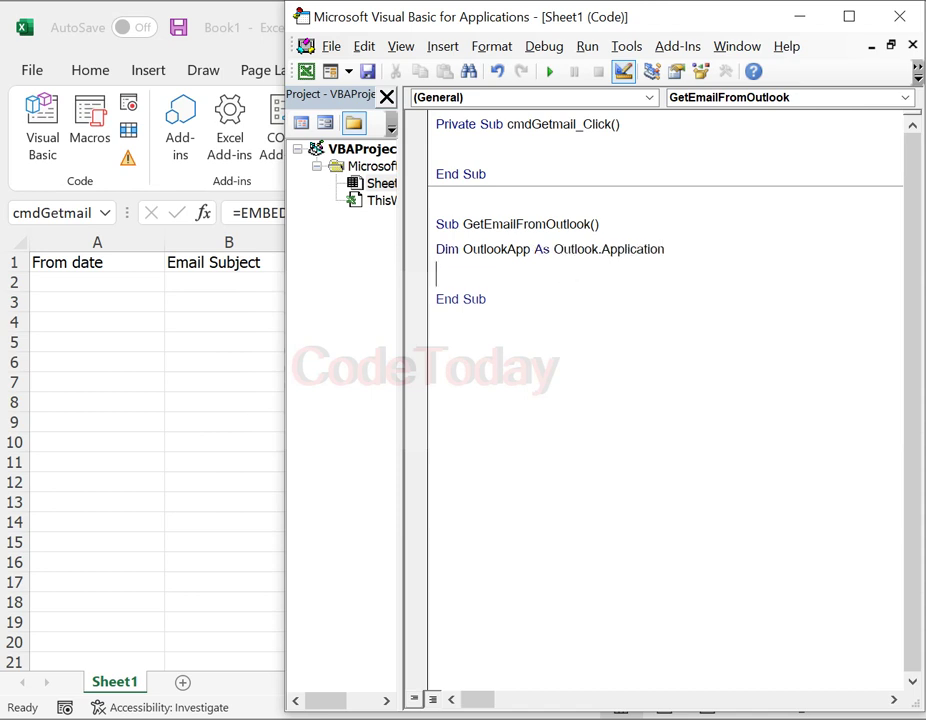
# Declare outlookNamespace As Namespace and Folder As MAPIFolder
pyautogui.write('dim ')
pyautogui.write('outlook')
pyautogui.write('Na')
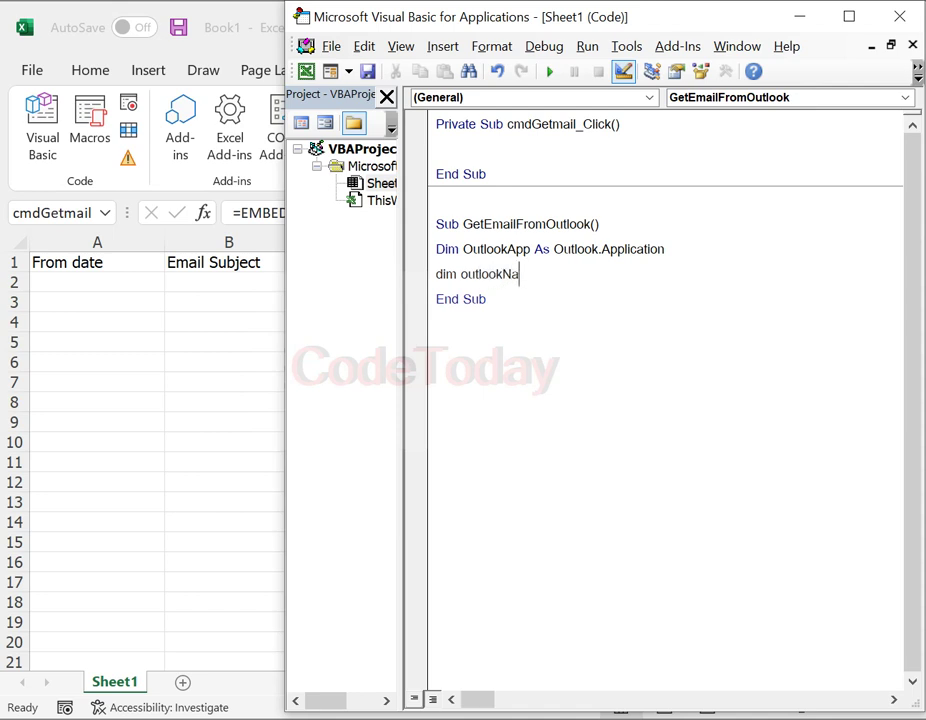
pyautogui.write('mes')
pyautogui.write('pace as ')
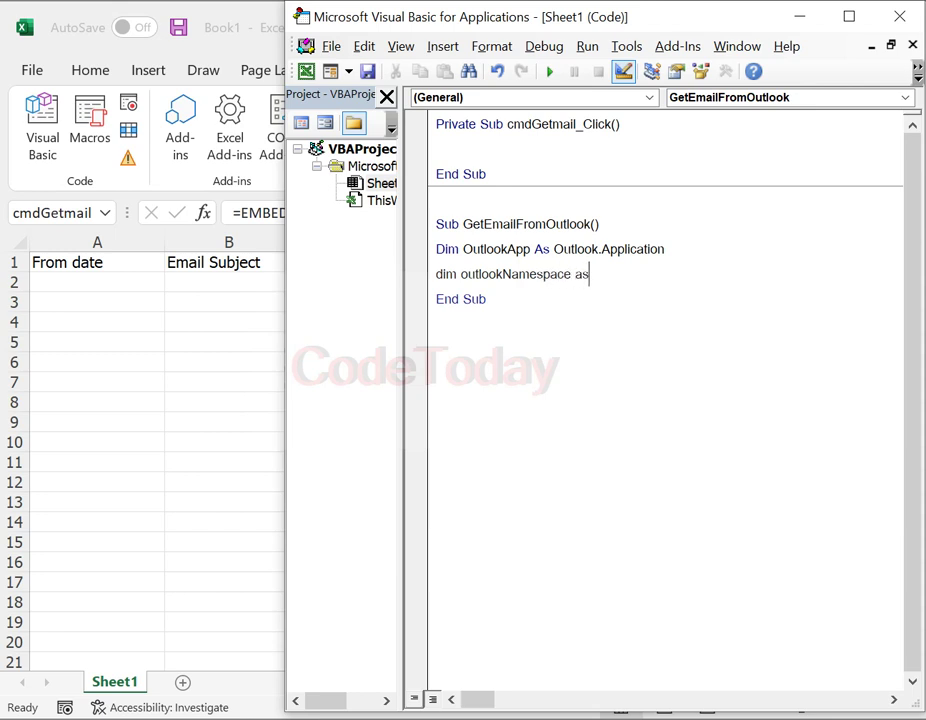
pyautogui.write('nam')
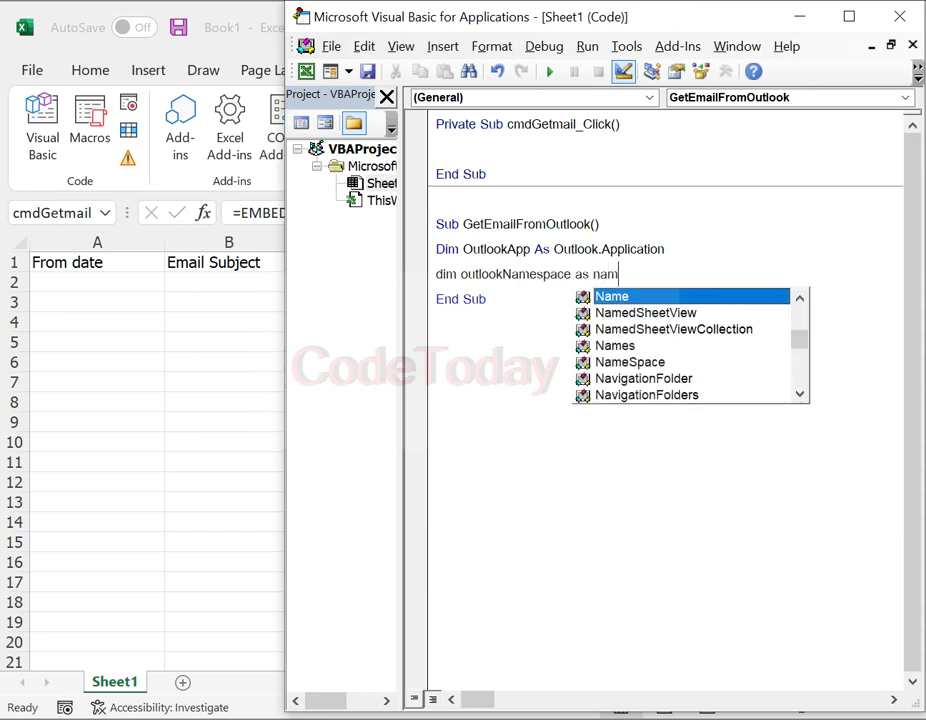
pyautogui.write('es')
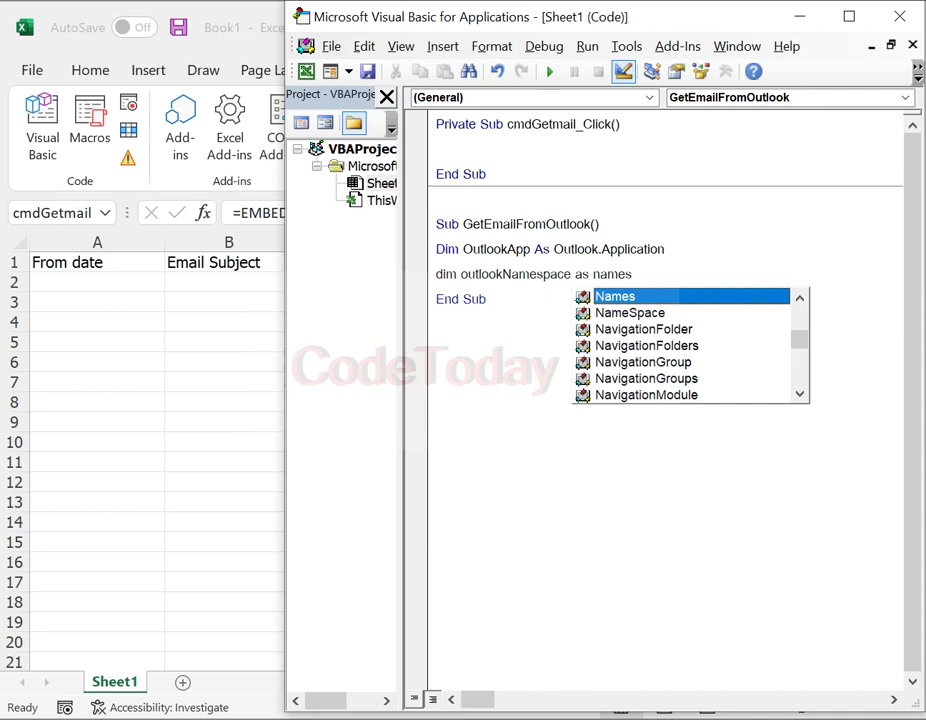
pyautogui.write('p')
pyautogui.press('Tab')
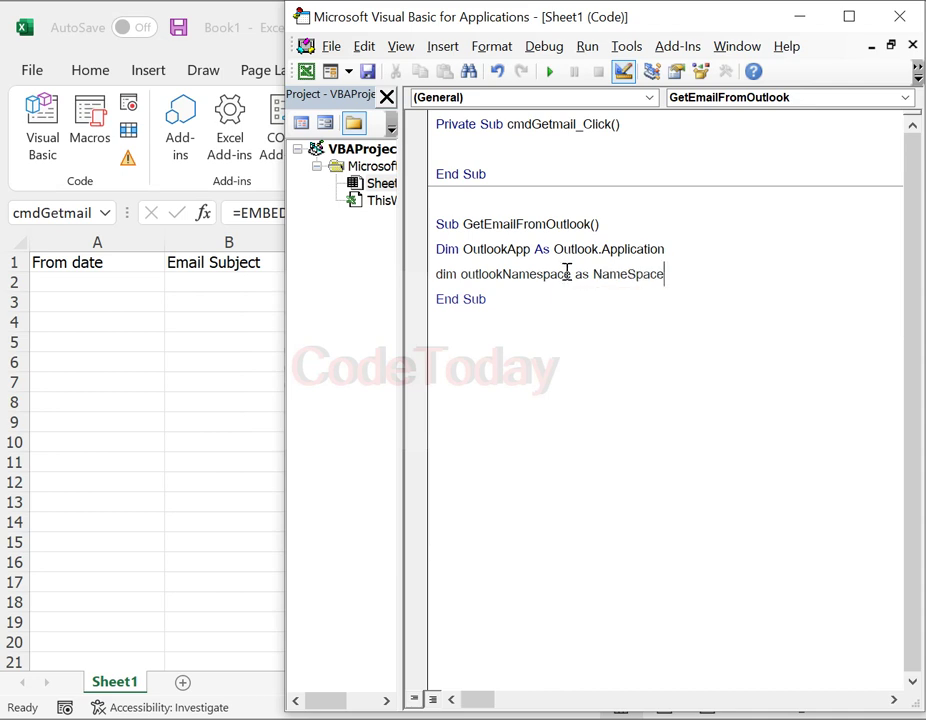
pyautogui.press('Return')
pyautogui.write('dim ')
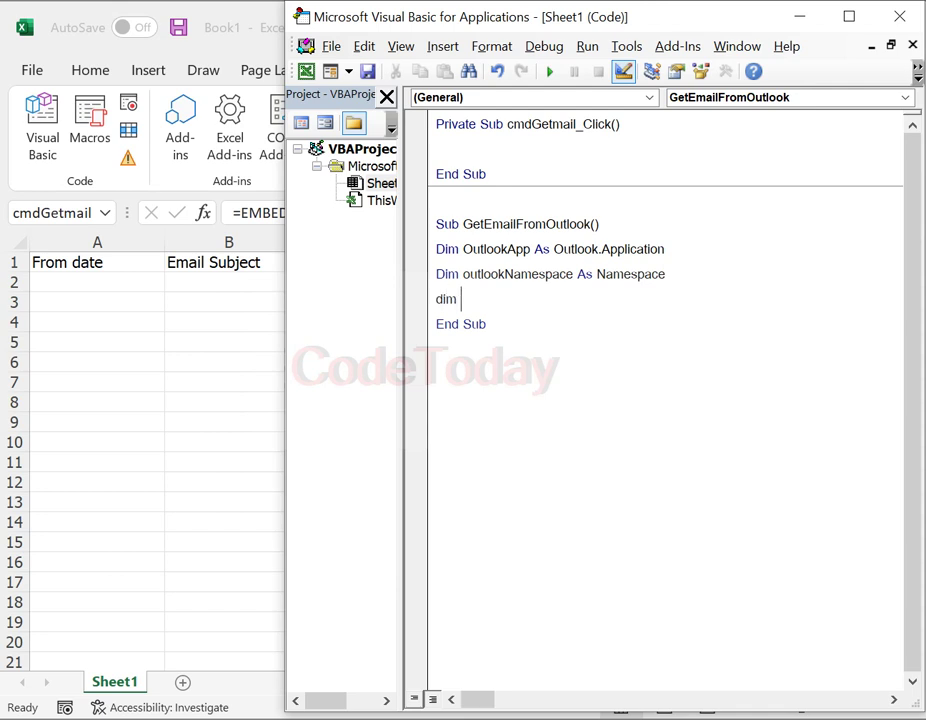
pyautogui.write('Folder')
pyautogui.write(' as M')
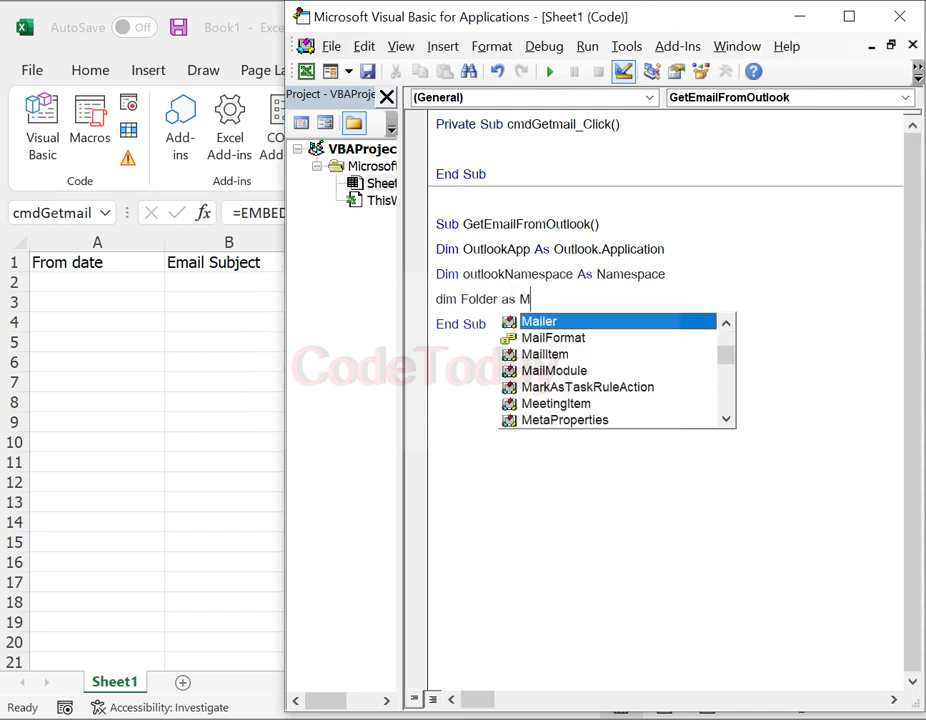
pyautogui.write('a')
pyautogui.write('pi')
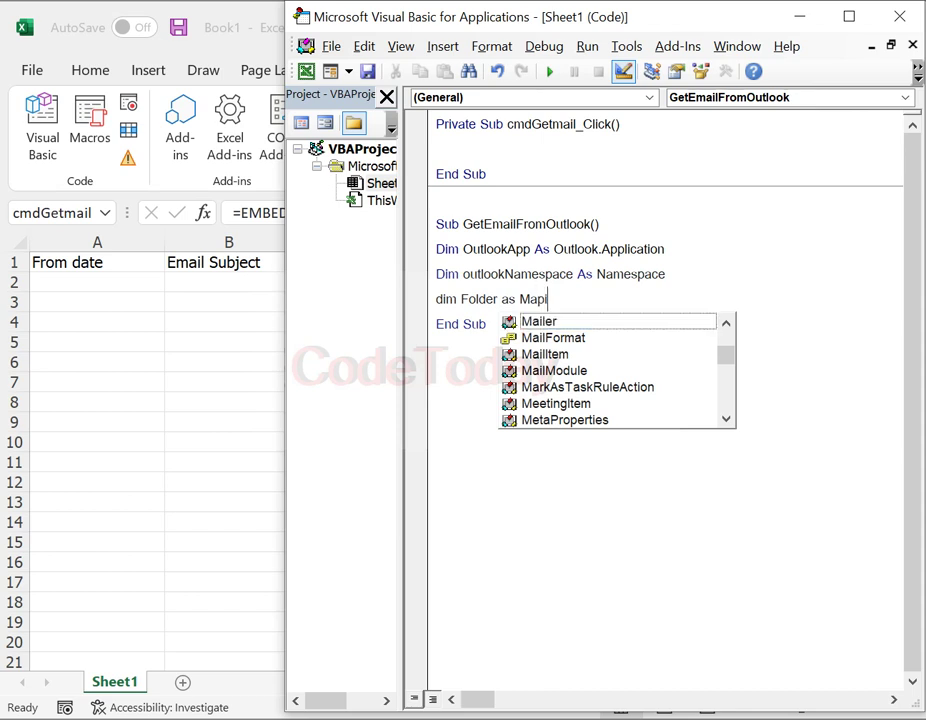
pyautogui.press('BackSpace')
pyautogui.press('BackSpace')
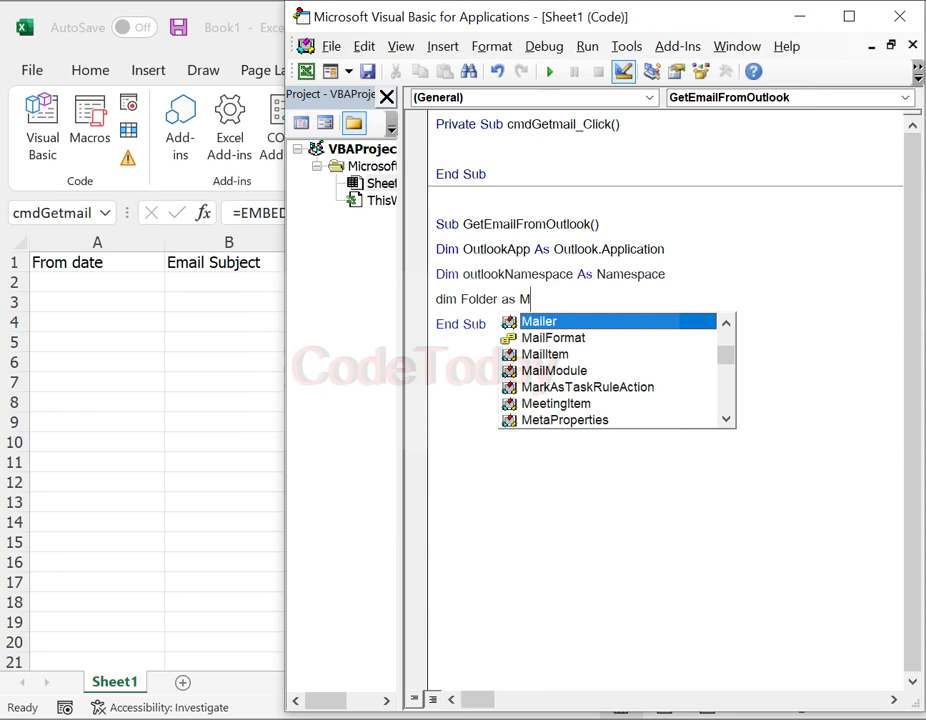
pyautogui.write('API')
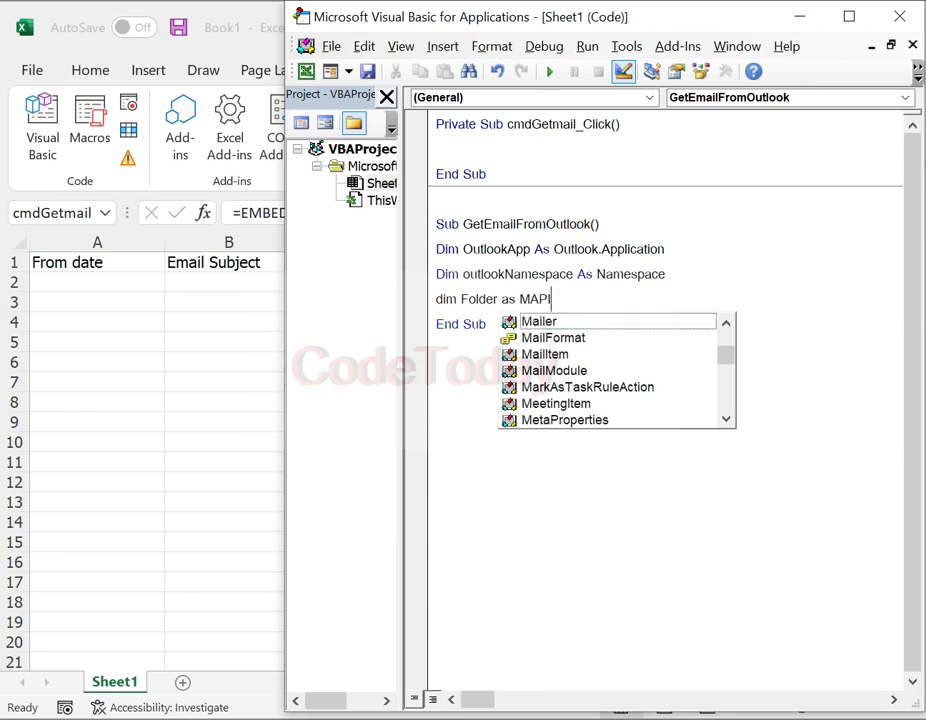
pyautogui.write('Fo')
pyautogui.write('lder')
pyautogui.press('Return')
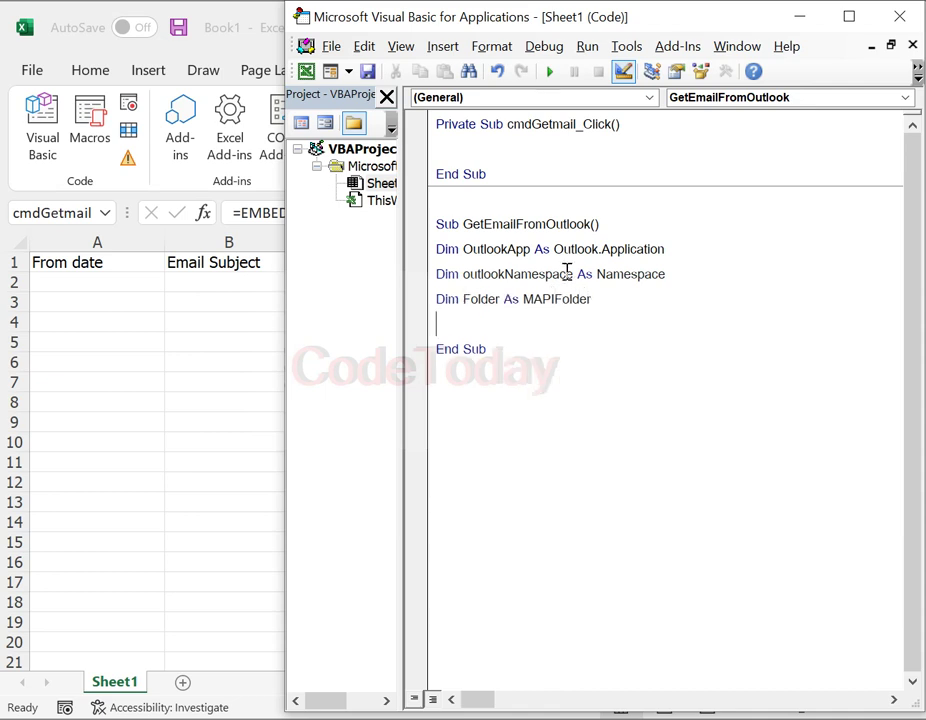
# Declare OutlookMail As Variant and i As Integer
pyautogui.write('D')
pyautogui.write('im ')
pyautogui.write('Outloo')
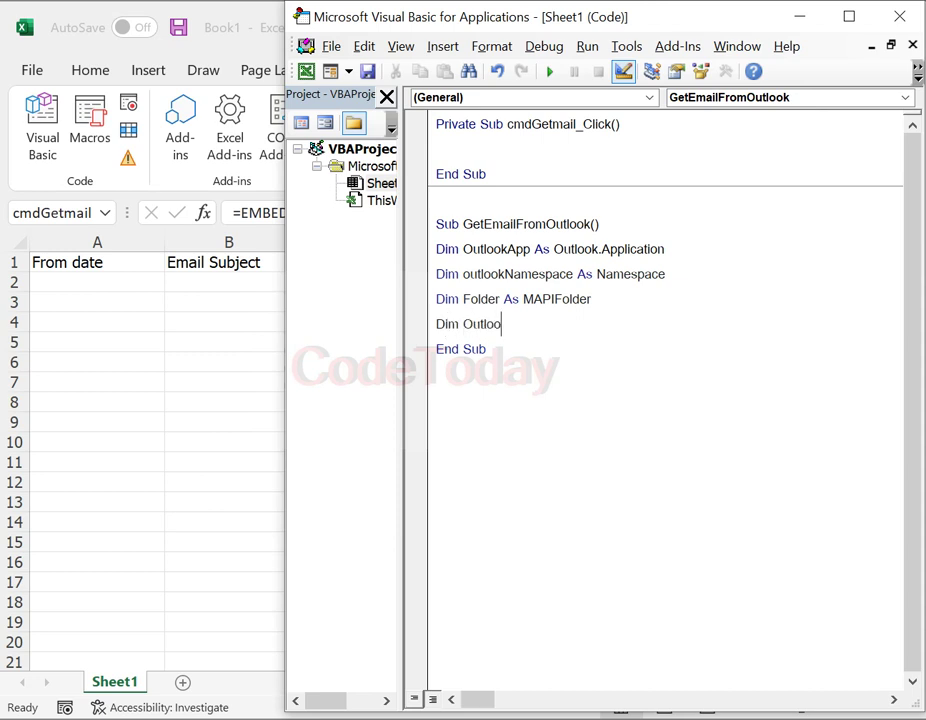
pyautogui.write('kMail')
pyautogui.write(' As Va')
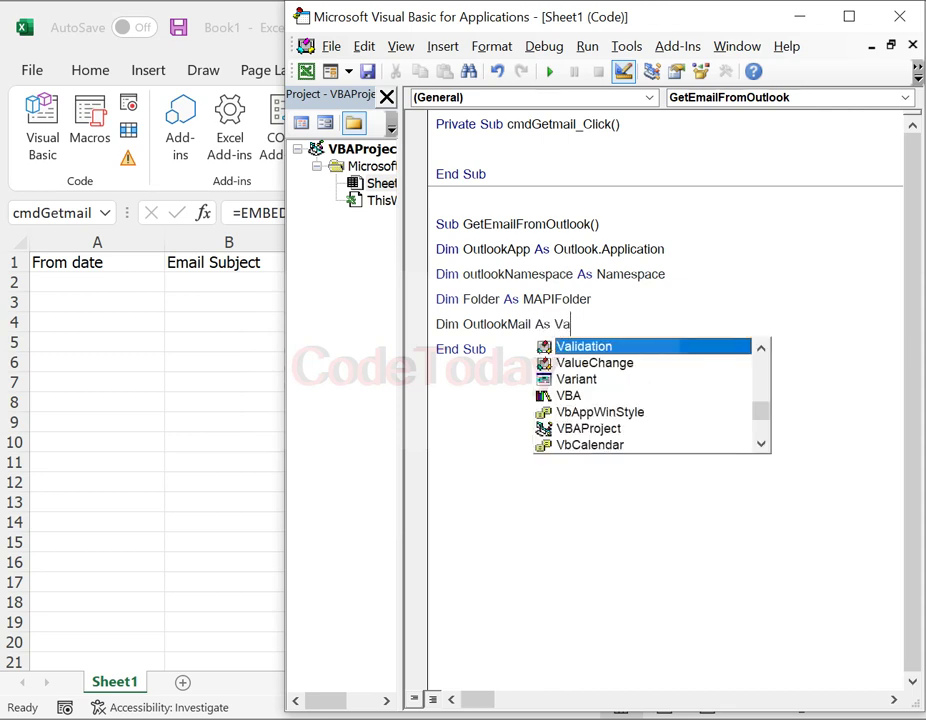
pyautogui.write('ri')
pyautogui.press('Tab')
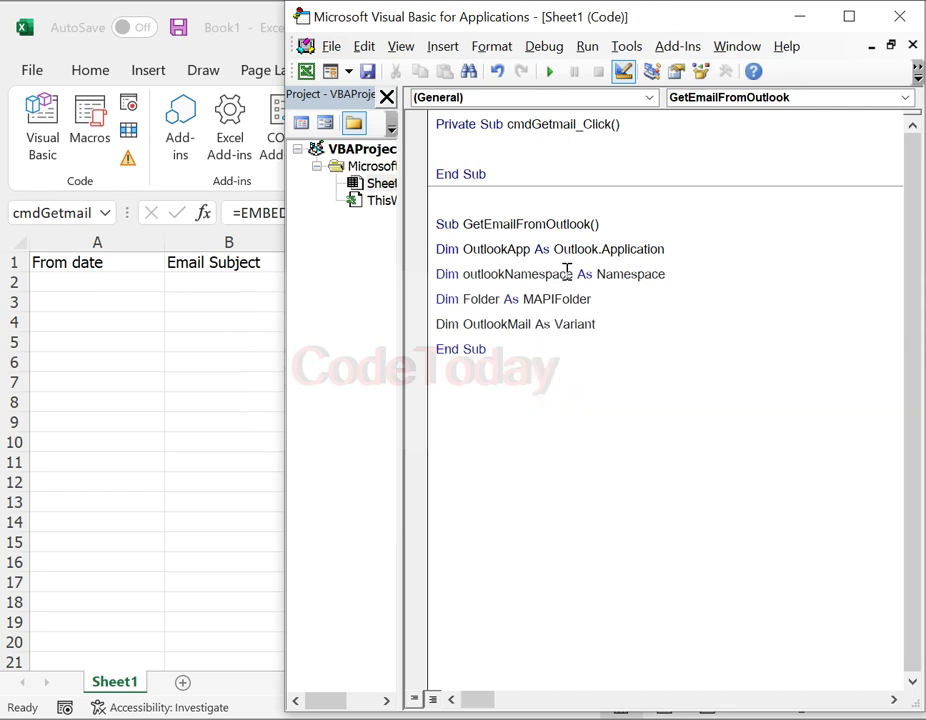
pyautogui.press('Return')
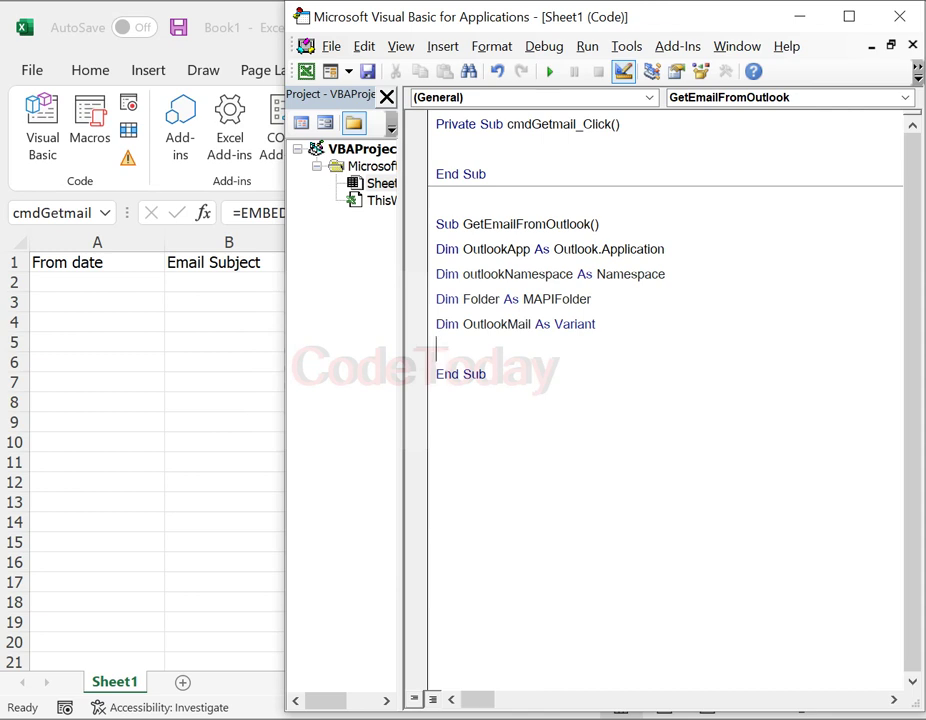
pyautogui.write('dim ')
pyautogui.write('i as ')
pyautogui.write('inte')
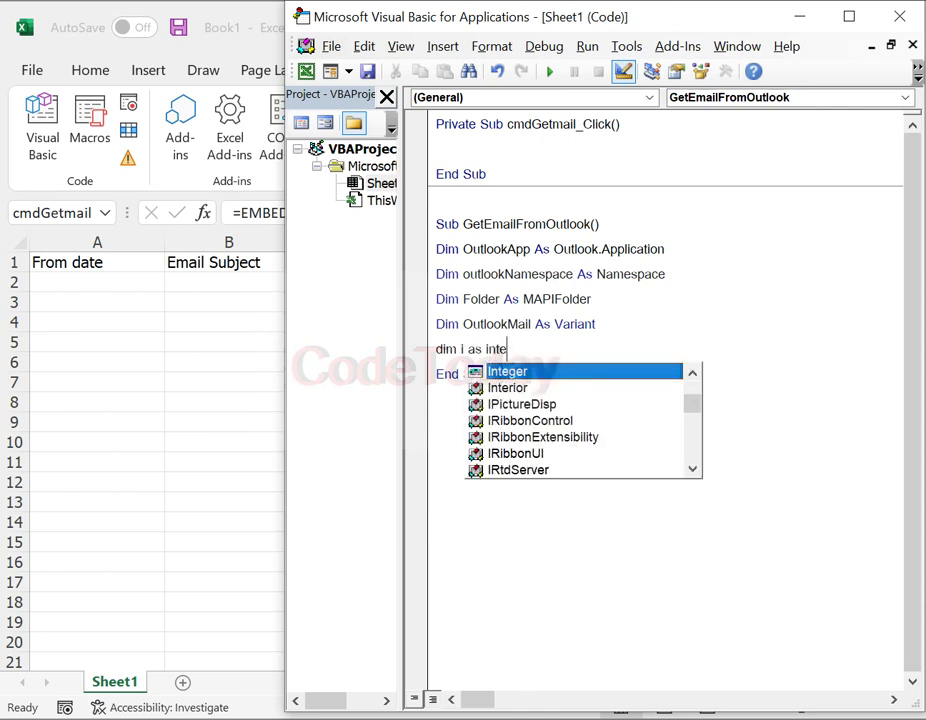
pyautogui.write('r')
pyautogui.press('BackSpace')
pyautogui.press('Tab')
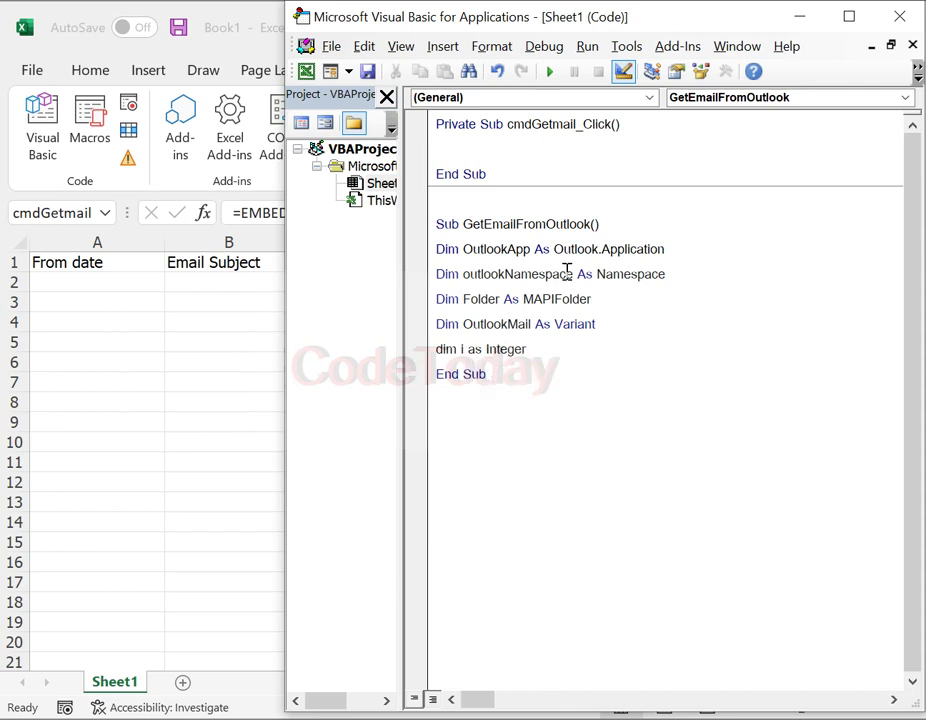
pyautogui.press('Return')
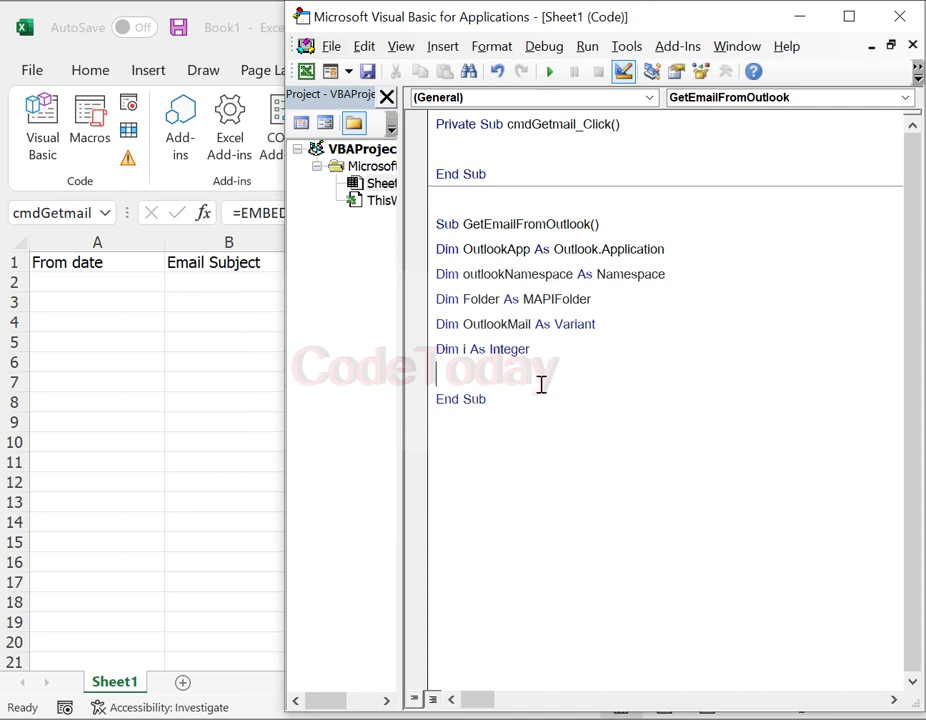
# Add Set OutlookApp = New Outlook.Application
pyautogui.write('S')
pyautogui.write('et ')
pyautogui.write('O')
pyautogui.write('utlook')
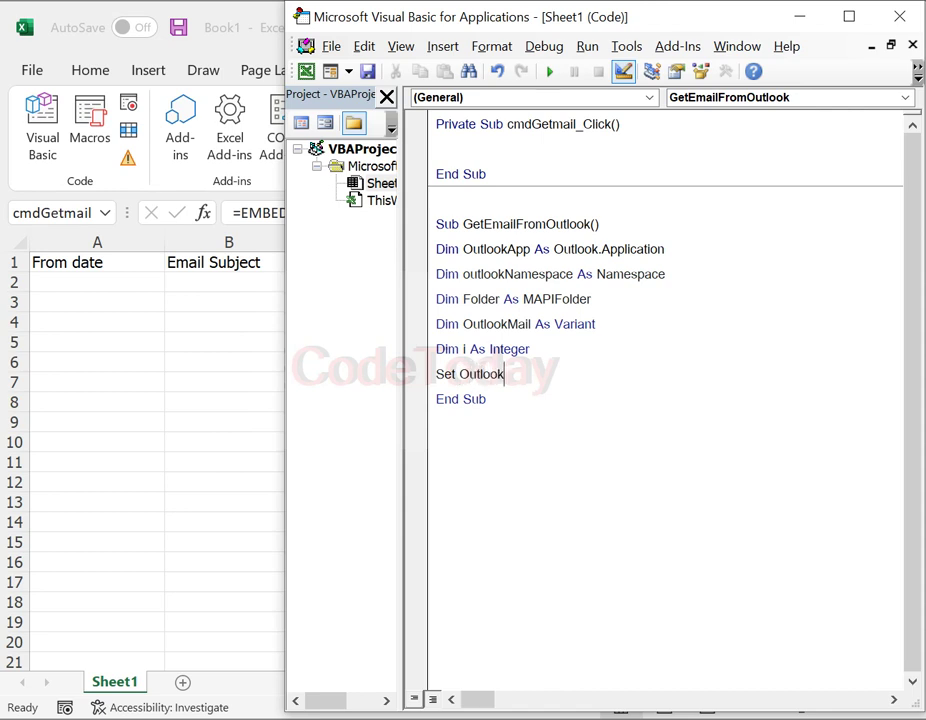
pyautogui.write('App ')
pyautogui.write('= New ')
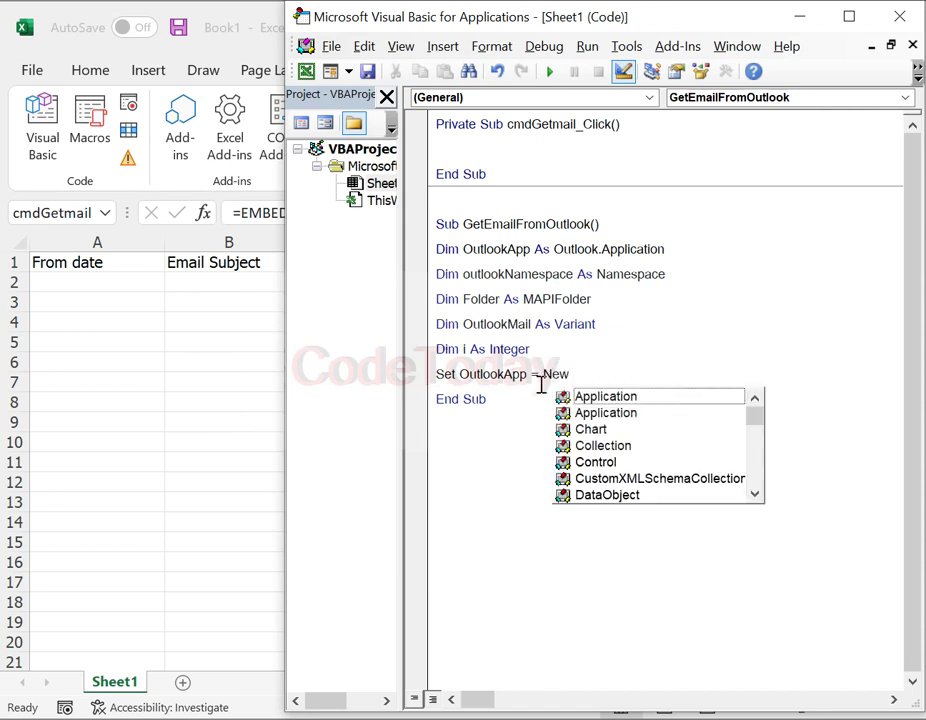
pyautogui.write('outloo')
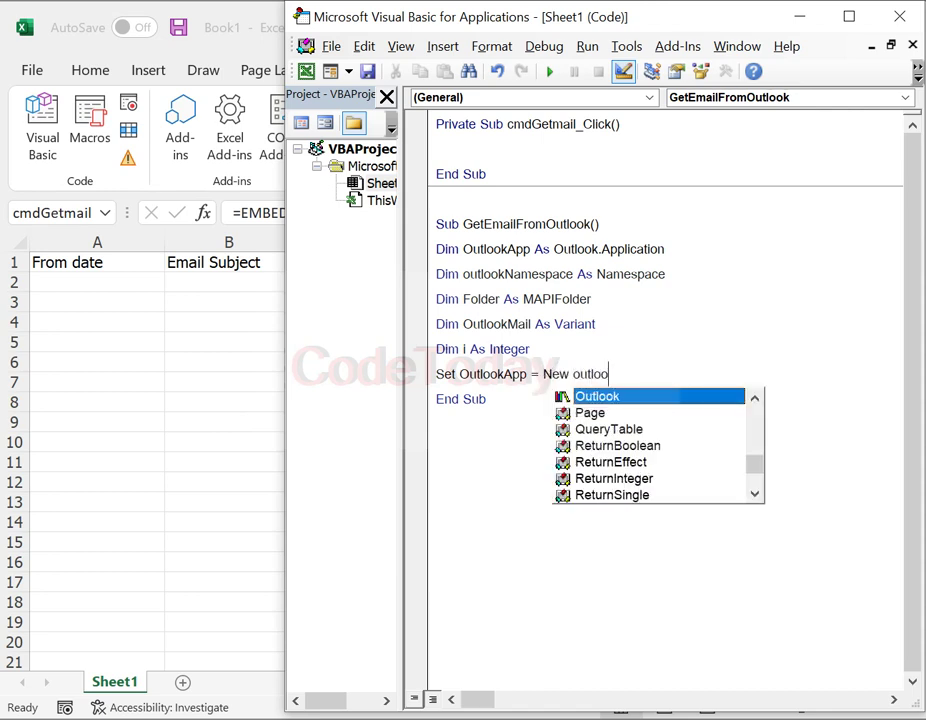
pyautogui.write('k.ap')
pyautogui.press('Tab')
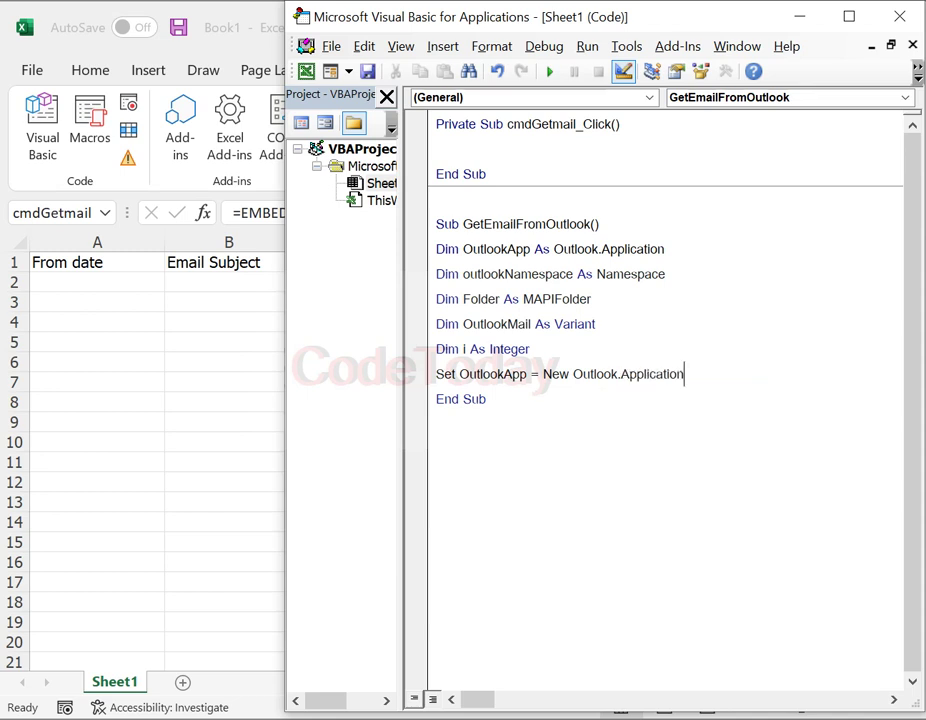
pyautogui.press('Return')
# Add Set outlookNamespace = OutlookApp.GetNamespace("MAPI")
pyautogui.write('Set')
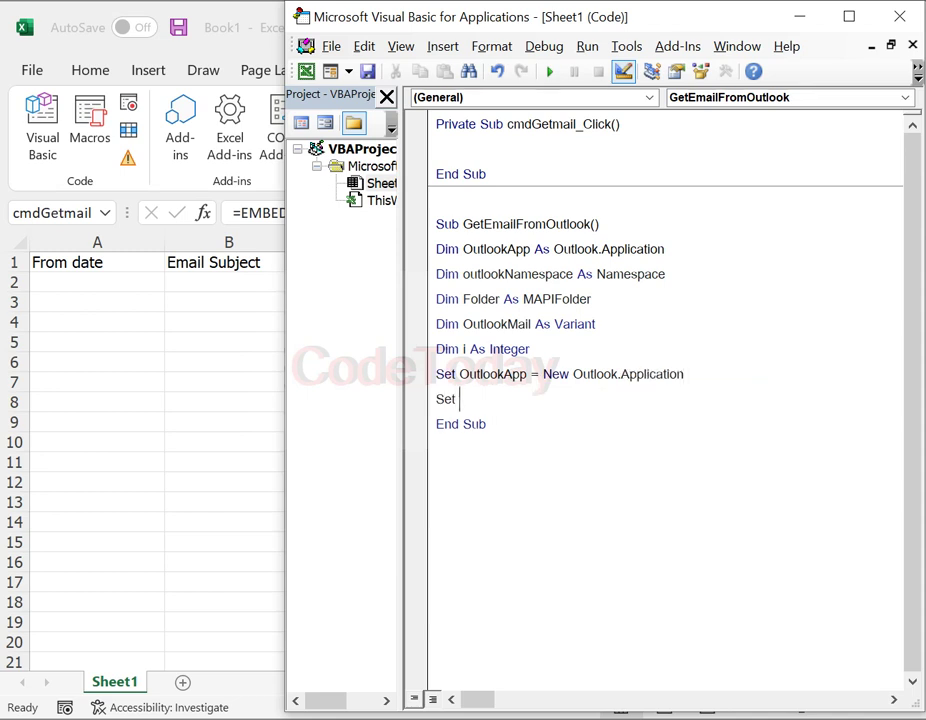
pyautogui.write(' Outlook')
pyautogui.write('Nam')
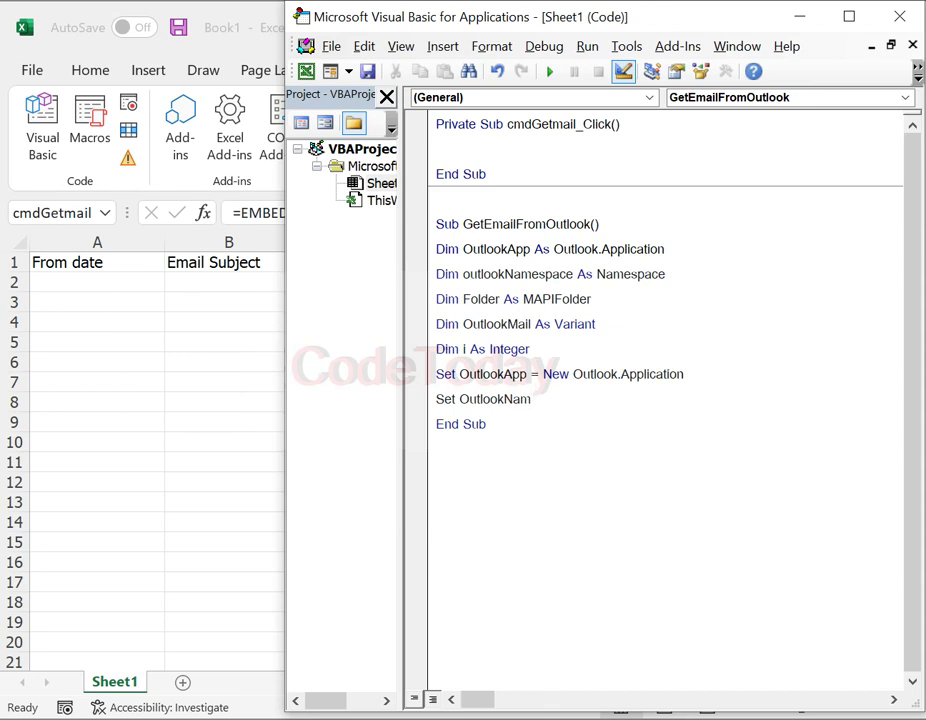
pyautogui.write('e')
pyautogui.write('sa')
pyautogui.write('p')
pyautogui.press('BackSpace')
pyautogui.press('BackSpace')
pyautogui.write('pace ')
pyautogui.write('= outl')
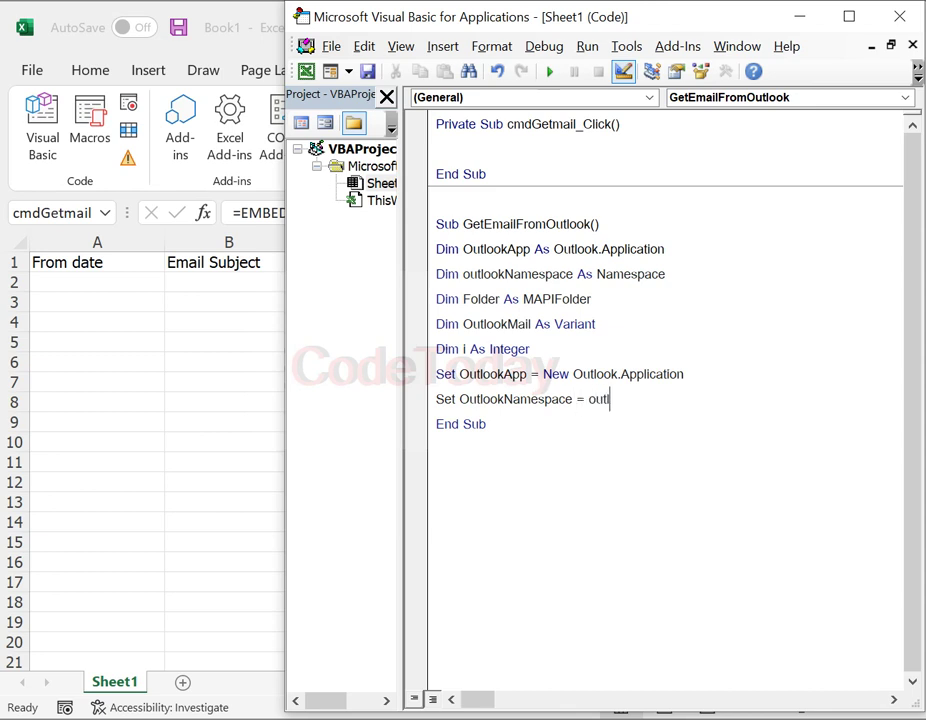
pyautogui.write('ooka')
pyautogui.write('pp.ge')
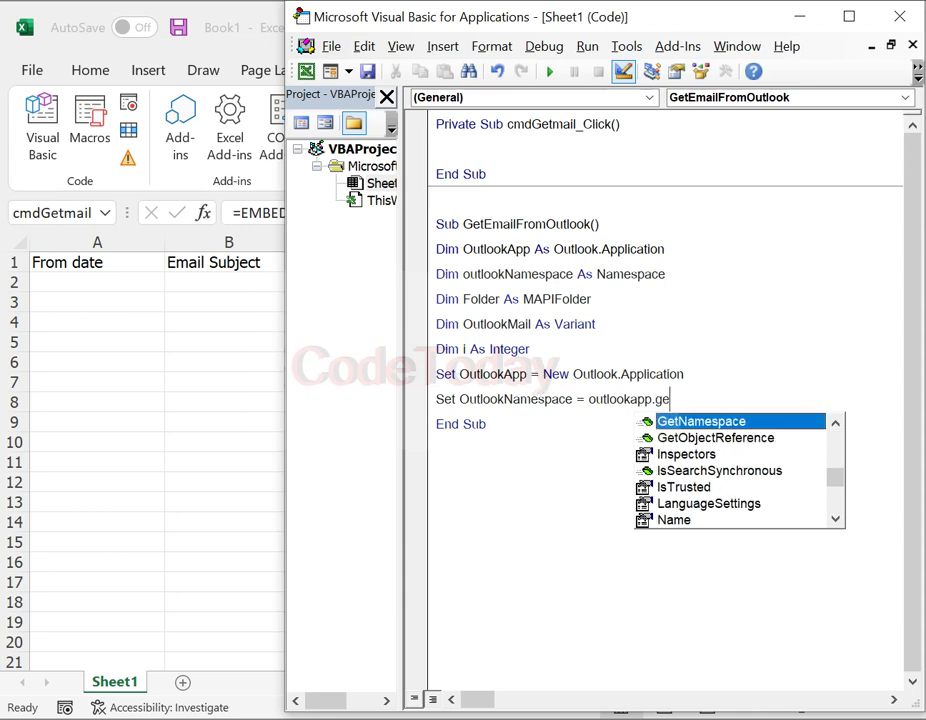
pyautogui.write('t')
pyautogui.press('Tab')
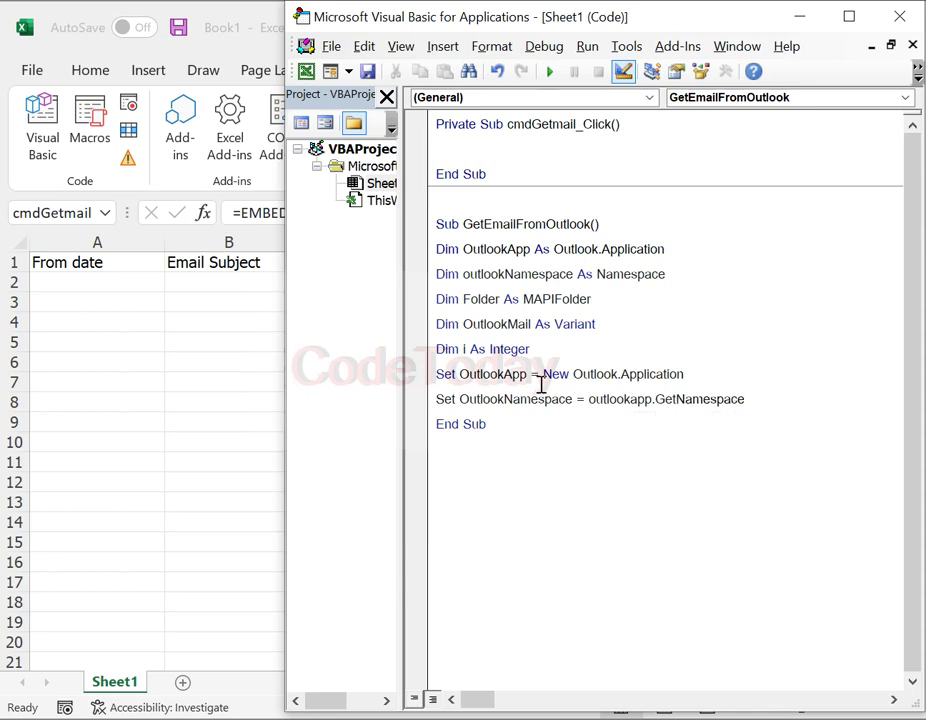
pyautogui.hotkey('alt', 'Tab')
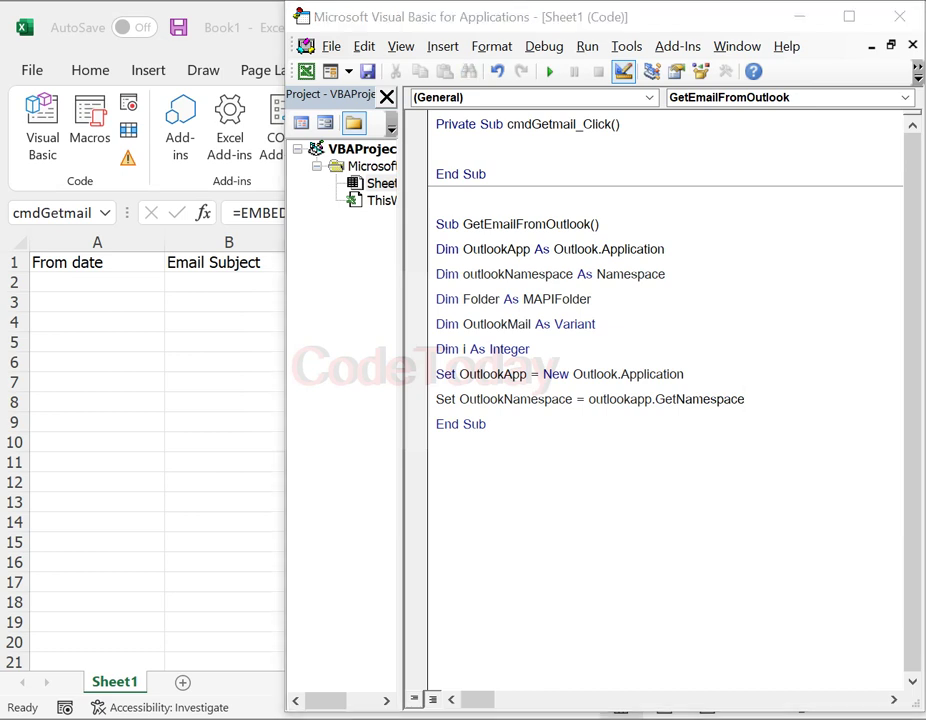
pyautogui.click(798, 399)
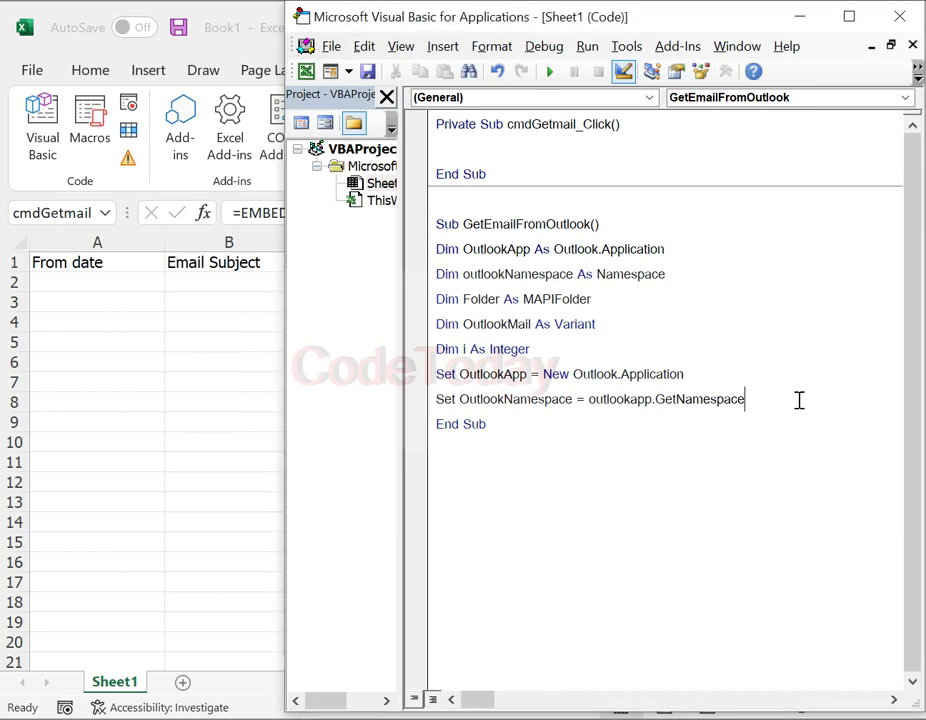
pyautogui.write('"')
pyautogui.press('BackSpace')
pyautogui.write('("')
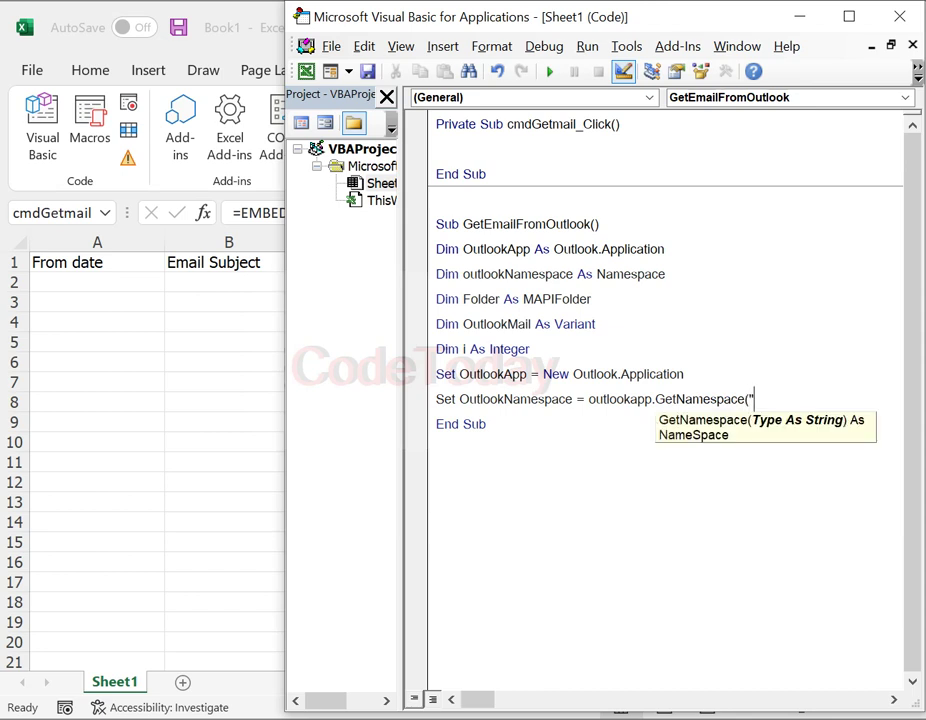
pyautogui.write('MAP')
pyautogui.write('I")')
pyautogui.press('Return')
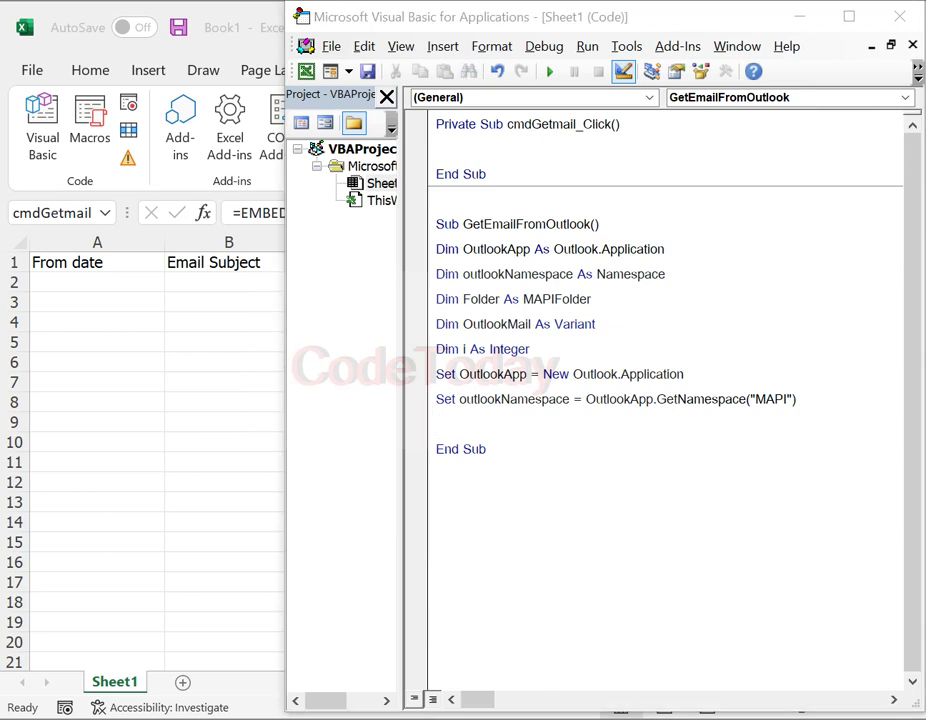
# Add Set Folder = outlookNamespace.GetDefaultFolder(olFolderInbox), picking olFolderInbox from the suggestions
pyautogui.click(494, 421)
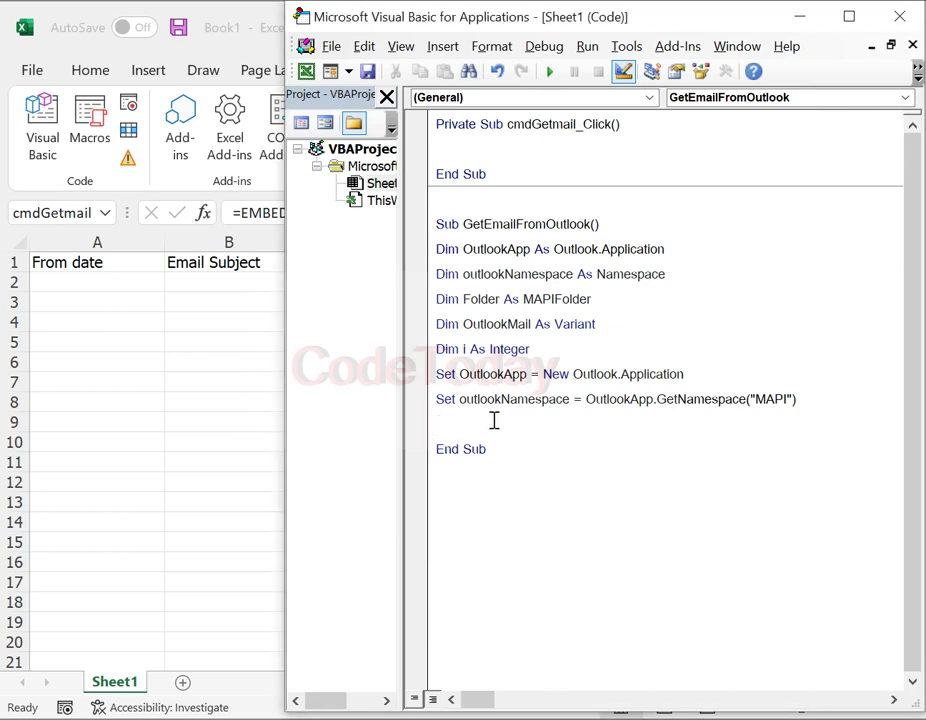
pyautogui.write('Set ')
pyautogui.write('Foldr')
pyautogui.press('BackSpace')
pyautogui.press('BackSpace')
pyautogui.write('der ')
pyautogui.write('= outlo')
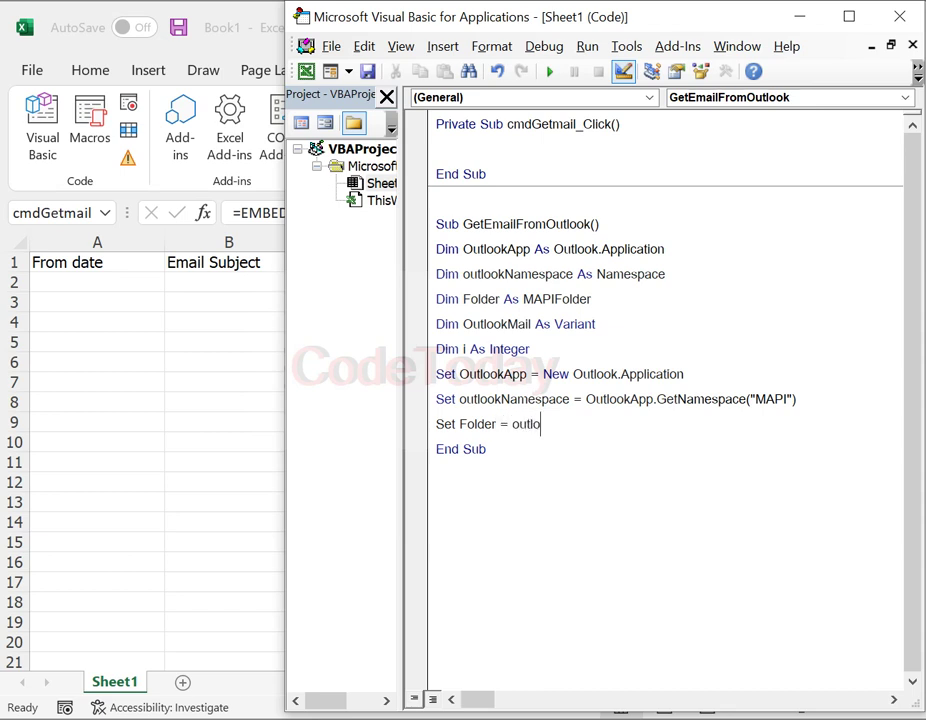
pyautogui.write('okn')
pyautogui.press('BackSpace')
pyautogui.write('nam')
pyautogui.write('epspa')
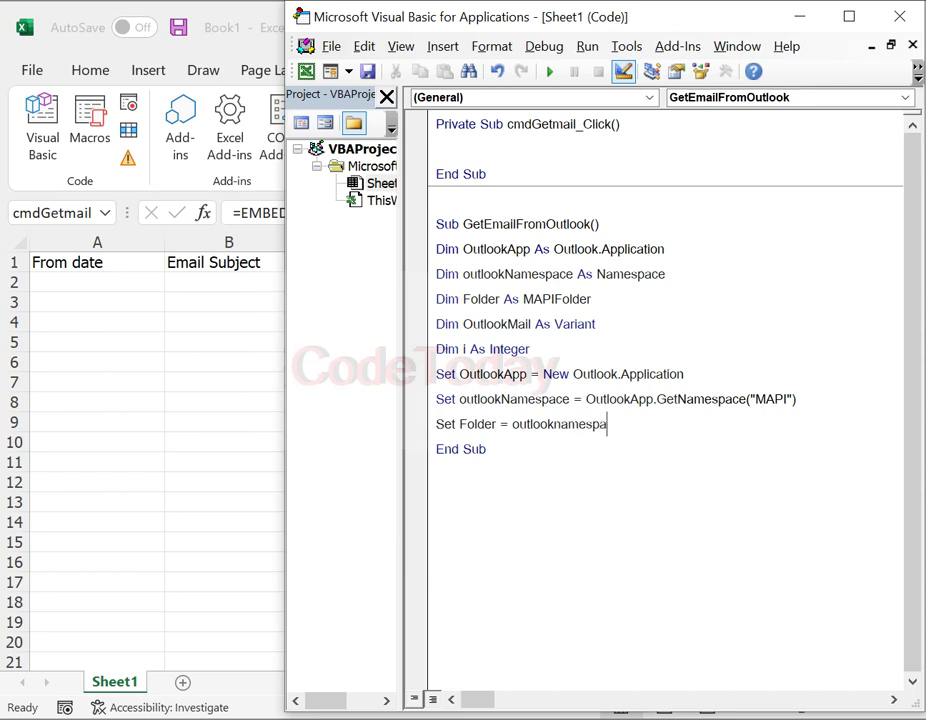
pyautogui.write('ce.get')
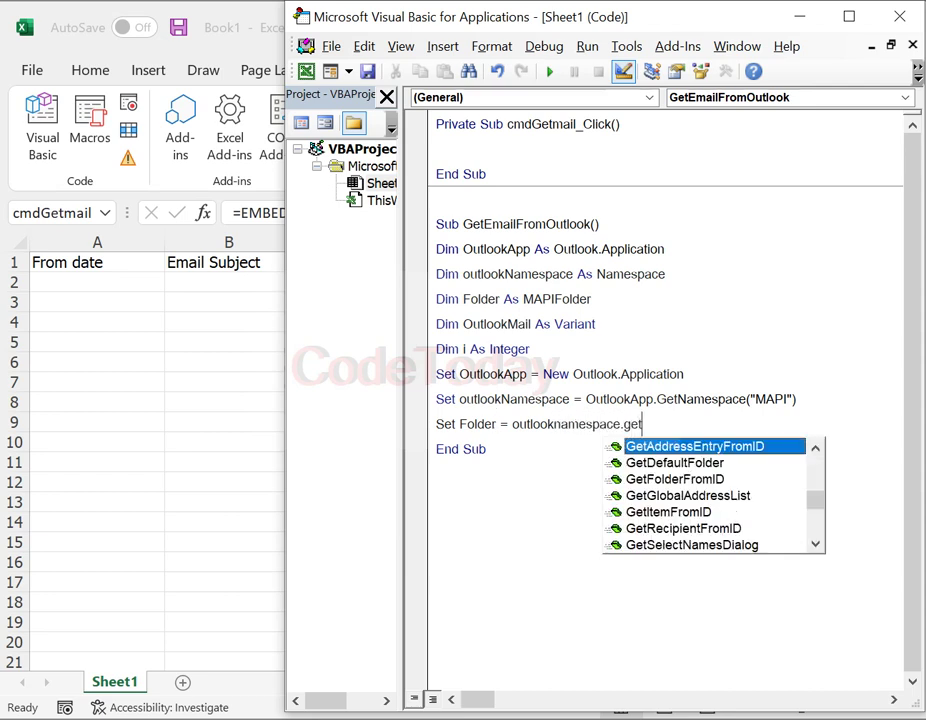
pyautogui.write('de')
pyautogui.press('Tab')
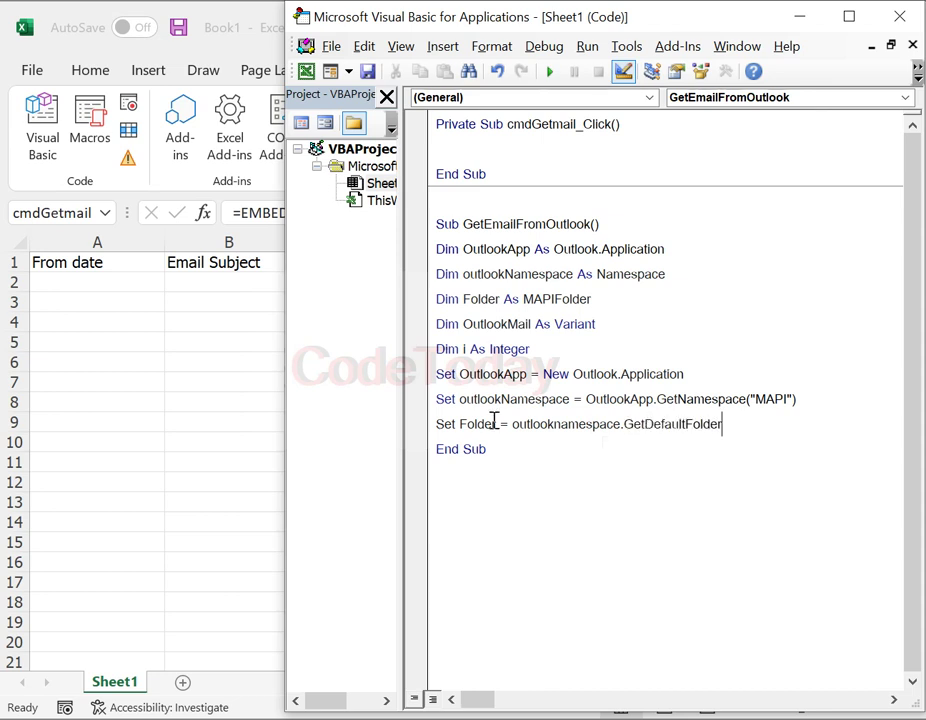
pyautogui.write('(')
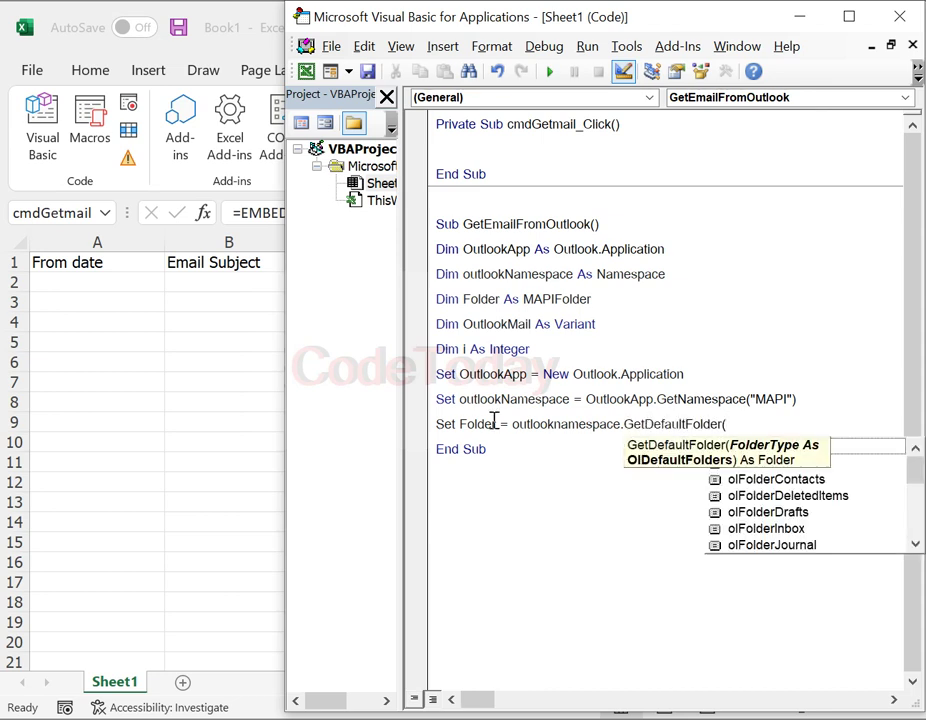
pyautogui.click(848, 495)
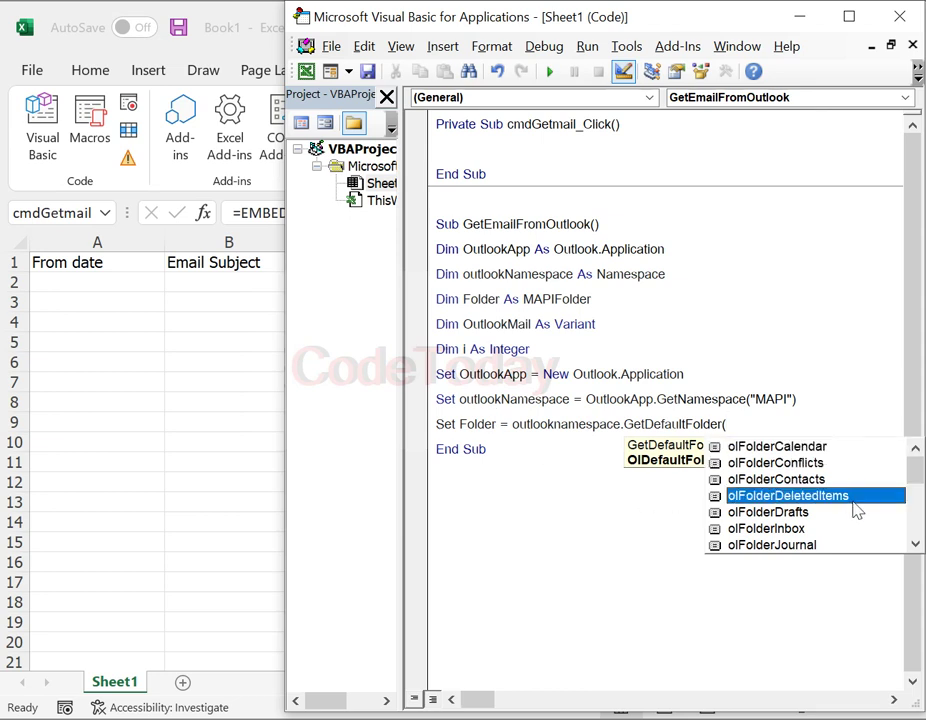
pyautogui.click(766, 530)
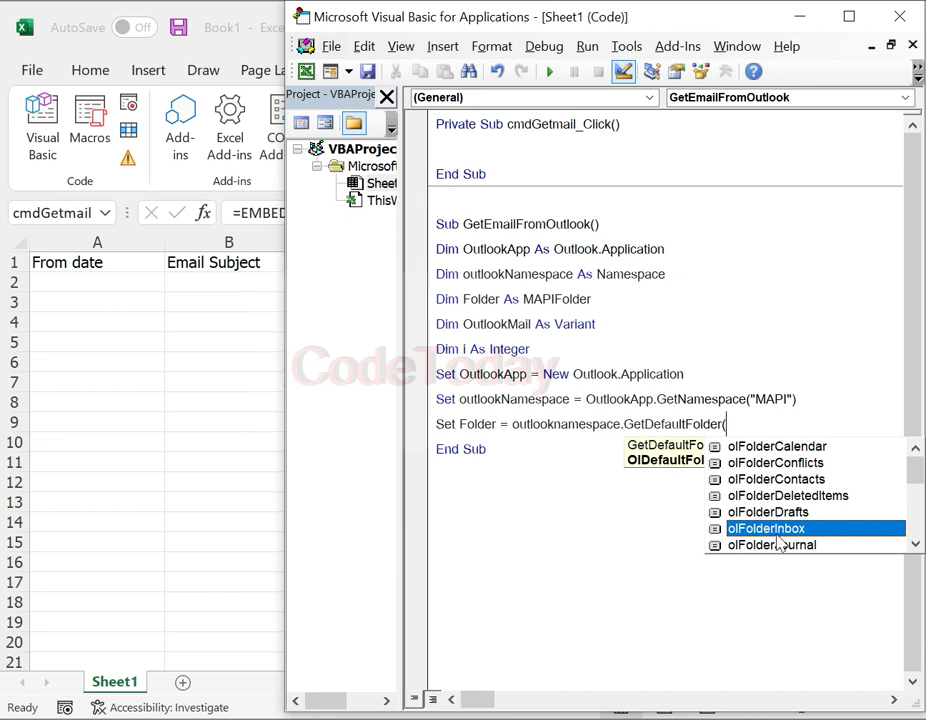
pyautogui.doubleClick(769, 529)
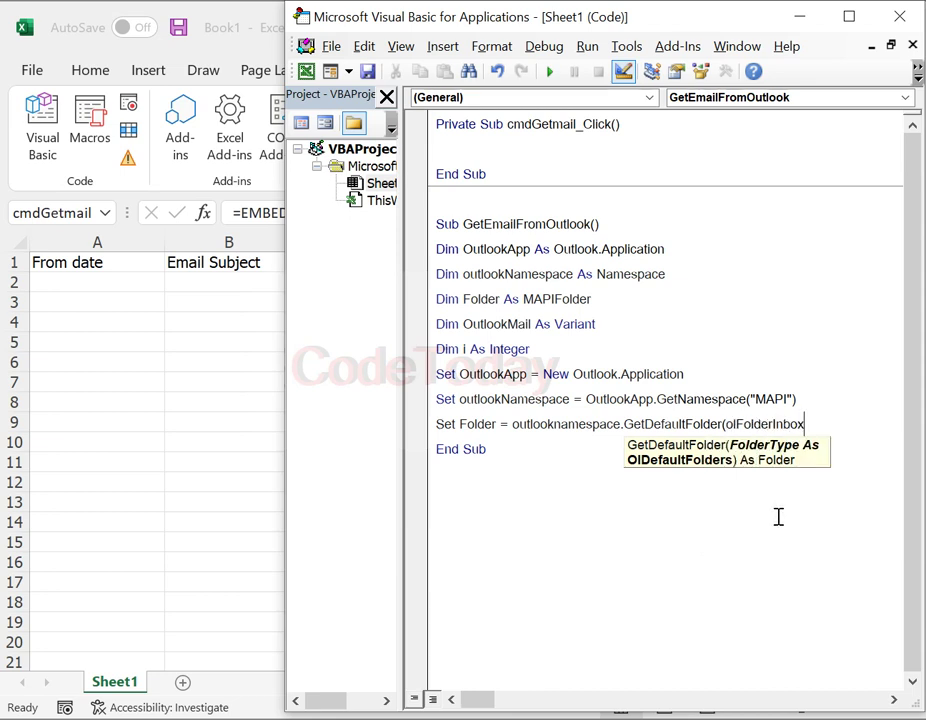
pyautogui.write(')')
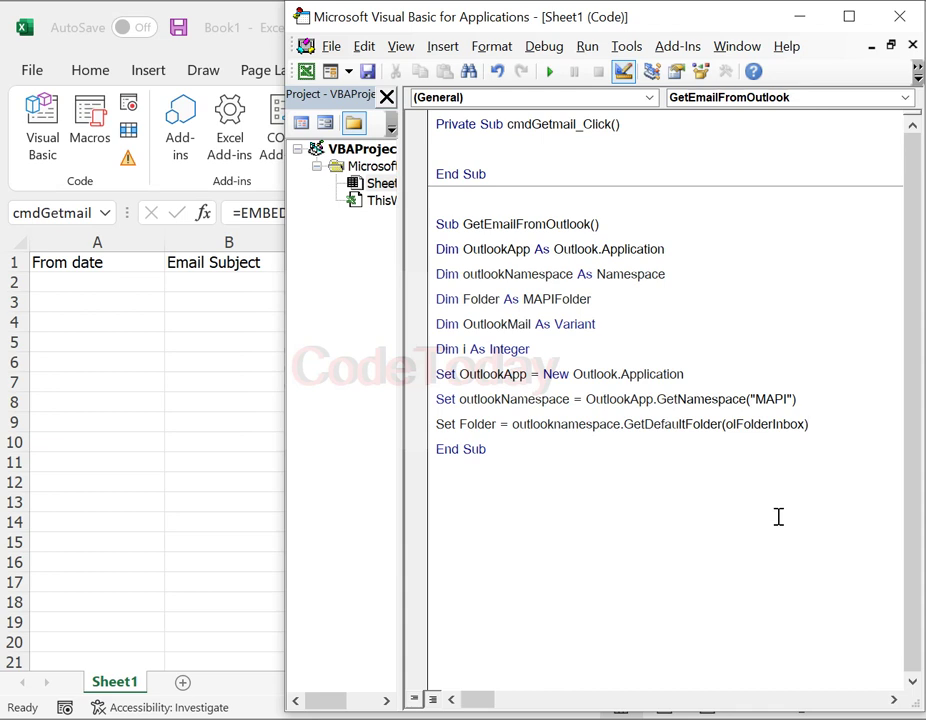
pyautogui.click(778, 517)
# Highlight the Folder variable and the olFolderInbox argument in the new line to review them
pyautogui.moveTo(810, 424); pyautogui.dragTo(678, 426)
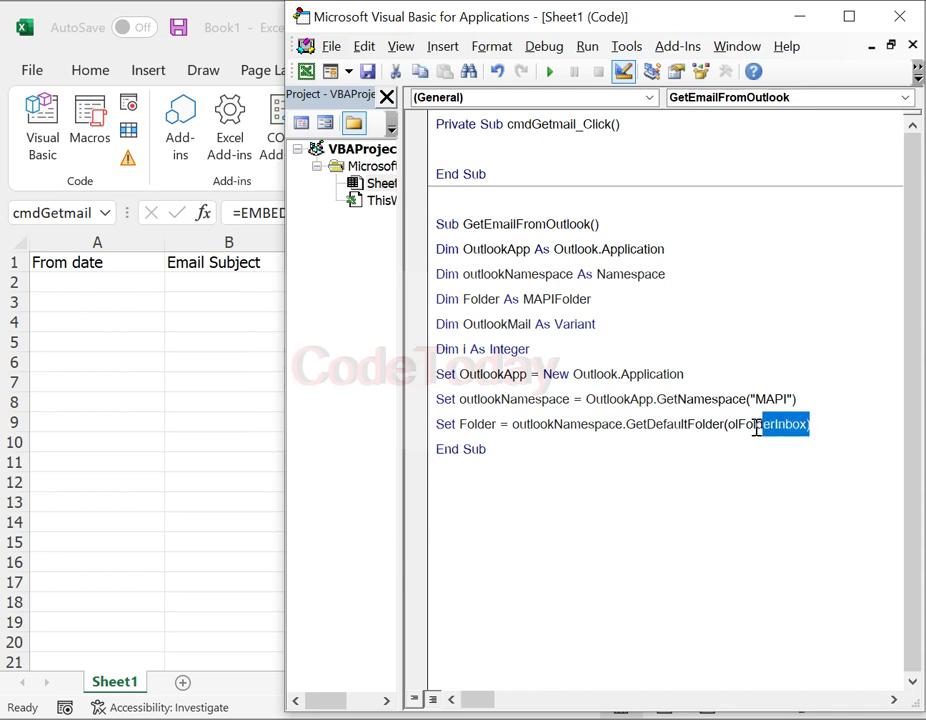
pyautogui.click(688, 484)
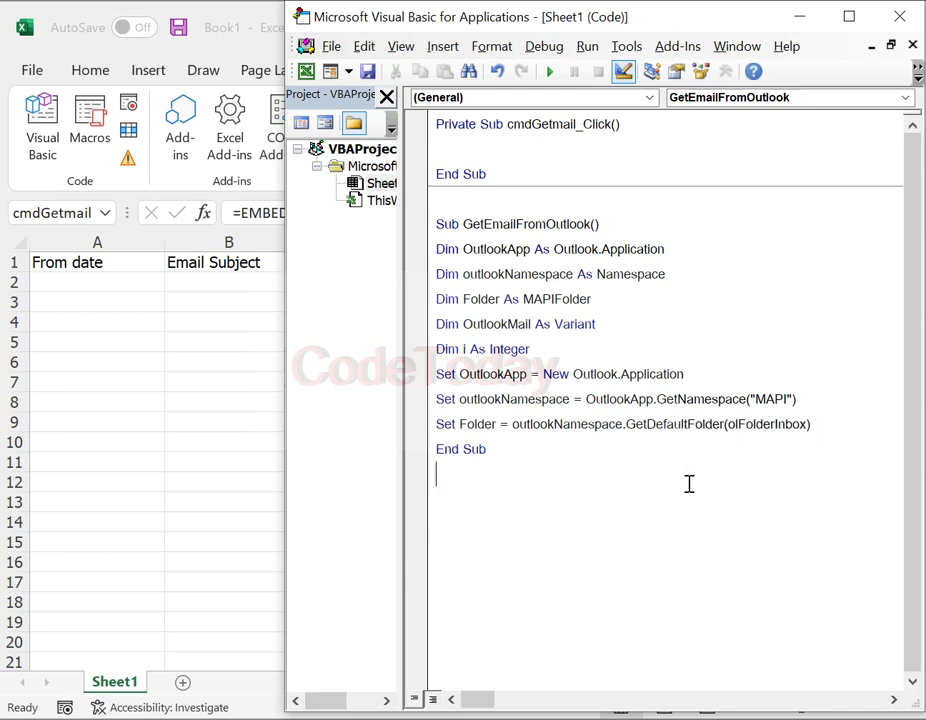
pyautogui.doubleClick(476, 424)
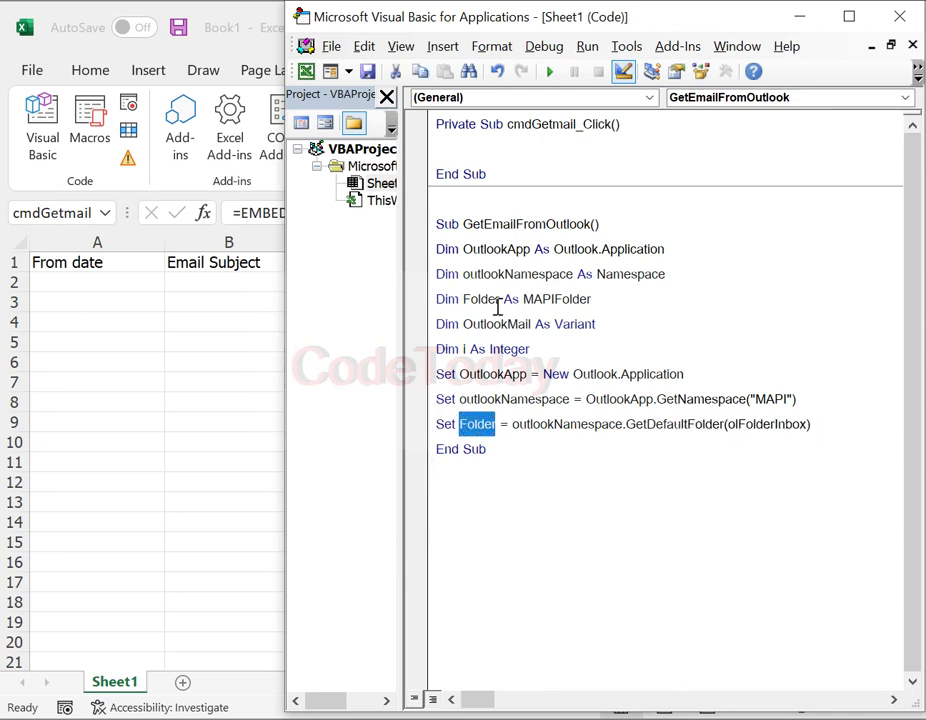
pyautogui.click(674, 477)
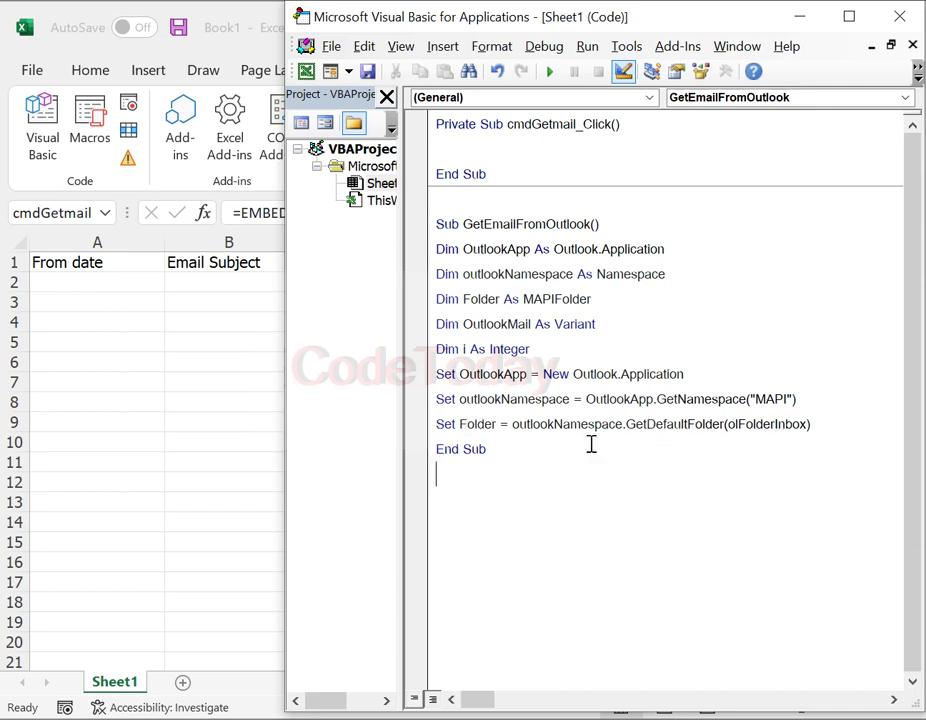
pyautogui.moveTo(810, 424); pyautogui.dragTo(653, 424)
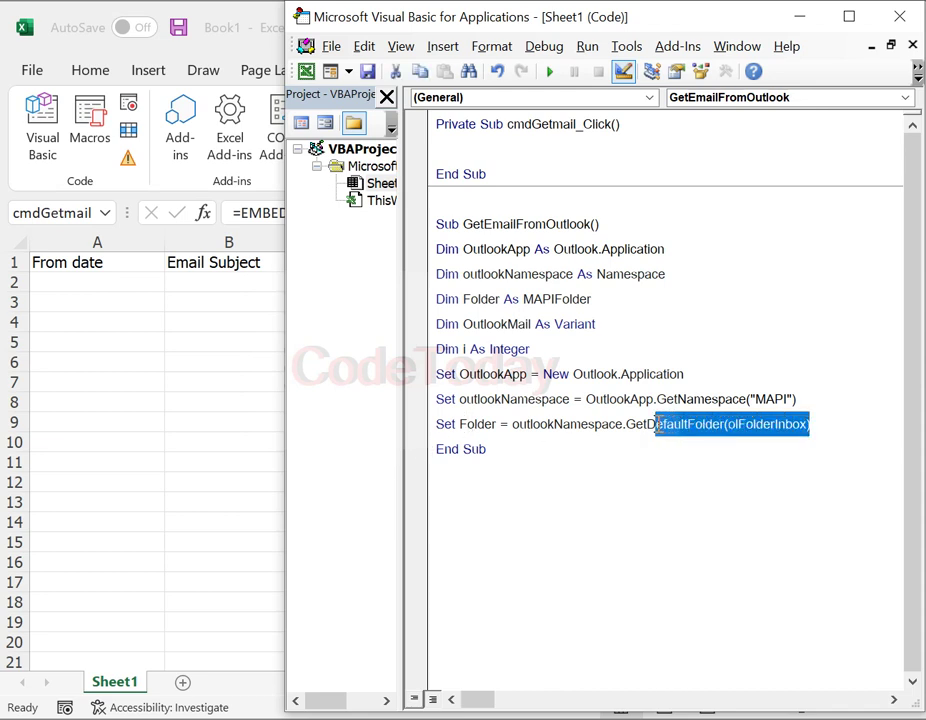
pyautogui.click(732, 437)
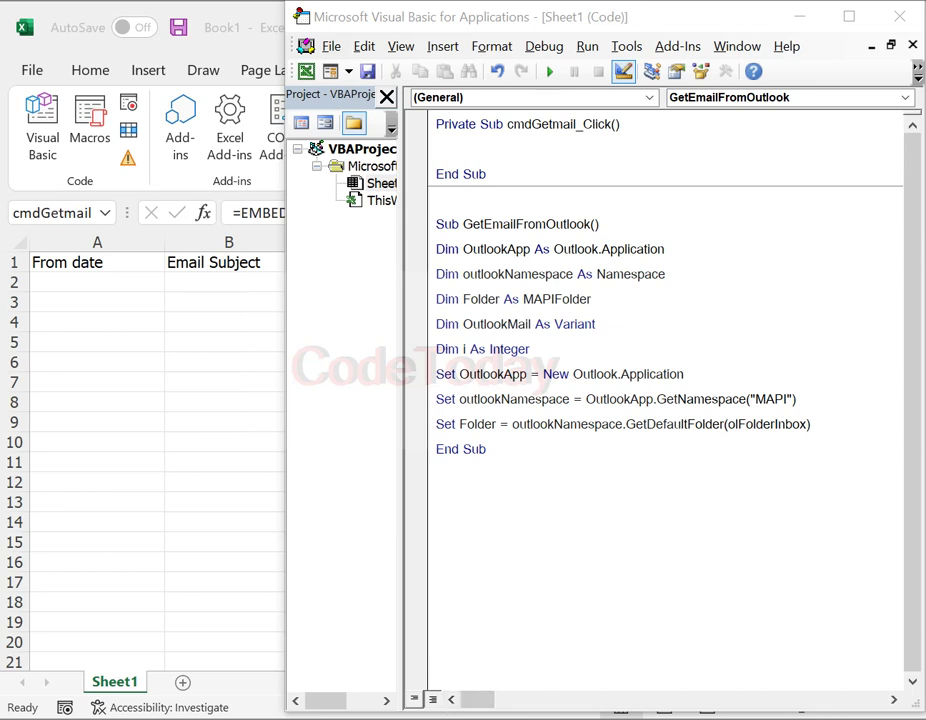
# Switch to Outlook and open the Inbox, briefly checking the full folder list
pyautogui.hotkey('alt', 'Tab')
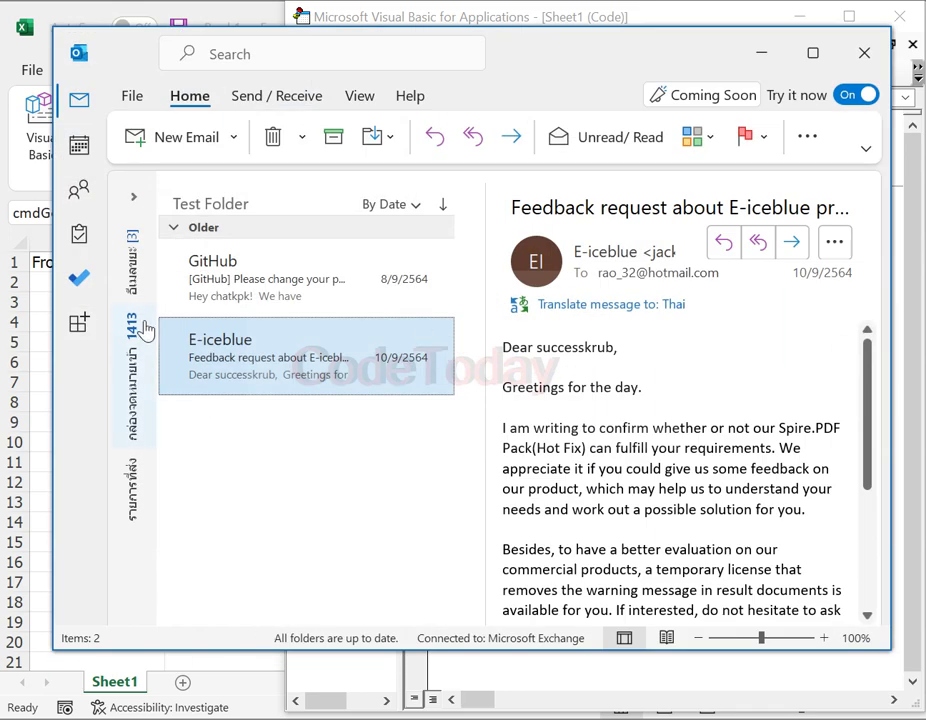
pyautogui.click(137, 420)
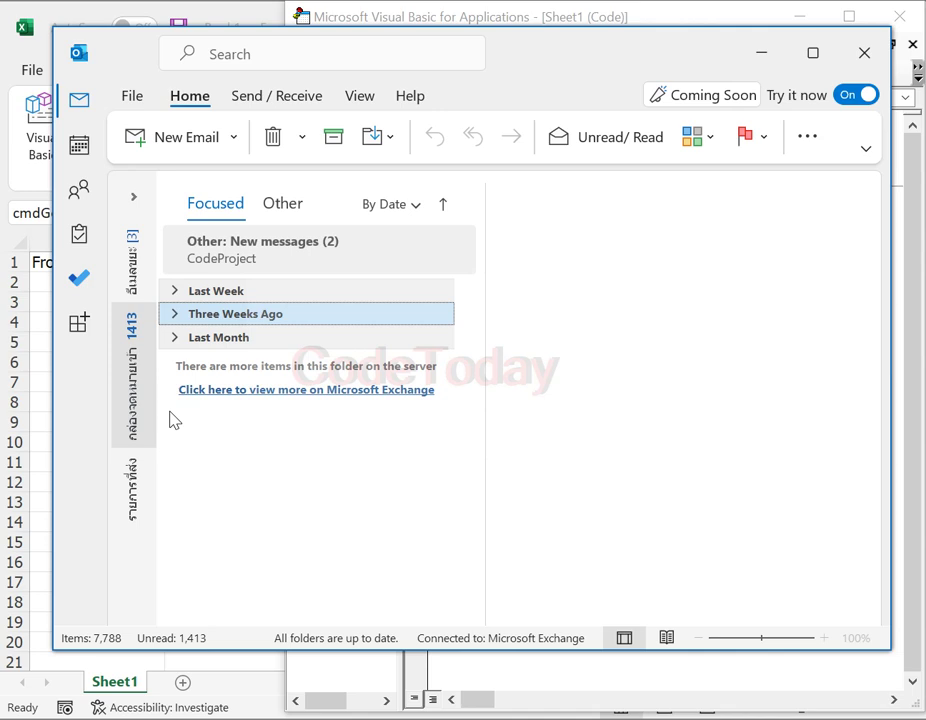
pyautogui.click(133, 200)
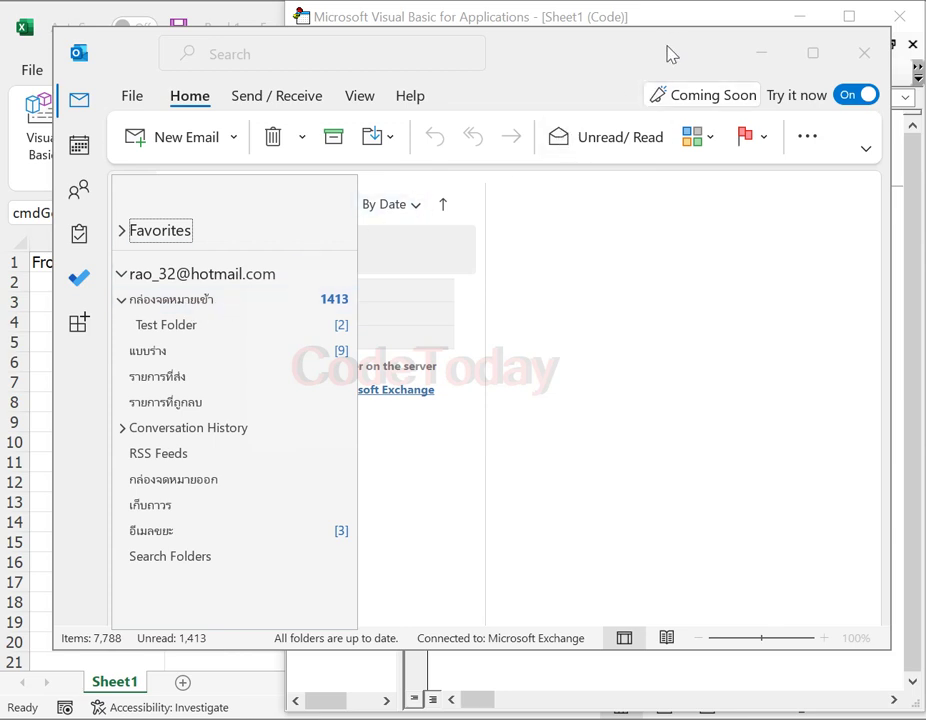
pyautogui.click(697, 70)
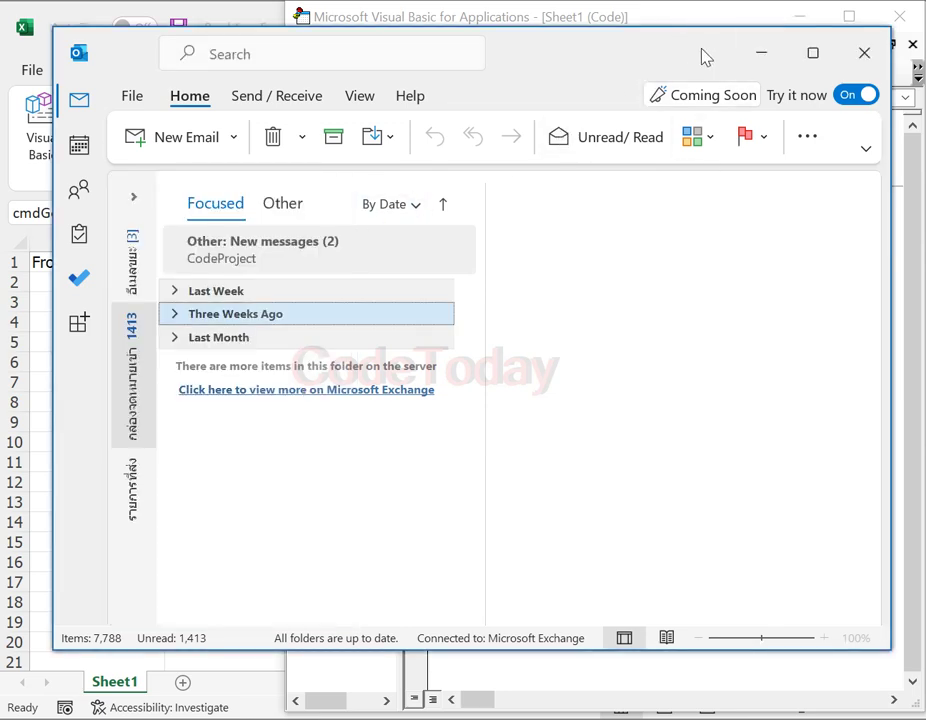
# Shift the Outlook window to uncover the VBA code, then select the Three Weeks Ago group
pyautogui.moveTo(703, 56)
pyautogui.mouseDown()
pyautogui.moveTo(760, 450)
pyautogui.moveTo(780, 250)
pyautogui.mouseUp()
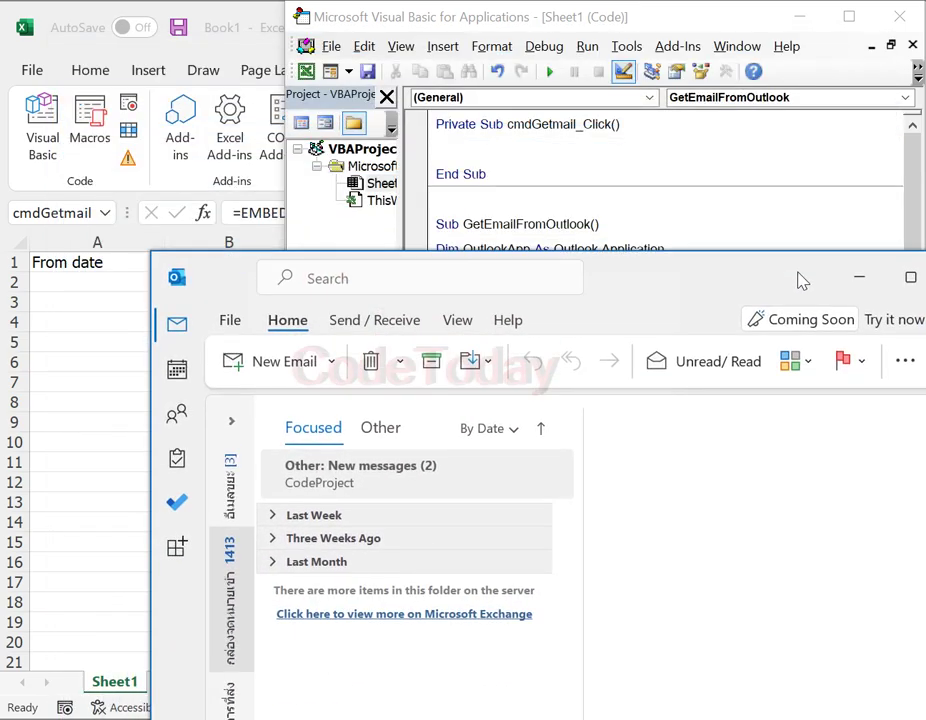
pyautogui.click(209, 392)
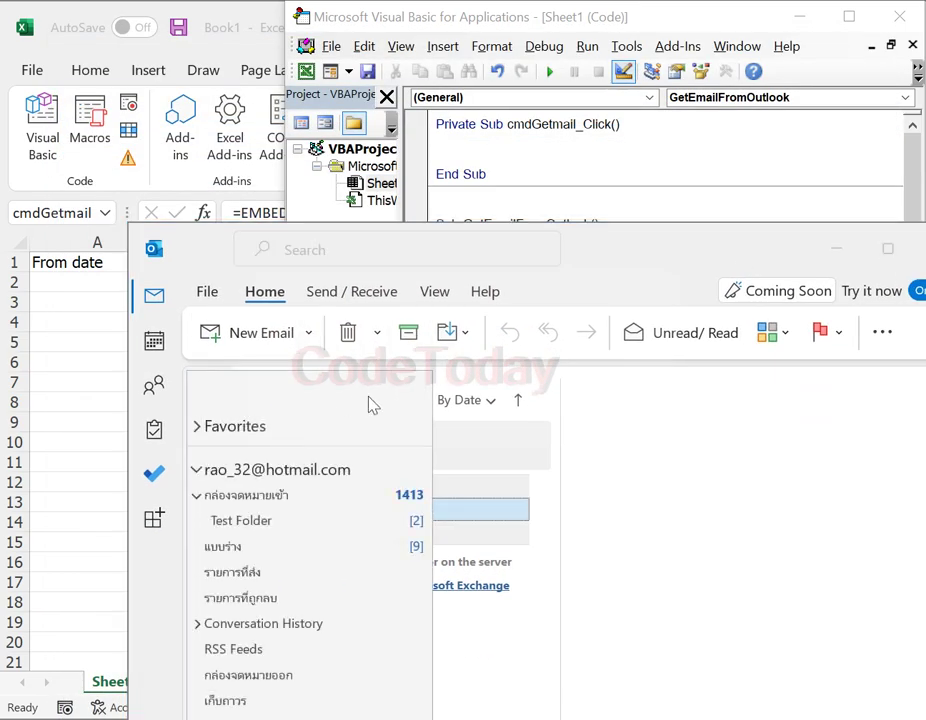
pyautogui.moveTo(642, 256)
pyautogui.mouseDown()
pyautogui.moveTo(722, 509)
pyautogui.moveTo(715, 481)
pyautogui.mouseUp()
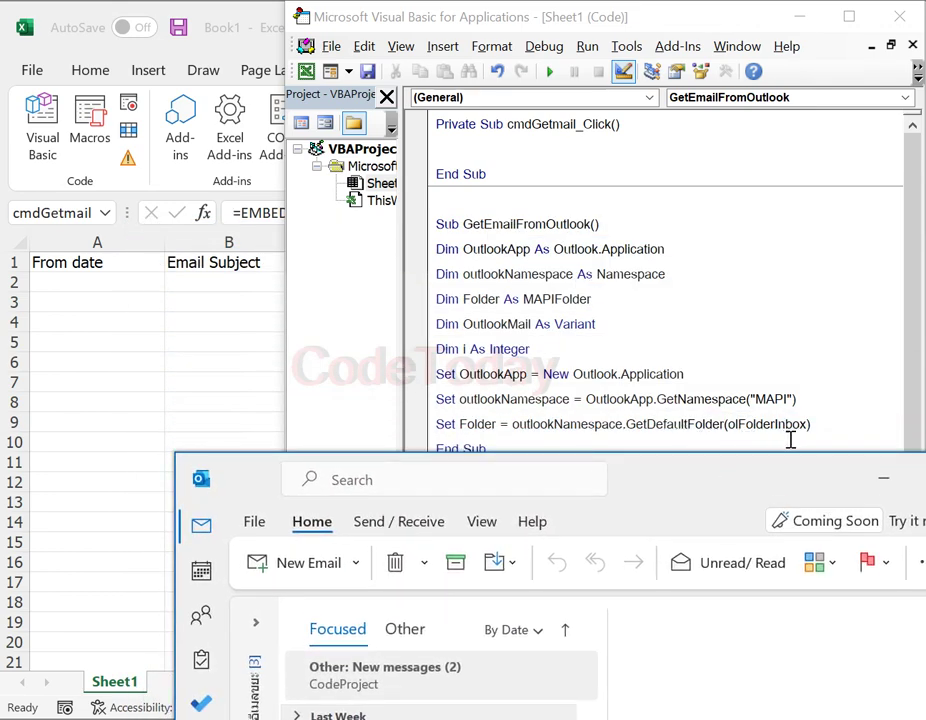
pyautogui.moveTo(790, 477)
pyautogui.mouseDown()
pyautogui.moveTo(720, 346)
pyautogui.moveTo(699, 145)
pyautogui.mouseUp()
pyautogui.click(314, 384)
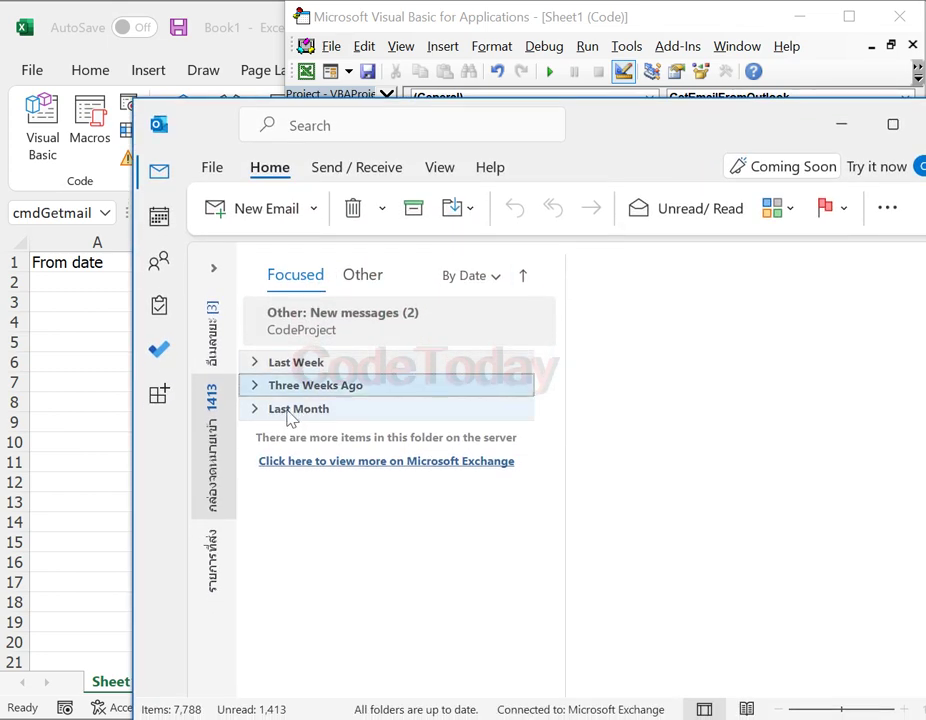
pyautogui.click(213, 274)
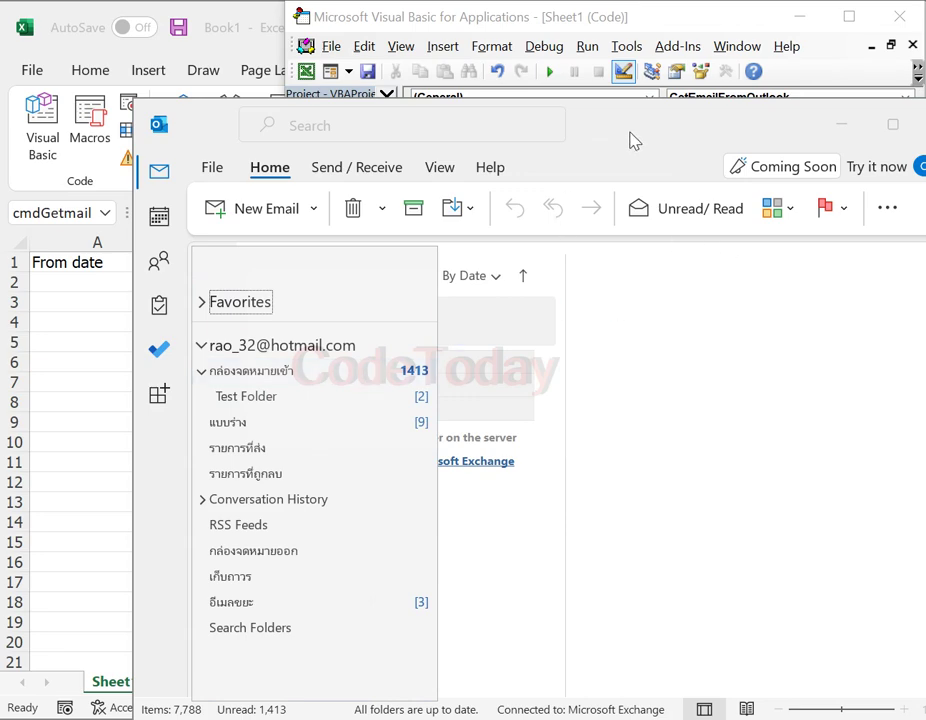
pyautogui.click(593, 345)
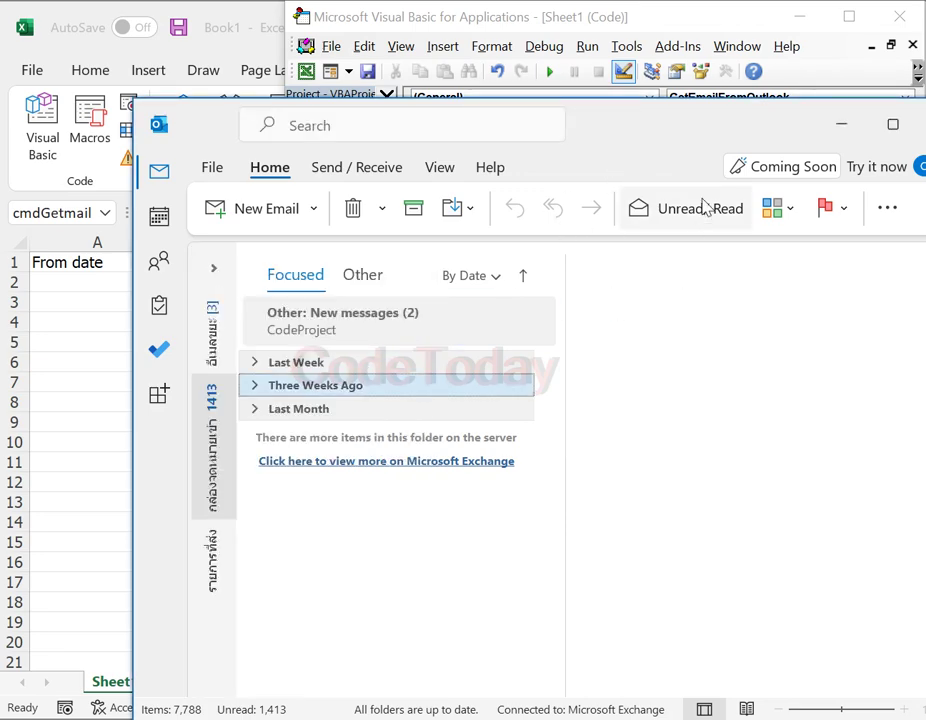
# Reposition the Outlook window over the code and keep the Inbox as the open folder
pyautogui.moveTo(676, 122)
pyautogui.mouseDown()
pyautogui.moveTo(727, 358)
pyautogui.moveTo(704, 495)
pyautogui.mouseUp()
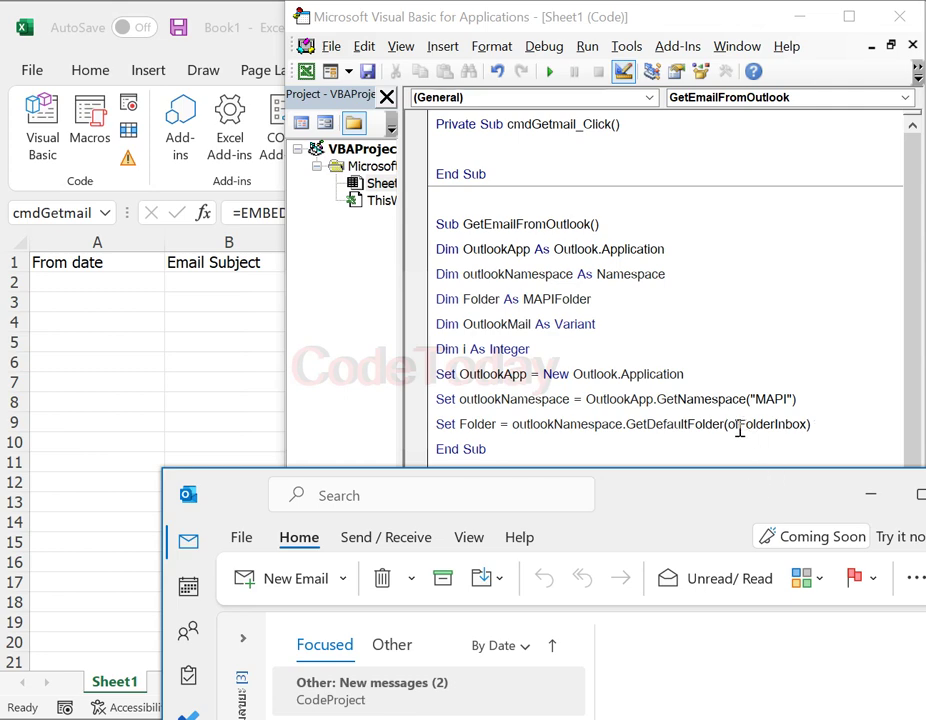
pyautogui.moveTo(725, 490); pyautogui.dragTo(679, 102)
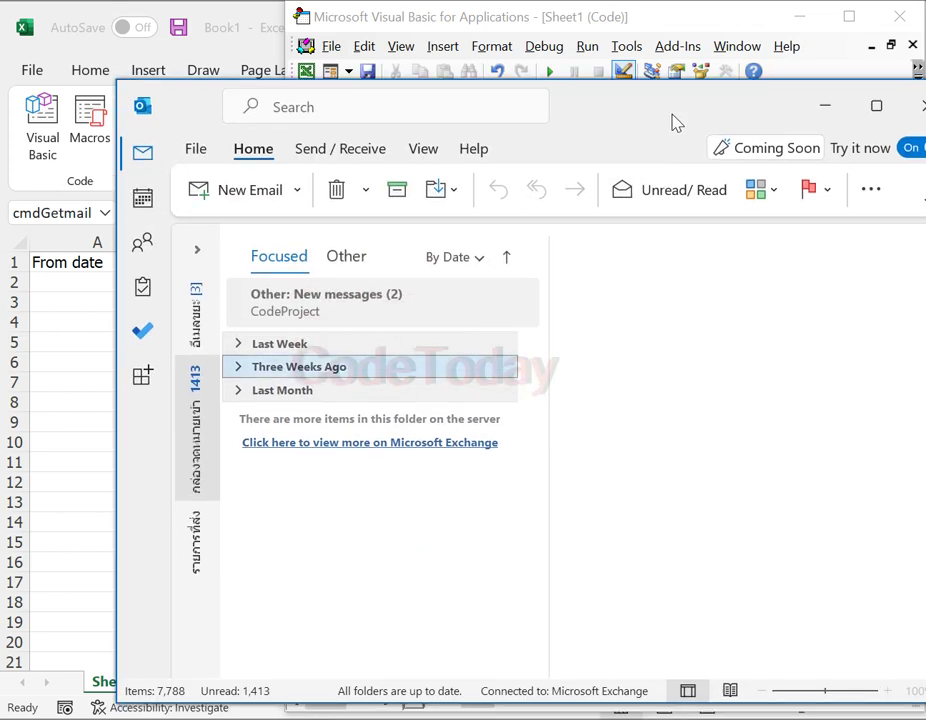
pyautogui.moveTo(715, 111); pyautogui.dragTo(759, 157)
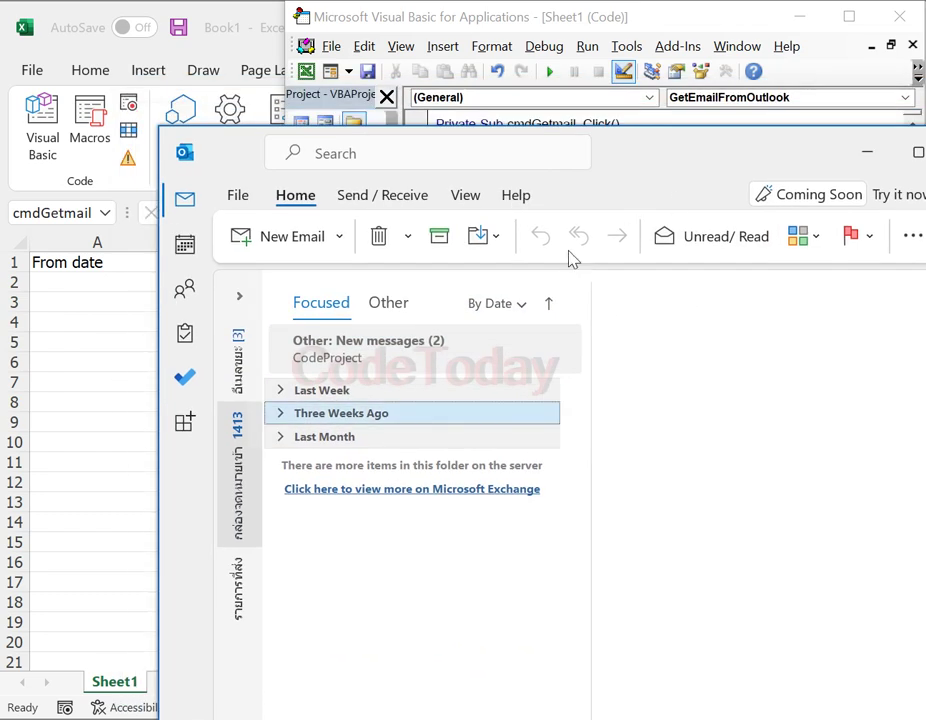
pyautogui.click(240, 302)
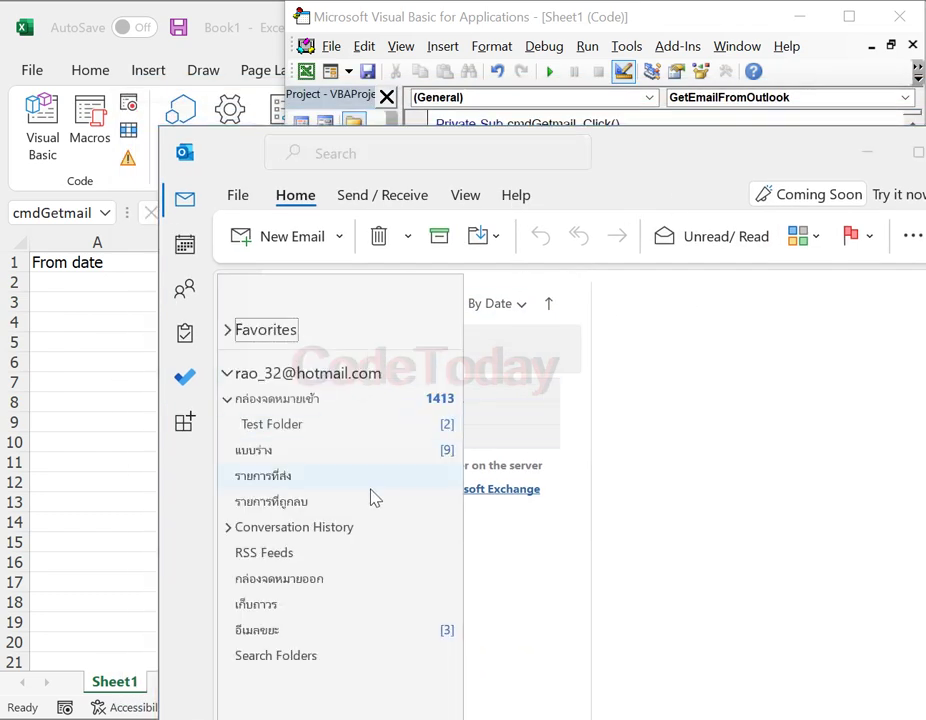
pyautogui.click(305, 402)
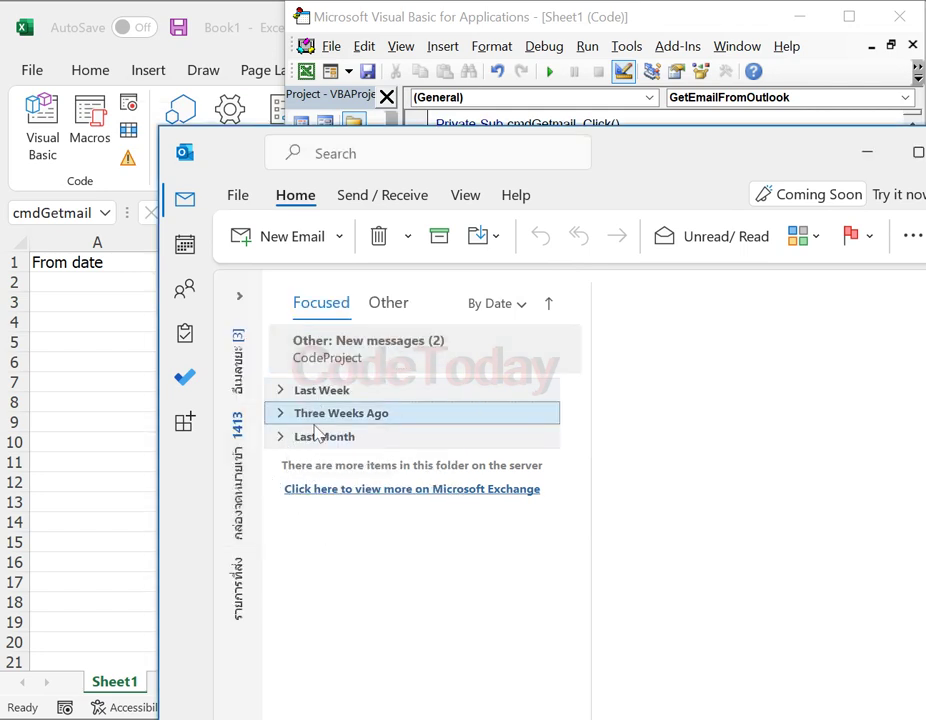
# Reselect the Inbox and expand its Last Week group to list three Zoom emails
pyautogui.click(238, 445)
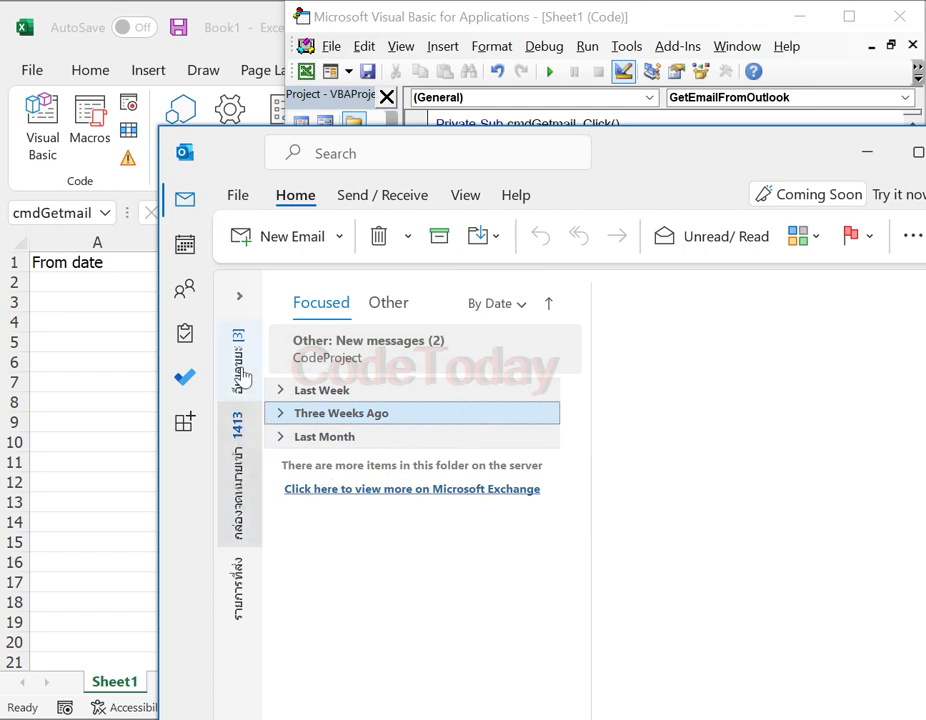
pyautogui.click(241, 299)
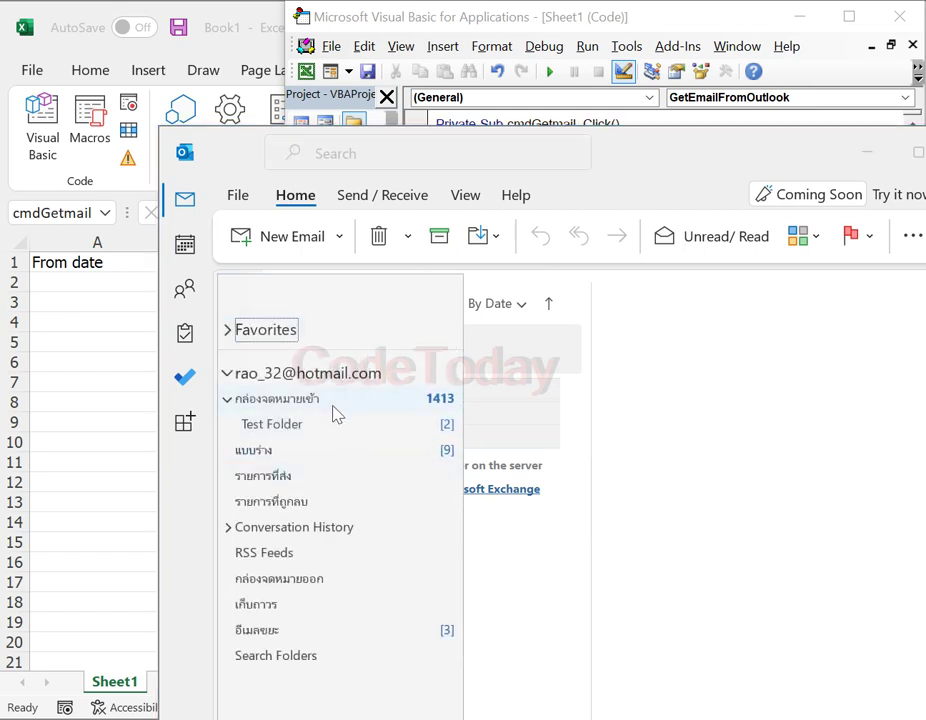
pyautogui.click(334, 410)
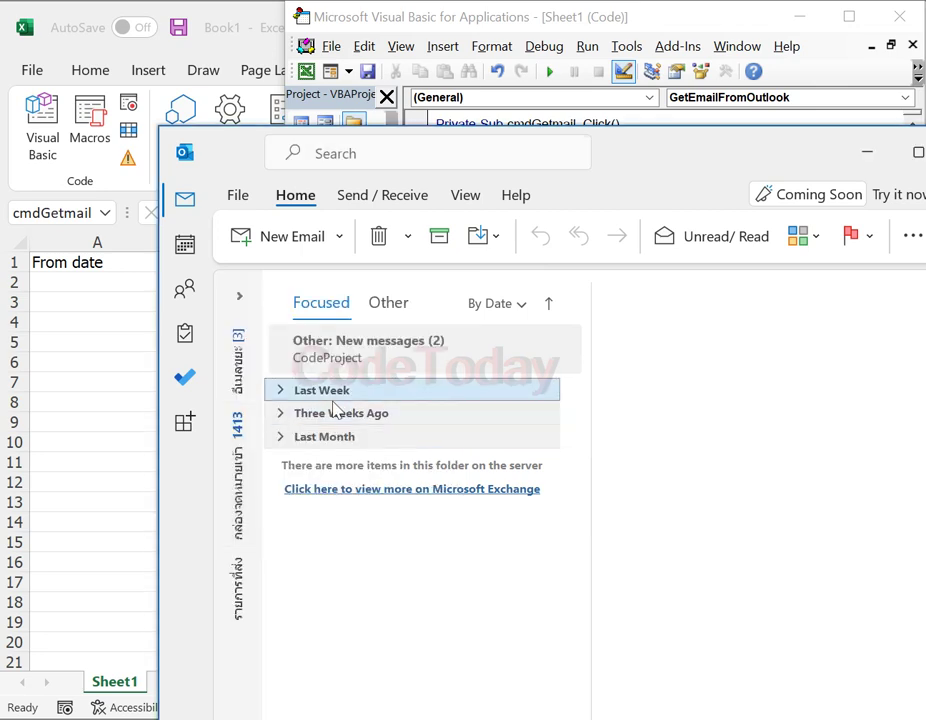
pyautogui.click(282, 396)
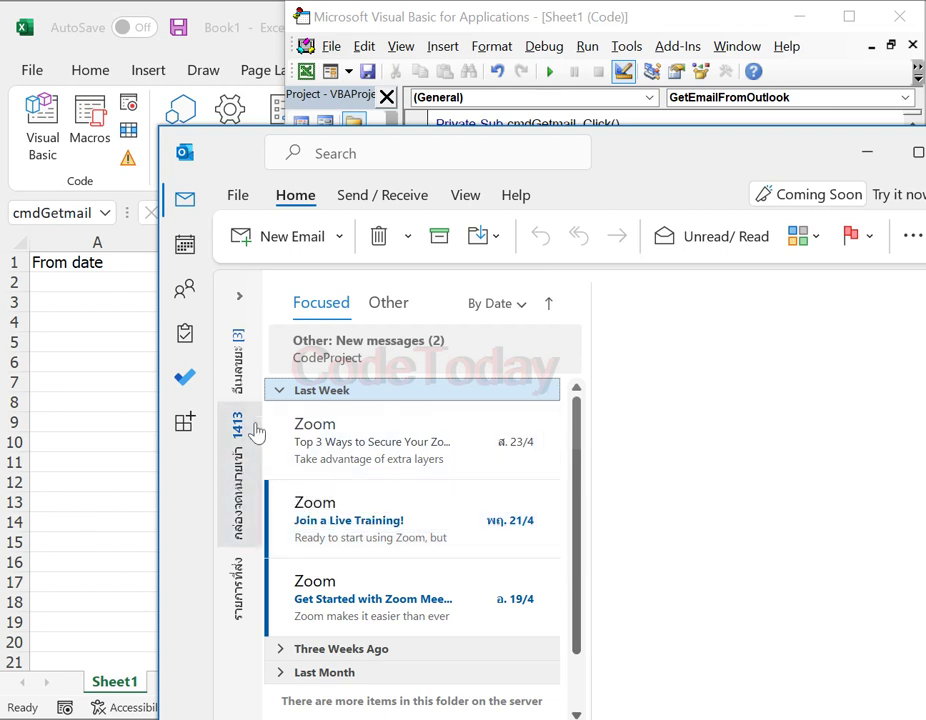
pyautogui.click(245, 320)
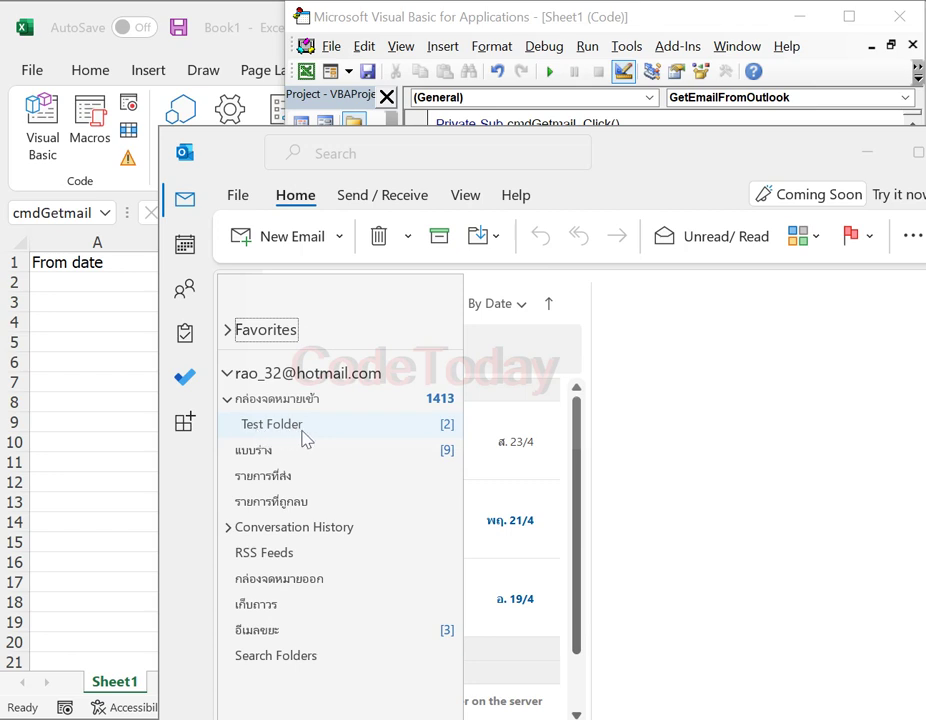
# Check the GitHub and E-iceblue messages in Outlook's Test Folder, then minimize Outlook
pyautogui.click(446, 430)
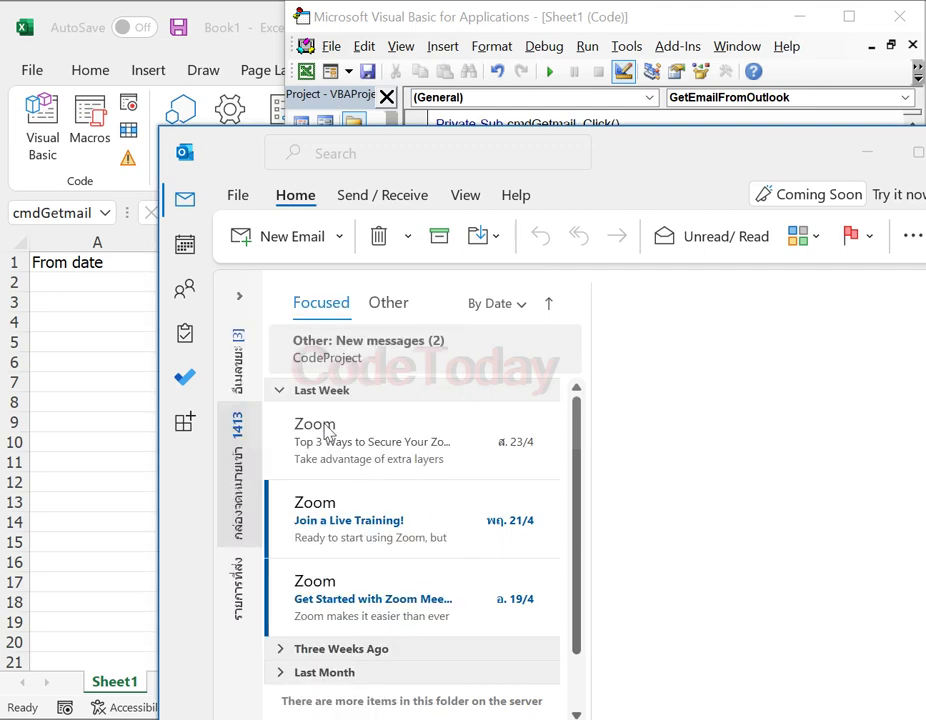
pyautogui.click(393, 438)
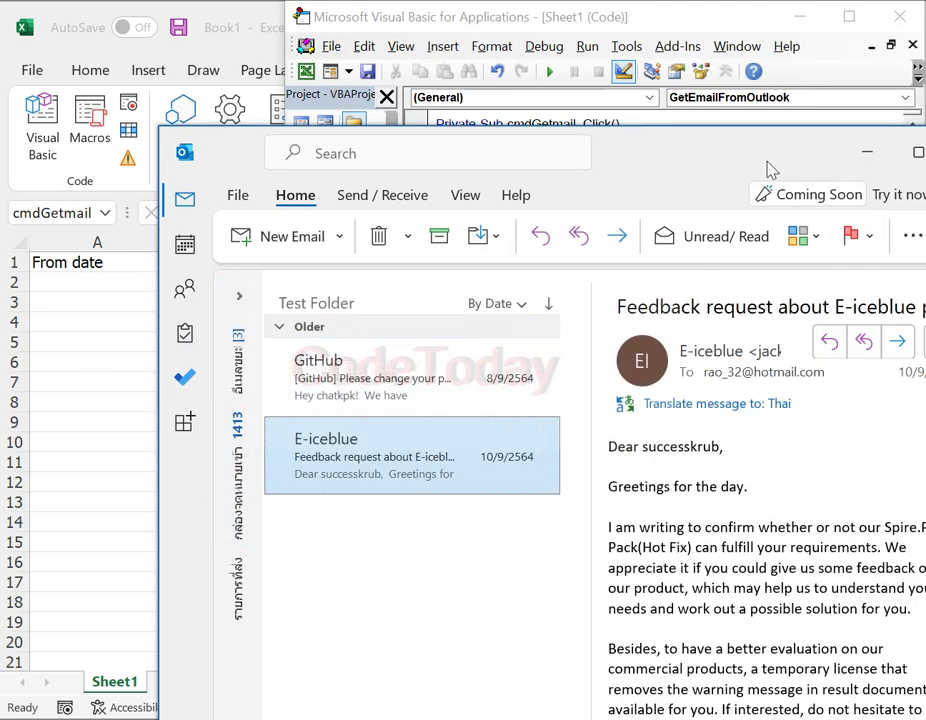
pyautogui.moveTo(767, 169); pyautogui.dragTo(645, 169)
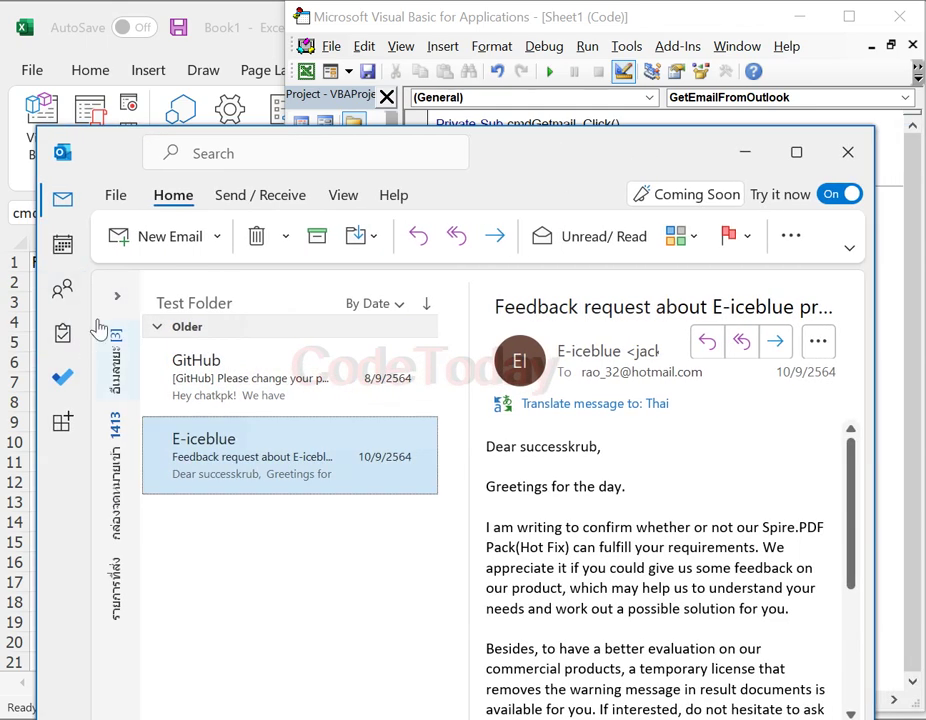
pyautogui.click(117, 297)
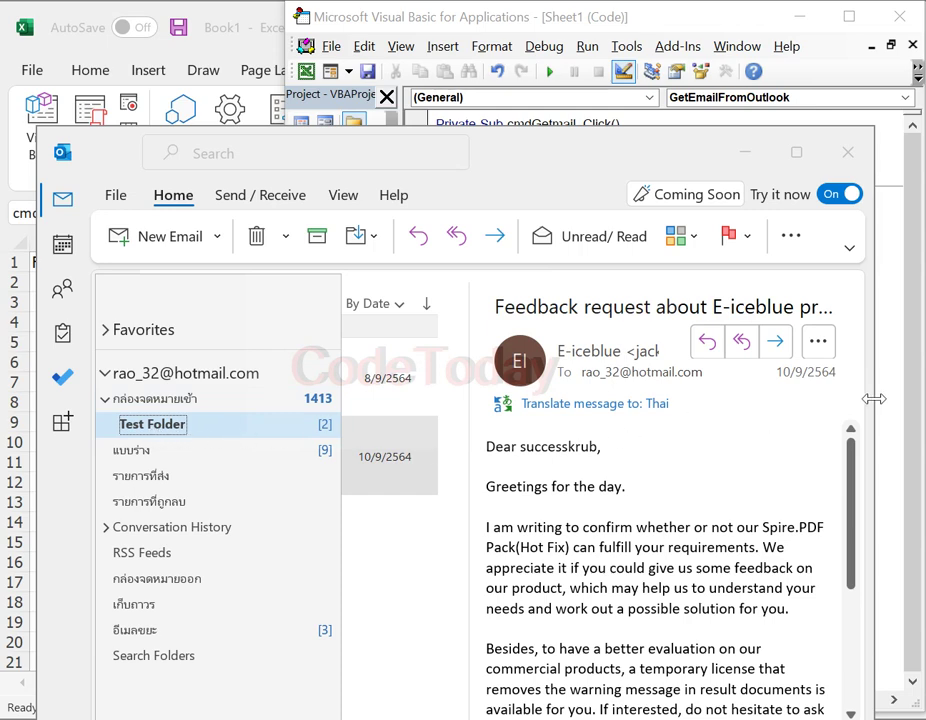
pyautogui.click(745, 158)
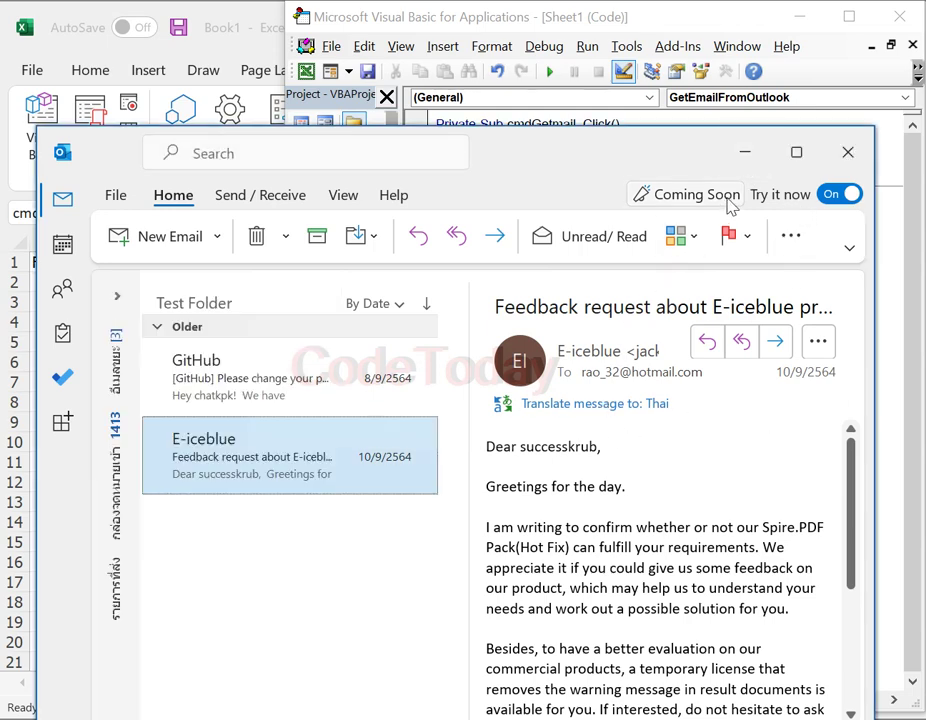
pyautogui.click(746, 157)
# Append .Folders("Test Folder") to the Set Folder line and start a new line
pyautogui.click(823, 429)
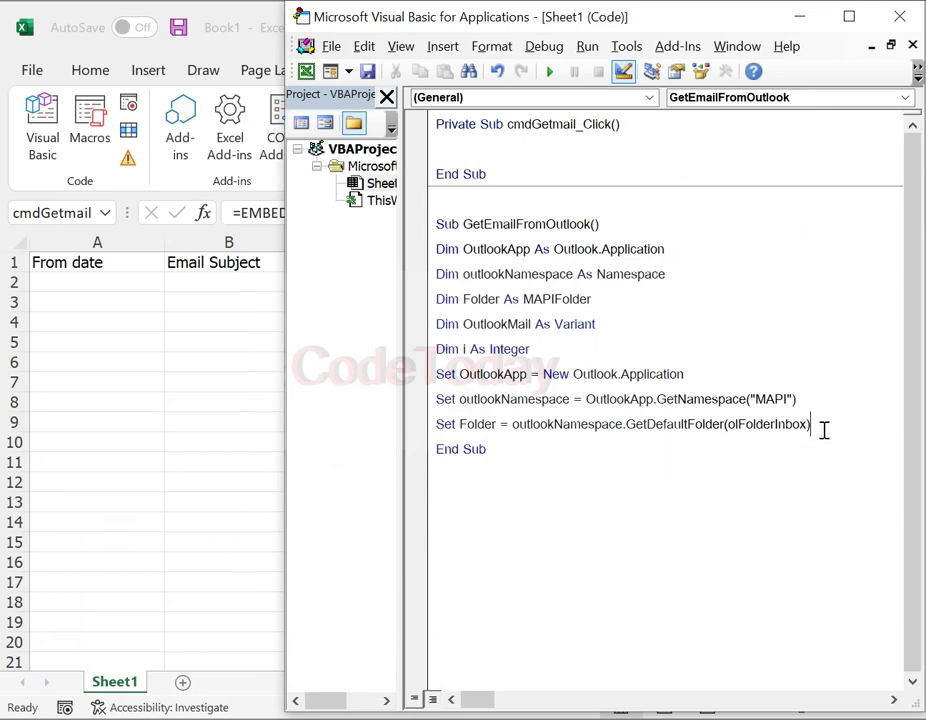
pyautogui.write('.')
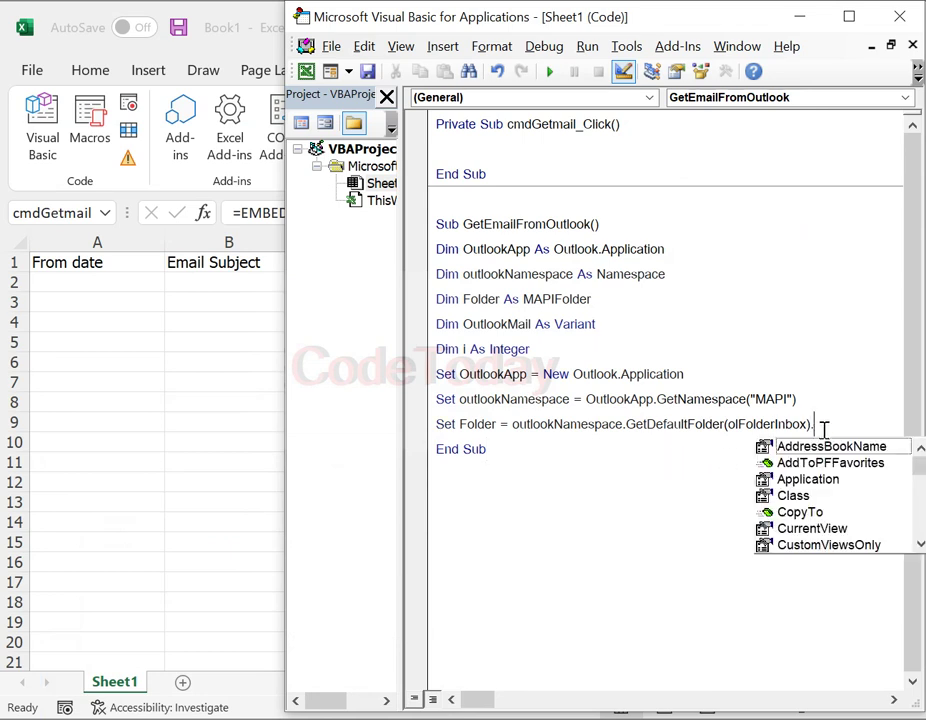
pyautogui.write('fol')
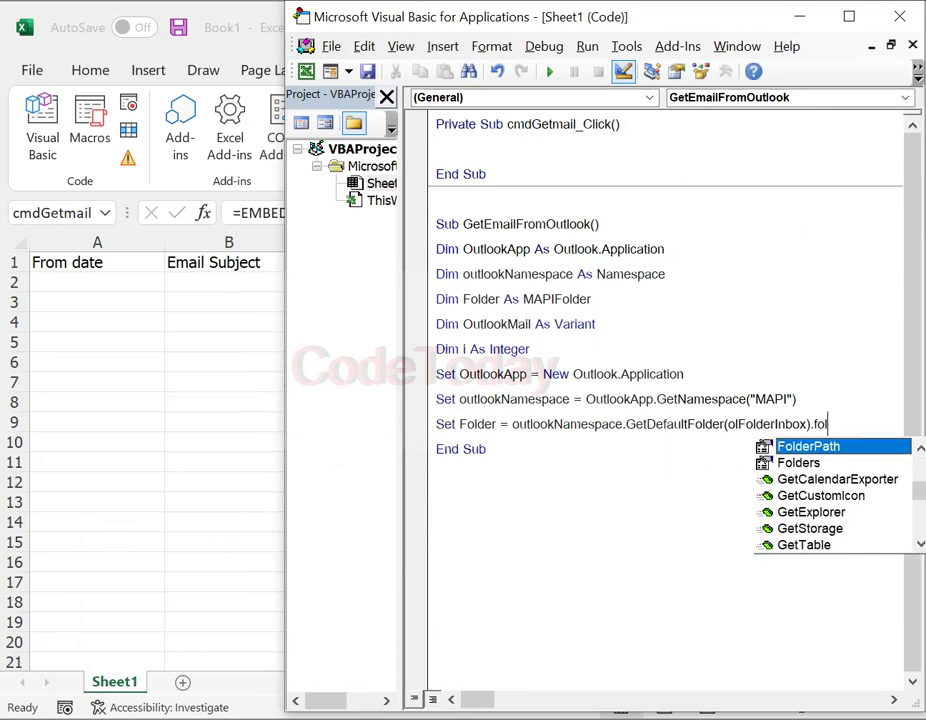
pyautogui.press('Down')
pyautogui.press('Tab')
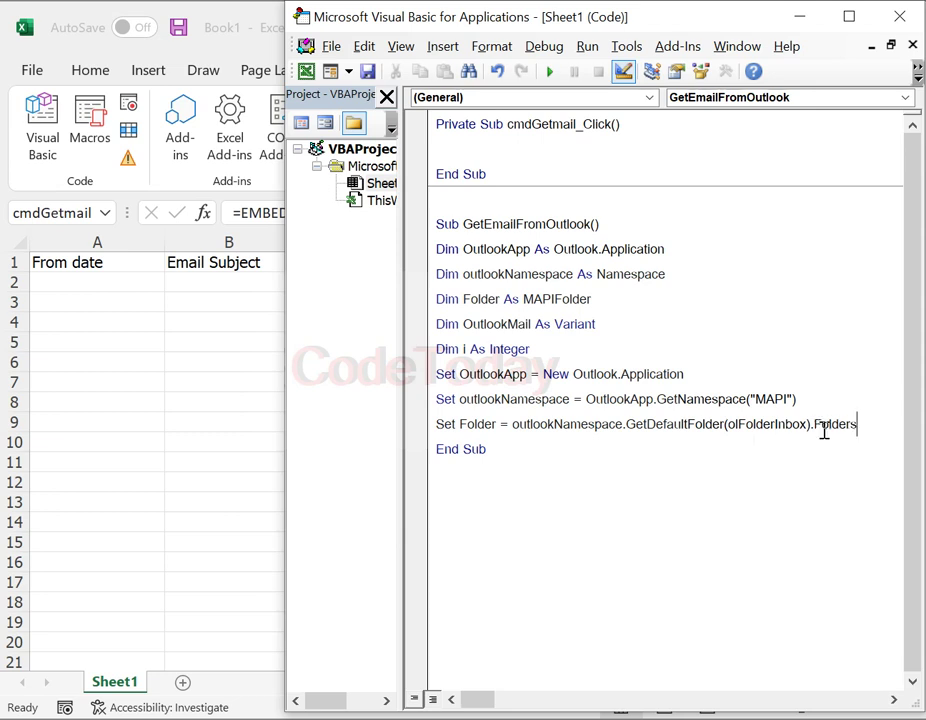
pyautogui.write('"(')
pyautogui.write('Test')
pyautogui.write(' Folder')
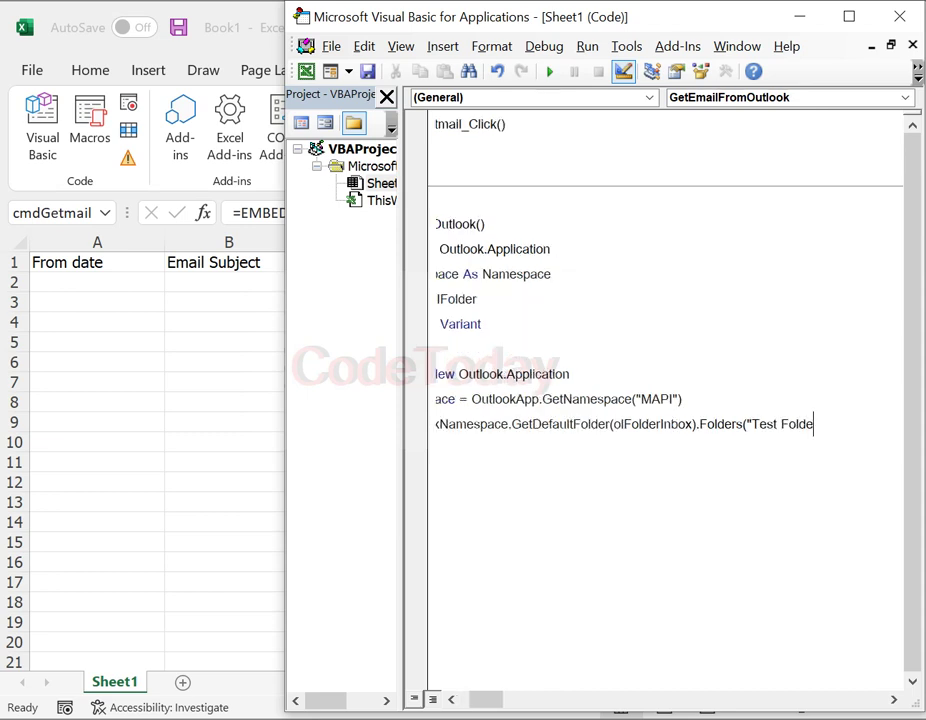
pyautogui.write('")')
pyautogui.press('Return')
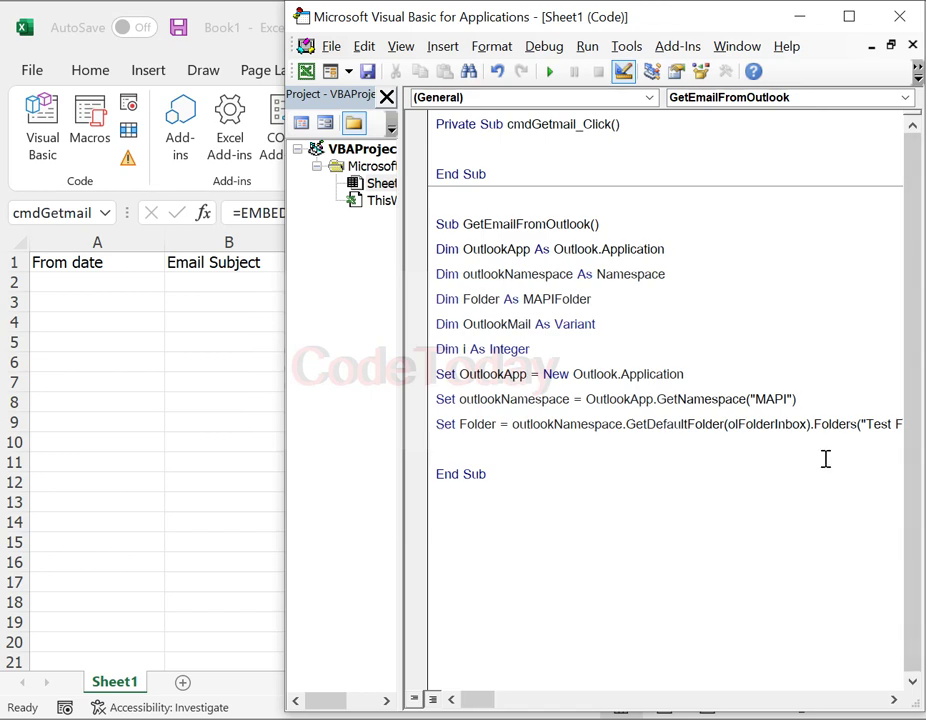
pyautogui.click(137, 716)
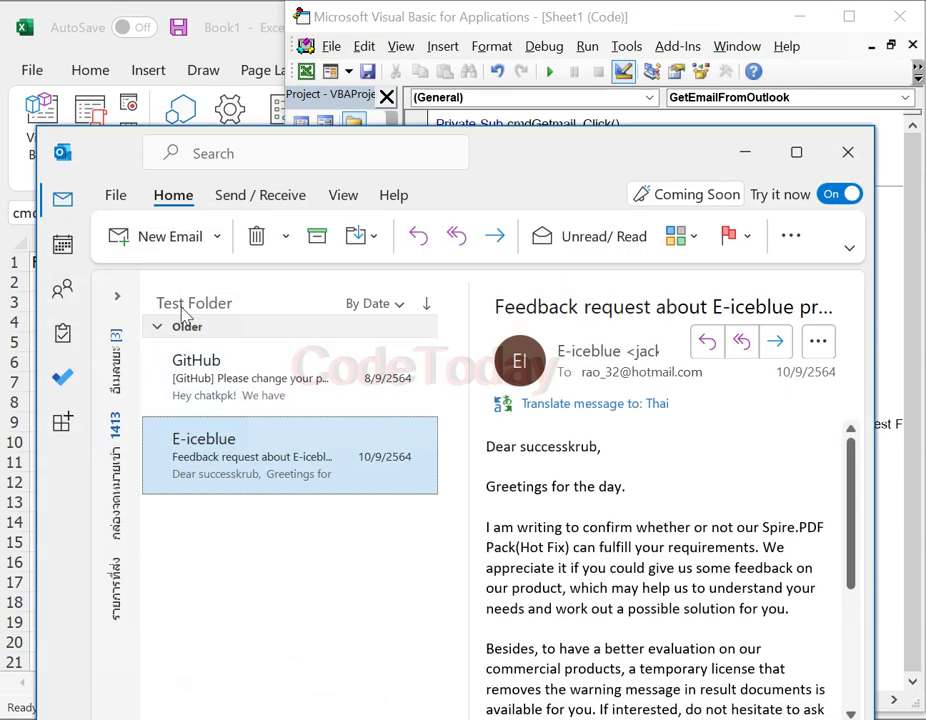
pyautogui.click(118, 296)
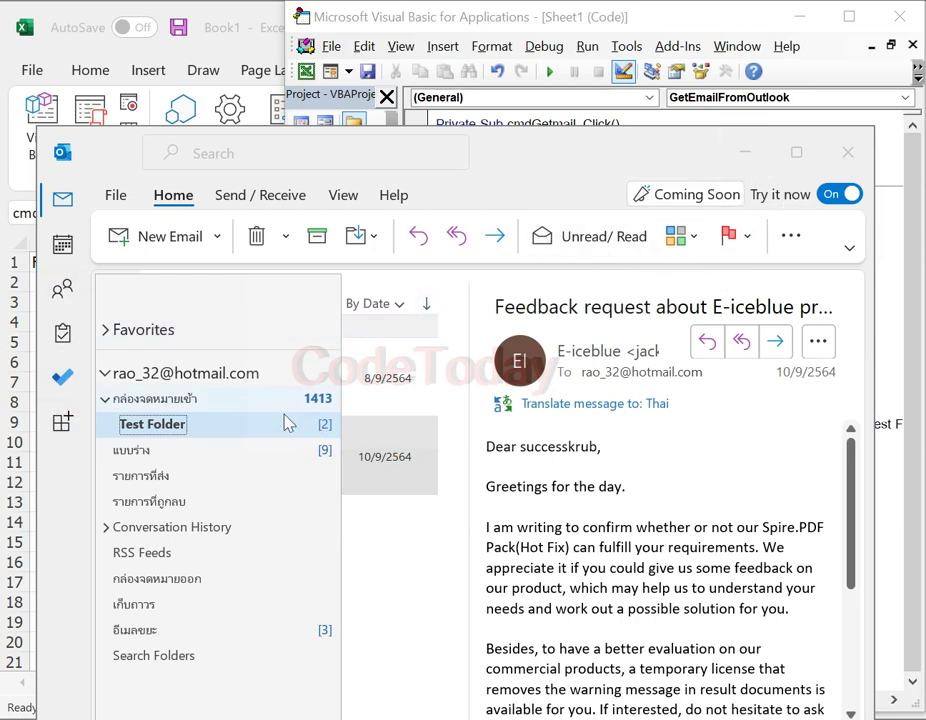
pyautogui.click(459, 455)
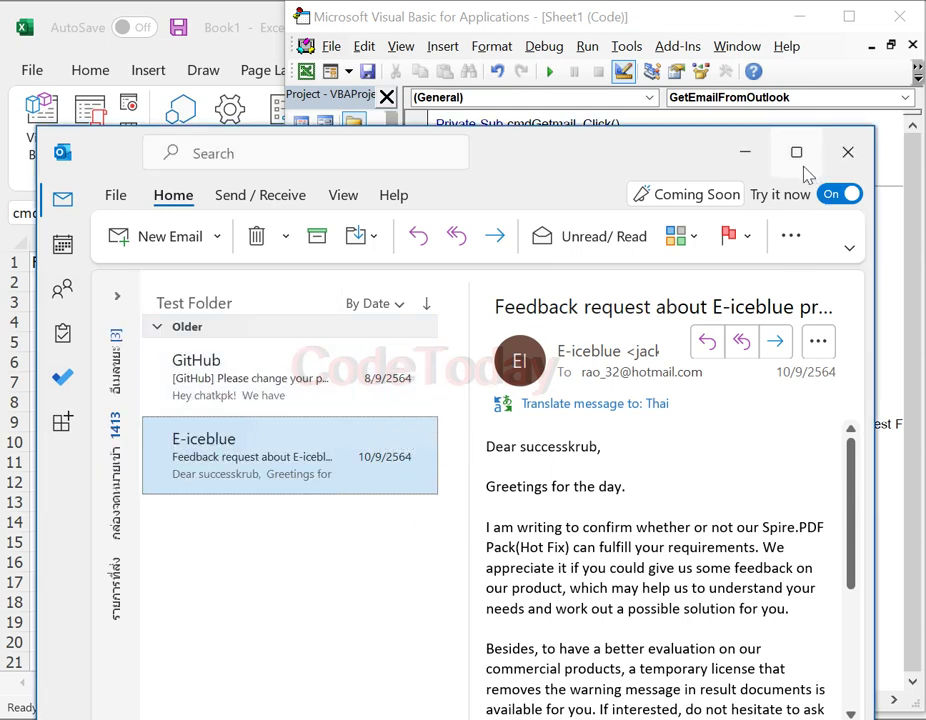
pyautogui.click(745, 160)
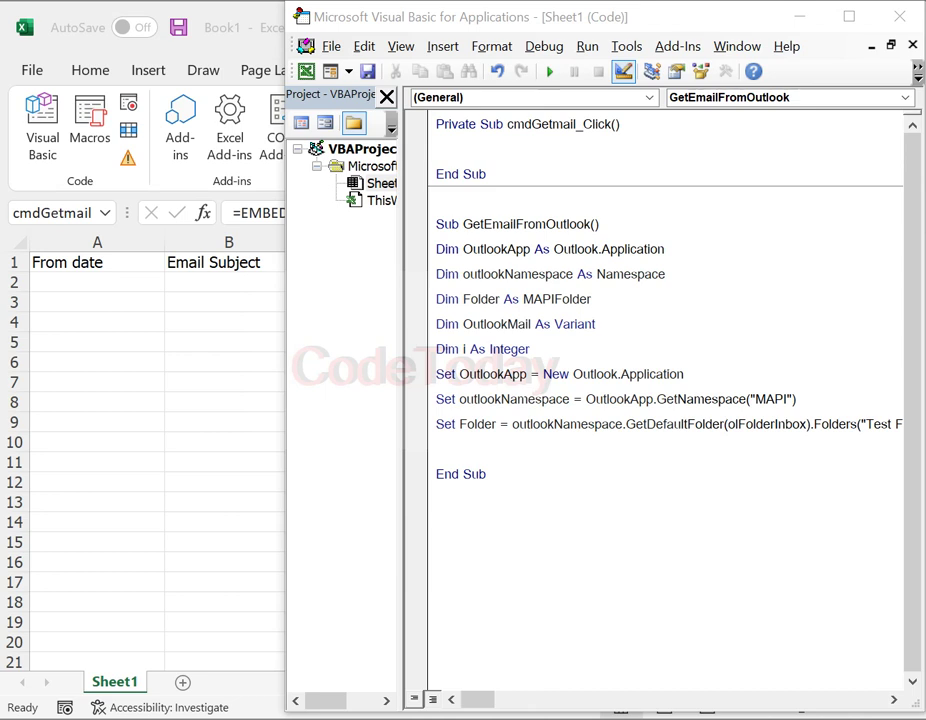
# Add an i = i line, then type 'For each out outlookmail in Folder.items' below it
pyautogui.click(450, 444)
pyautogui.write('i =')
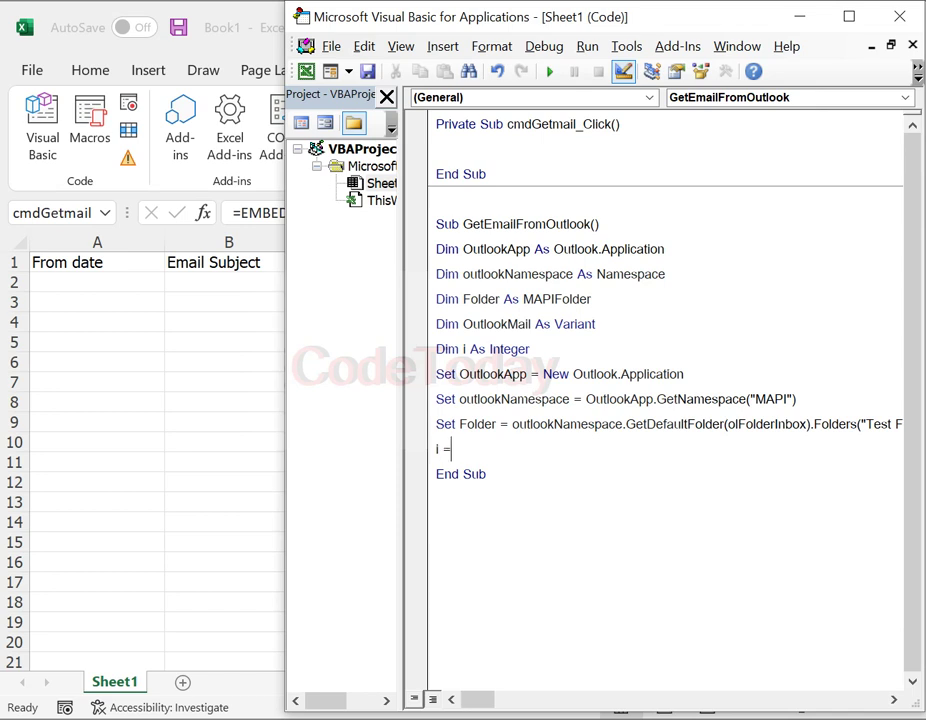
pyautogui.write('i')
pyautogui.press('Return')
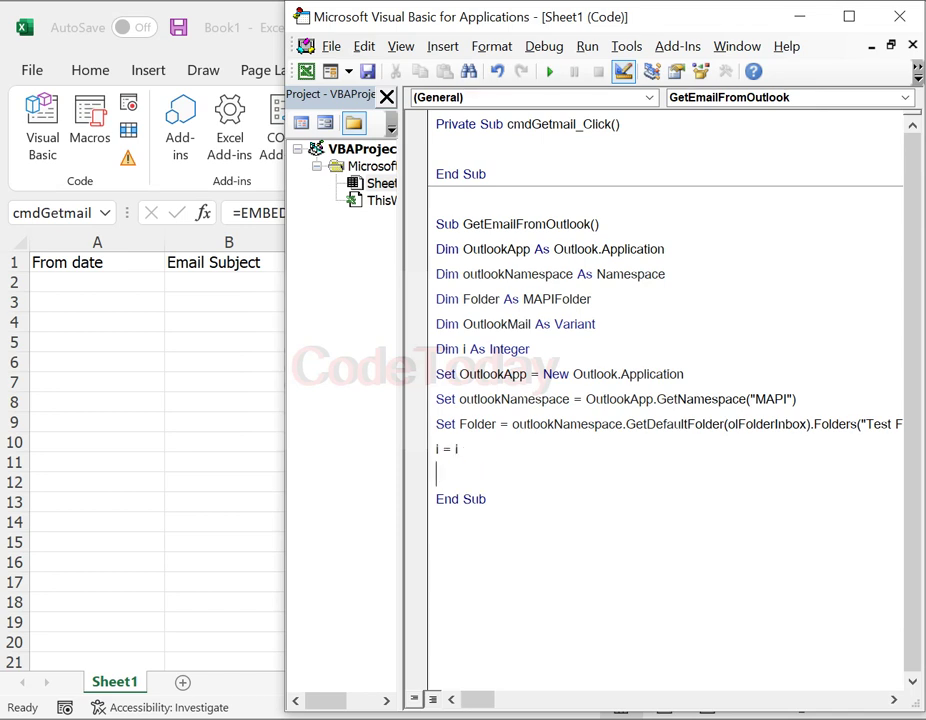
pyautogui.write('For eac')
pyautogui.write('h o')
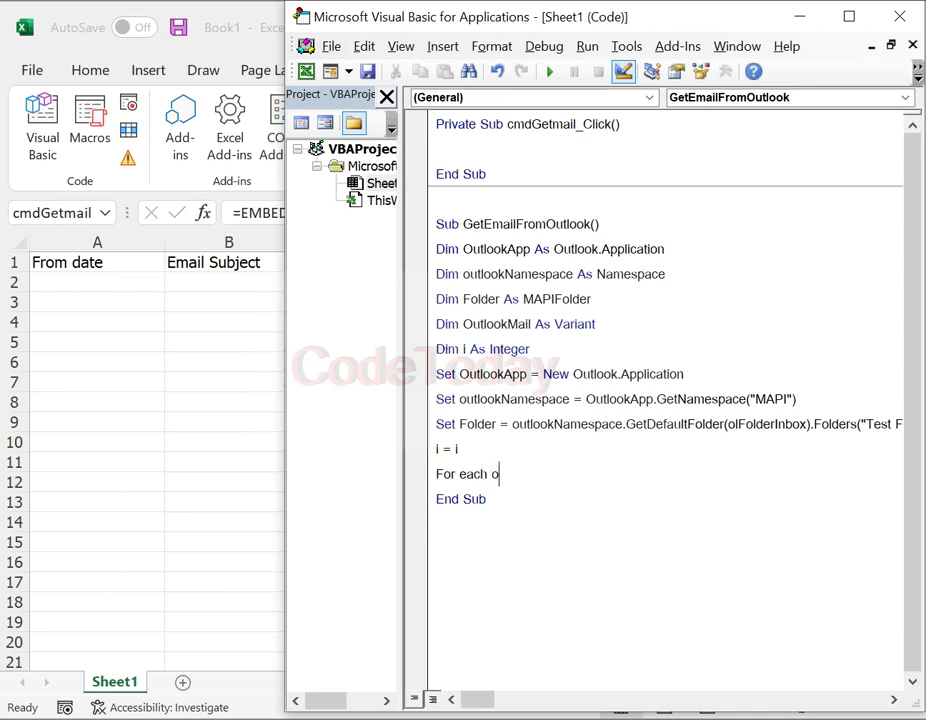
pyautogui.write('ut ')
pyautogui.write('ou')
pyautogui.write('t')
pyautogui.write('lookm')
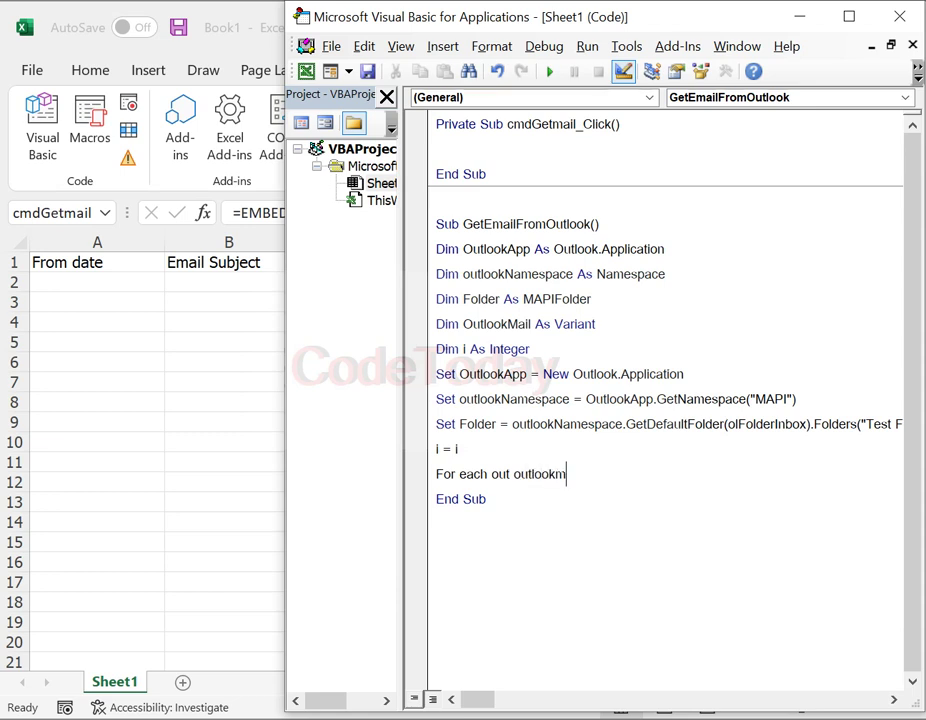
pyautogui.write('ail in Fold')
pyautogui.write('er')
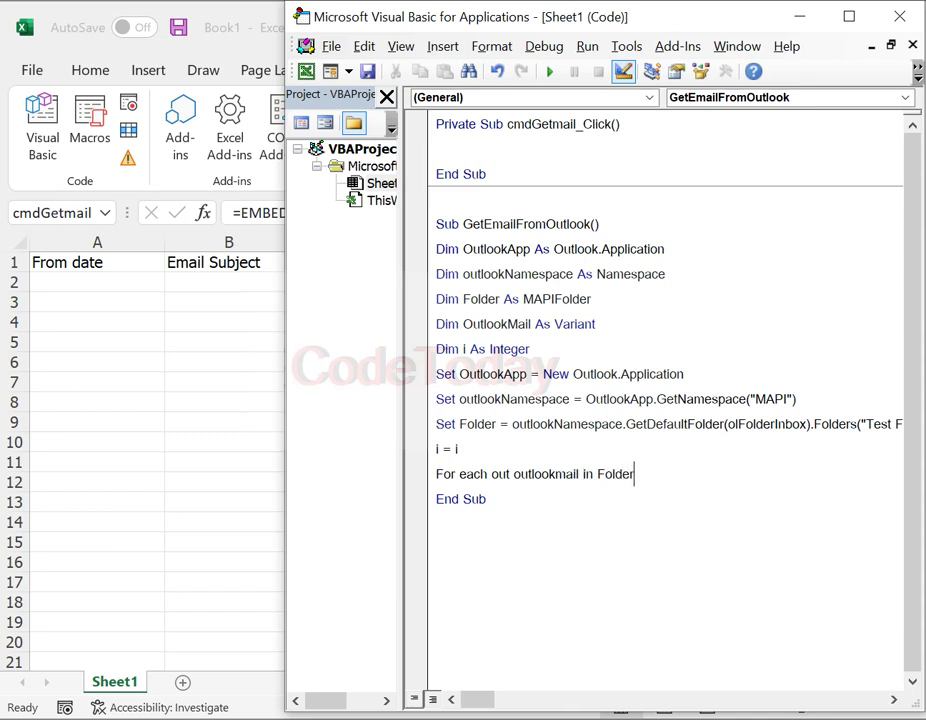
pyautogui.write('.i')
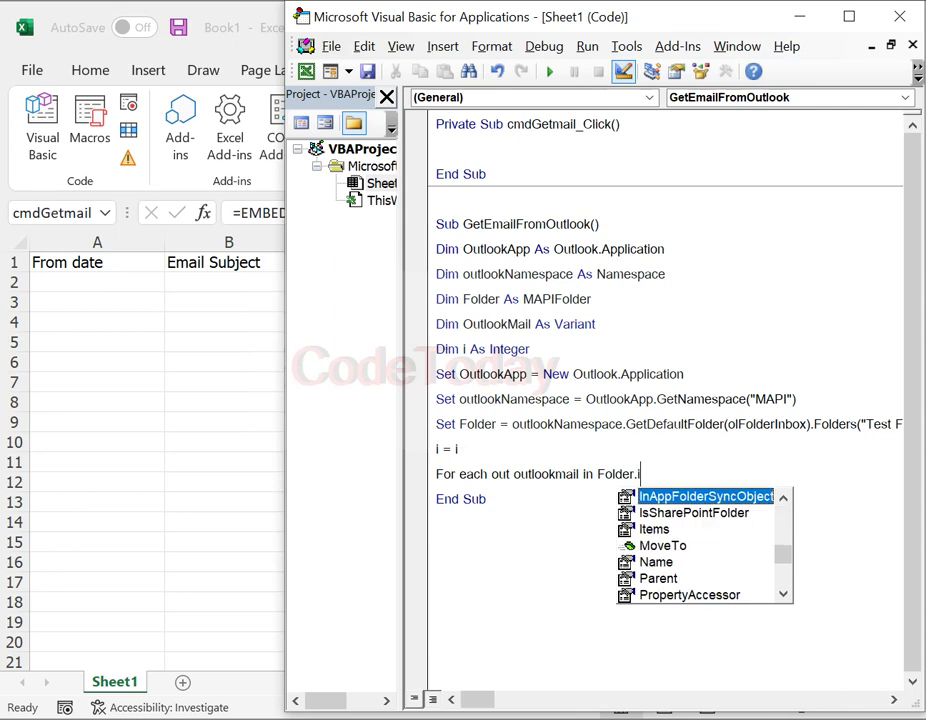
pyautogui.write('tems')
# Dismiss the compile error and delete the stray 'out' from the For Each OutlookMail line
pyautogui.press('Return')
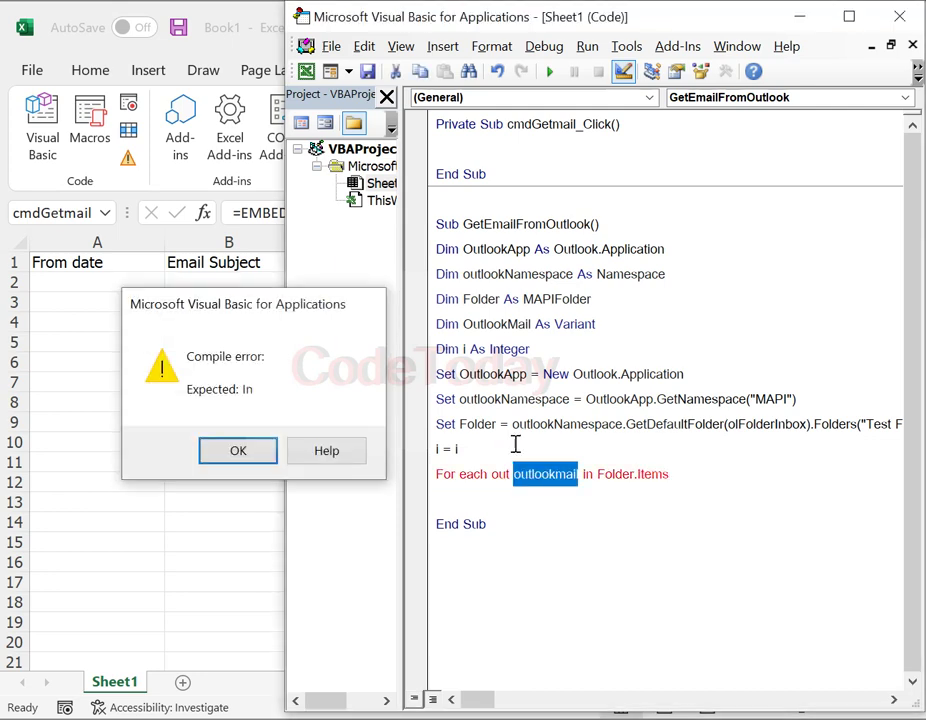
pyautogui.press('Return')
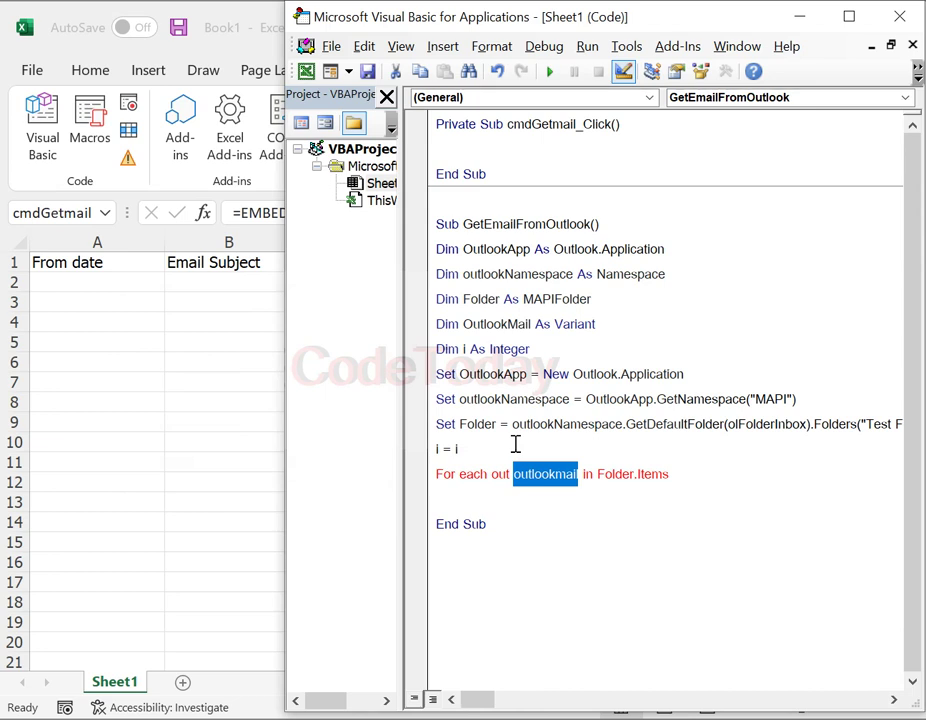
pyautogui.click(613, 499)
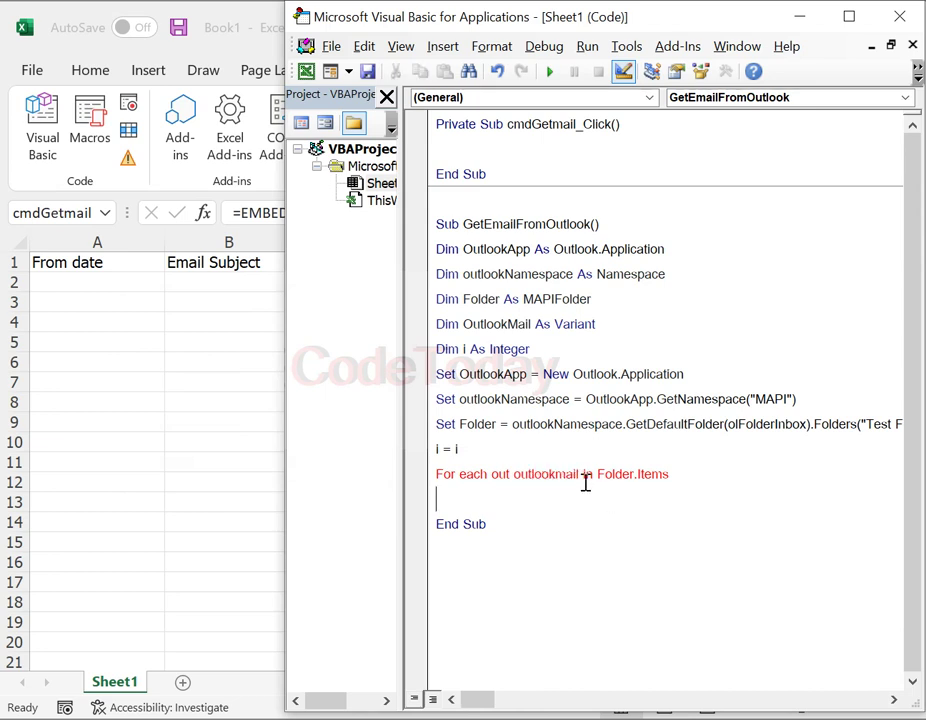
pyautogui.click(513, 474)
pyautogui.press('BackSpace')
pyautogui.press('BackSpace')
pyautogui.press('BackSpace')
pyautogui.press('BackSpace')
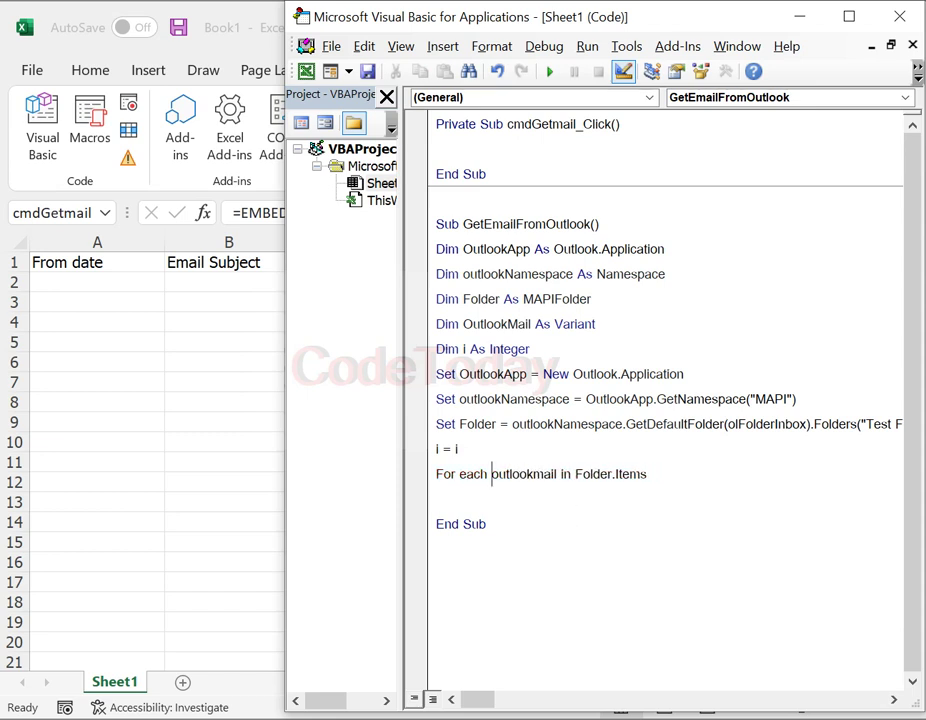
pyautogui.click(706, 490)
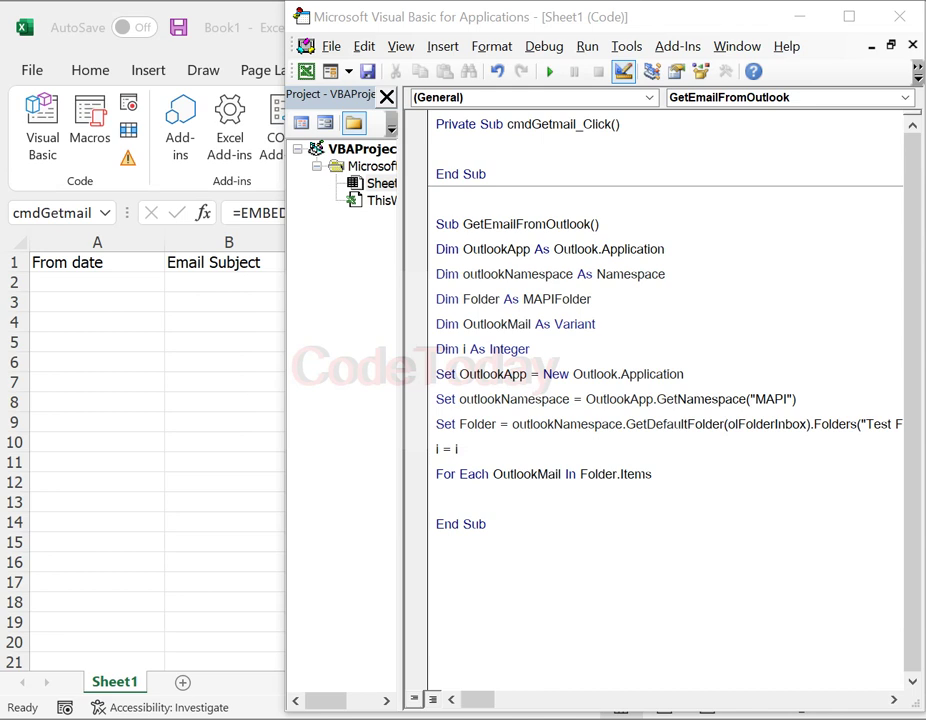
# Inside the loop, add If OutlookMail.ReceivedTime >= Range("From_date").Value Then
pyautogui.click(718, 482)
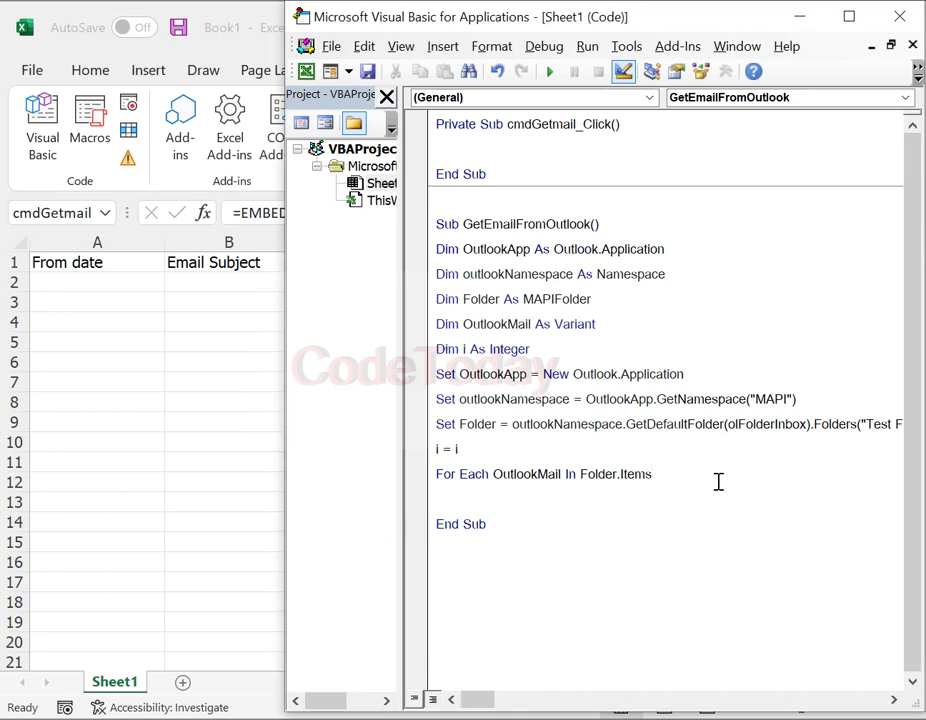
pyautogui.press('Return')
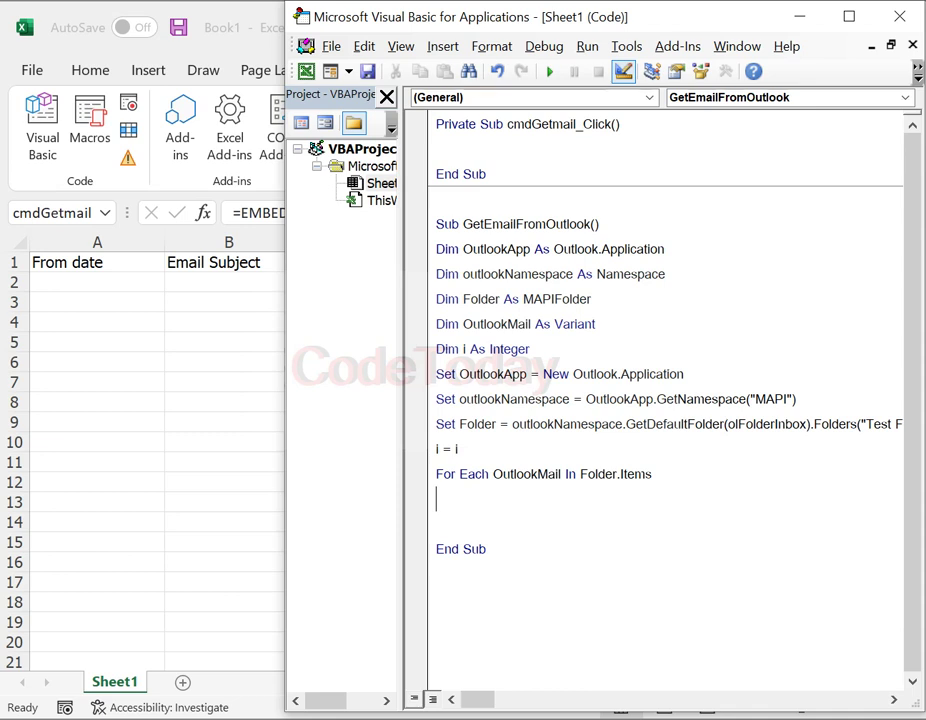
pyautogui.write('if ')
pyautogui.write('out')
pyautogui.write('lookmail')
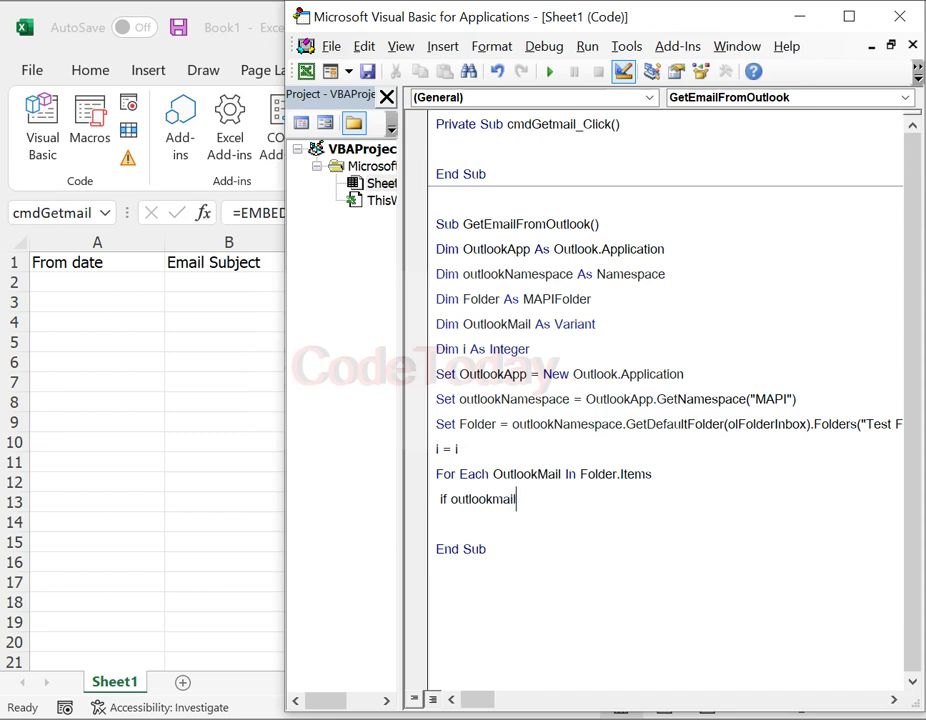
pyautogui.write('.')
pyautogui.write('Rece')
pyautogui.write('ivedTim')
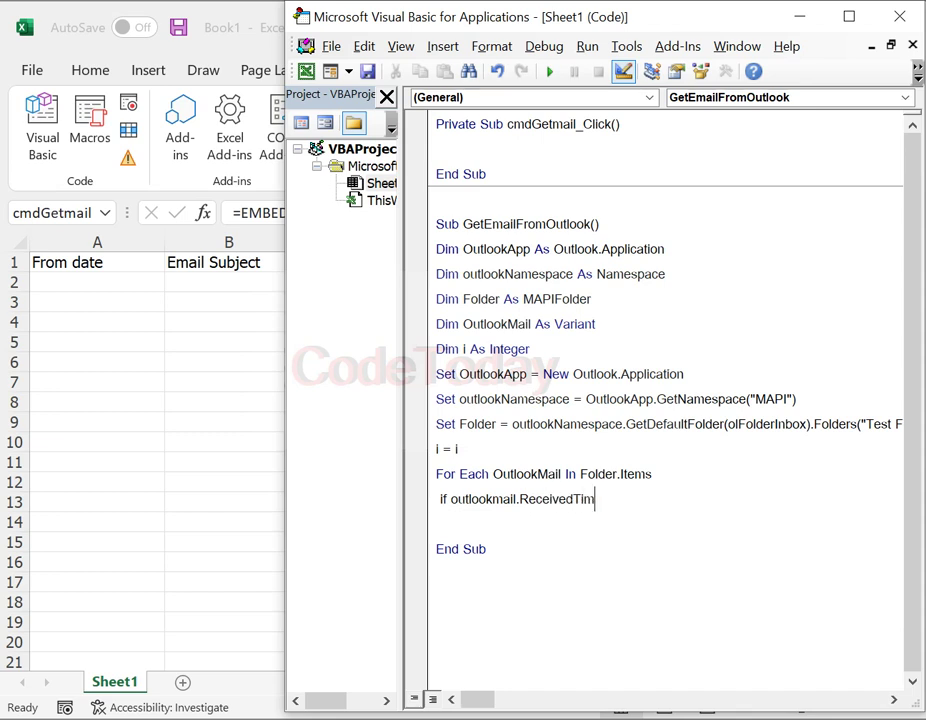
pyautogui.write('e>=')
pyautogui.write('Range(')
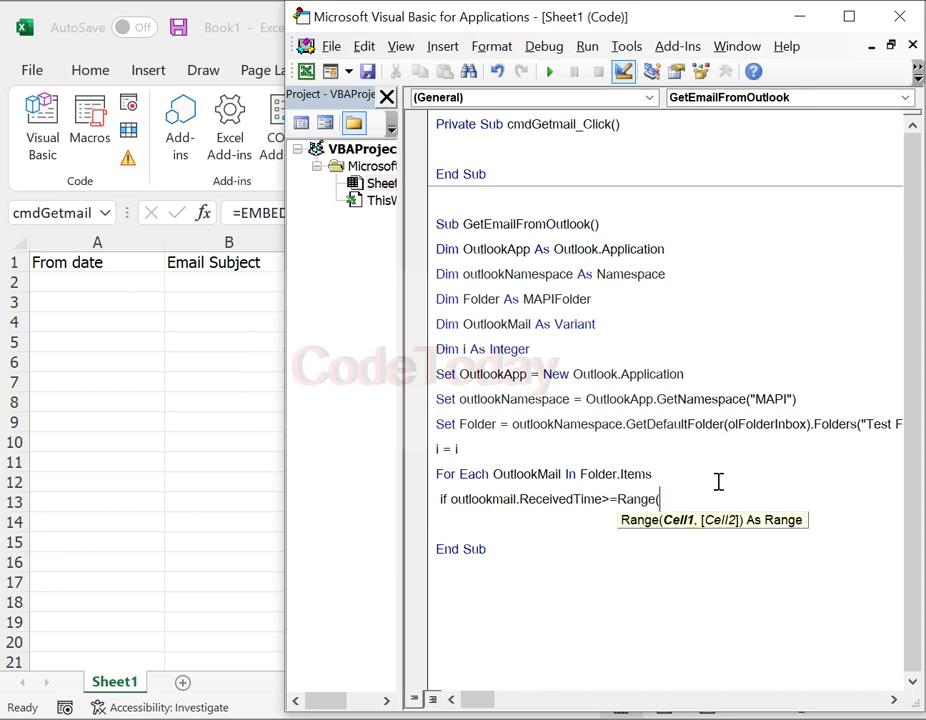
pyautogui.write('"From')
pyautogui.write('_date"')
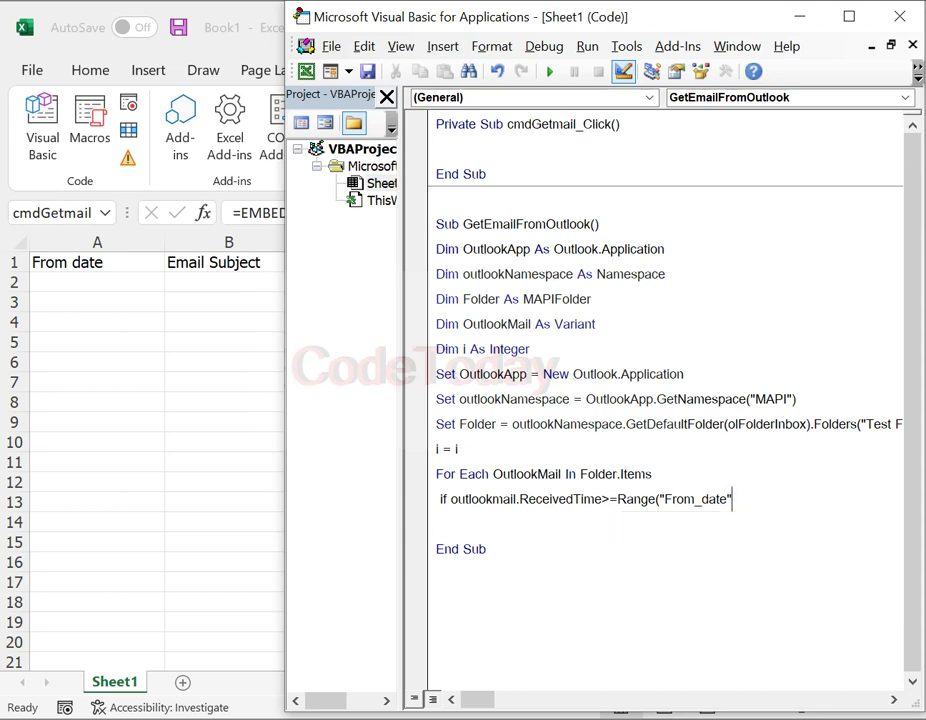
pyautogui.write(').v')
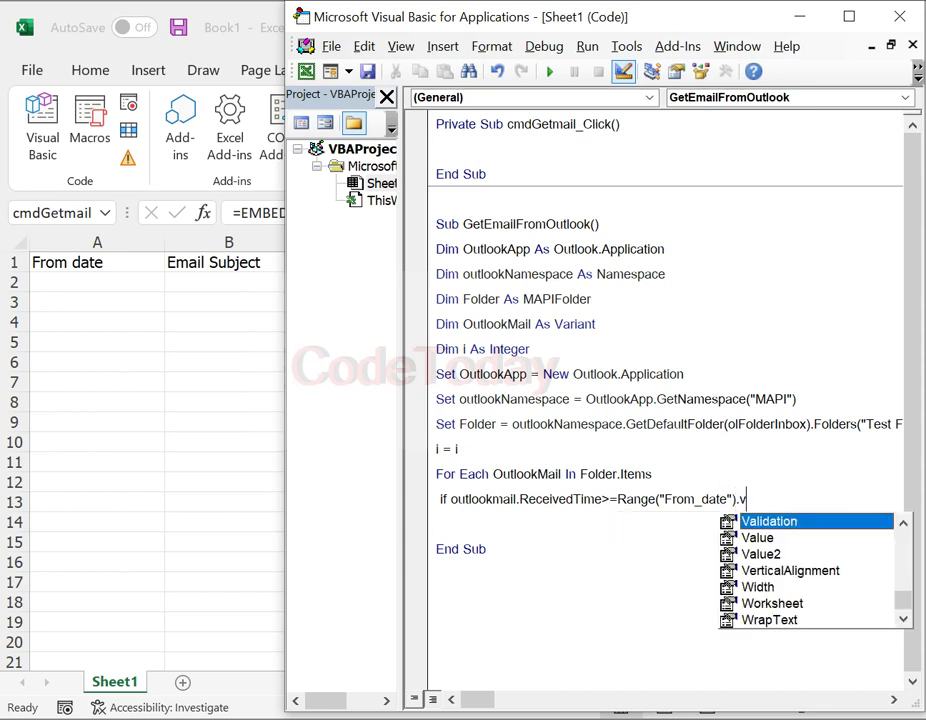
pyautogui.write('alue th')
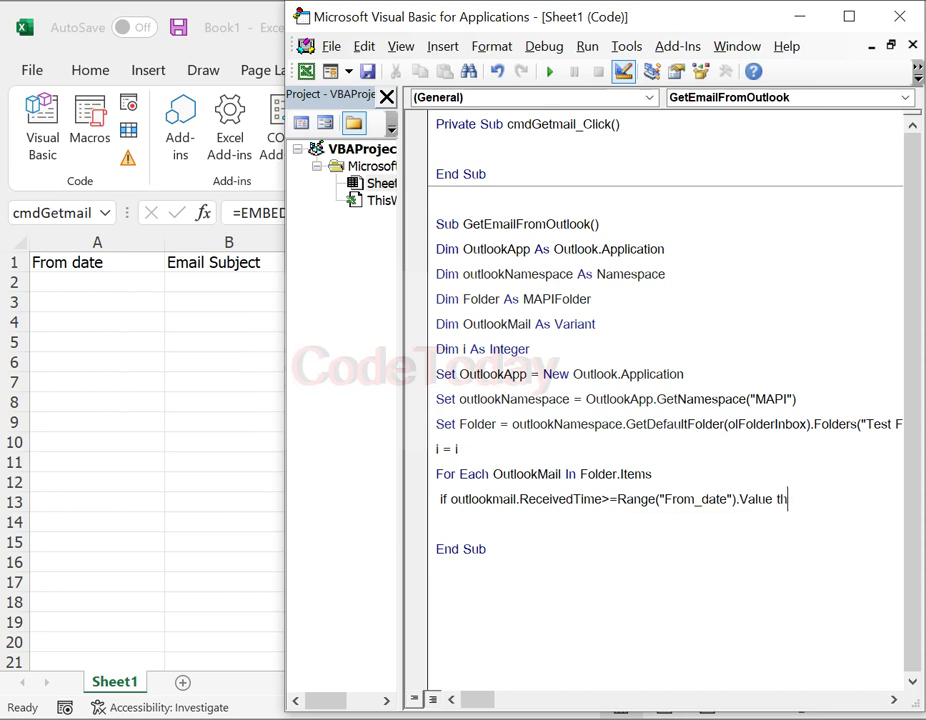
pyautogui.write('en')
pyautogui.press('Return')
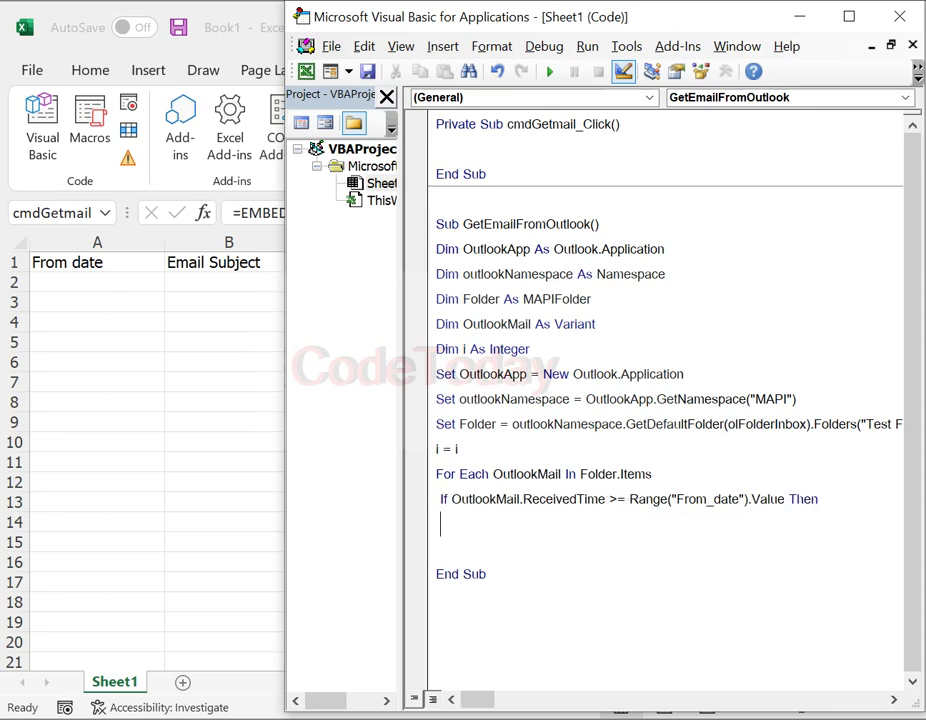
# Write each mail's Subject to Range("email_subject").Offset(i, 0).Value
pyautogui.write('Range("')
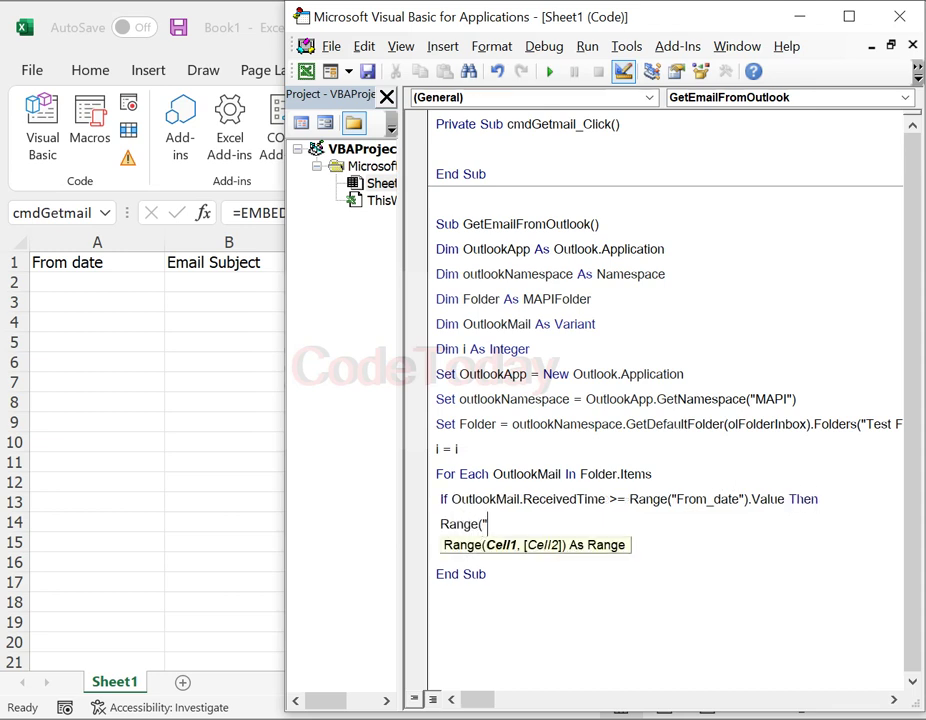
pyautogui.write('email')
pyautogui.write('_subject')
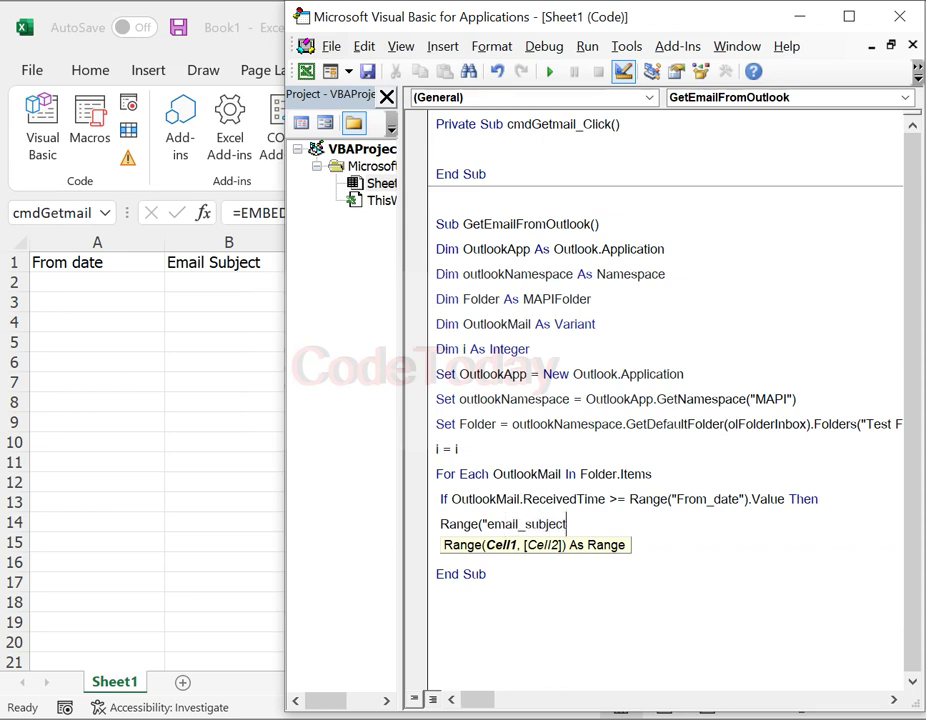
pyautogui.write('").o')
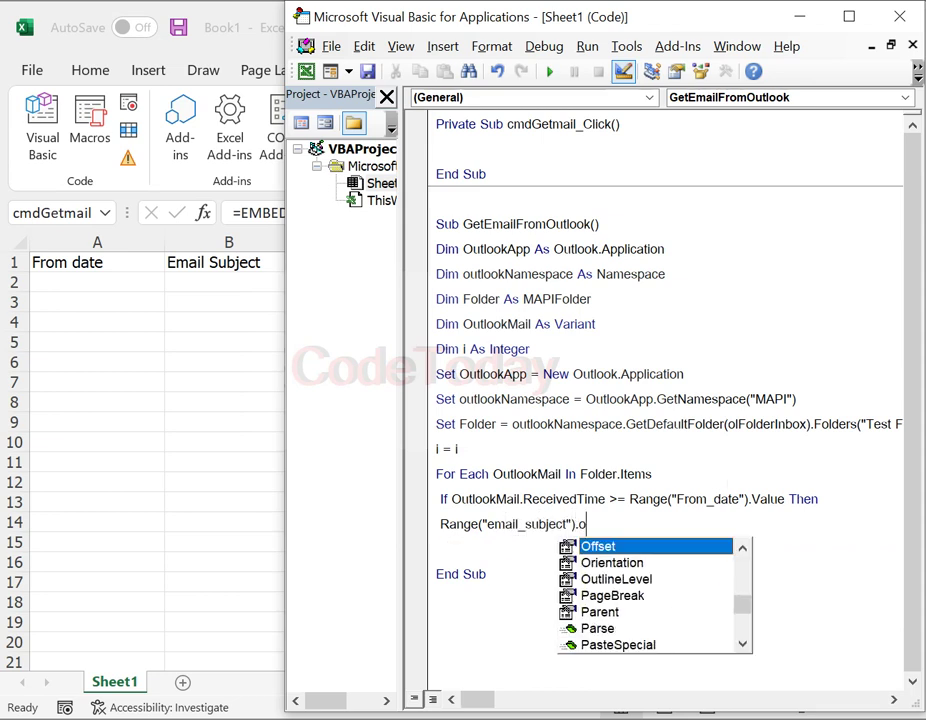
pyautogui.write('ff')
pyautogui.press('Tab')
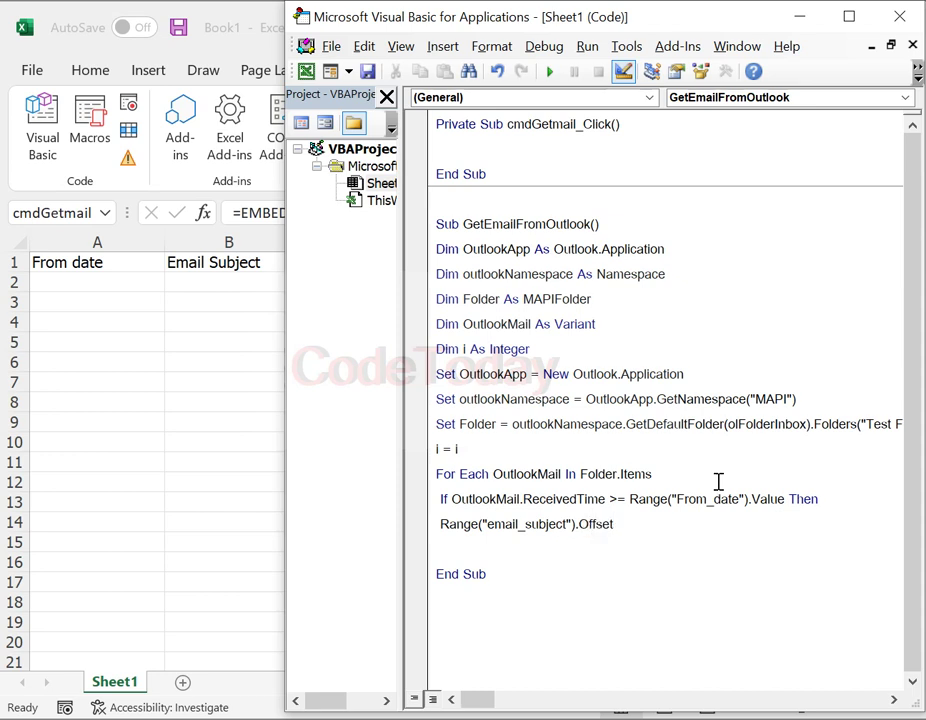
pyautogui.write('(i,0)')
pyautogui.write('.value')
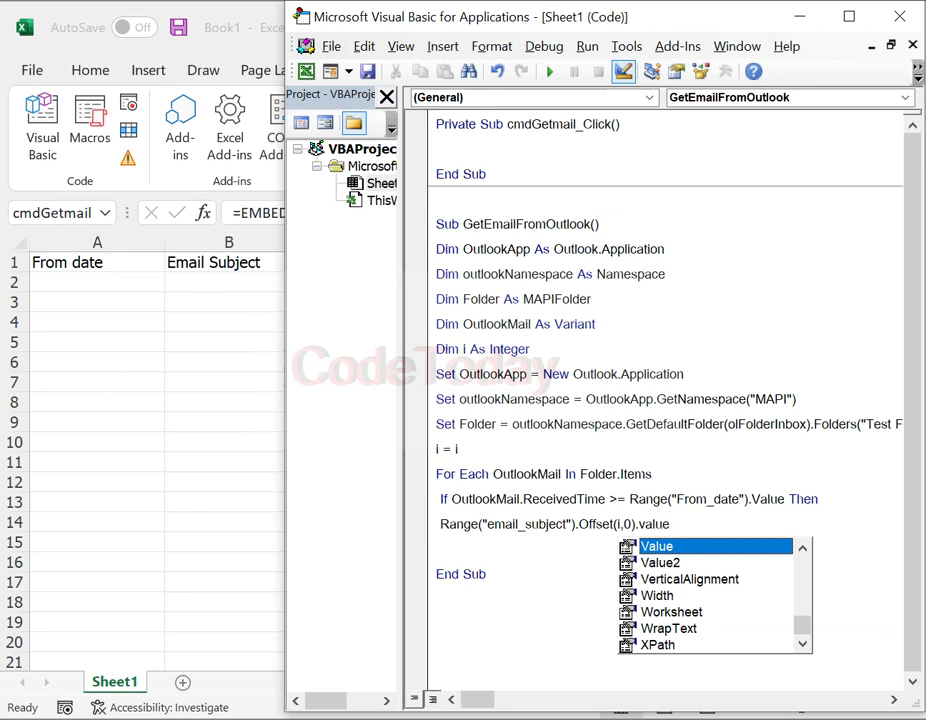
pyautogui.write(' = outloo')
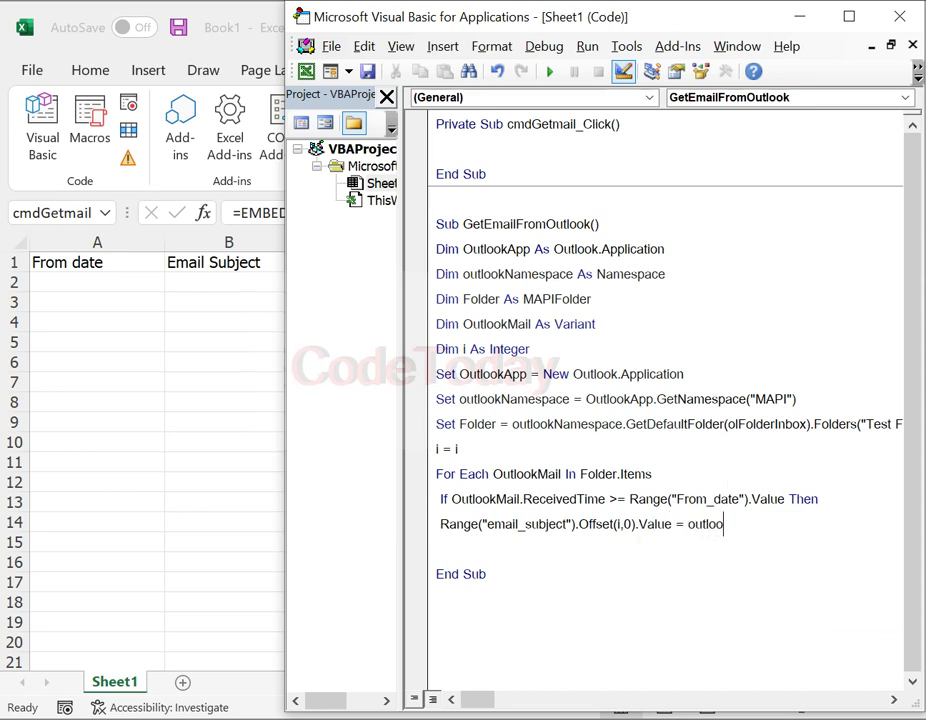
pyautogui.write('kmail')
pyautogui.write('.subje')
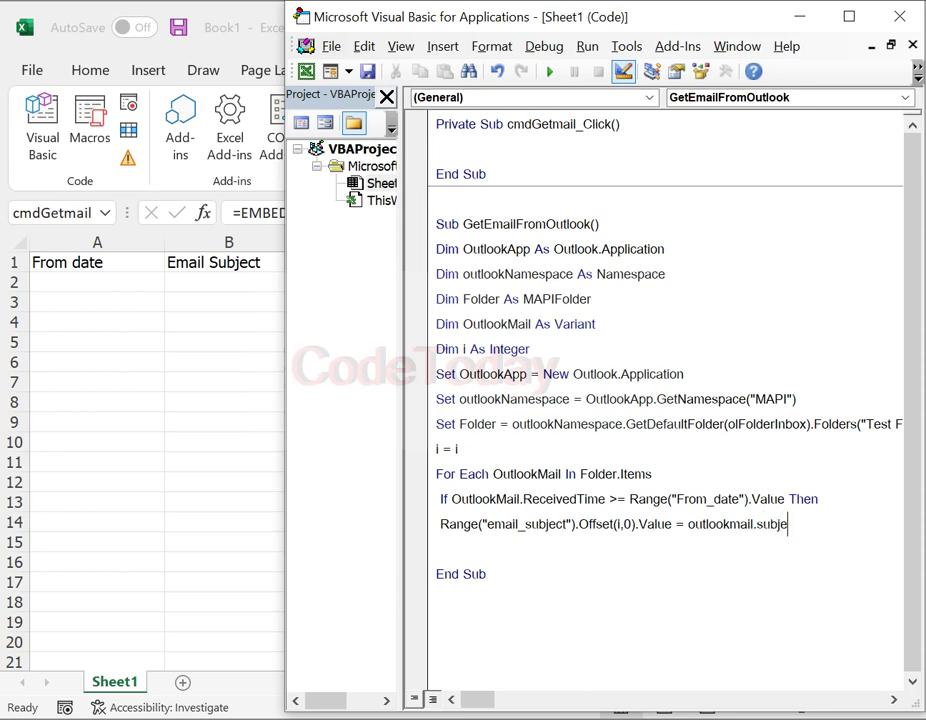
pyautogui.write('ct')
pyautogui.press('Return')
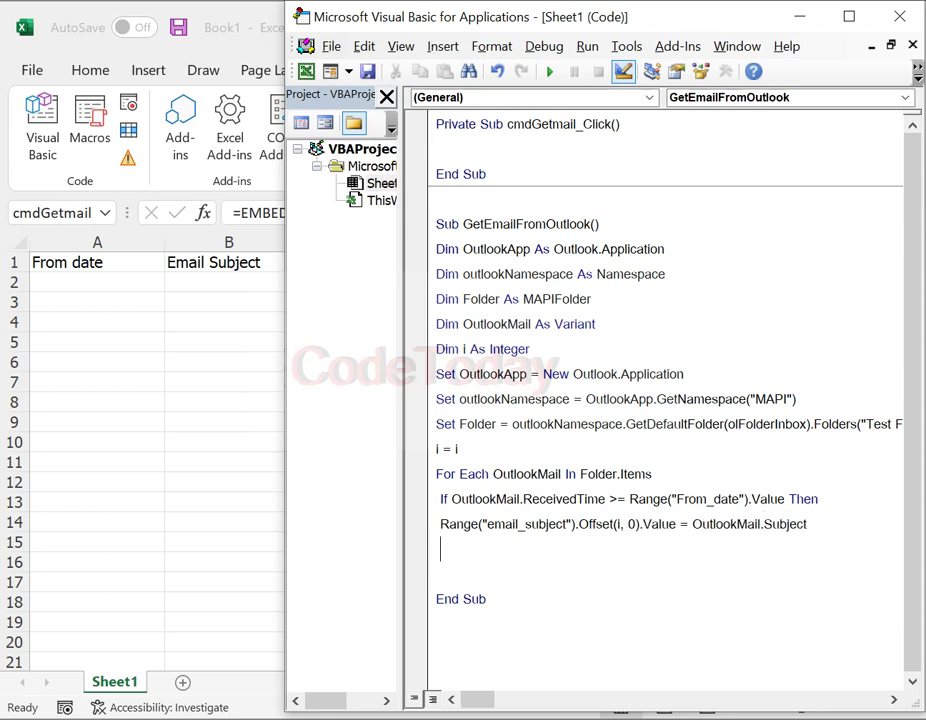
# Write ReceivedTime to Range("eMail_date").Offset(i, 0).Value and begin a Range("Email line
pyautogui.write('range')
pyautogui.write('("')
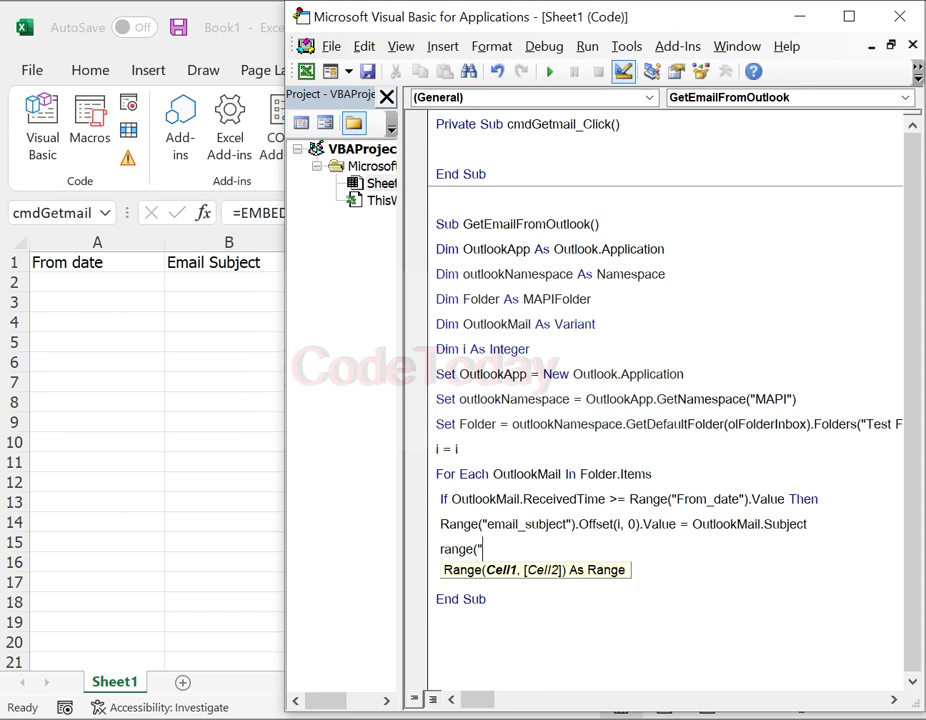
pyautogui.write('eMa')
pyautogui.write('il_da')
pyautogui.write('te")')
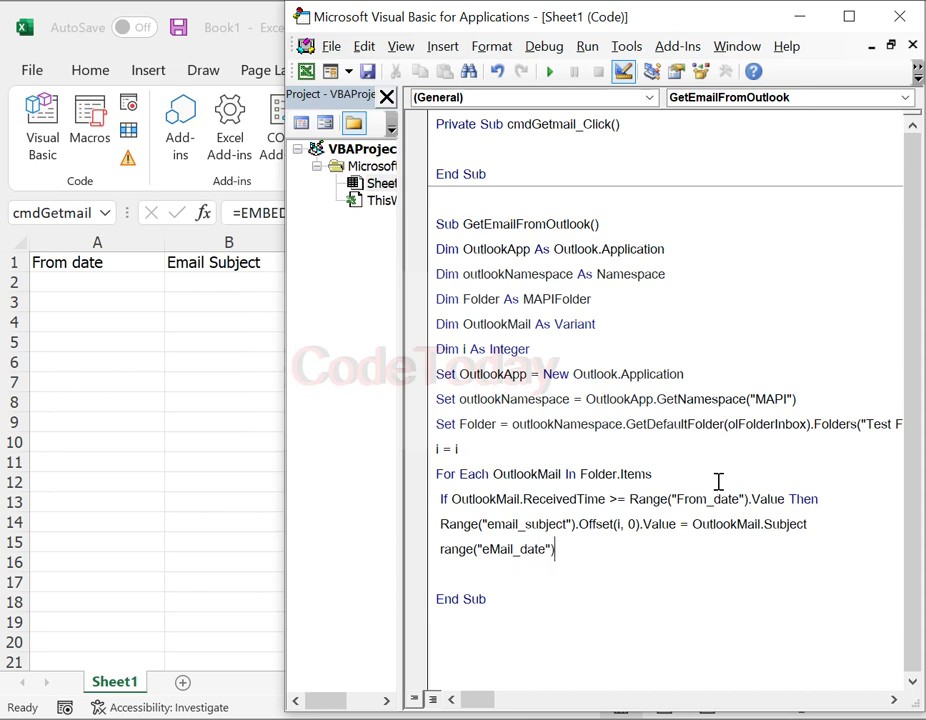
pyautogui.write('.o')
pyautogui.press('Tab')
pyautogui.write('(i,0')
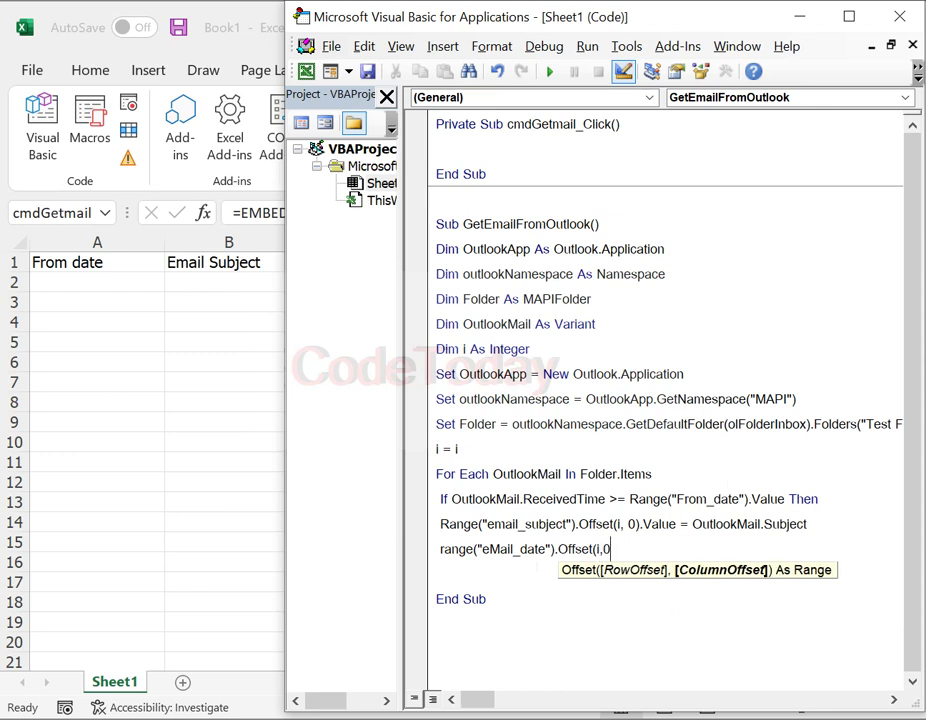
pyautogui.write(').value')
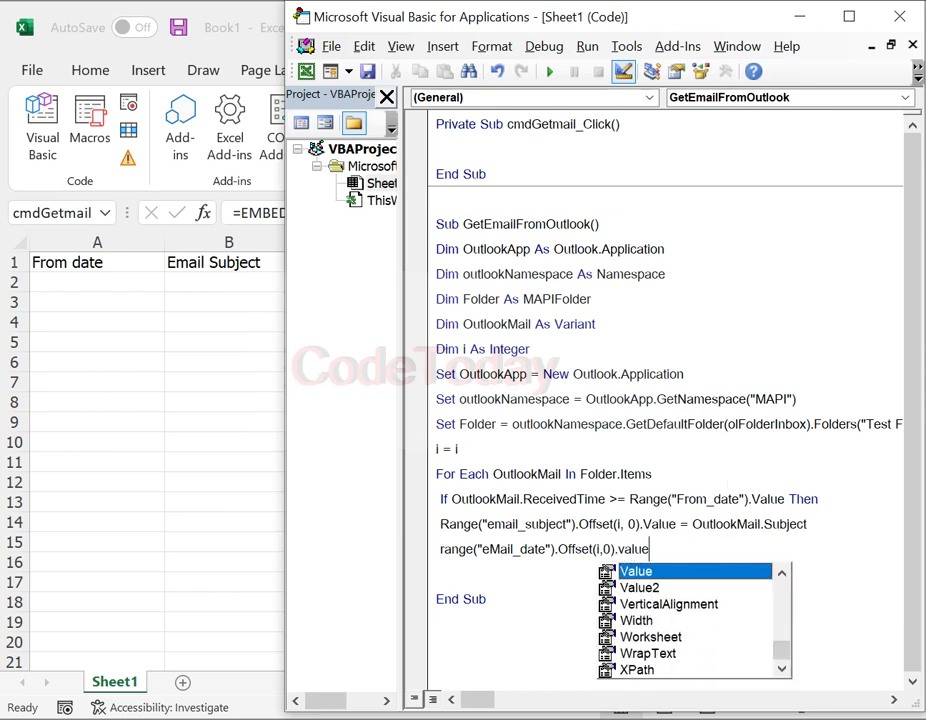
pyautogui.write(' = ')
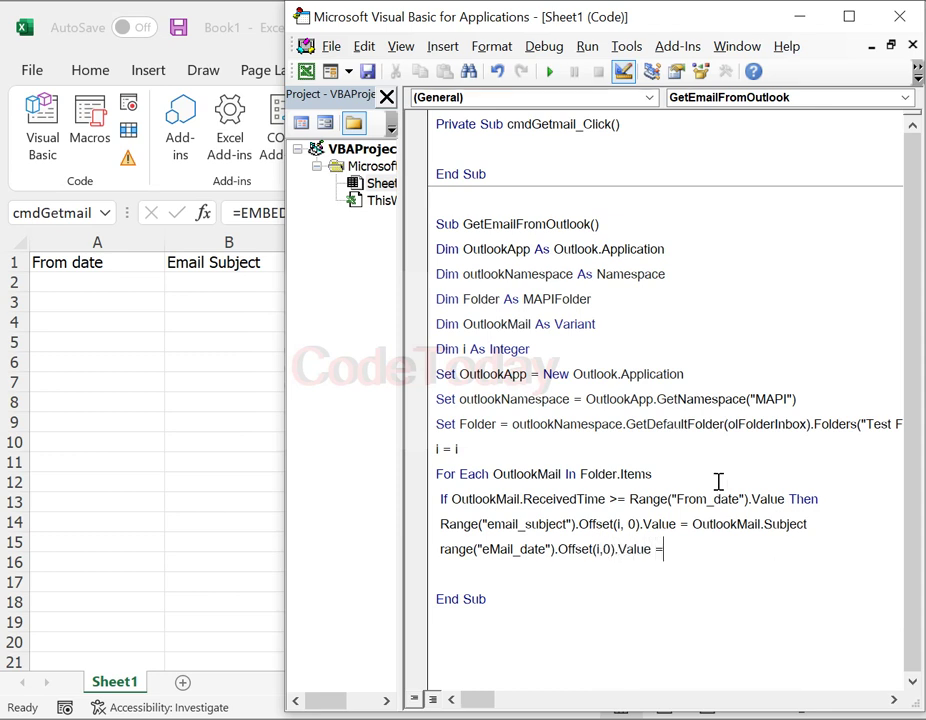
pyautogui.write('outlook')
pyautogui.write('mail.')
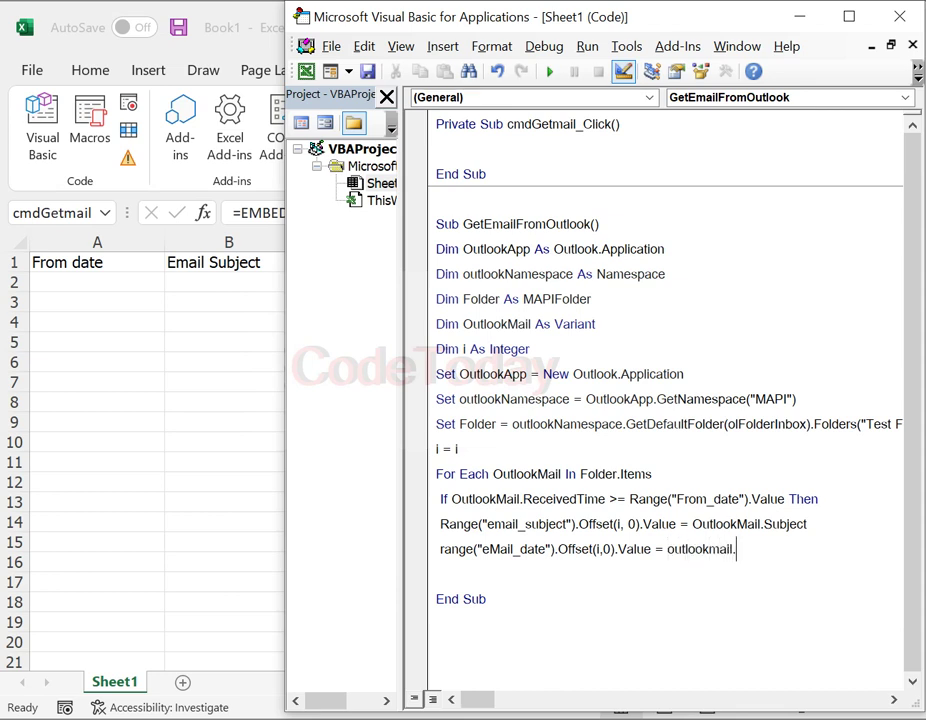
pyautogui.write('re')
pyautogui.write('ceiv')
pyautogui.write('edT')
pyautogui.write('ime')
pyautogui.press('Return')
pyautogui.write('R')
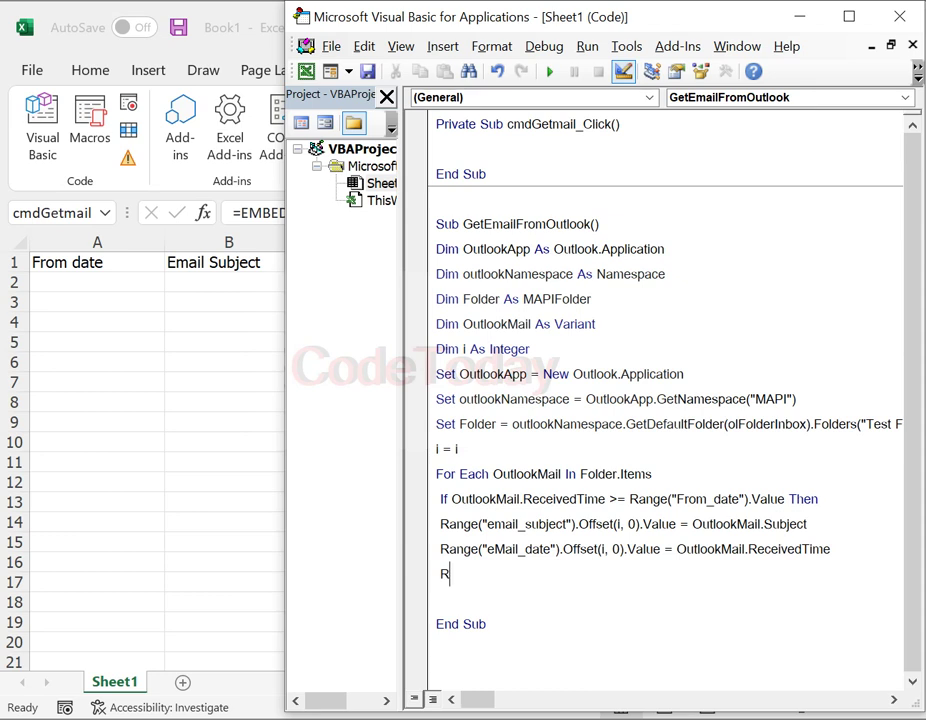
pyautogui.write('ange("')
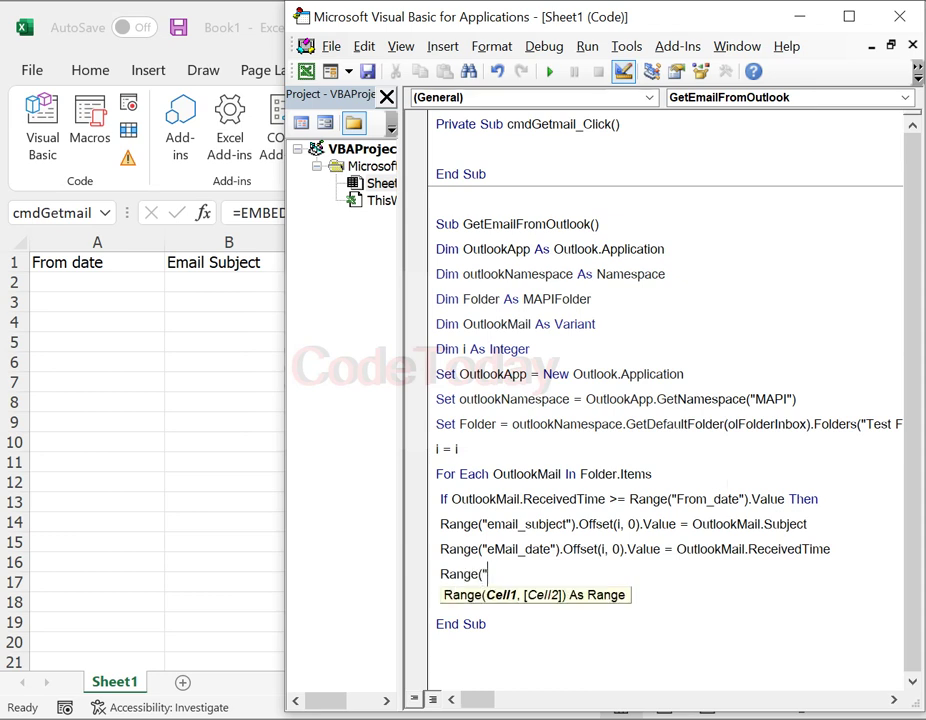
pyautogui.write('eMa')
pyautogui.press('BackSpace')
pyautogui.press('BackSpace')
pyautogui.press('BackSpace')
pyautogui.write('E')
pyautogui.write('mail')
# Dismiss the compile error and capitalize the range names to EMail_date and Email_subject
pyautogui.click(717, 484)
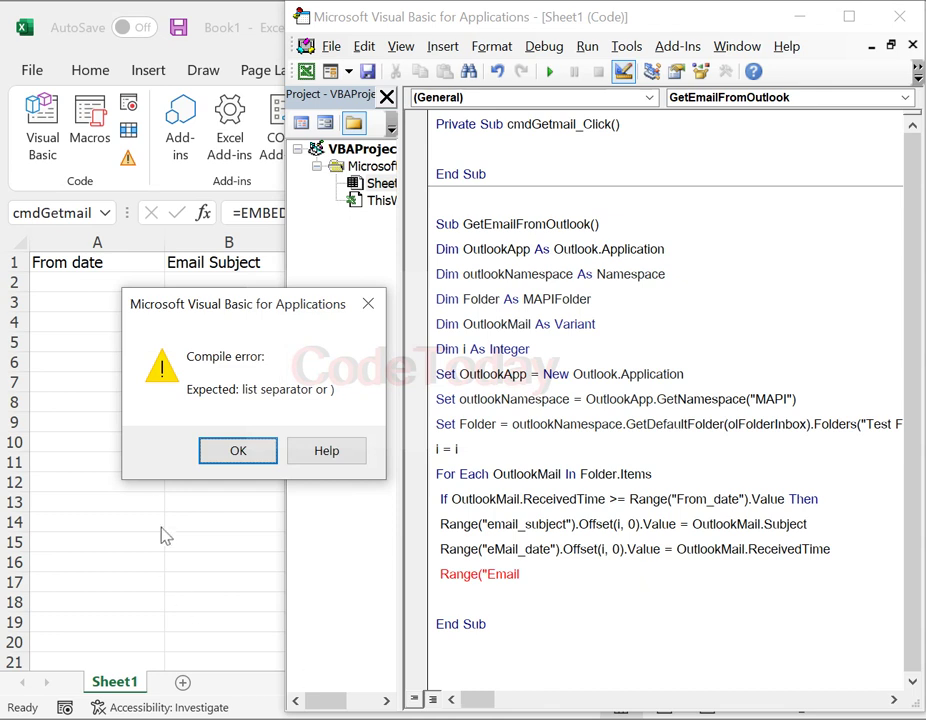
pyautogui.click(248, 455)
pyautogui.click(494, 549)
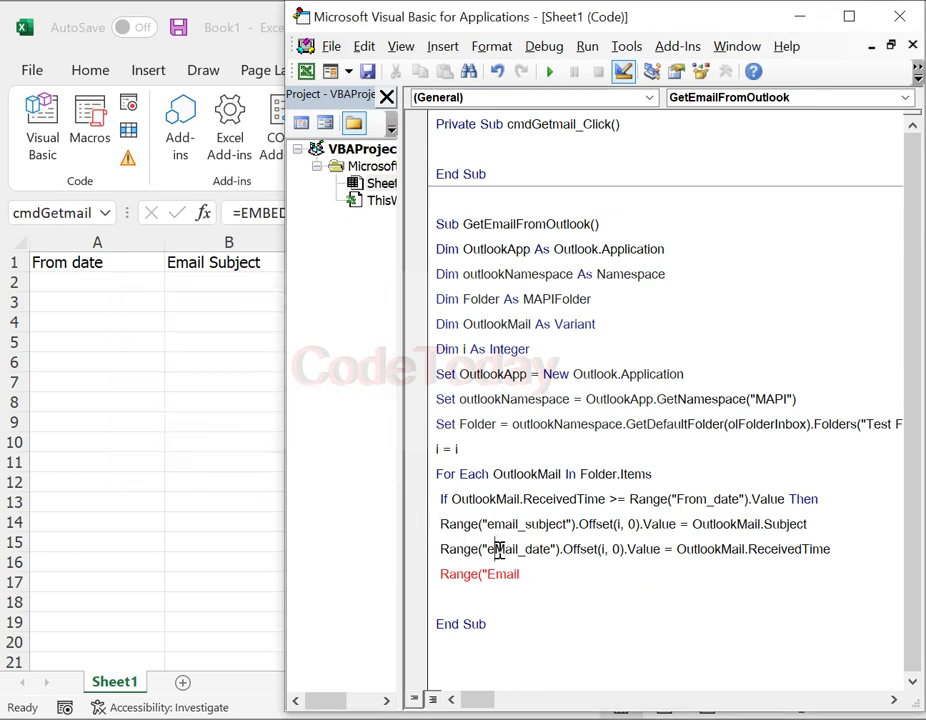
pyautogui.press('BackSpace')
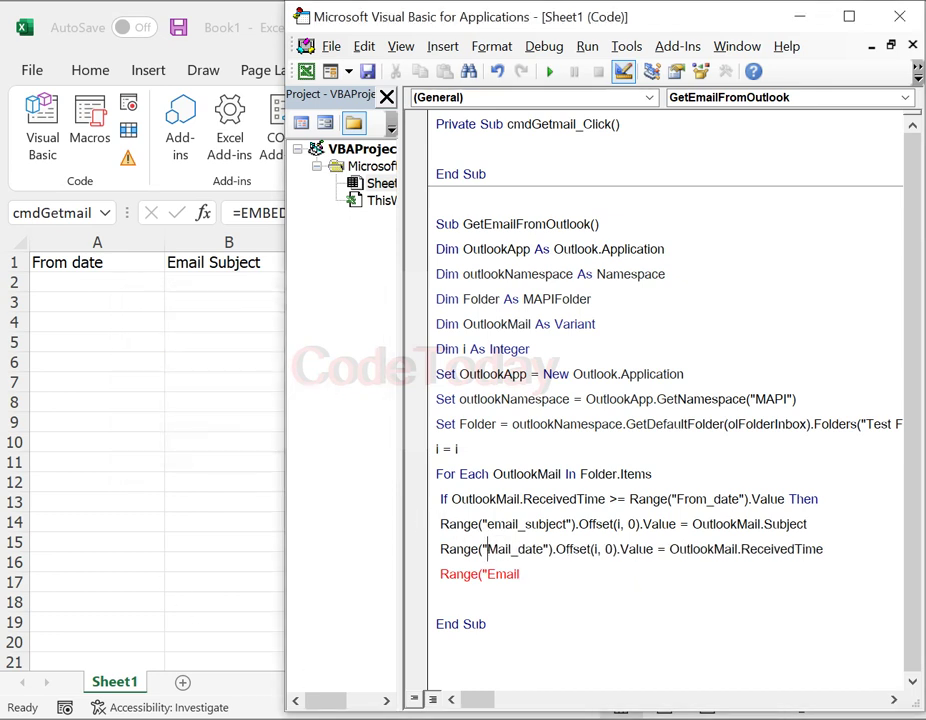
pyautogui.write('E')
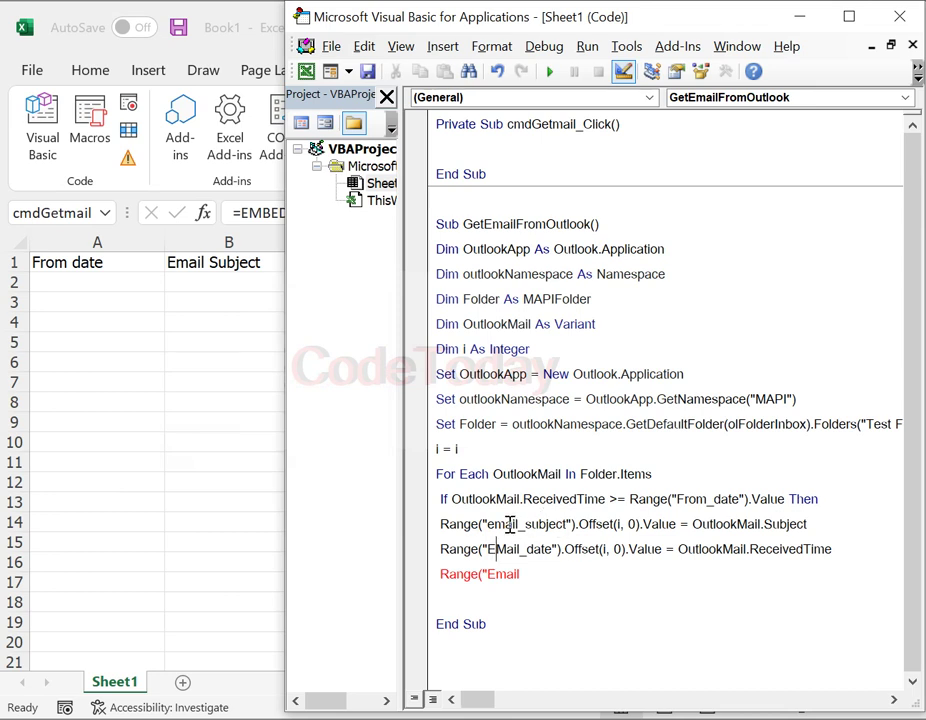
pyautogui.click(494, 524)
pyautogui.press('BackSpace')
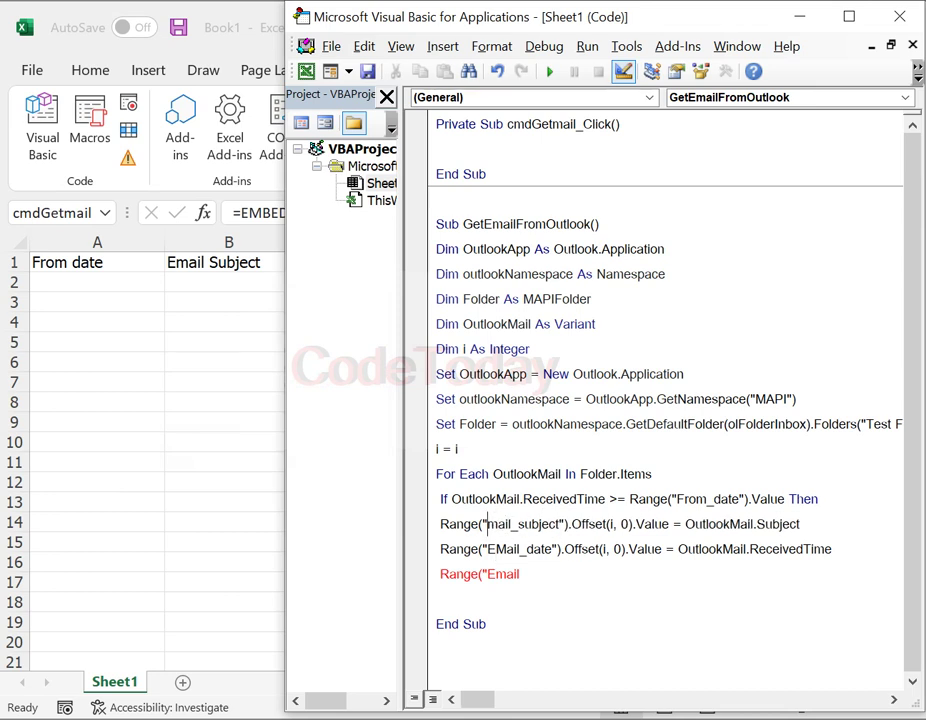
pyautogui.write('E')
pyautogui.click(535, 578)
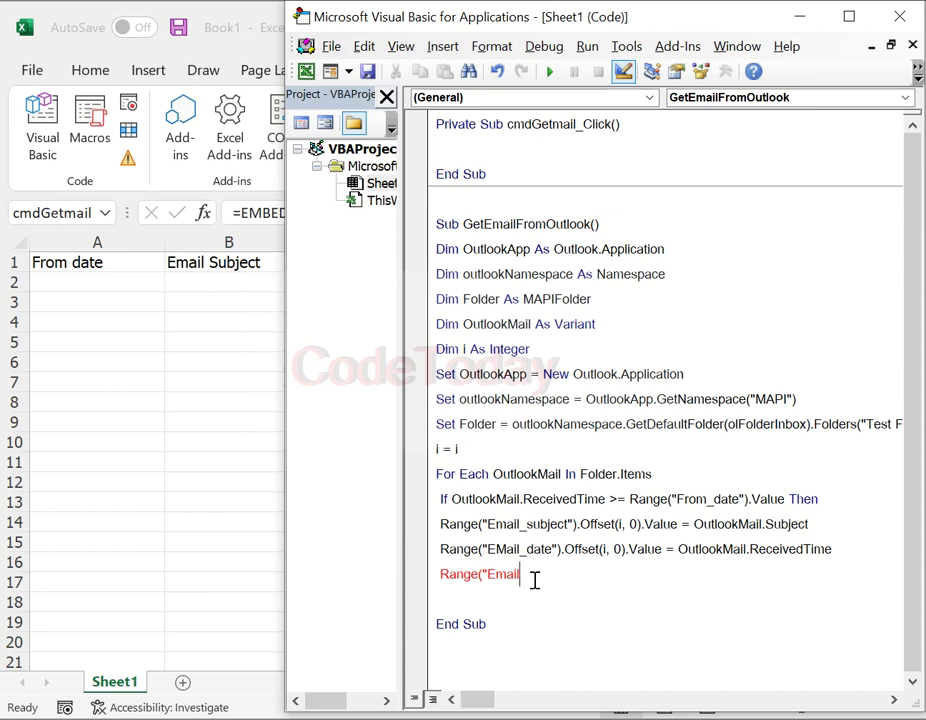
# Finish the line writing OutlookMail.SenderName to Range("Email_sender").Offset(i, 0).Value
pyautogui.write('_')
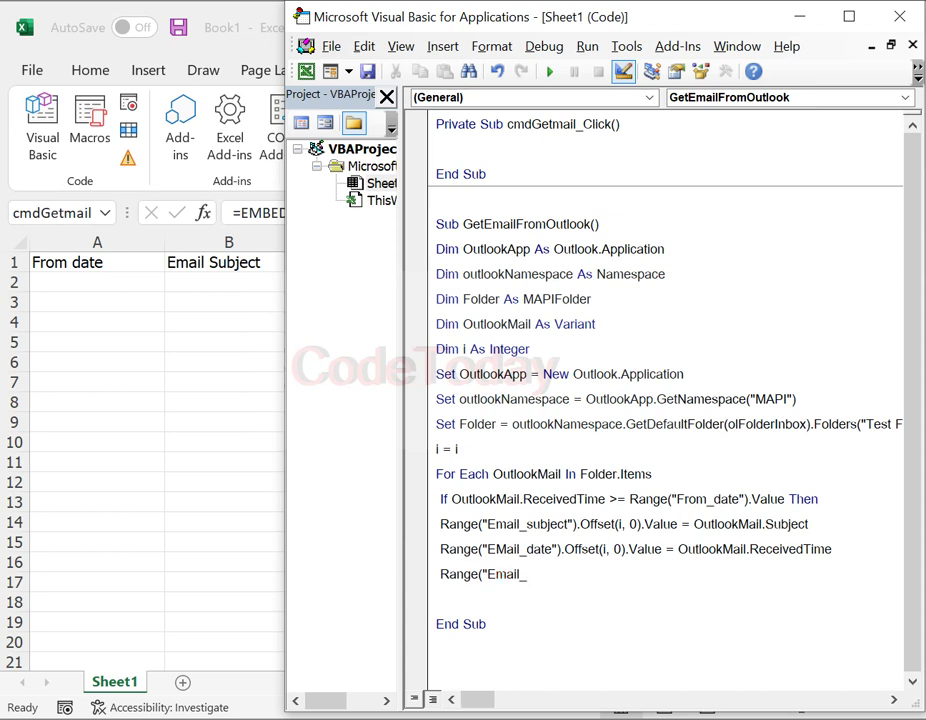
pyautogui.write('sender')
pyautogui.write('")')
pyautogui.write('.o')
pyautogui.press('Tab')
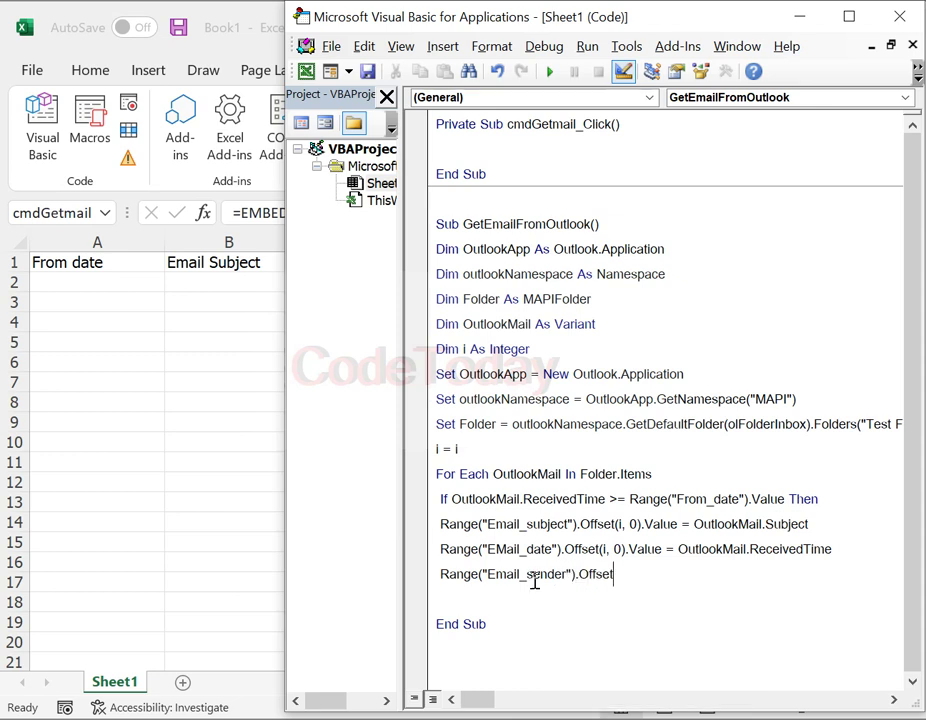
pyautogui.write('(i,')
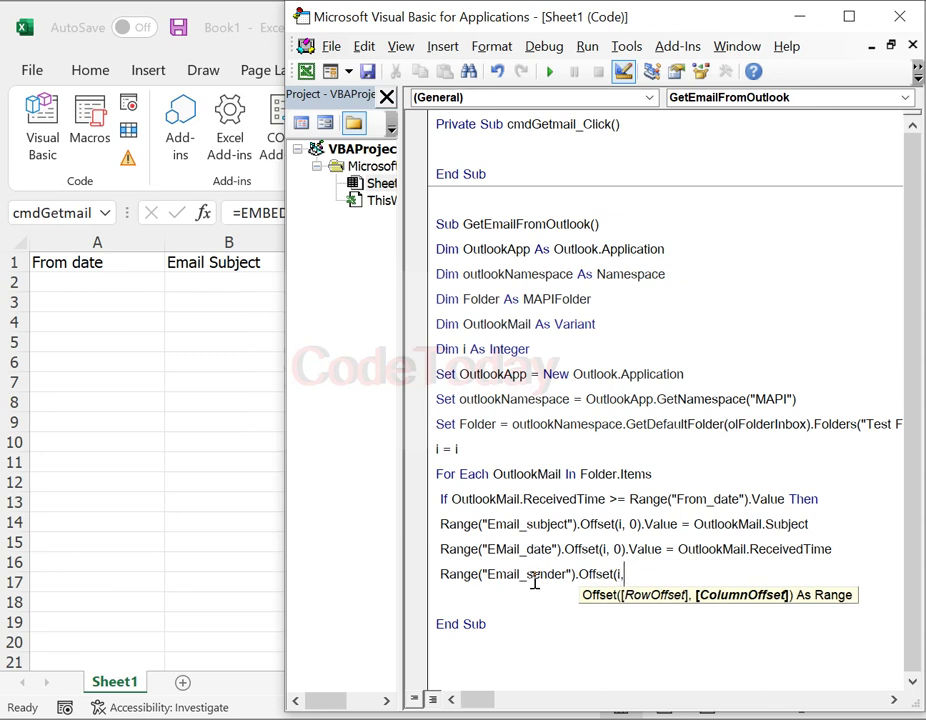
pyautogui.write('0).valu')
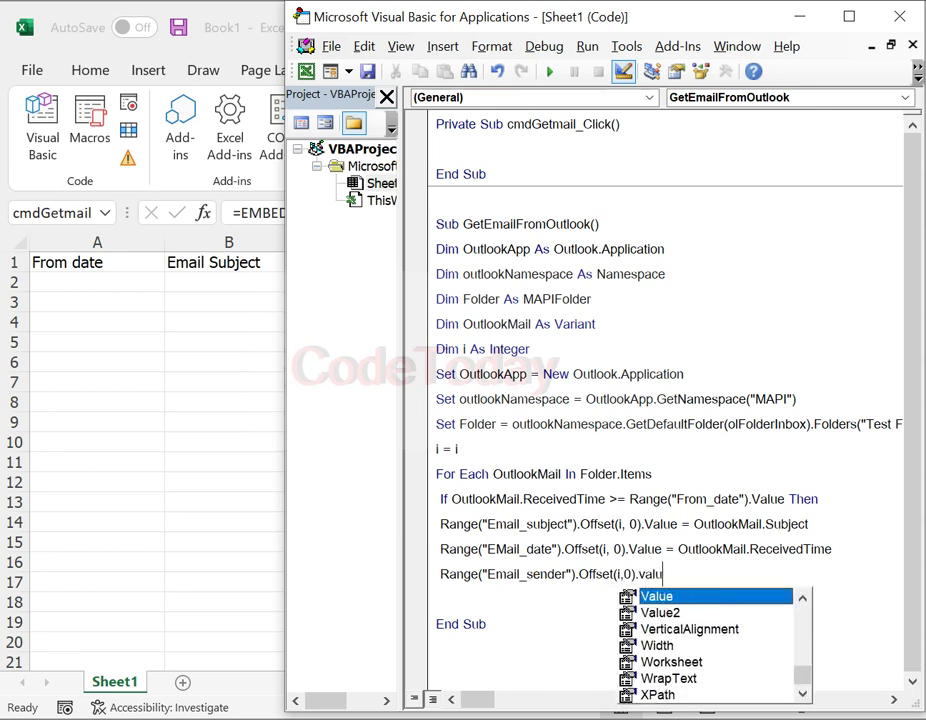
pyautogui.write('e = ou')
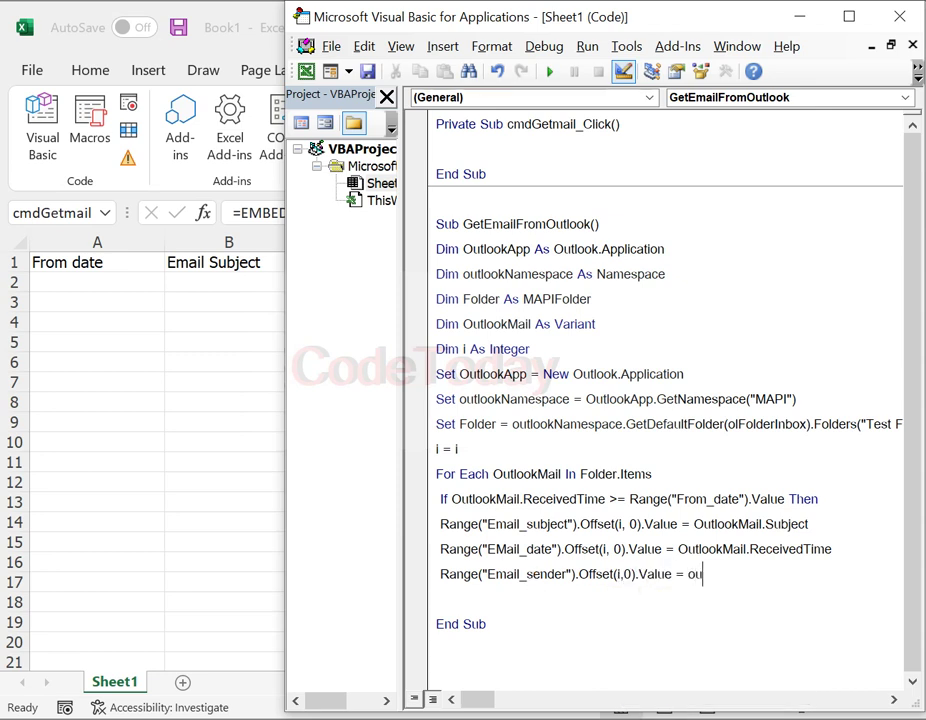
pyautogui.write('tlook')
pyautogui.write('mail.')
pyautogui.write('send')
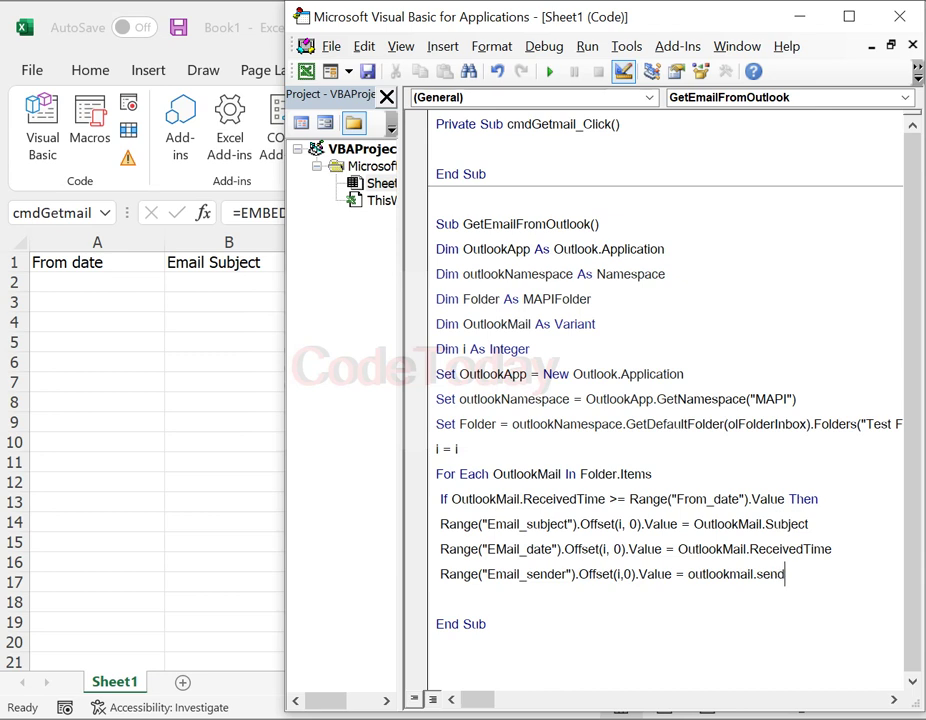
pyautogui.write('ername')
pyautogui.press('Return')
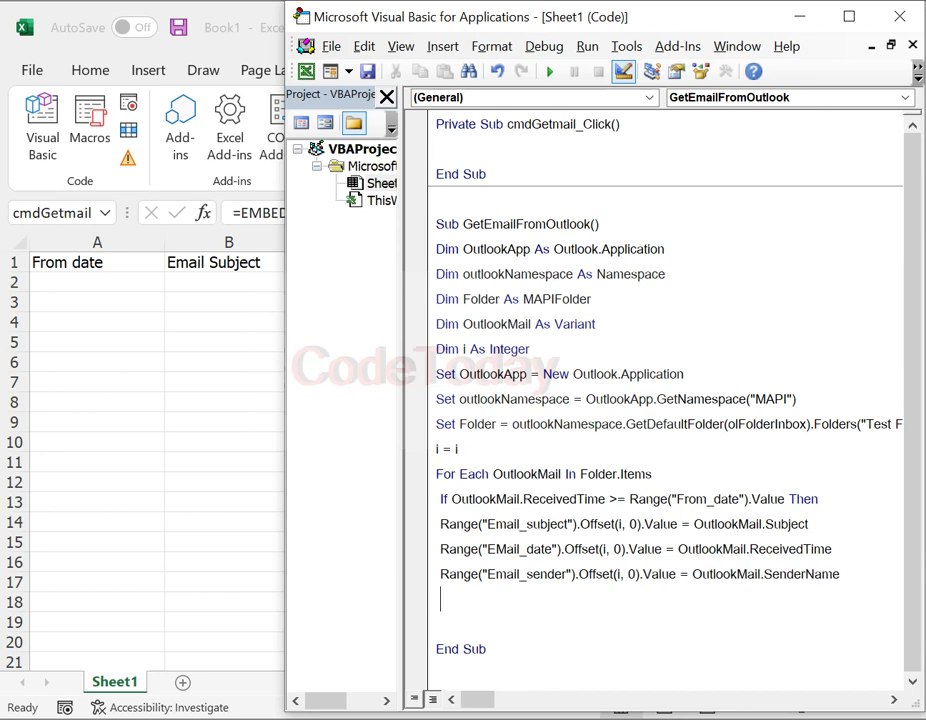
# Add a line writing OutlookMail.Body to Range("Email_Body").Offset(i, 0).Value
pyautogui.write('Ran')
pyautogui.write('ge(')
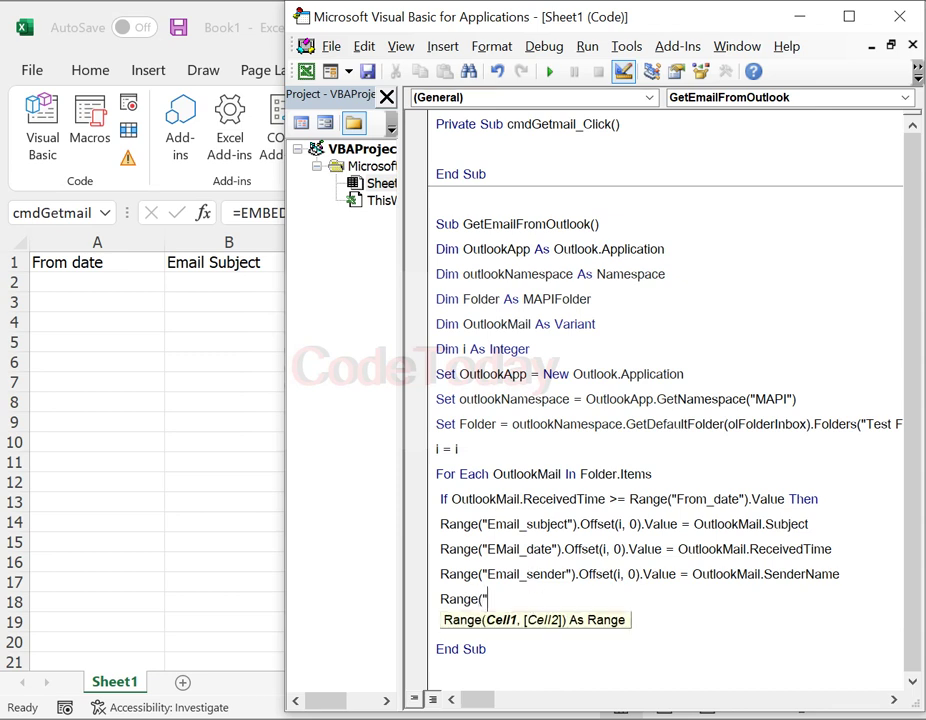
pyautogui.write('"Ema')
pyautogui.write('il_B')
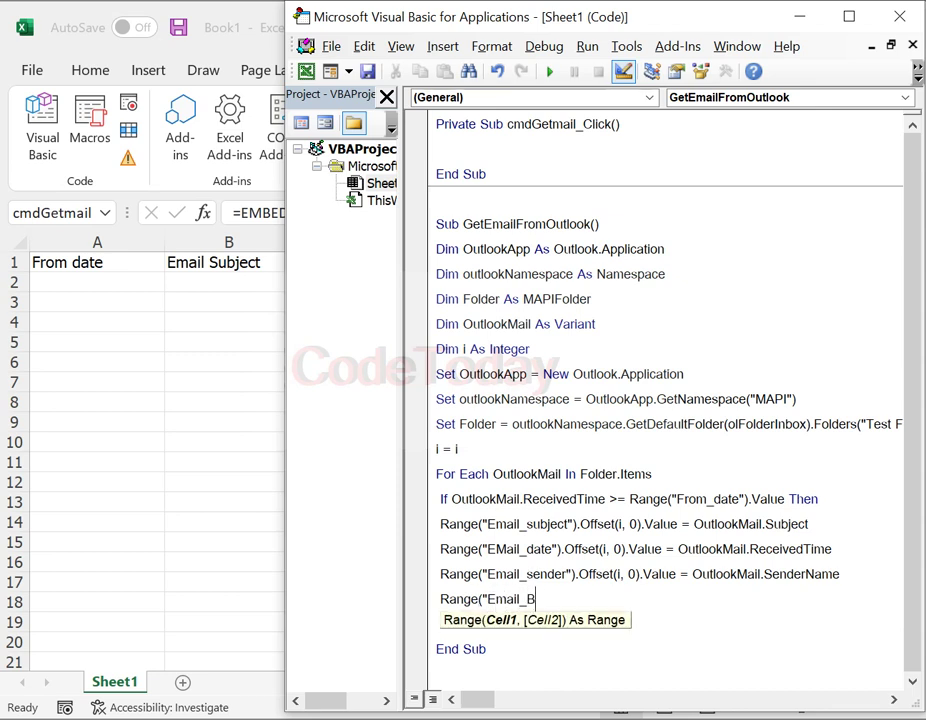
pyautogui.write('odyu')
pyautogui.press('BackSpace')
pyautogui.press('BackSpace')
pyautogui.write('y')
pyautogui.write('").')
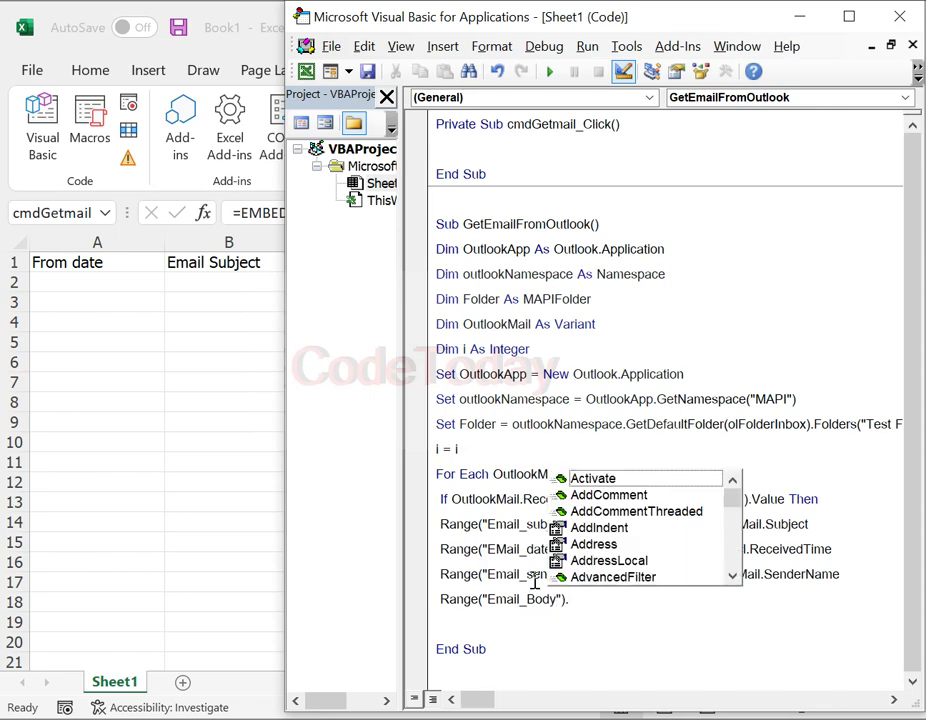
pyautogui.write('of')
pyautogui.press('Tab')
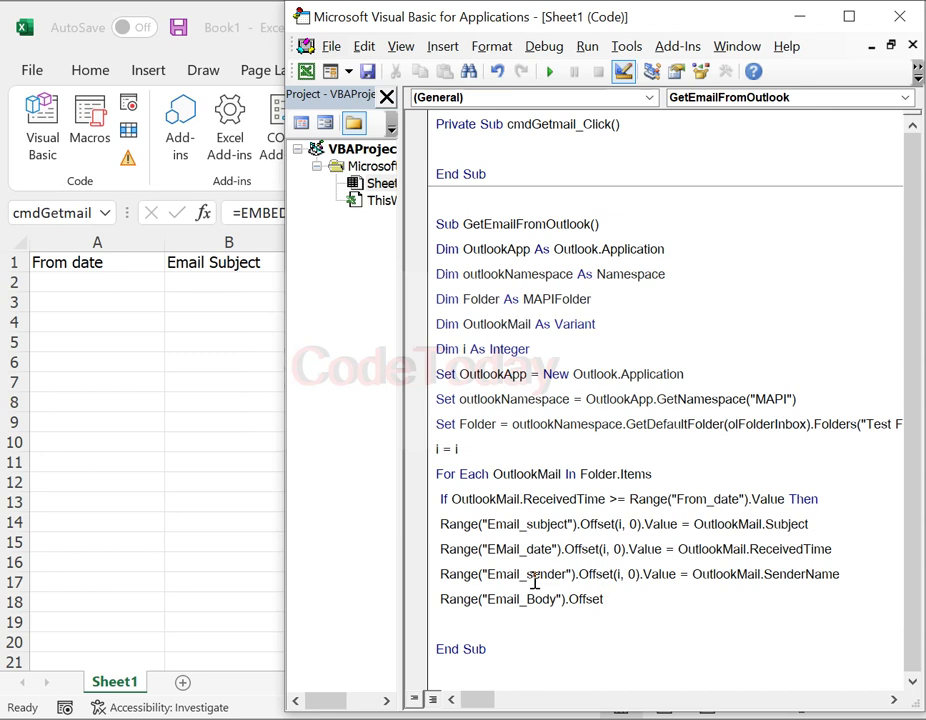
pyautogui.write('(i,0')
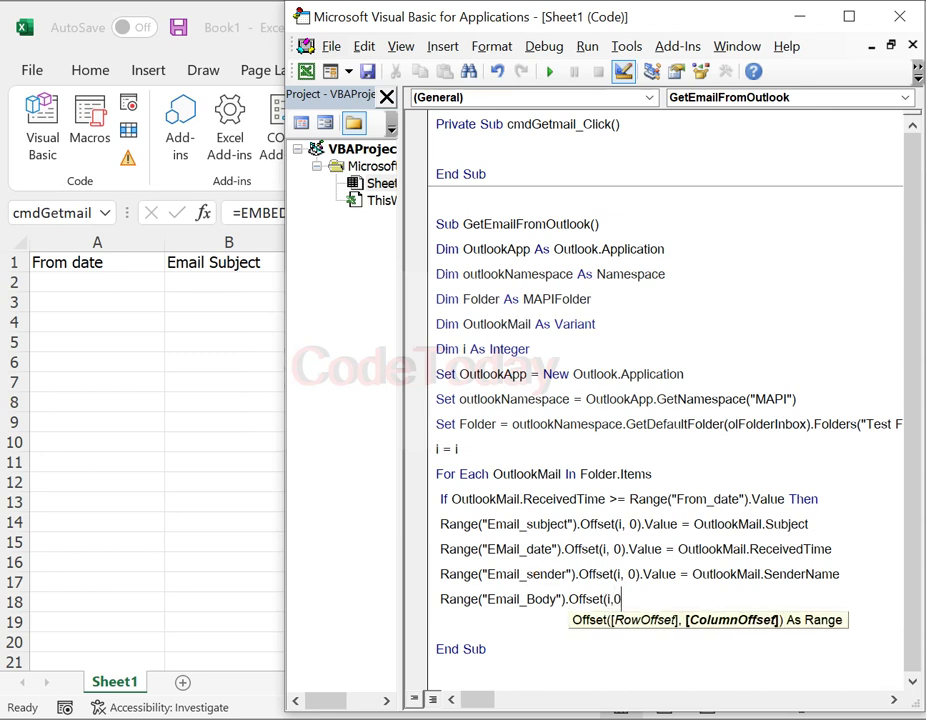
pyautogui.write(').va')
pyautogui.press('Tab')
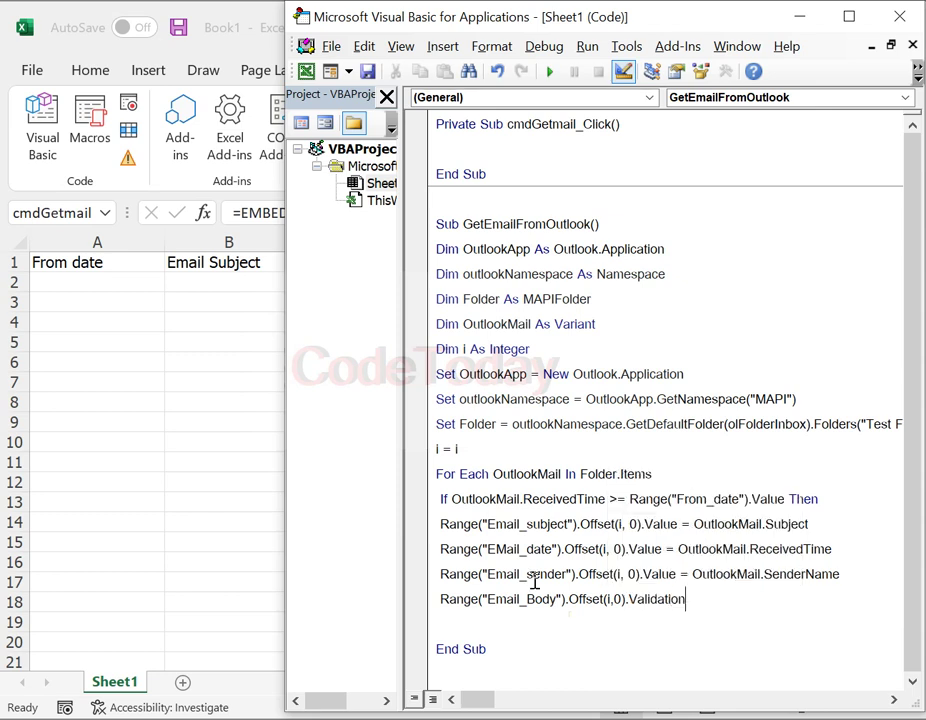
pyautogui.press('BackSpace')
pyautogui.press('BackSpace')
pyautogui.press('BackSpace')
pyautogui.press('BackSpace')
pyautogui.write('lue')
pyautogui.write(' = out')
pyautogui.write('lookmai')
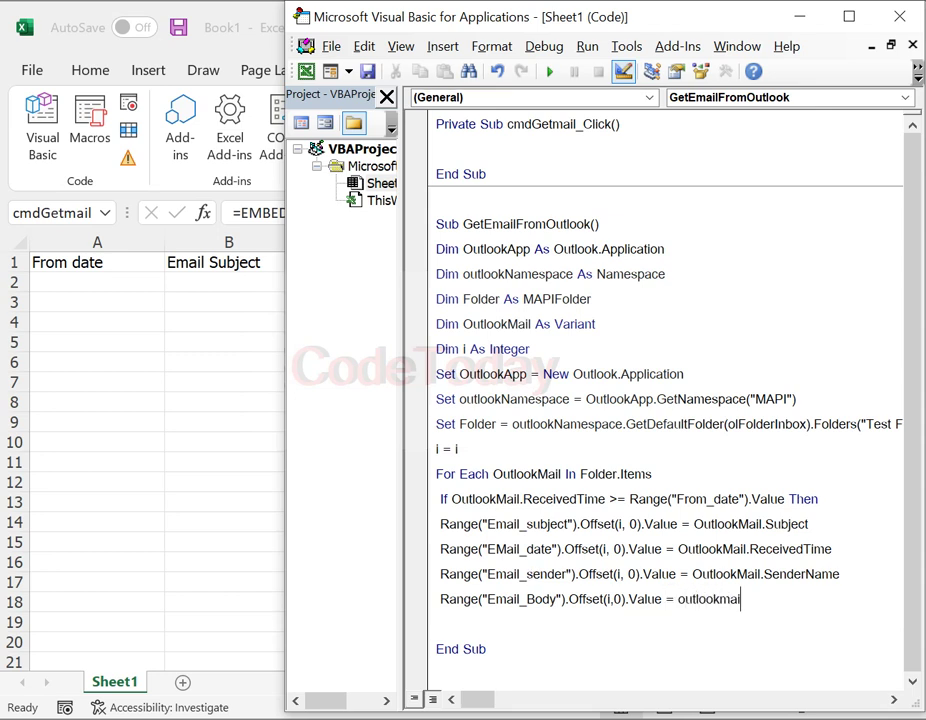
pyautogui.write('l.bod')
pyautogui.write('y')
pyautogui.press('Return')
pyautogui.write('i=')
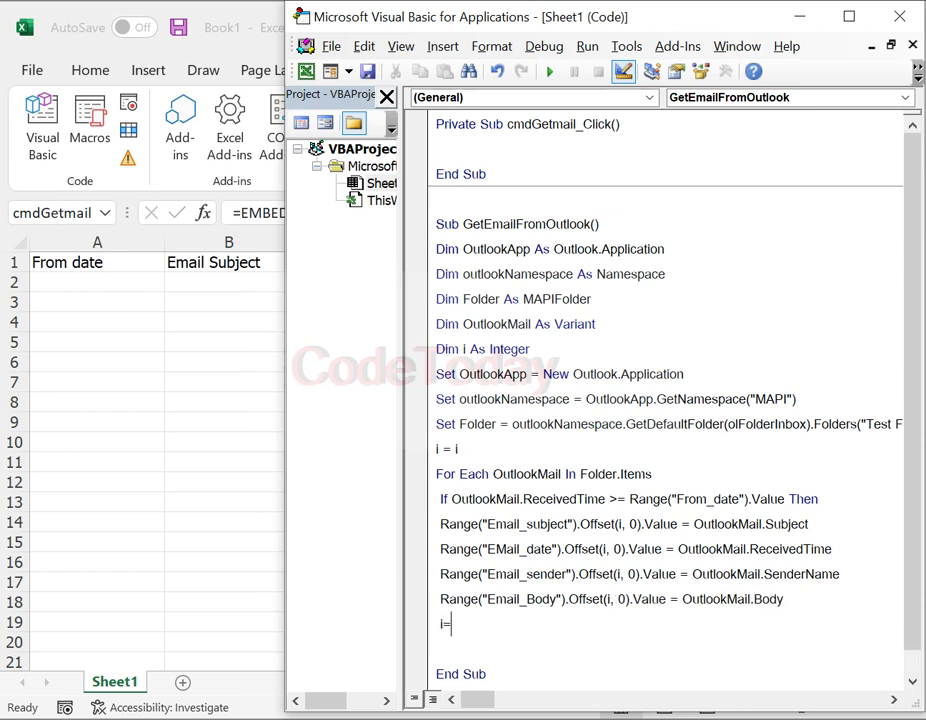
# Complete the i = i + 1 counter line, then highlight the assignment and counter lines to explain them
pyautogui.write('i+1')
pyautogui.scroll(-1, 651, 502)
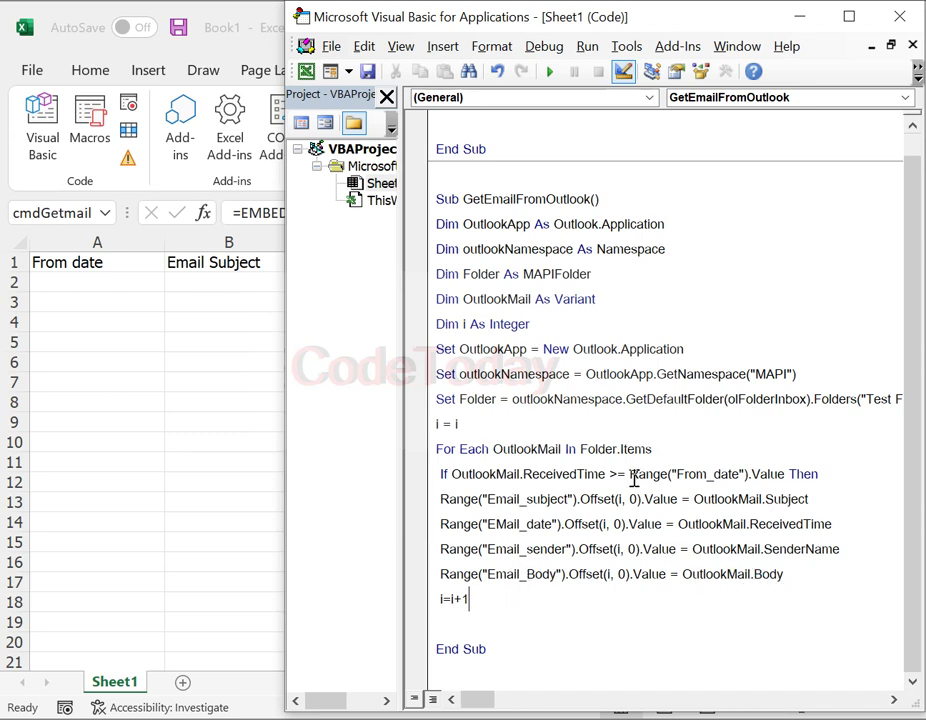
pyautogui.moveTo(795, 570)
pyautogui.mouseDown()
pyautogui.moveTo(663, 481)
pyautogui.moveTo(513, 518)
pyautogui.moveTo(440, 500)
pyautogui.mouseUp()
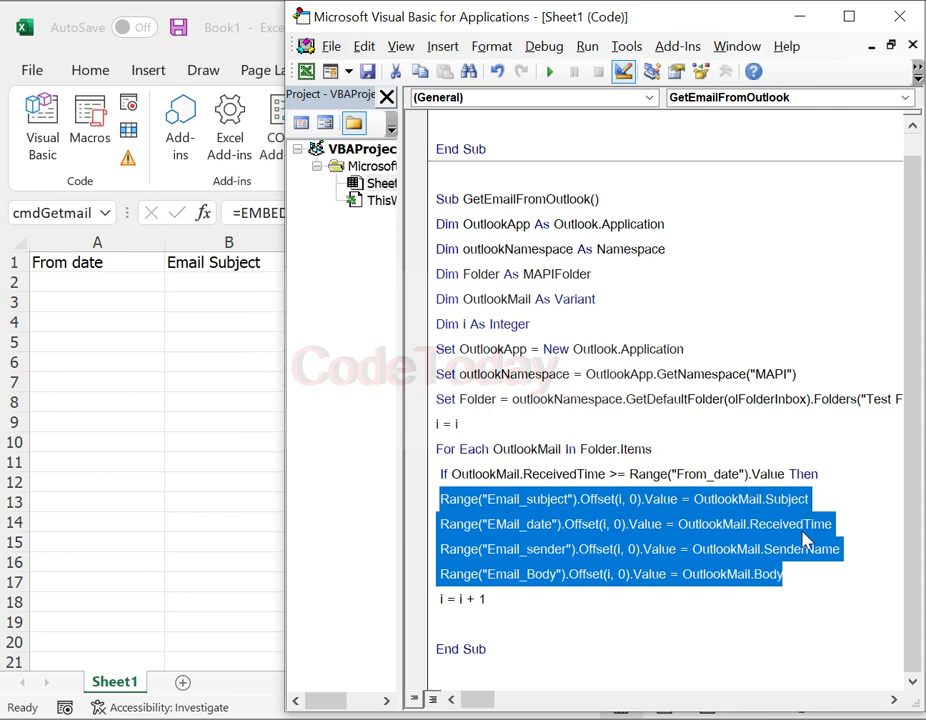
pyautogui.click(791, 581)
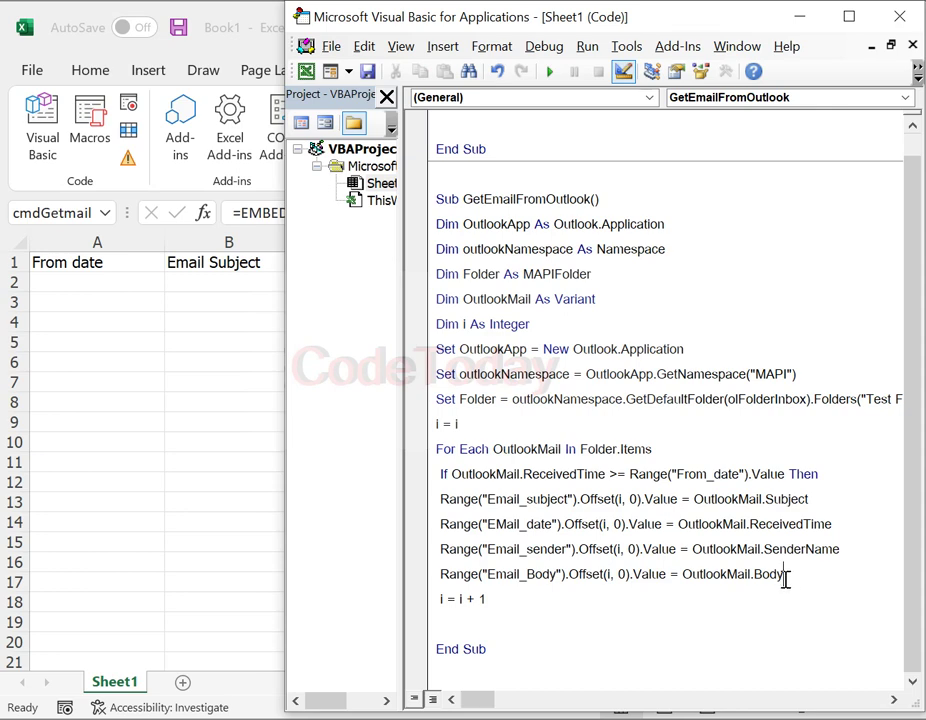
pyautogui.moveTo(786, 580); pyautogui.dragTo(488, 499)
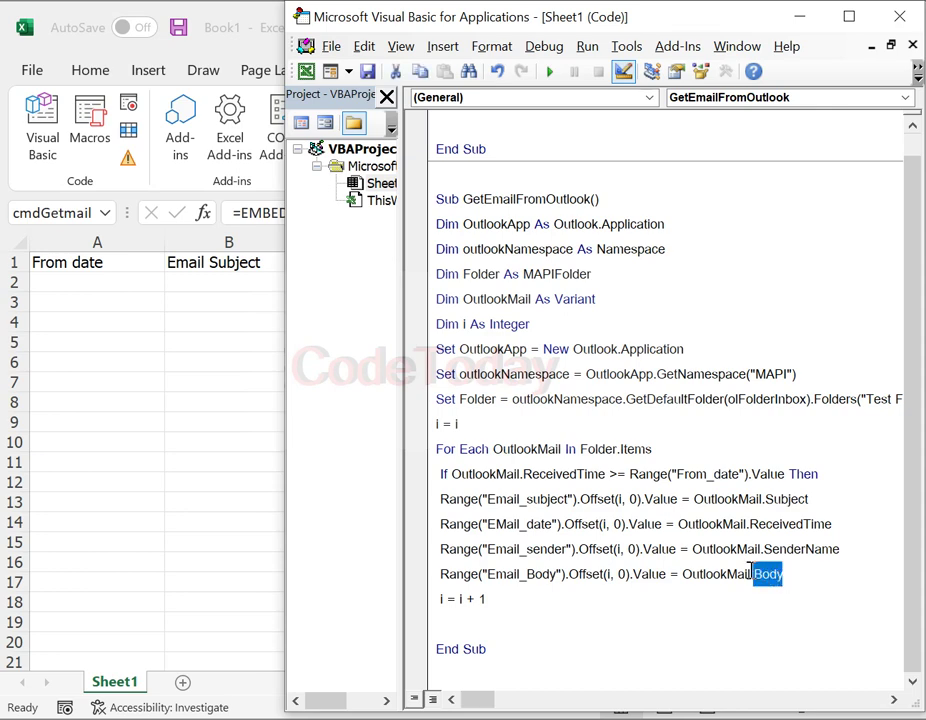
pyautogui.click(542, 610)
pyautogui.moveTo(542, 610); pyautogui.dragTo(428, 596)
pyautogui.click(460, 612)
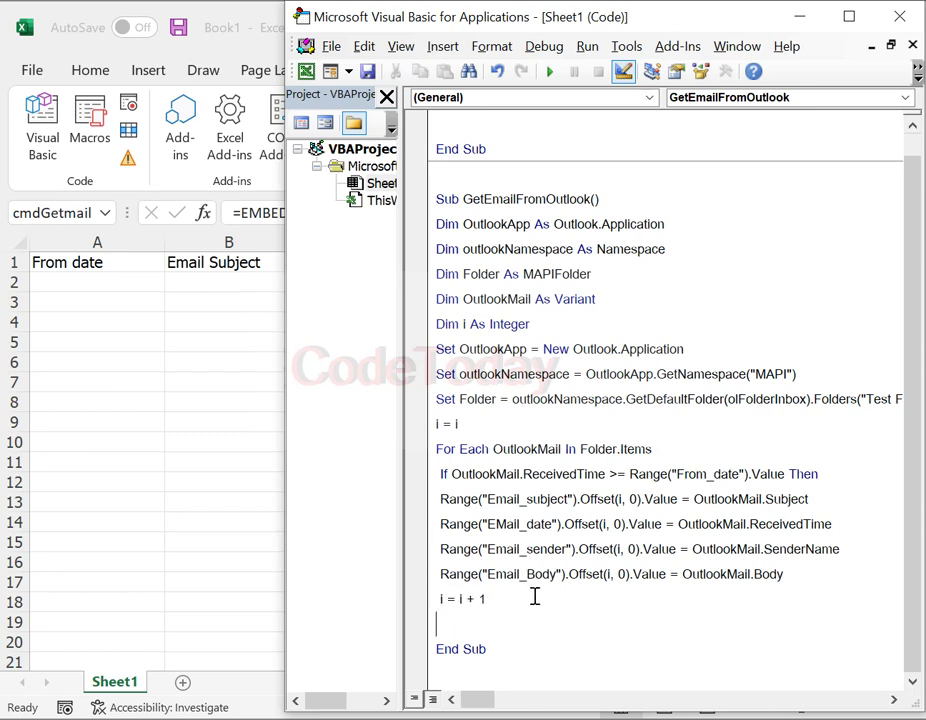
# Type 'end' below the counter line and highlight the i = i + 1 increment to explain it
pyautogui.press('Down')
pyautogui.write('en')
pyautogui.write('d')
pyautogui.moveTo(486, 599); pyautogui.dragTo(466, 599)
pyautogui.moveTo(527, 605); pyautogui.dragTo(440, 598)
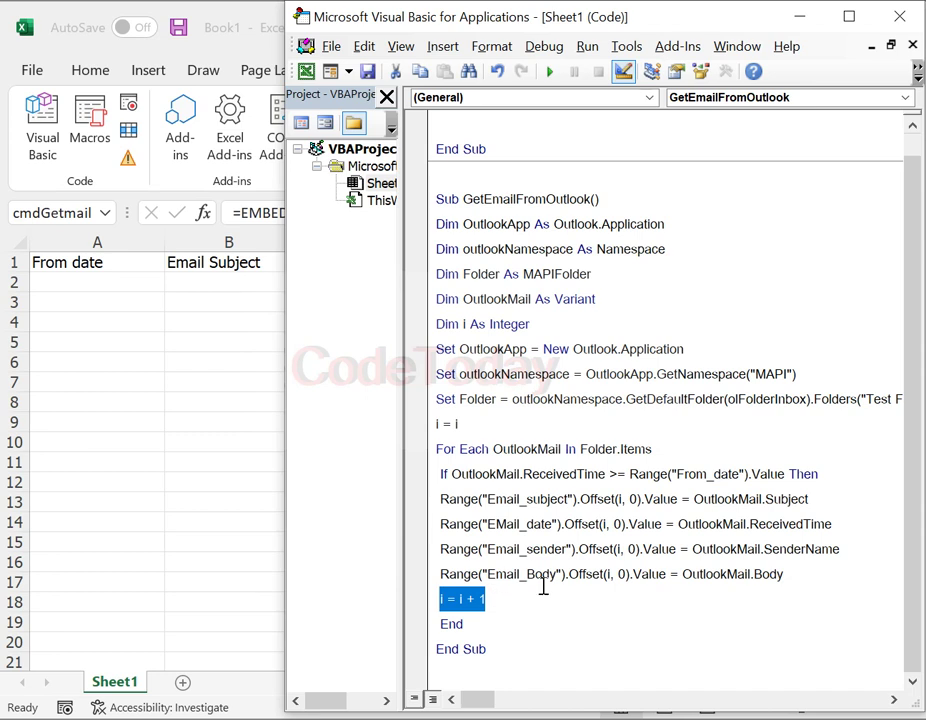
pyautogui.click(533, 609)
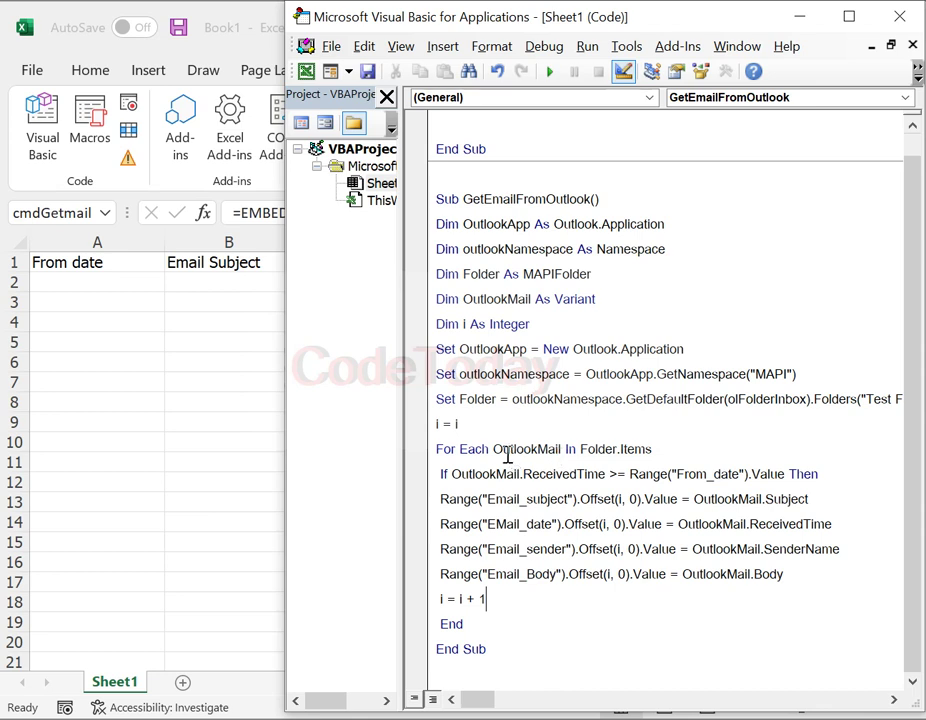
# Highlight OutlookMail and the For Each OutlookMail In Folder.Items line to explain the loop
pyautogui.moveTo(493, 449); pyautogui.dragTo(567, 447)
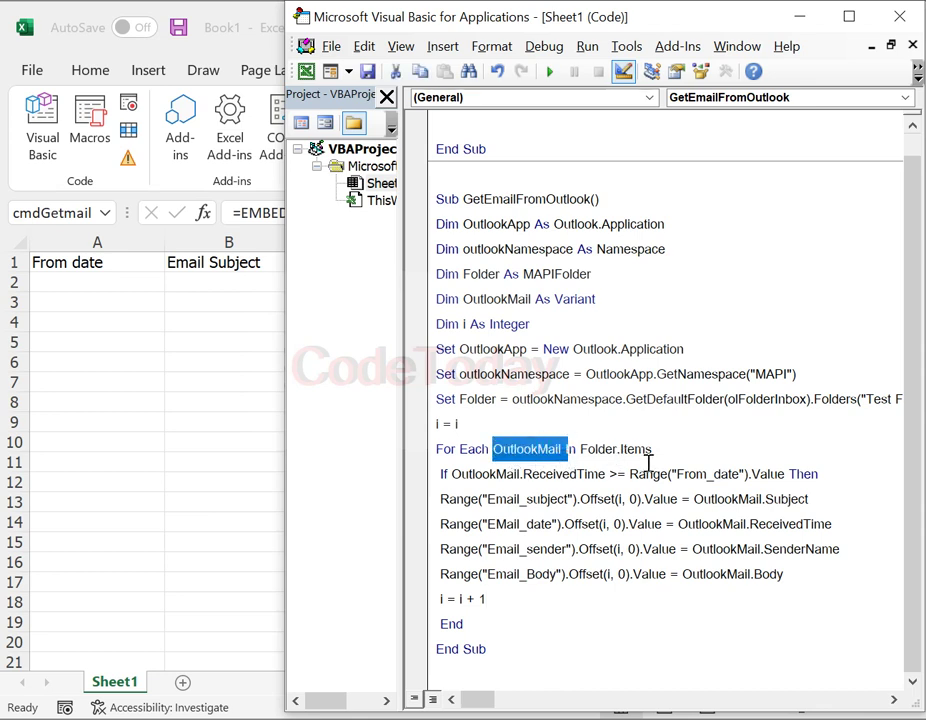
pyautogui.click(540, 611)
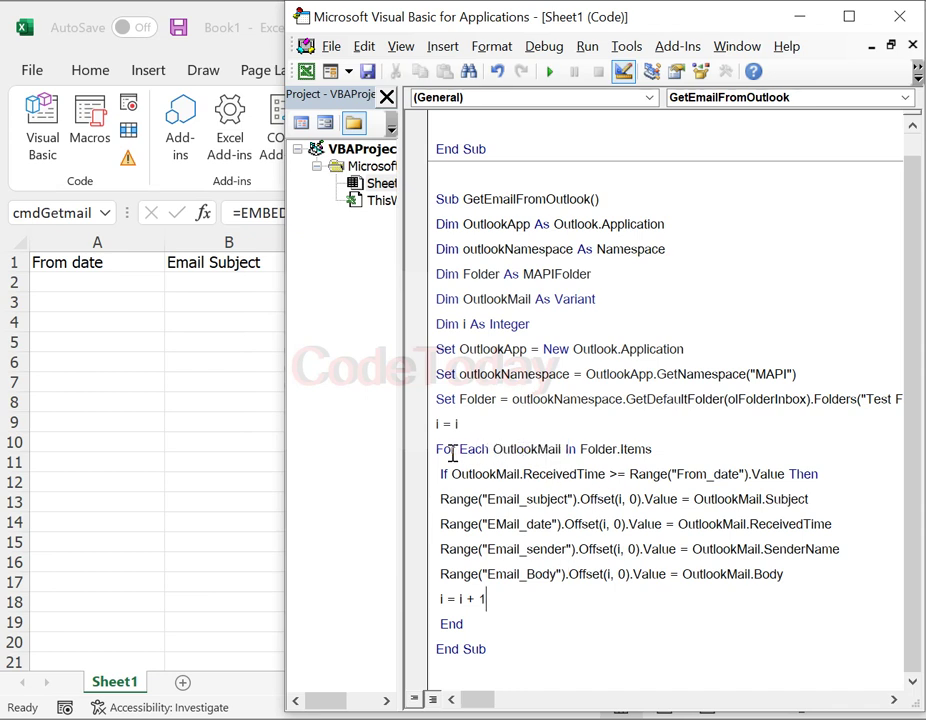
pyautogui.moveTo(436, 449); pyautogui.dragTo(660, 449)
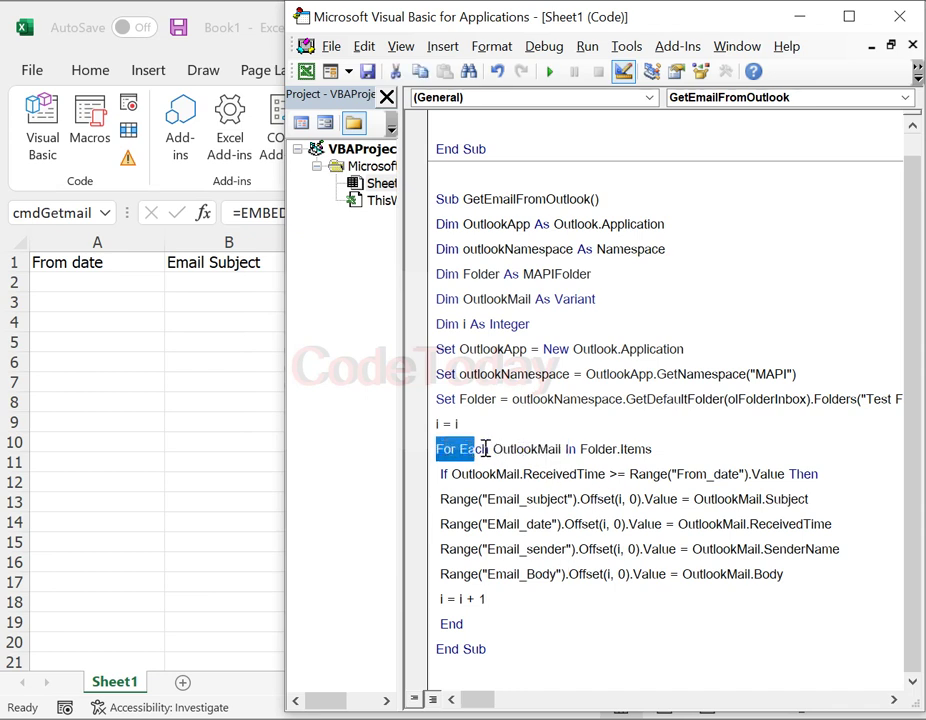
pyautogui.click(566, 599)
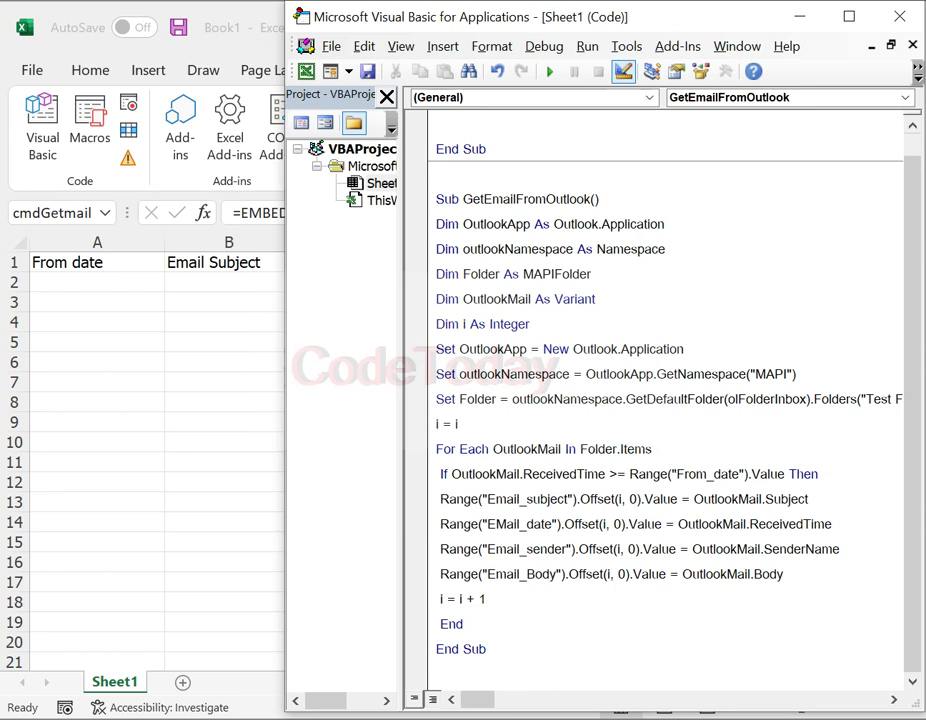
# Finish End If, close the loop with Next OutlookMail, and begin 'Set Folder = '
pyautogui.write(' if')
pyautogui.press('Return')
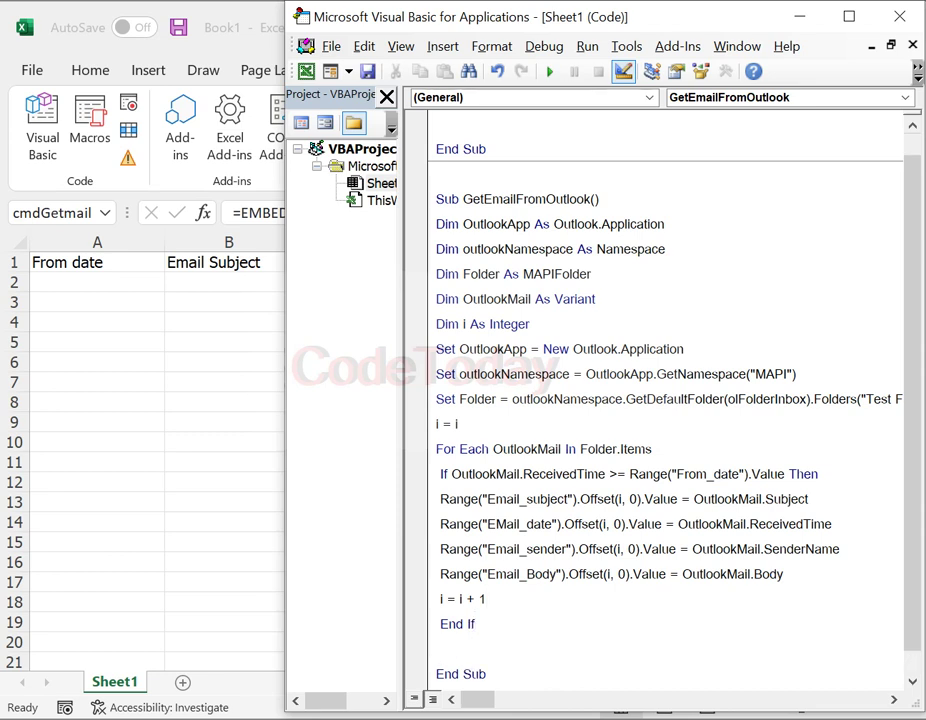
pyautogui.write('next ')
pyautogui.write('outlo')
pyautogui.write('okmail')
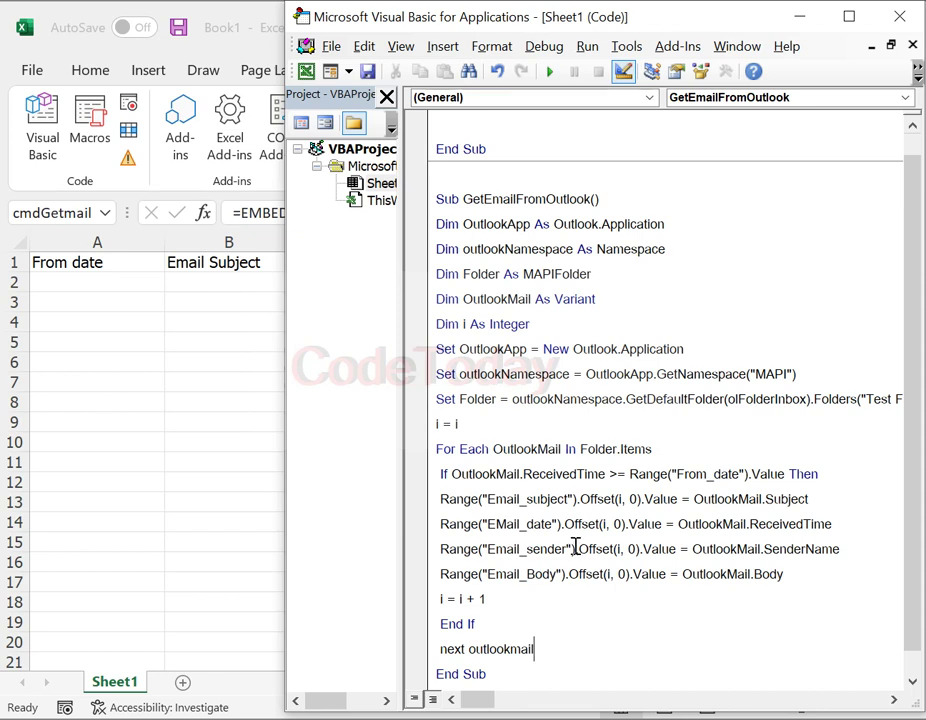
pyautogui.scroll(-1, 599, 524)
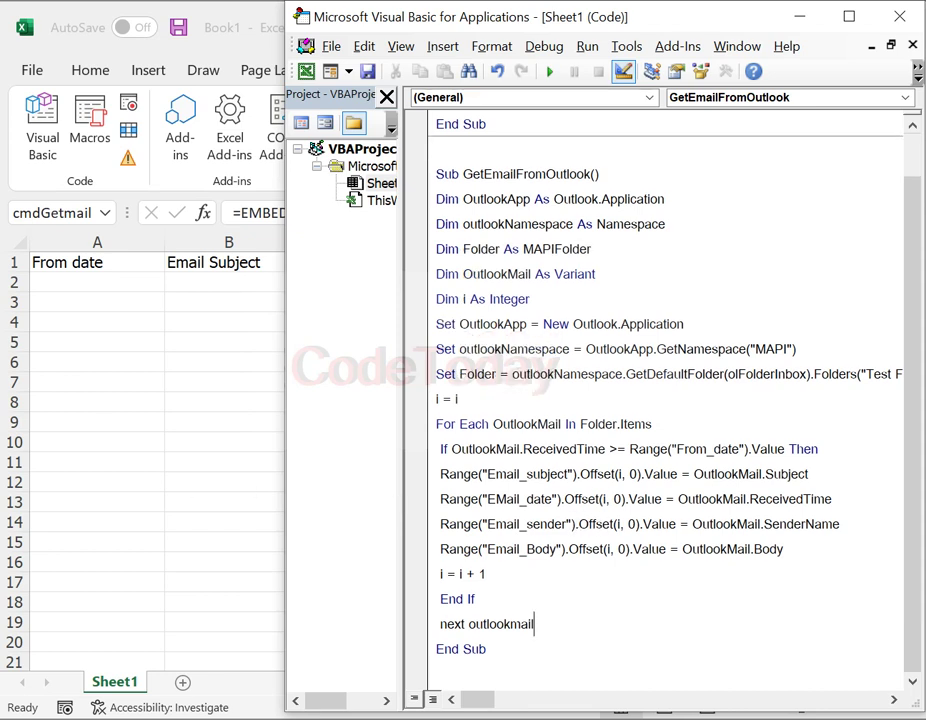
pyautogui.press('Return')
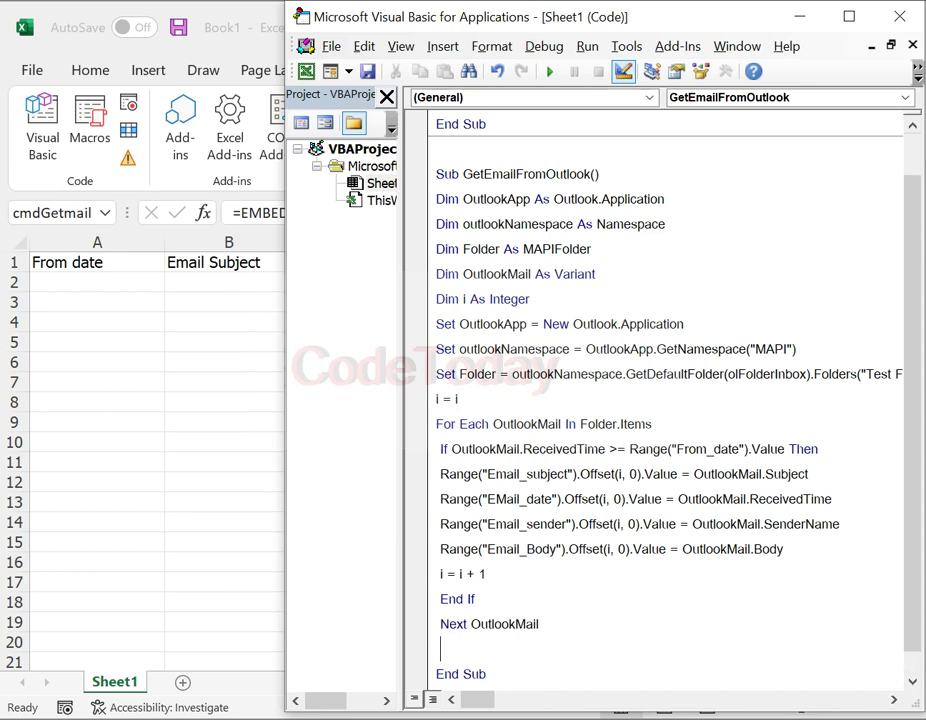
pyautogui.write('Se')
pyautogui.write('t Fol')
pyautogui.write('der = M')
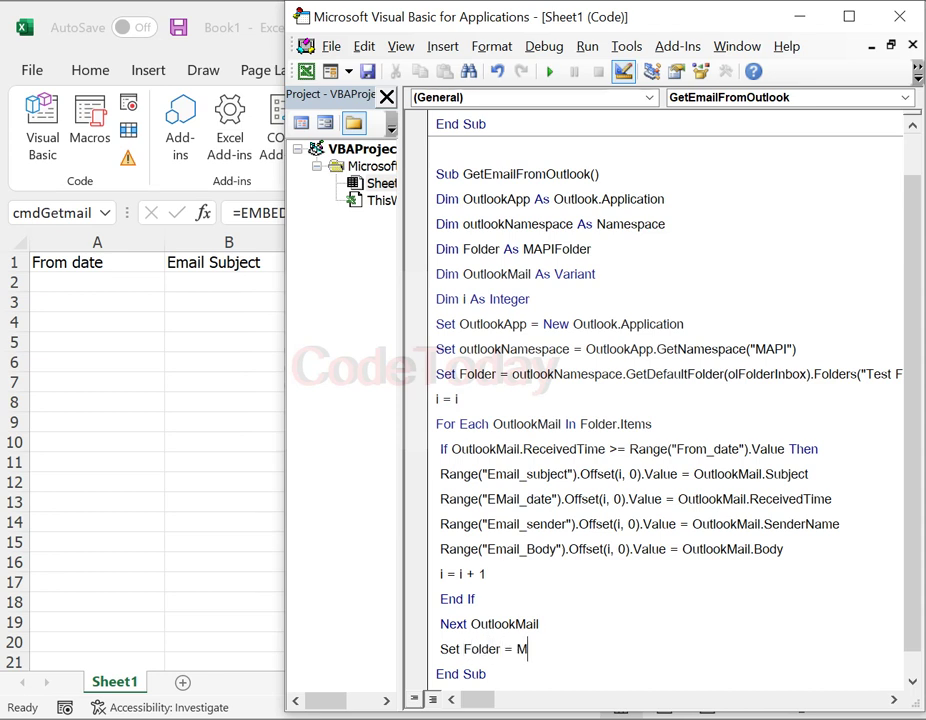
# Complete the line Set Folder = Nothing
pyautogui.press('BackSpace')
pyautogui.write('Mo')
pyautogui.press('BackSpace')
pyautogui.press('BackSpace')
pyautogui.write('othin')
pyautogui.write('g')
pyautogui.press('Return')
# Add Set outlookNamespace = Nothing and Set OutlookApp = Nothing before End Sub
pyautogui.write('E')
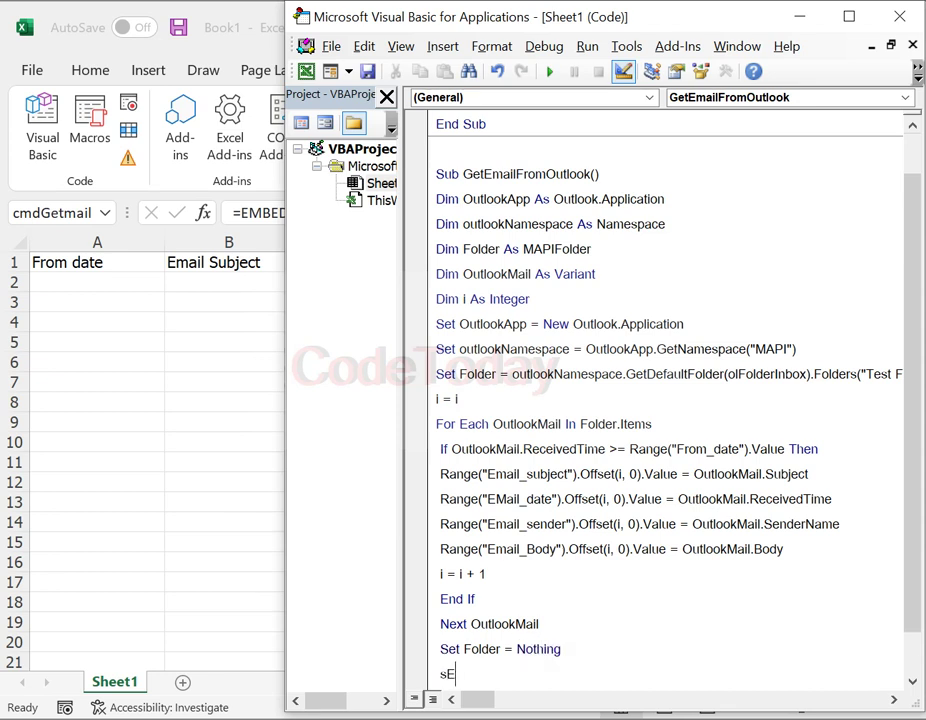
pyautogui.press('BackSpace')
pyautogui.press('BackSpace')
pyautogui.write('Set')
pyautogui.scroll(-1, 697, 512)
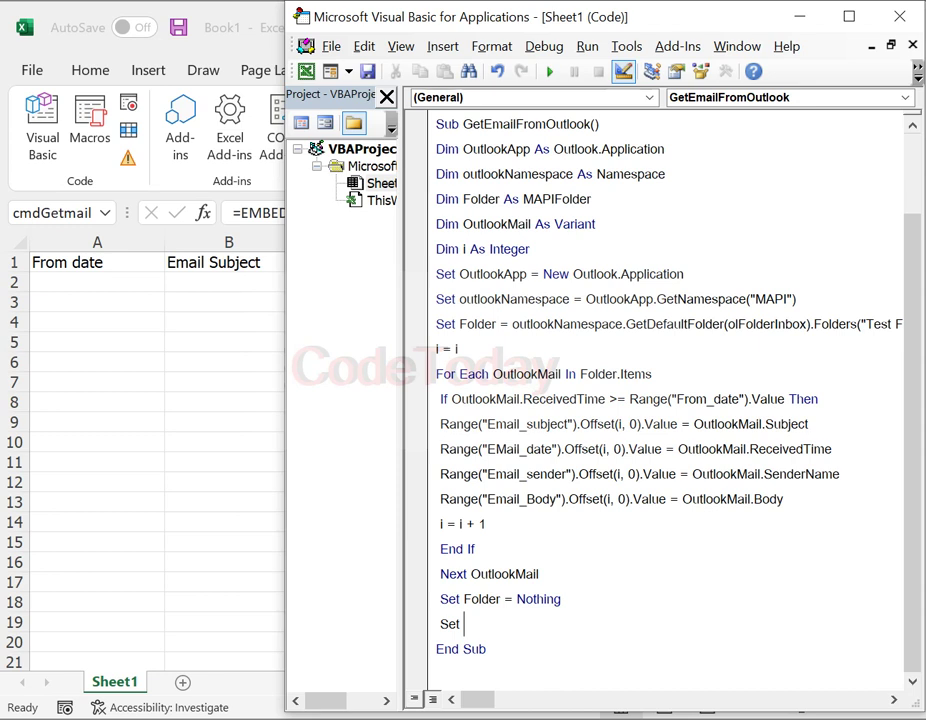
pyautogui.write('out')
pyautogui.write('look')
pyautogui.write('namespac')
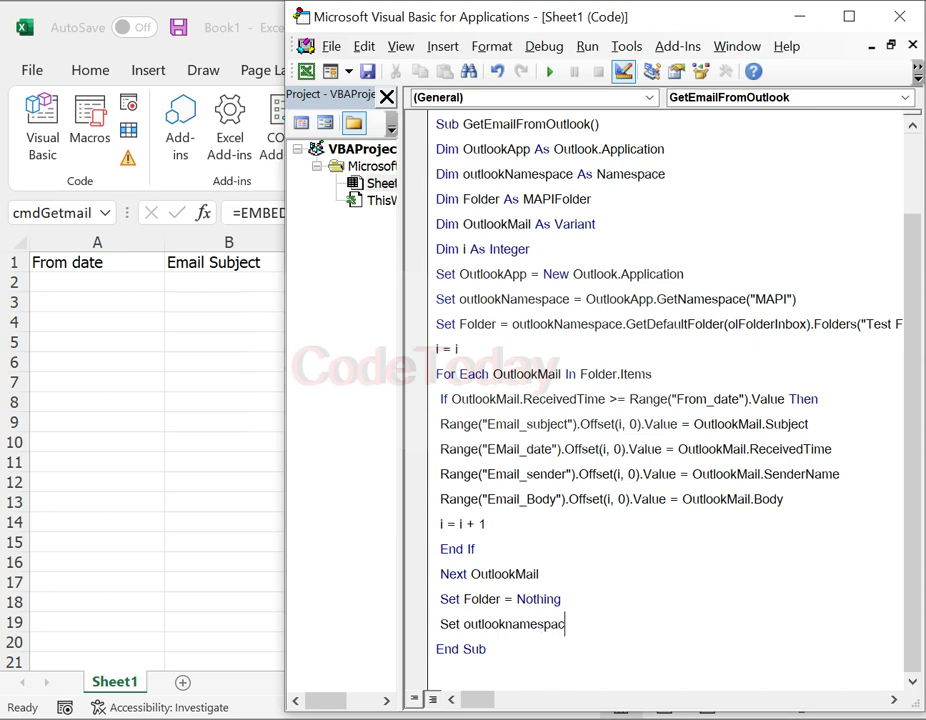
pyautogui.write(' = not')
pyautogui.write('hing')
pyautogui.press('Return')
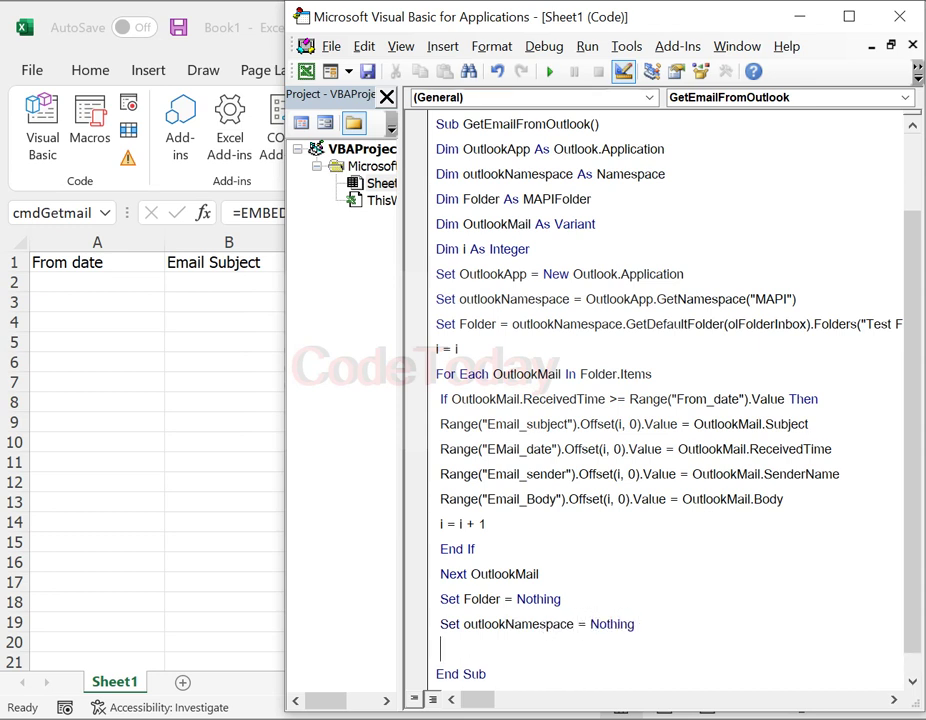
pyautogui.write('set outl')
pyautogui.write('ook')
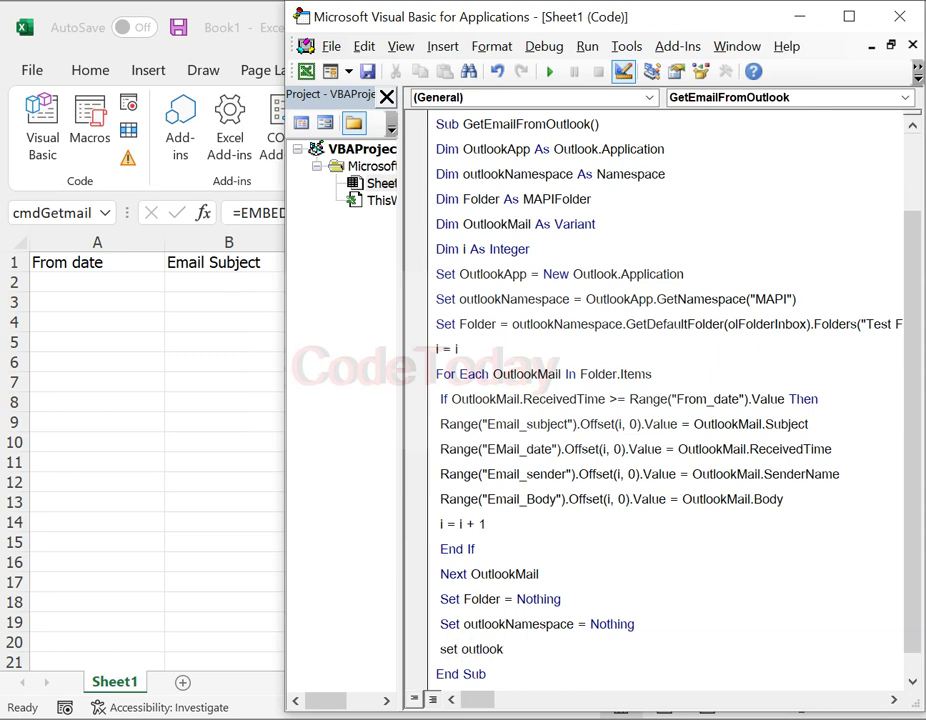
pyautogui.write('app =')
pyautogui.write(' nothi')
pyautogui.write('ng')
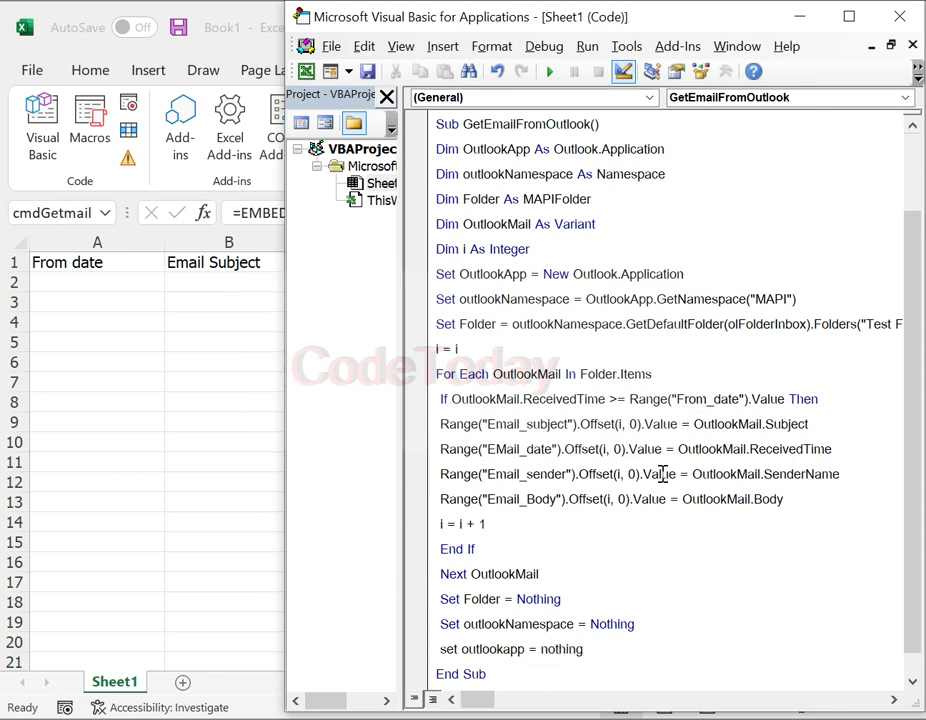
pyautogui.scroll(-1, 645, 534)
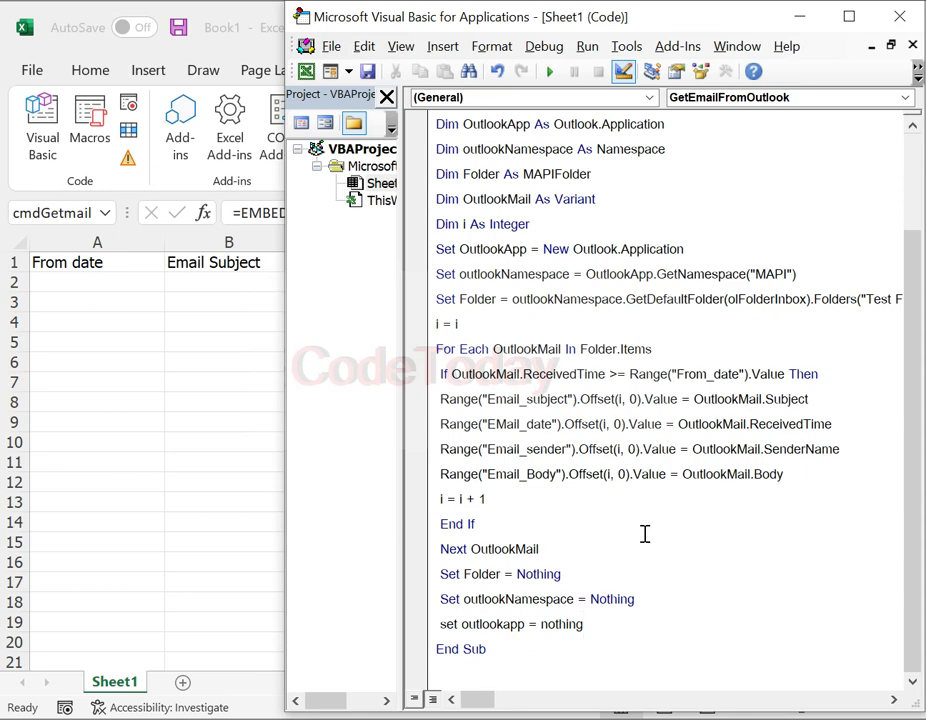
pyautogui.press('Return')
pyautogui.press('Return')
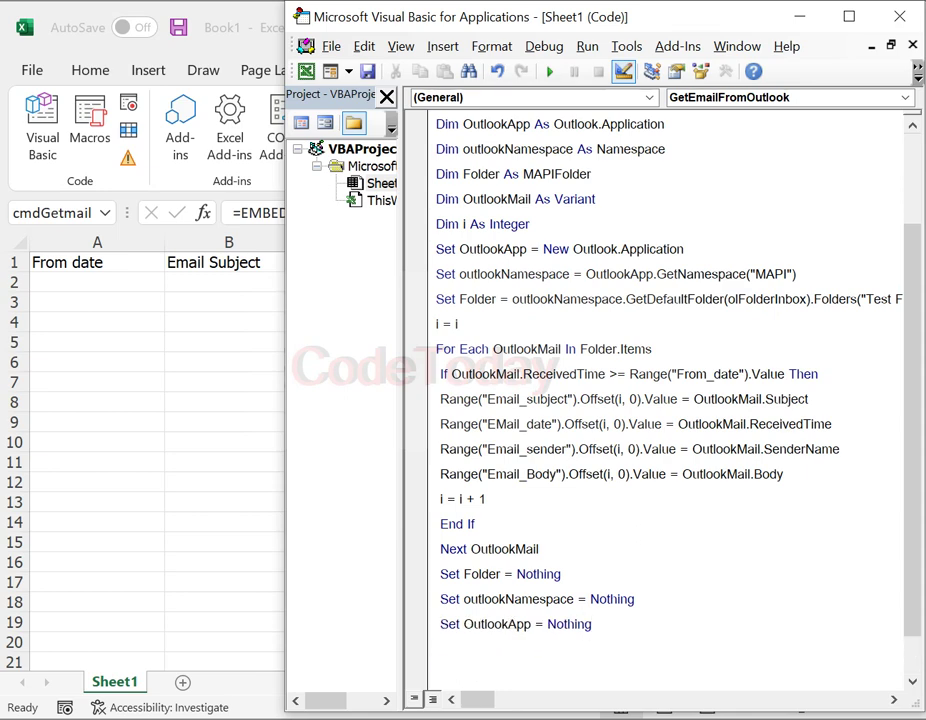
pyautogui.scroll(-2, 648, 463)
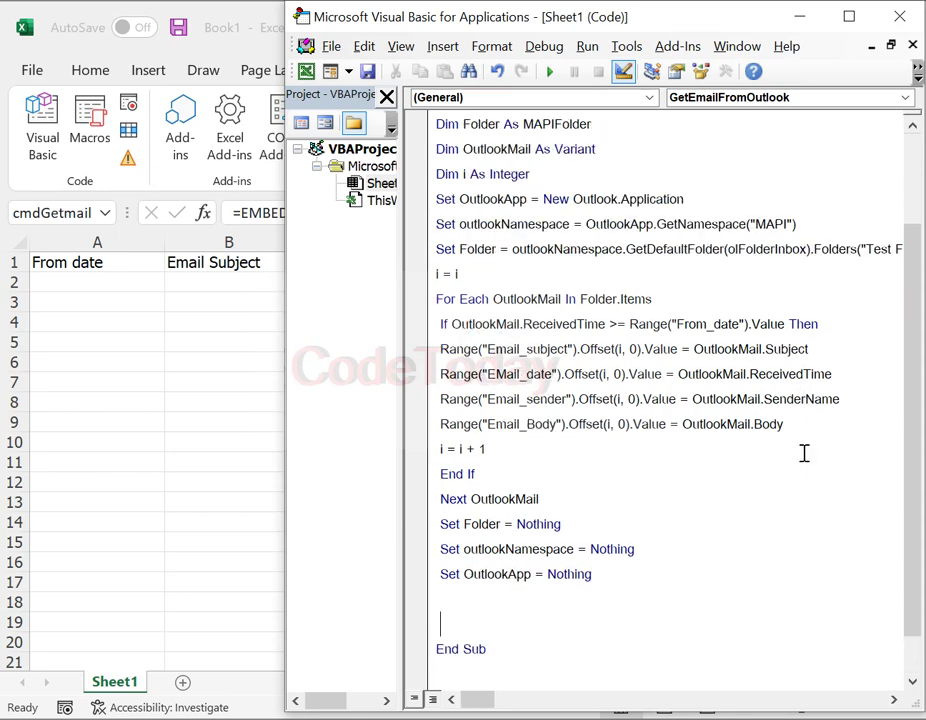
pyautogui.click(481, 597)
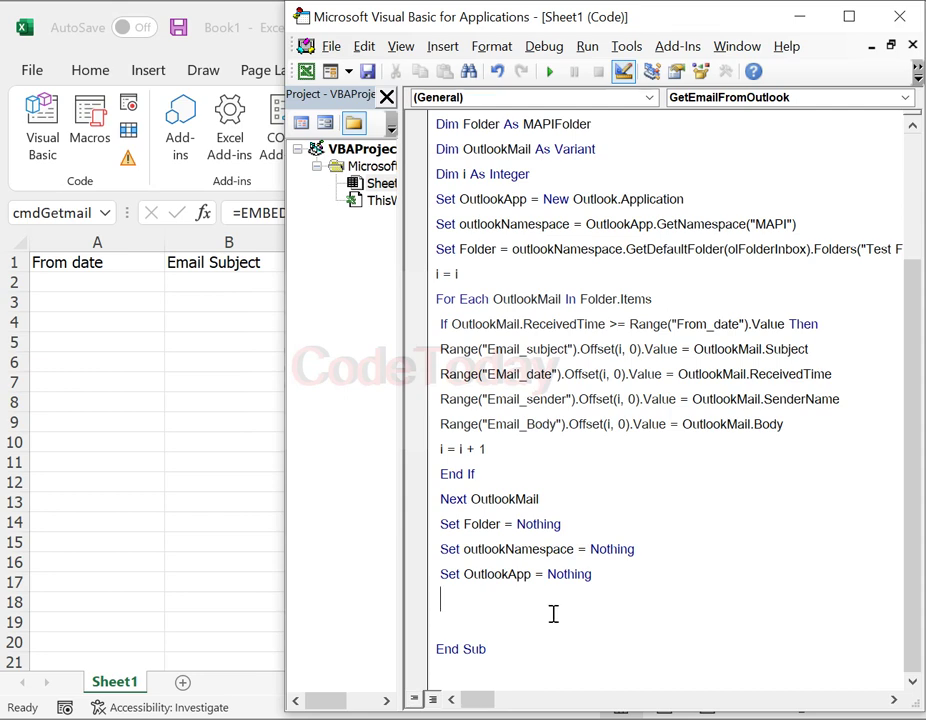
pyautogui.scroll(2, 650, 609)
pyautogui.scroll(2, 650, 609)
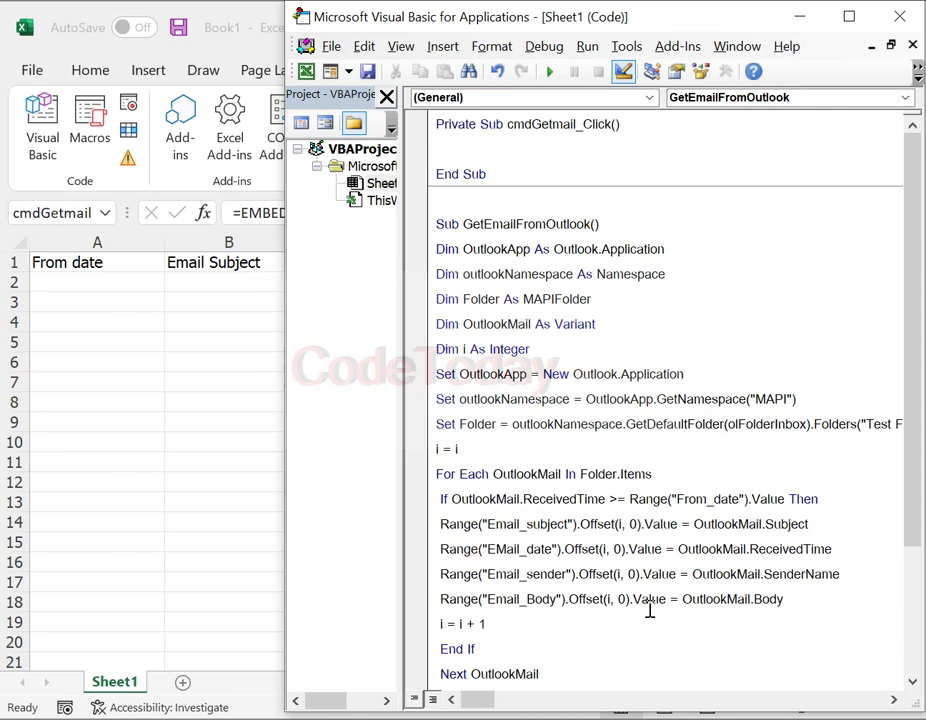
pyautogui.scroll(-3, 650, 609)
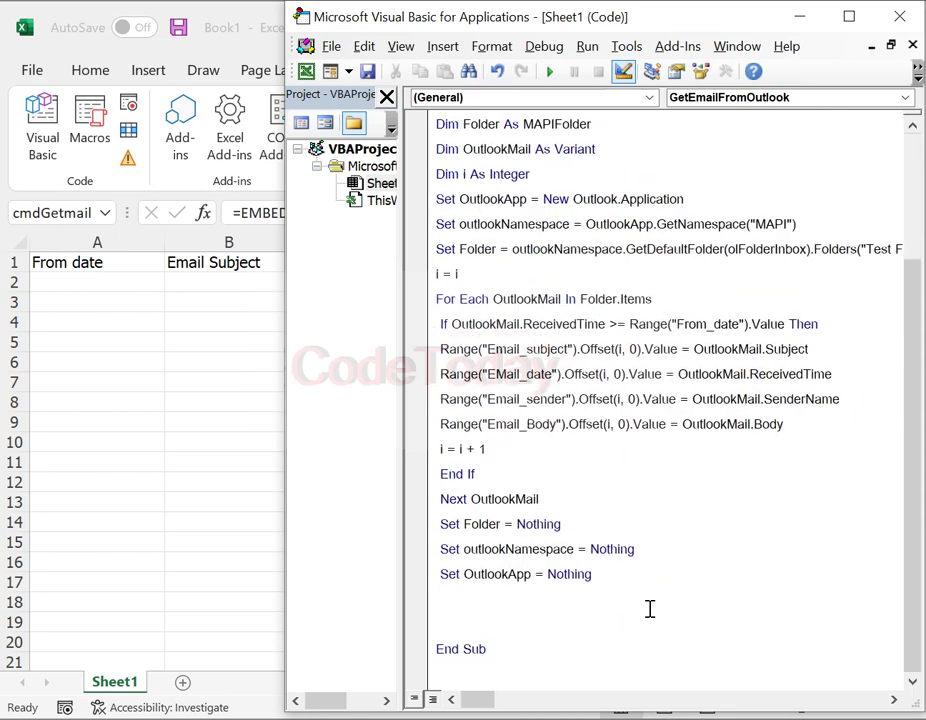
pyautogui.scroll(2, 650, 609)
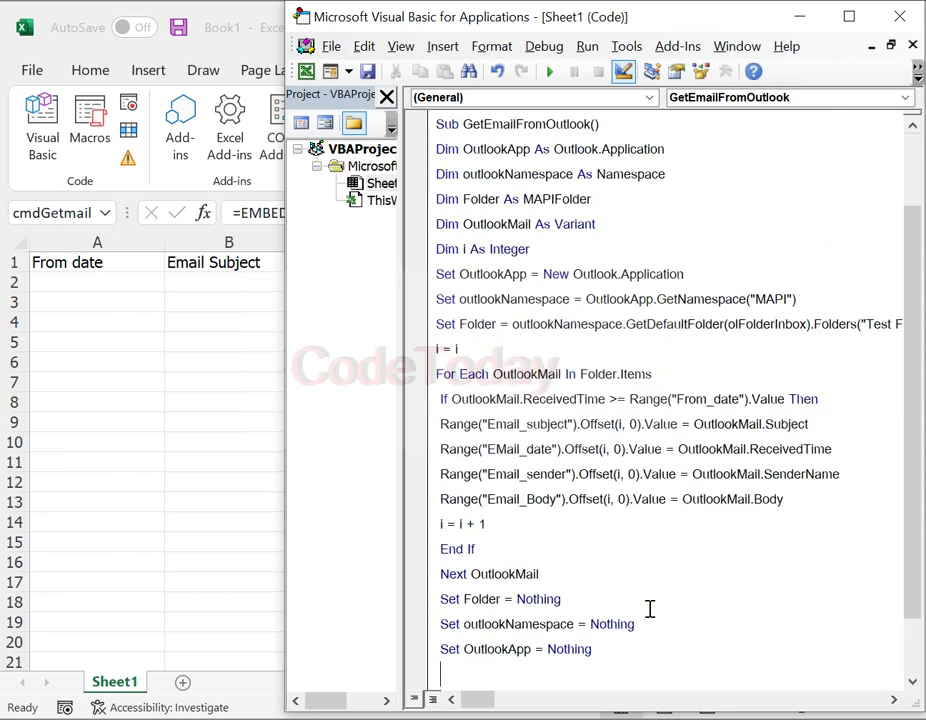
pyautogui.scroll(2, 650, 609)
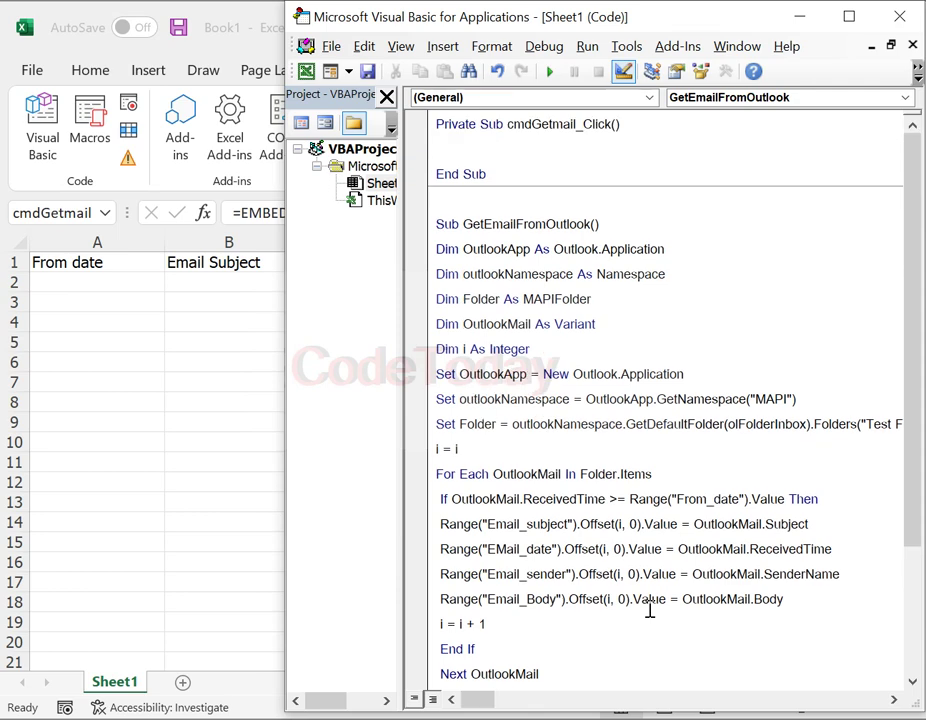
pyautogui.scroll(-2, 650, 609)
pyautogui.scroll(2, 650, 609)
pyautogui.scroll(-2, 650, 609)
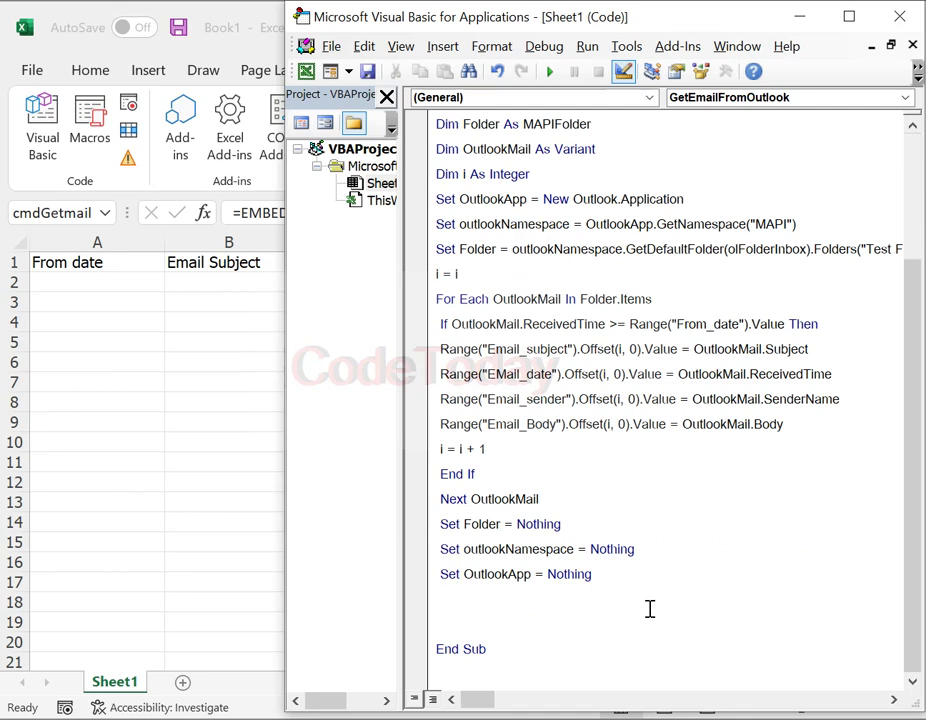
pyautogui.scroll(2, 650, 609)
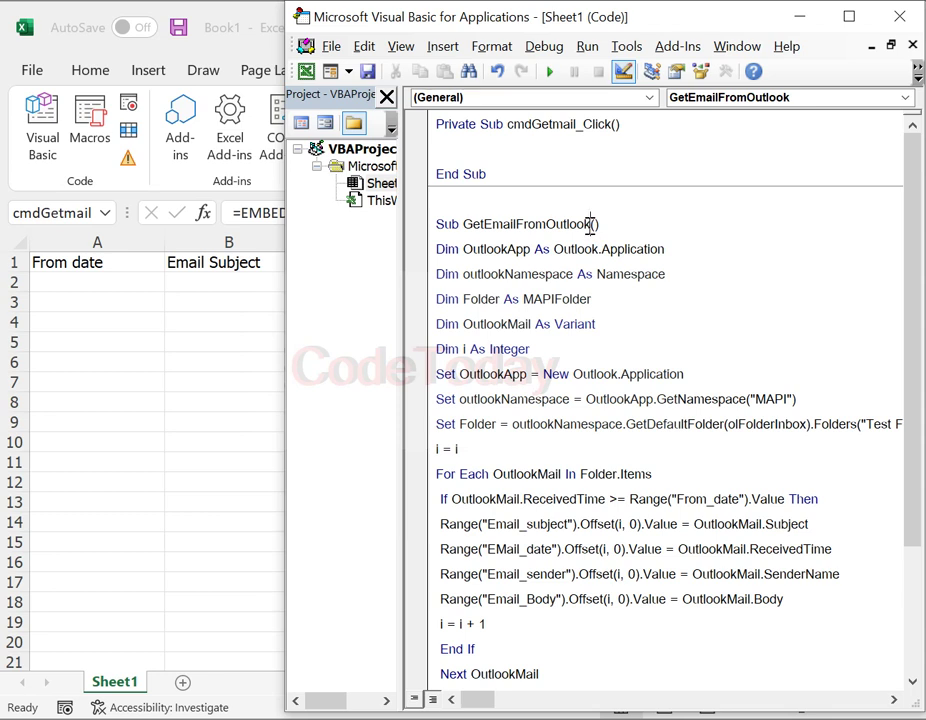
pyautogui.moveTo(590, 225); pyautogui.dragTo(463, 228)
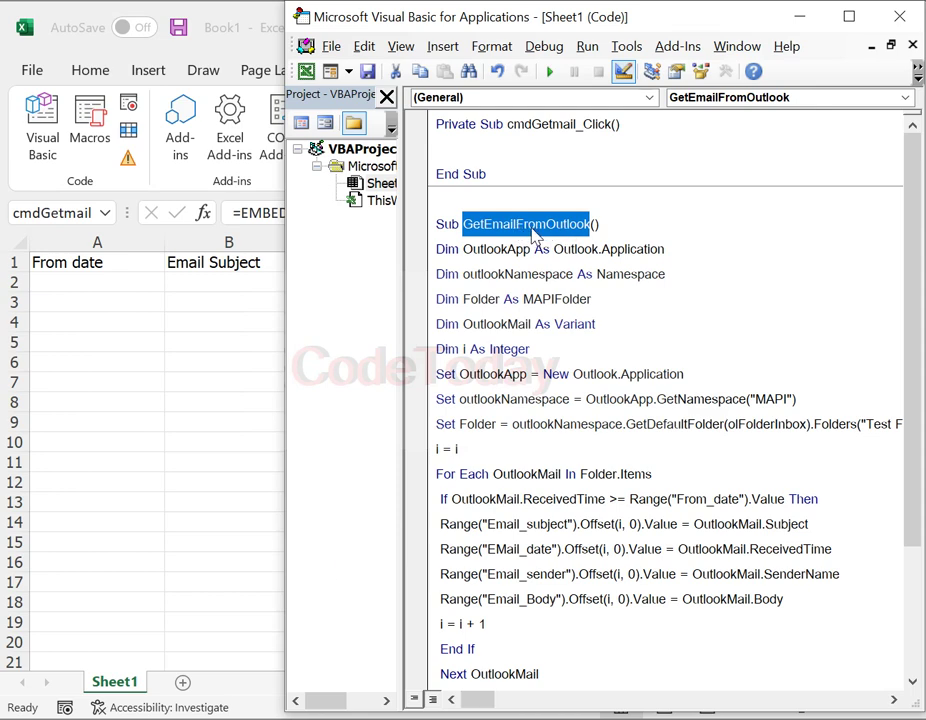
pyautogui.rightClick(534, 239)
pyautogui.click(425, 267)
pyautogui.click(488, 153)
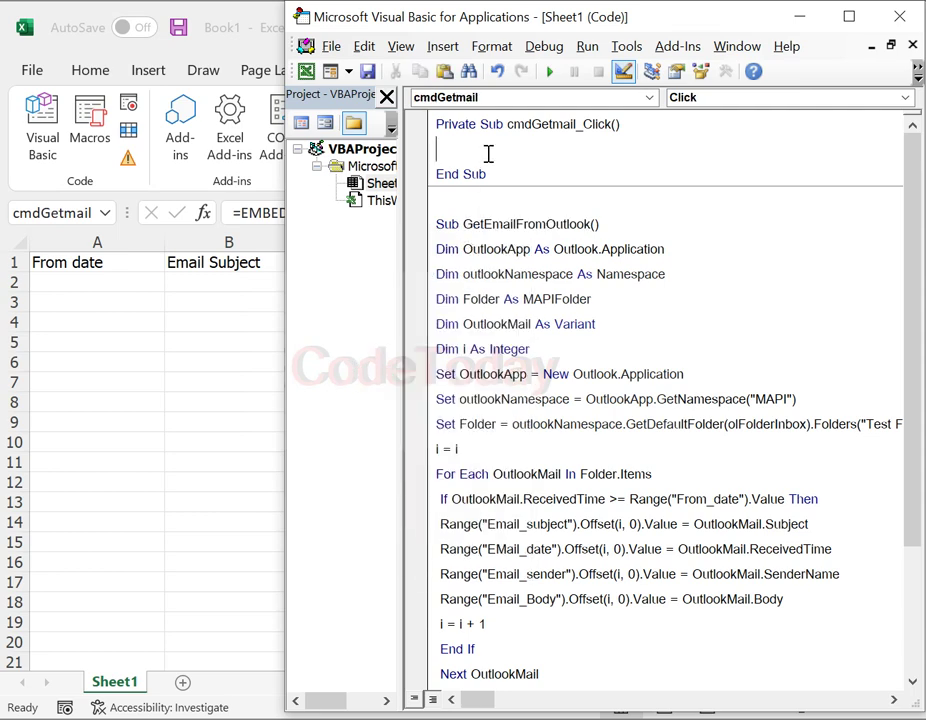
pyautogui.rightClick(493, 150)
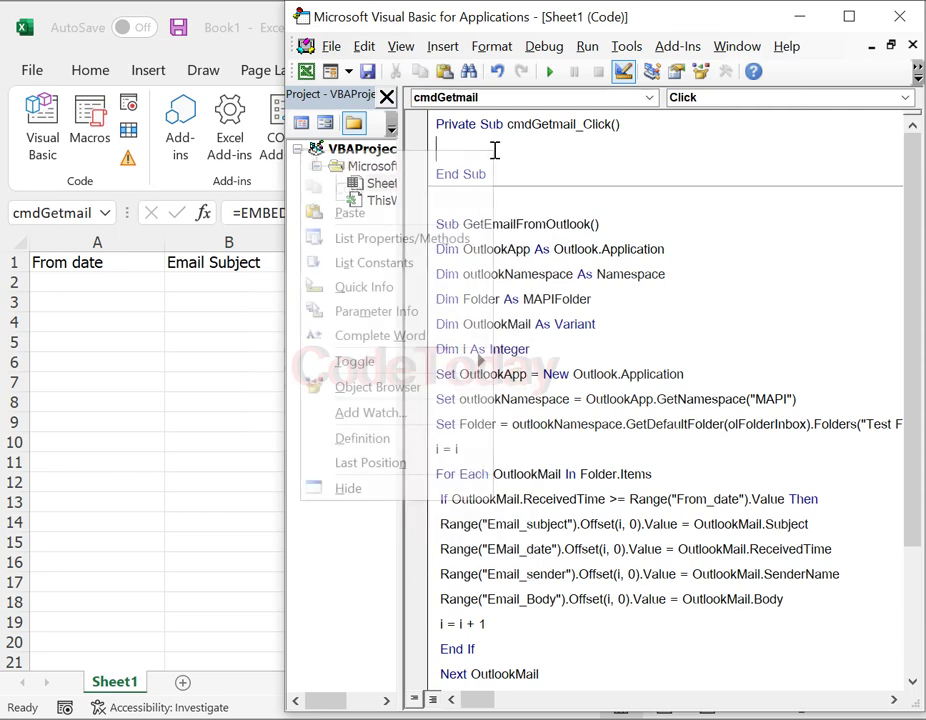
pyautogui.click(381, 221)
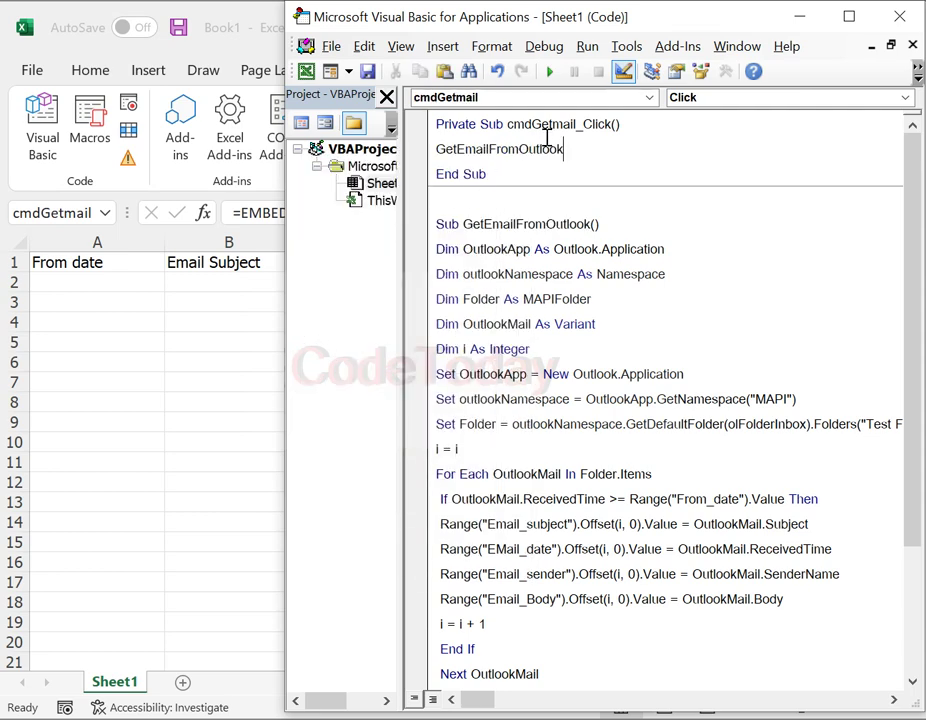
pyautogui.click(305, 72)
pyautogui.click(444, 405)
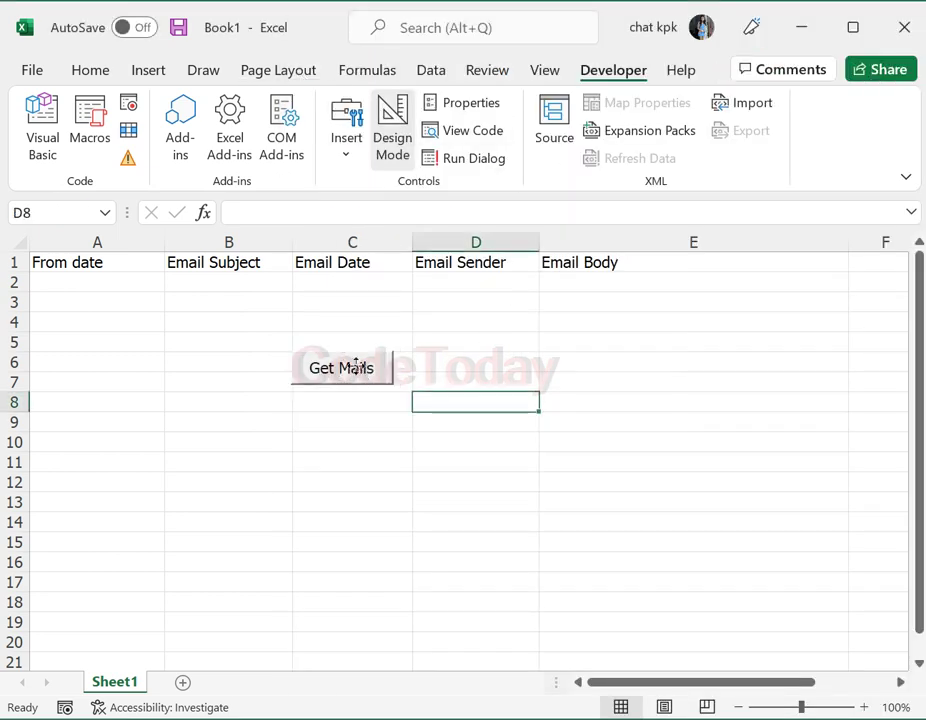
pyautogui.doubleClick(356, 366)
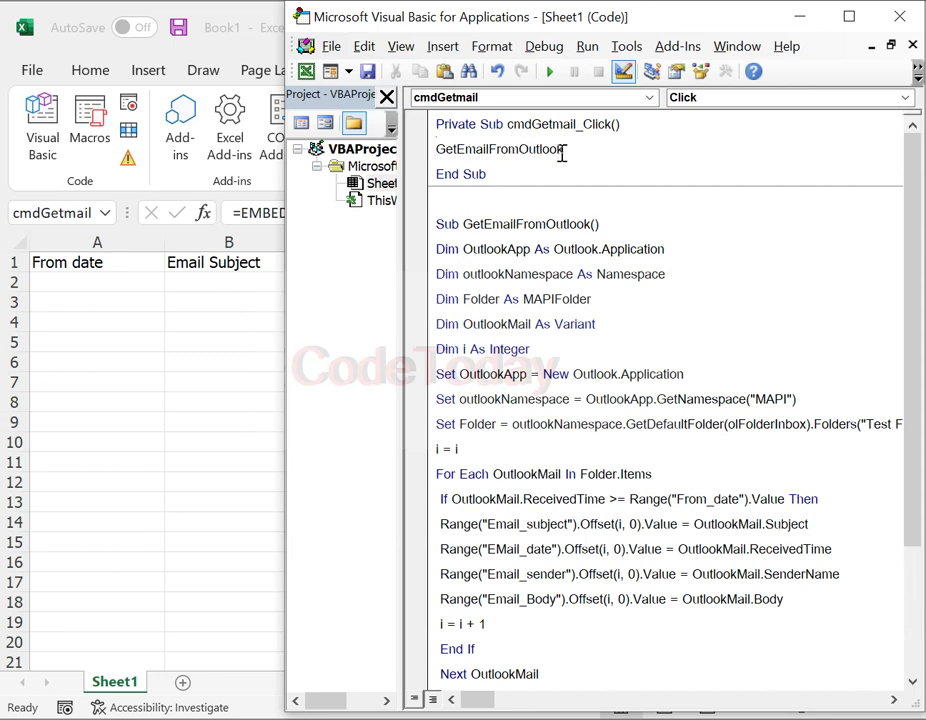
pyautogui.moveTo(565, 150); pyautogui.dragTo(437, 150)
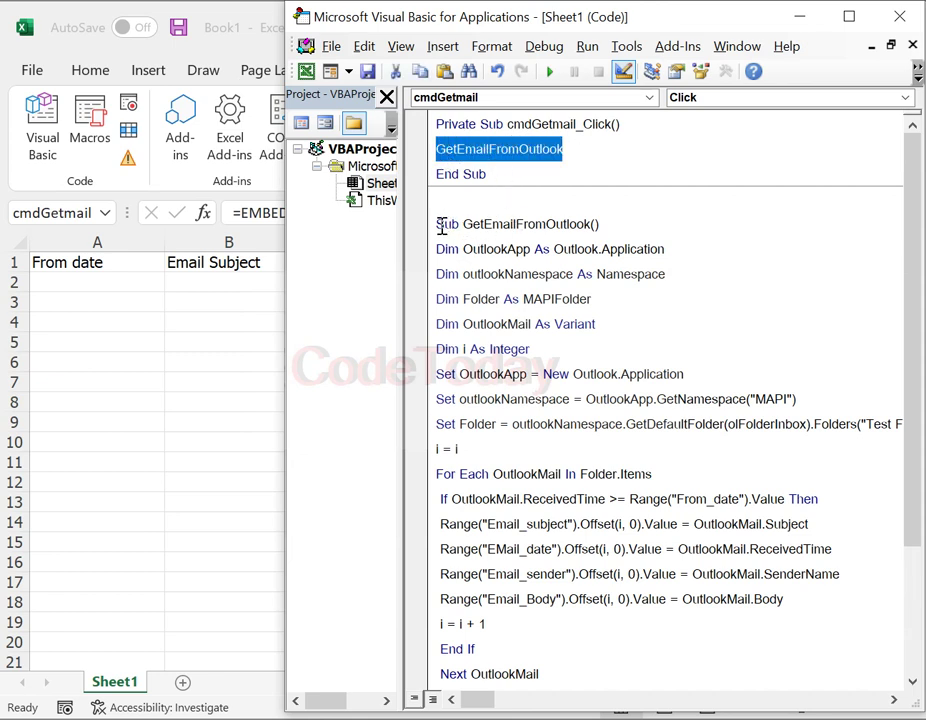
pyautogui.moveTo(438, 225); pyautogui.dragTo(701, 665)
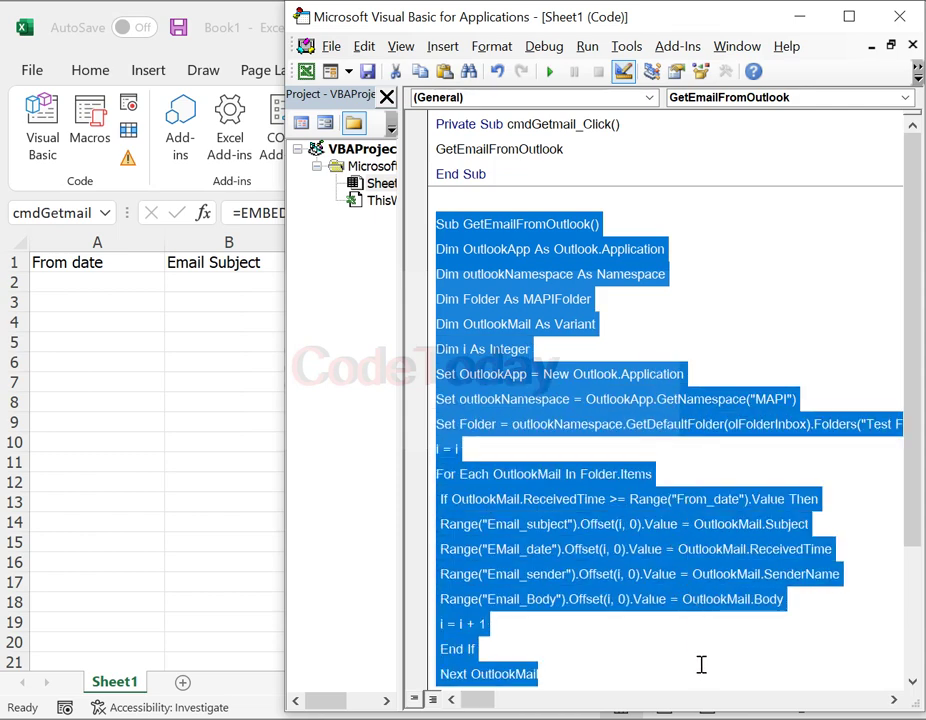
pyautogui.click(651, 201)
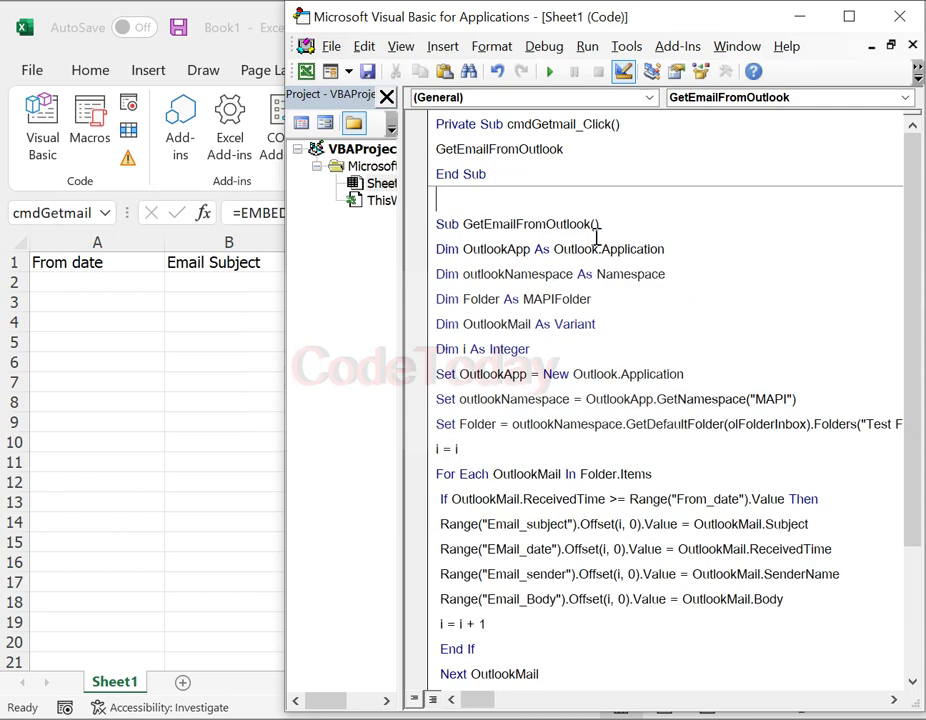
pyautogui.moveTo(591, 226); pyautogui.dragTo(464, 226)
pyautogui.click(563, 195)
pyautogui.scroll(-2, 740, 413)
pyautogui.scroll(2, 742, 413)
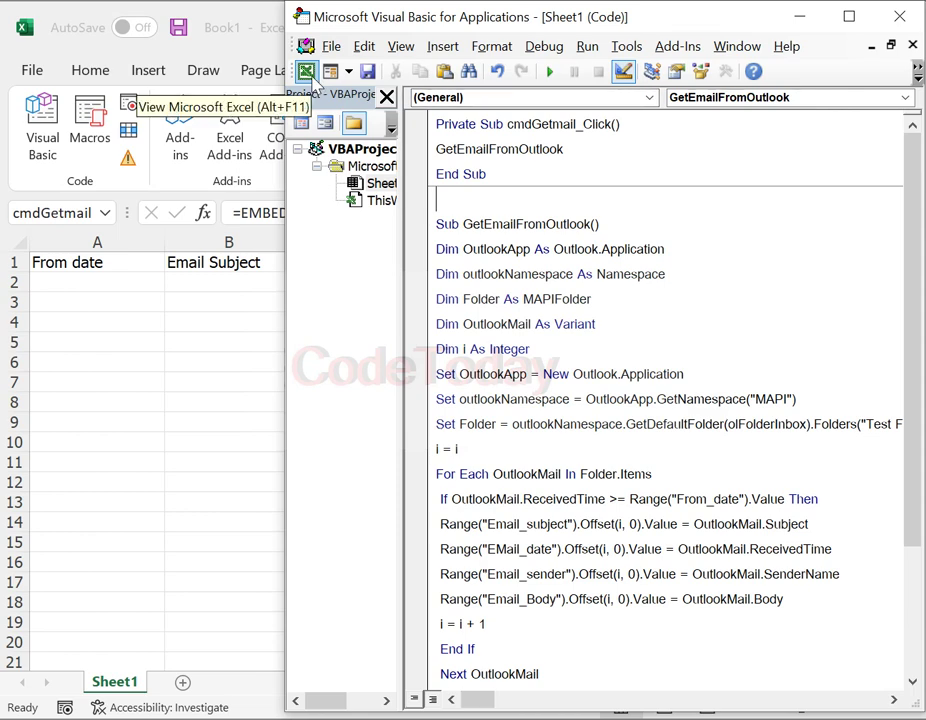
# Back in the workbook, leave Design Mode and run Get Mails to import the Test Folder emails
pyautogui.click(307, 72)
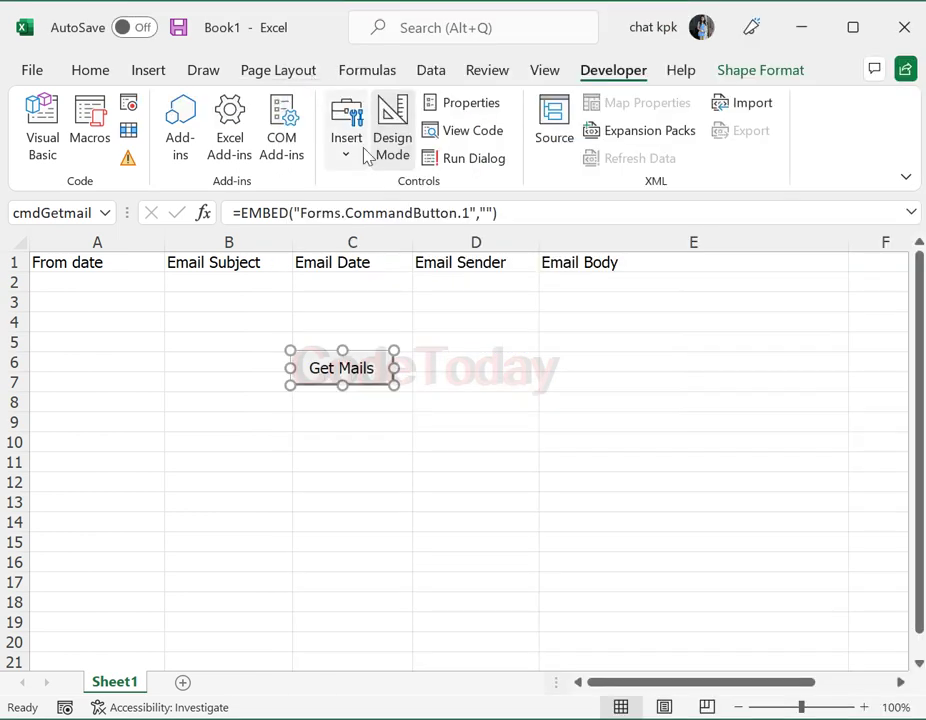
pyautogui.click(456, 415)
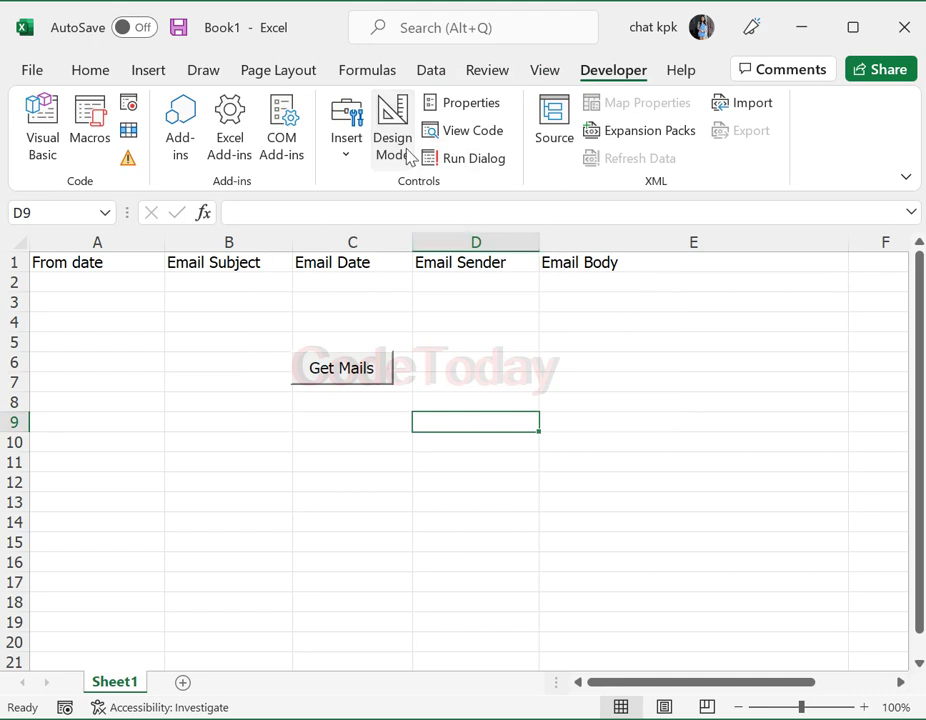
pyautogui.click(352, 376)
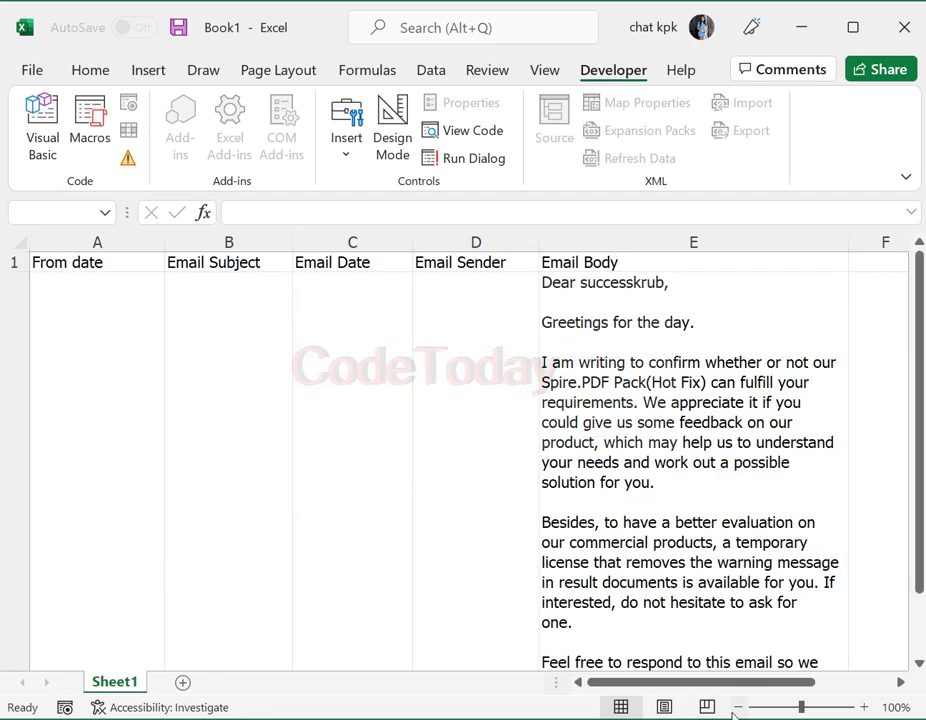
pyautogui.click(733, 707)
pyautogui.click(733, 707)
pyautogui.click(733, 707)
pyautogui.click(733, 707)
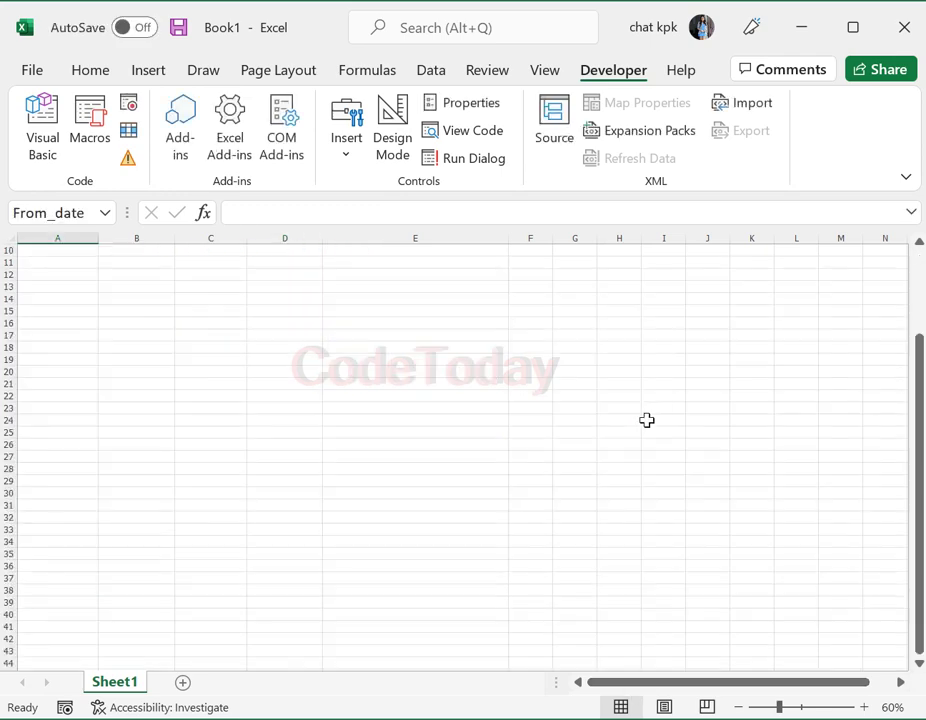
pyautogui.scroll(2, 647, 420)
pyautogui.scroll(1, 647, 420)
pyautogui.scroll(-1, 647, 420)
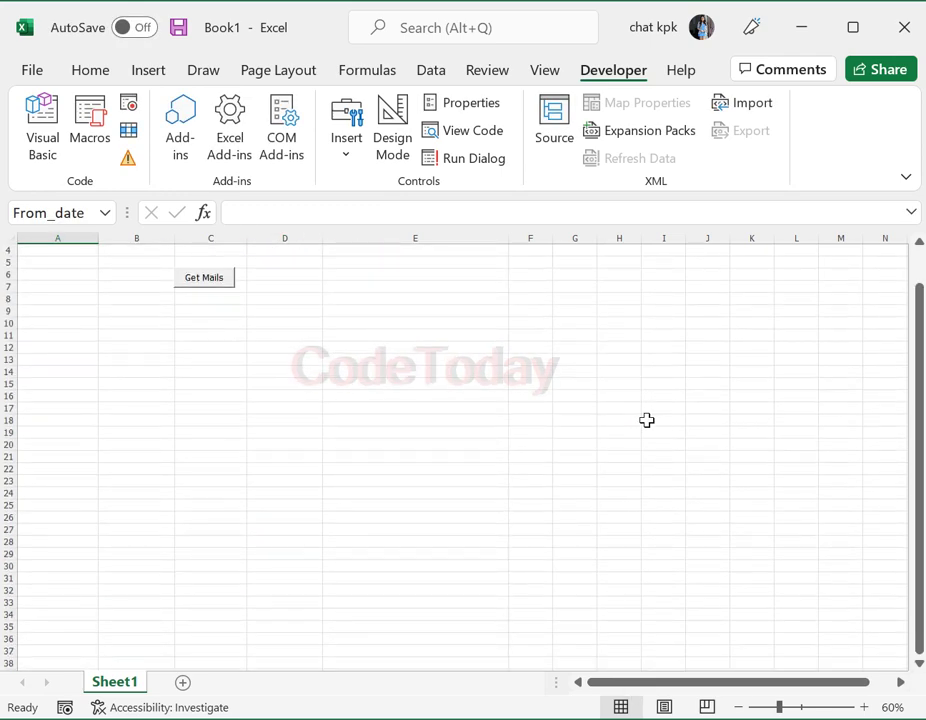
pyautogui.scroll(1, 647, 420)
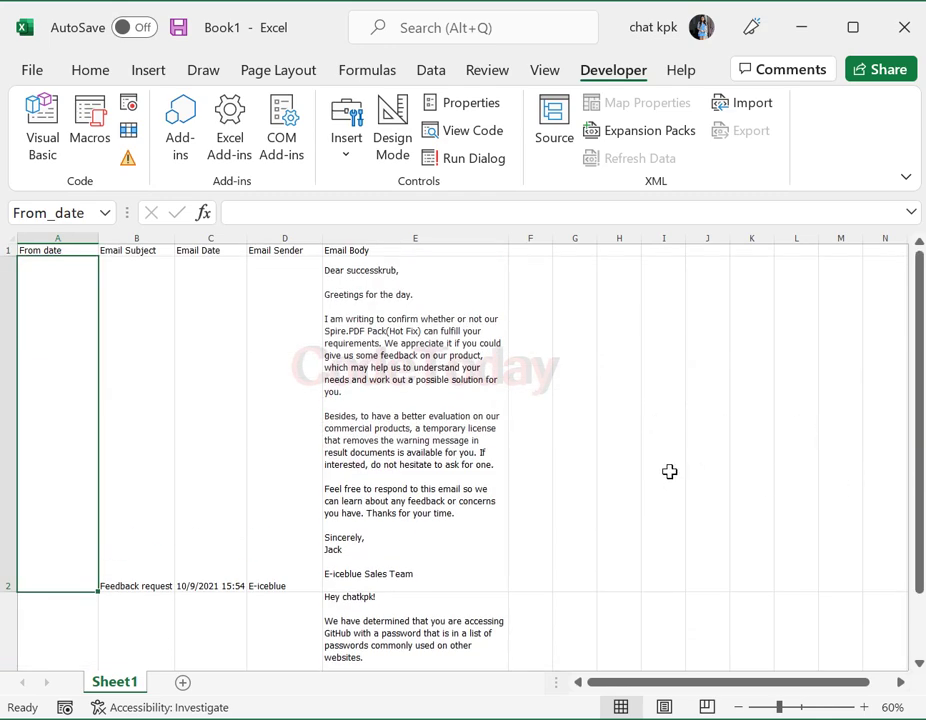
pyautogui.click(149, 376)
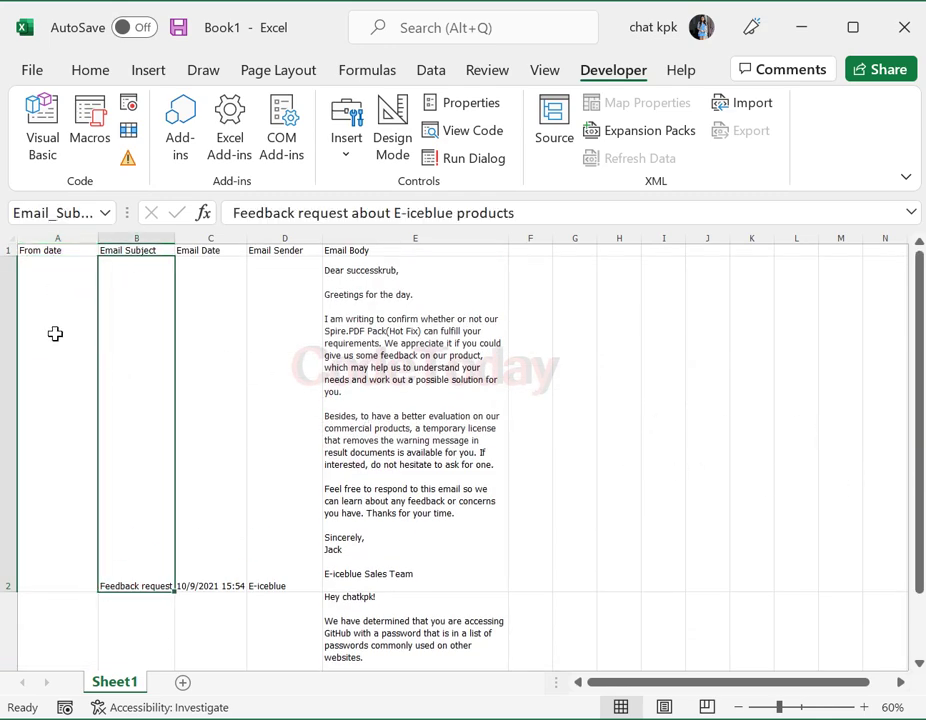
pyautogui.click(58, 330)
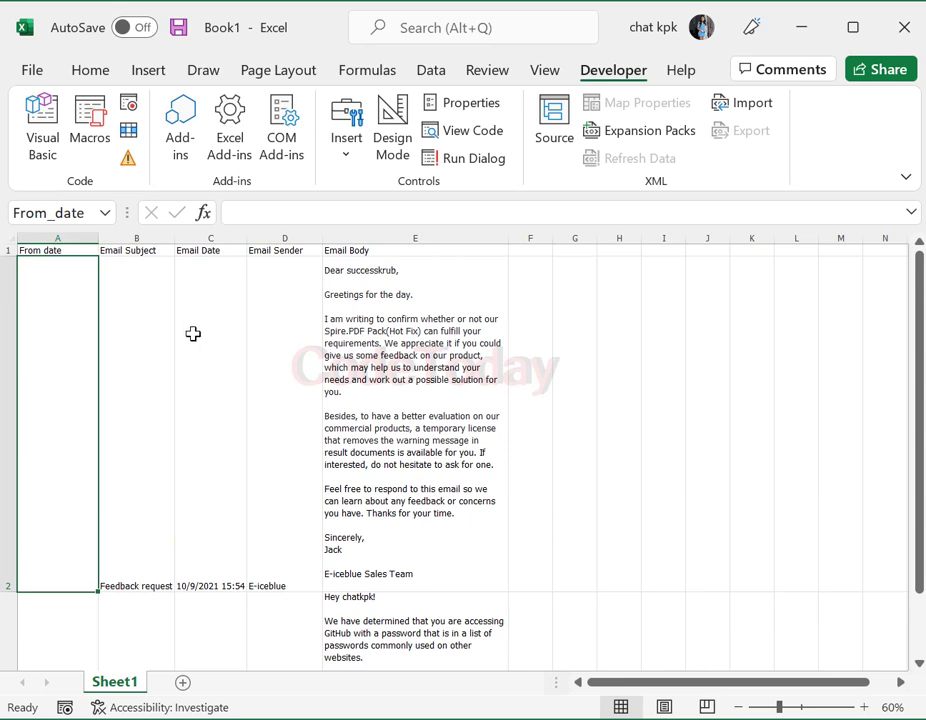
pyautogui.moveTo(45, 345); pyautogui.dragTo(618, 335)
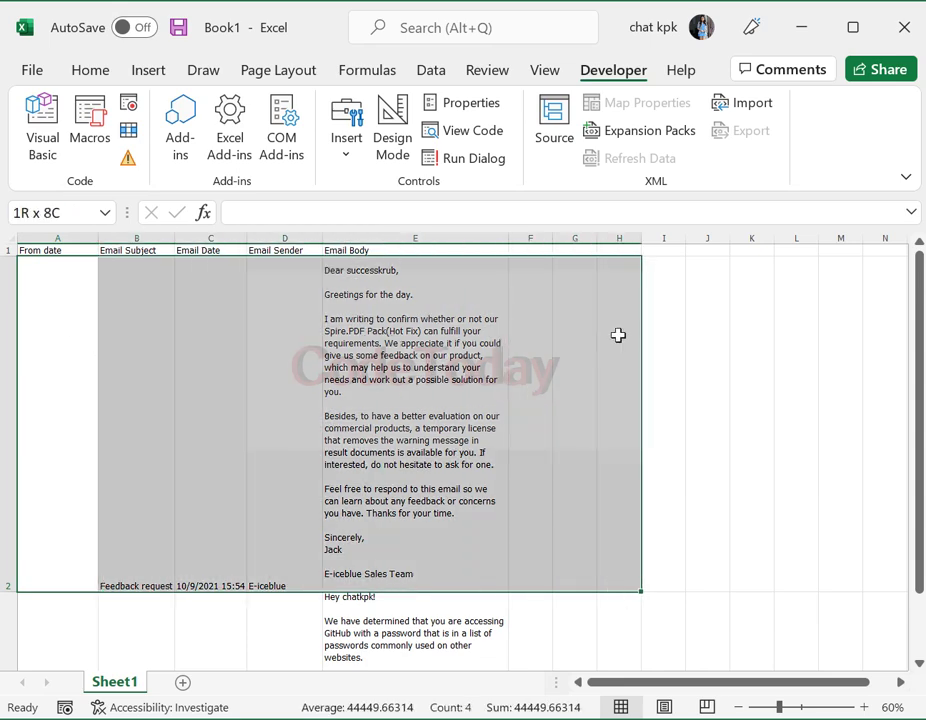
pyautogui.scroll(-1, 634, 434)
pyautogui.scroll(-2, 634, 434)
pyautogui.scroll(3, 634, 434)
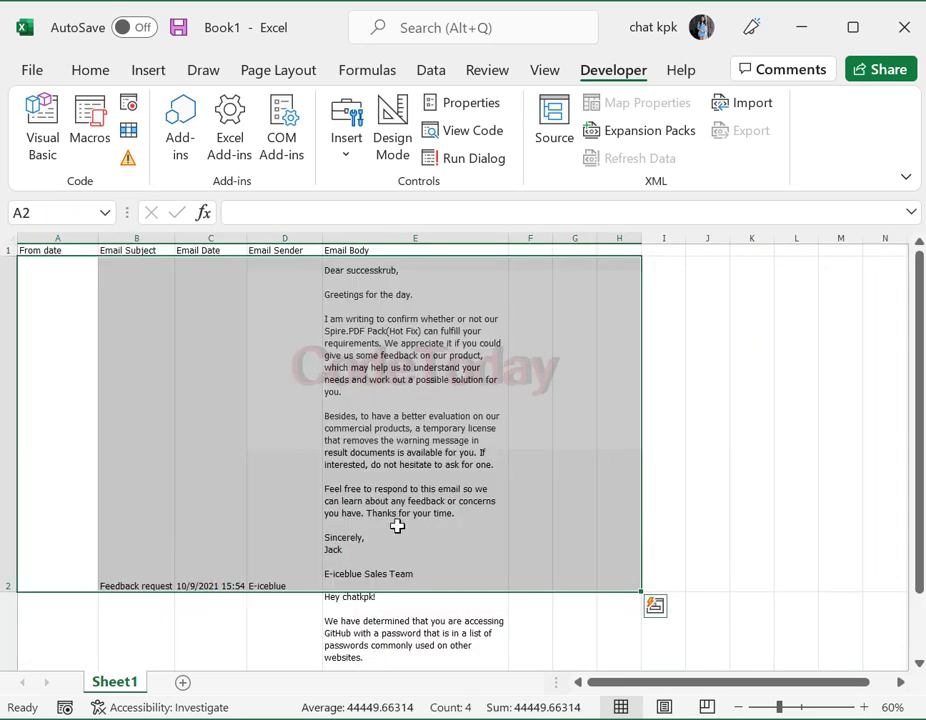
pyautogui.moveTo(92, 632); pyautogui.dragTo(567, 646)
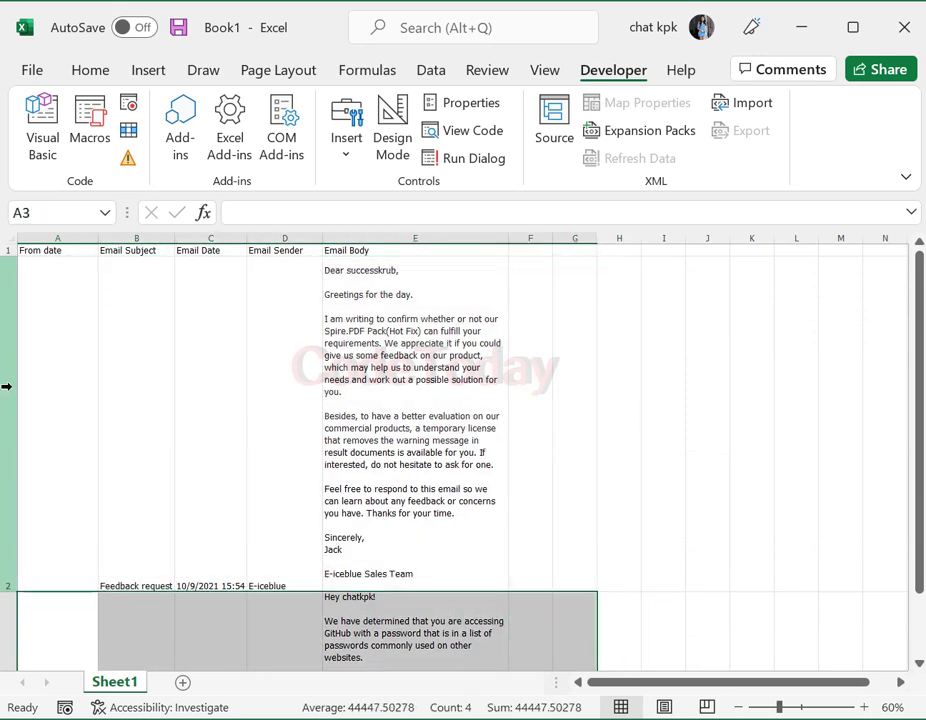
pyautogui.click(6, 386)
pyautogui.click(8, 633)
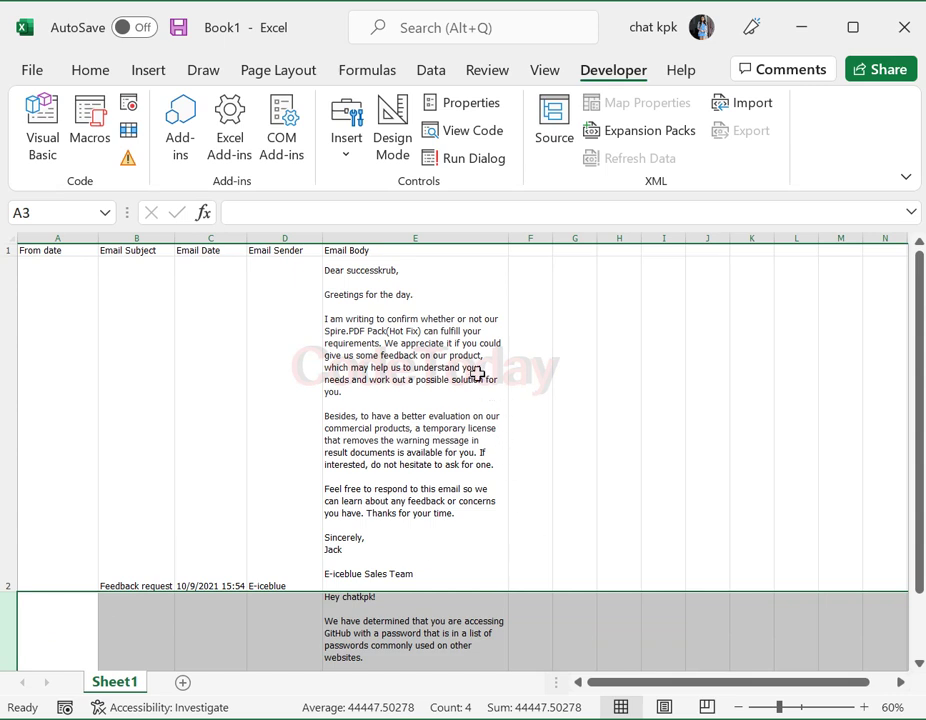
pyautogui.click(438, 343)
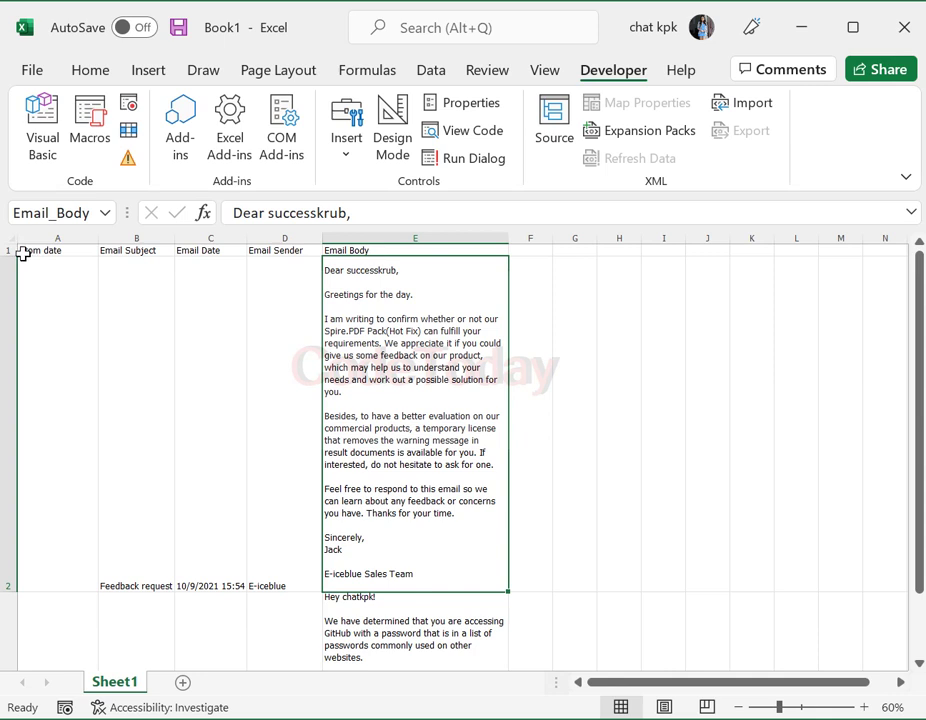
# Enlarge the header cells A1:E1 to 26 pt
pyautogui.moveTo(40, 250); pyautogui.dragTo(422, 245)
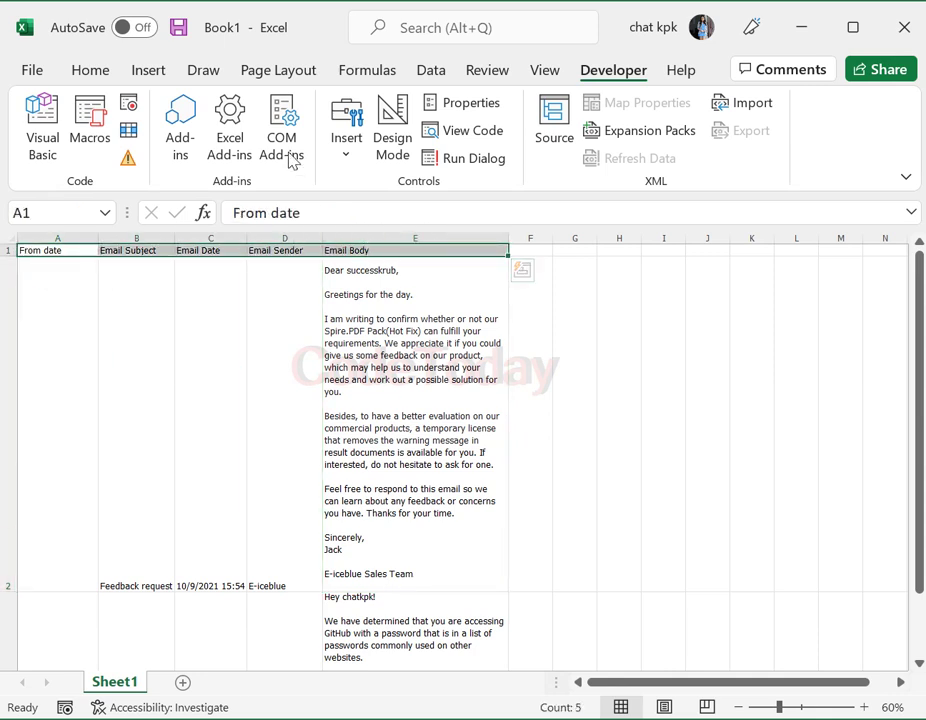
pyautogui.click(91, 70)
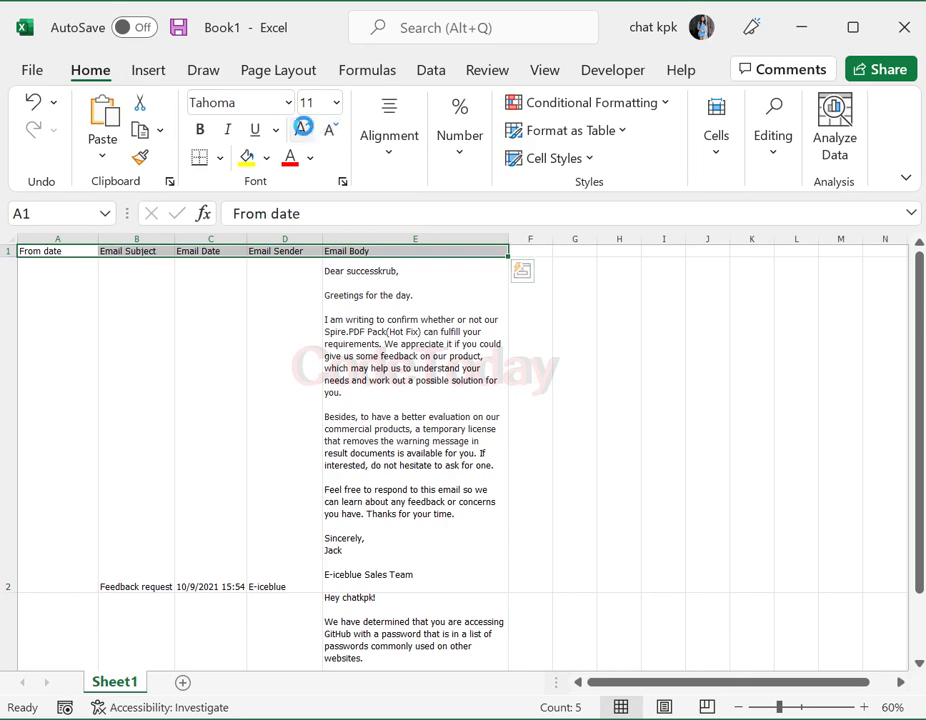
pyautogui.click(302, 128)
pyautogui.doubleClick(302, 128)
pyautogui.click(302, 128)
pyautogui.doubleClick(303, 129)
pyautogui.click(303, 129)
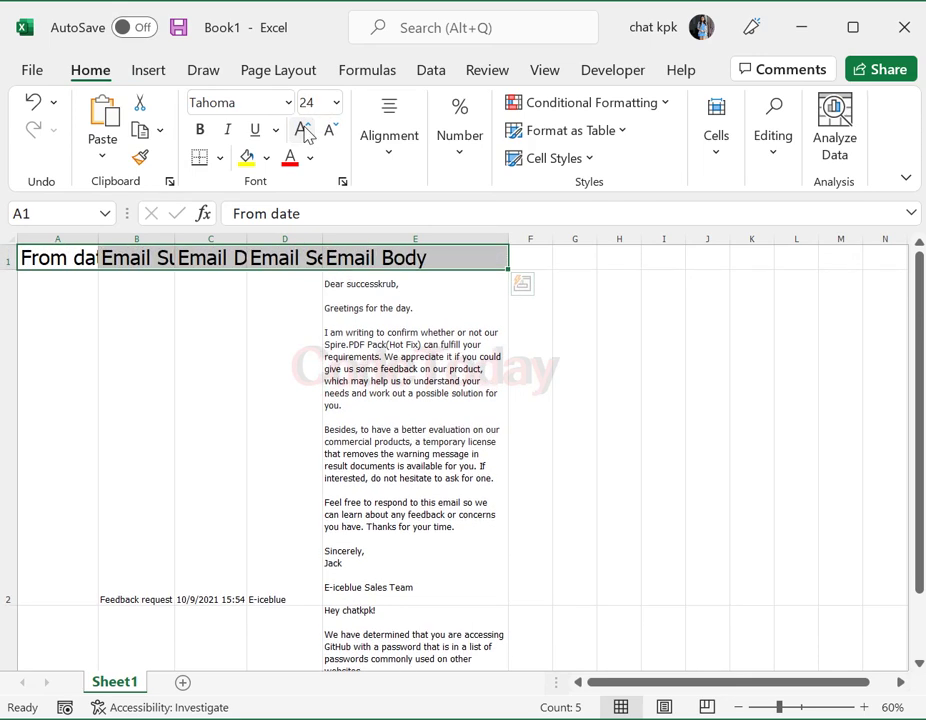
pyautogui.click(303, 129)
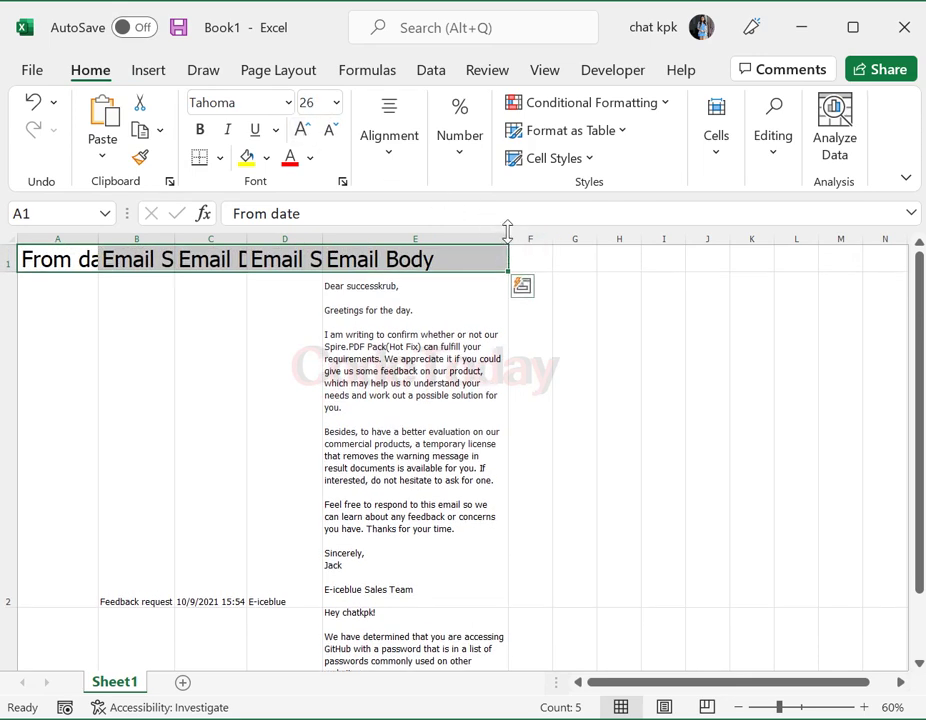
# Widen the Email Body, Email Sender and Email Date columns and zoom out to view the emails
pyautogui.moveTo(509, 238); pyautogui.dragTo(653, 241)
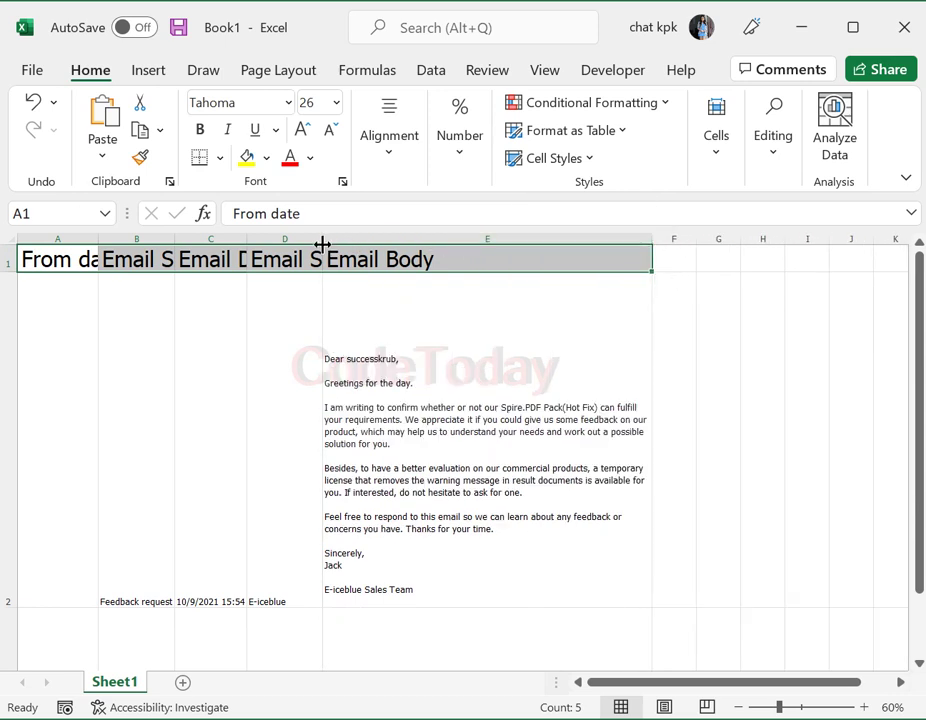
pyautogui.moveTo(325, 241); pyautogui.dragTo(452, 241)
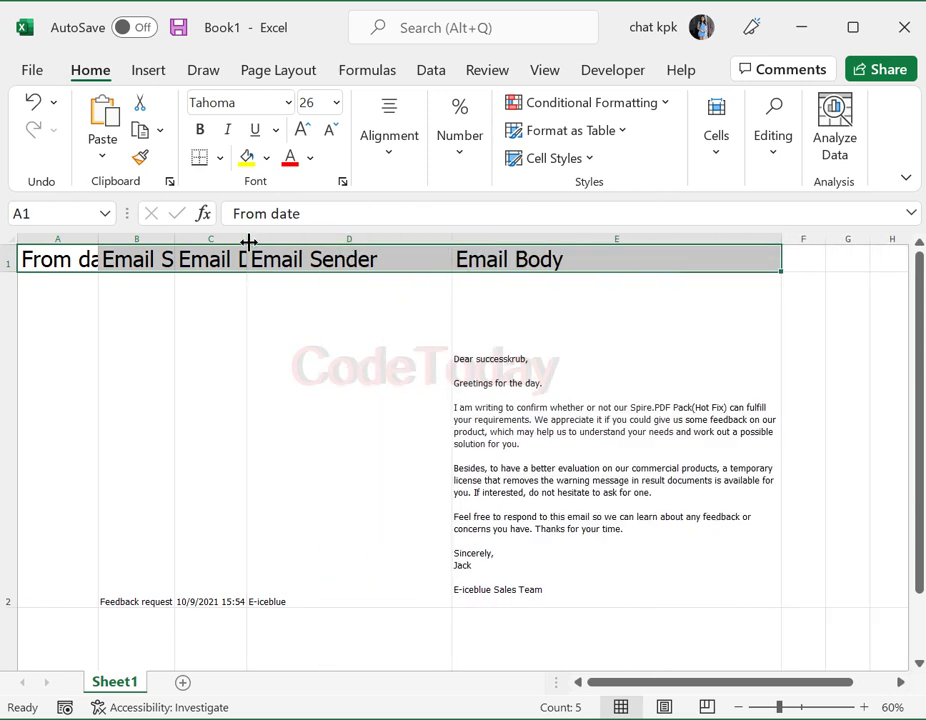
pyautogui.moveTo(244, 240); pyautogui.dragTo(352, 241)
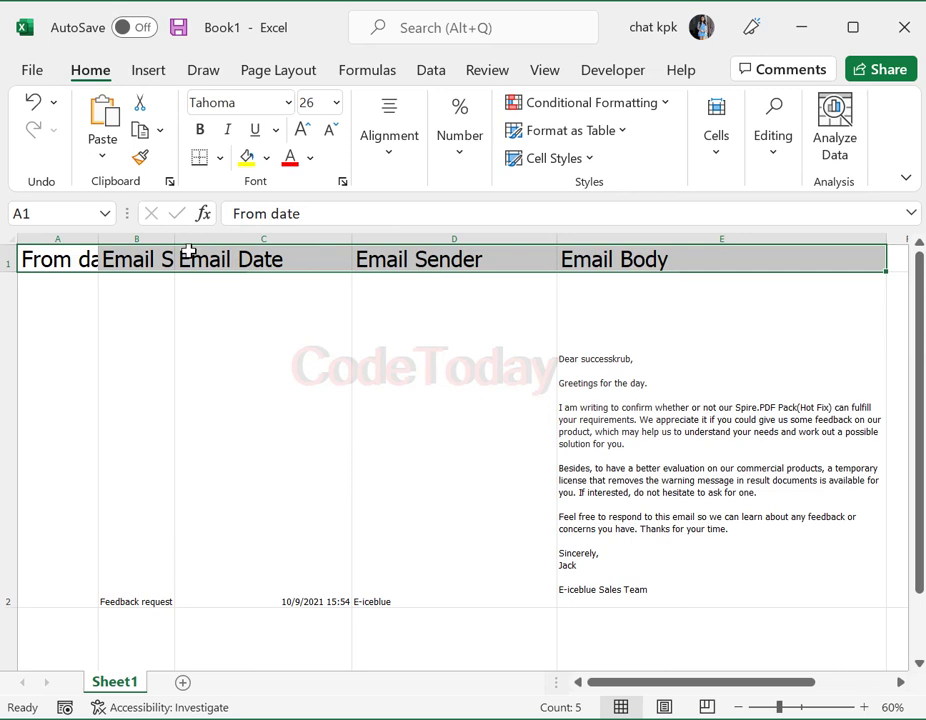
pyautogui.scroll(-2, 763, 500)
pyautogui.scroll(2, 762, 500)
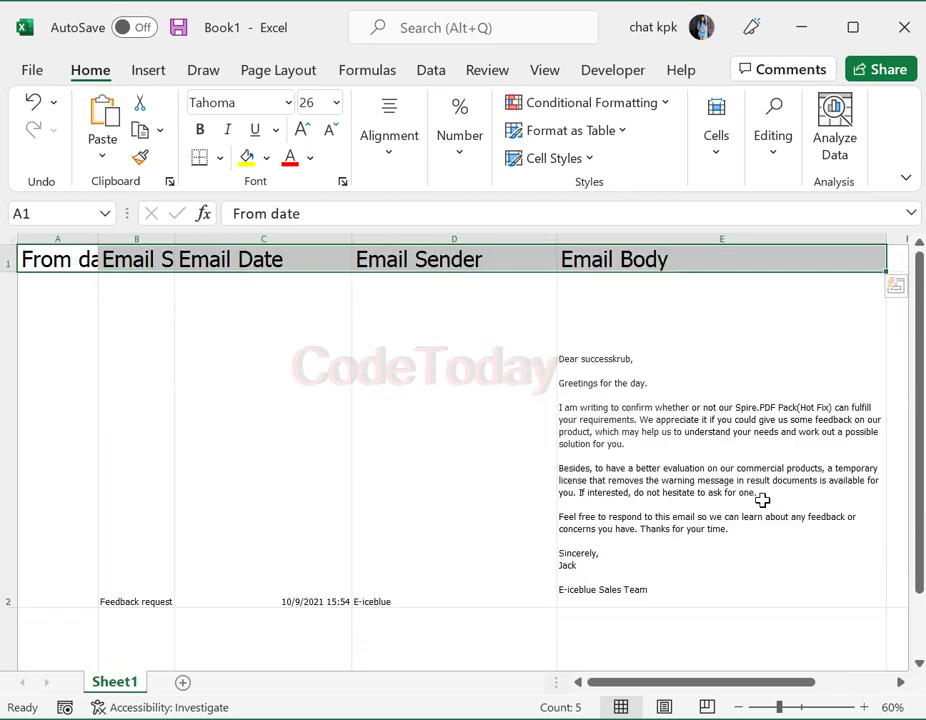
pyautogui.scroll(-1, 763, 500)
pyautogui.scroll(-2, 763, 498)
pyautogui.scroll(3, 763, 498)
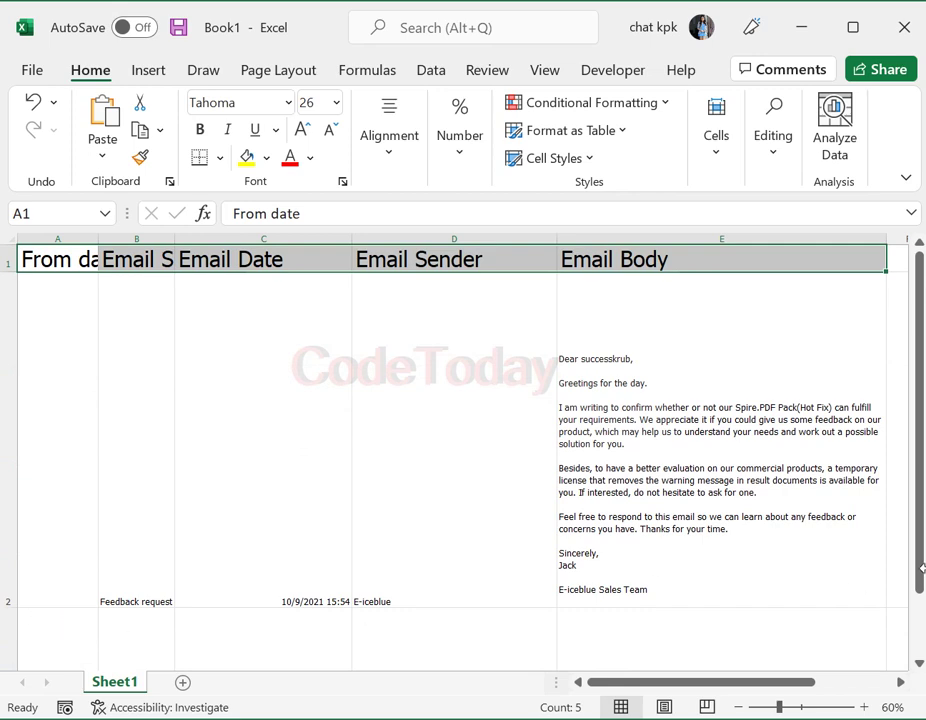
pyautogui.moveTo(919, 579); pyautogui.dragTo(920, 622)
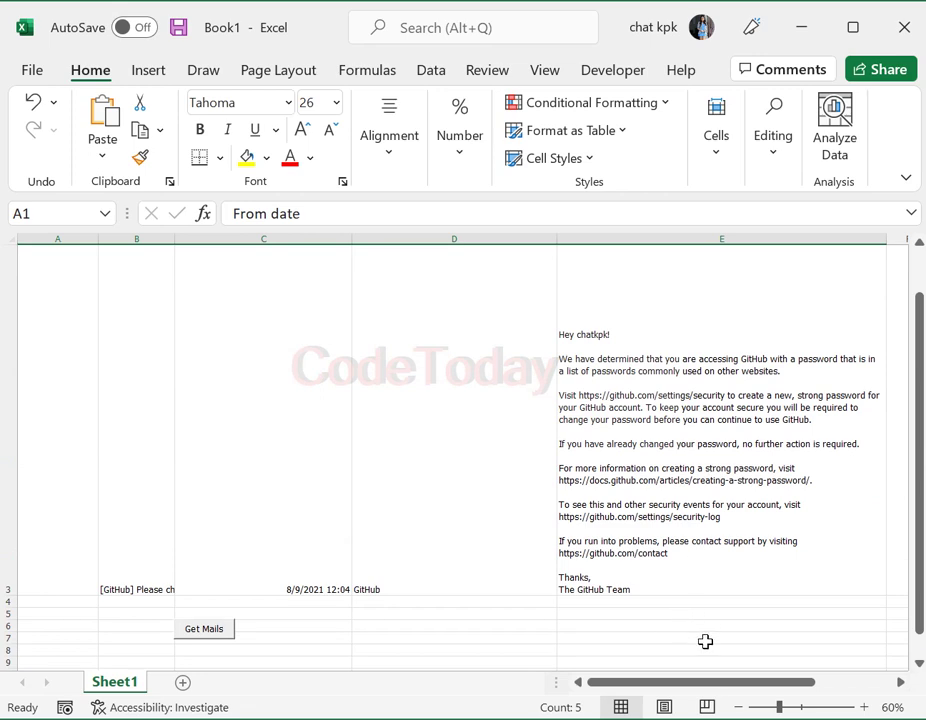
pyautogui.click(738, 707)
pyautogui.click(738, 707)
pyautogui.scroll(2, 748, 612)
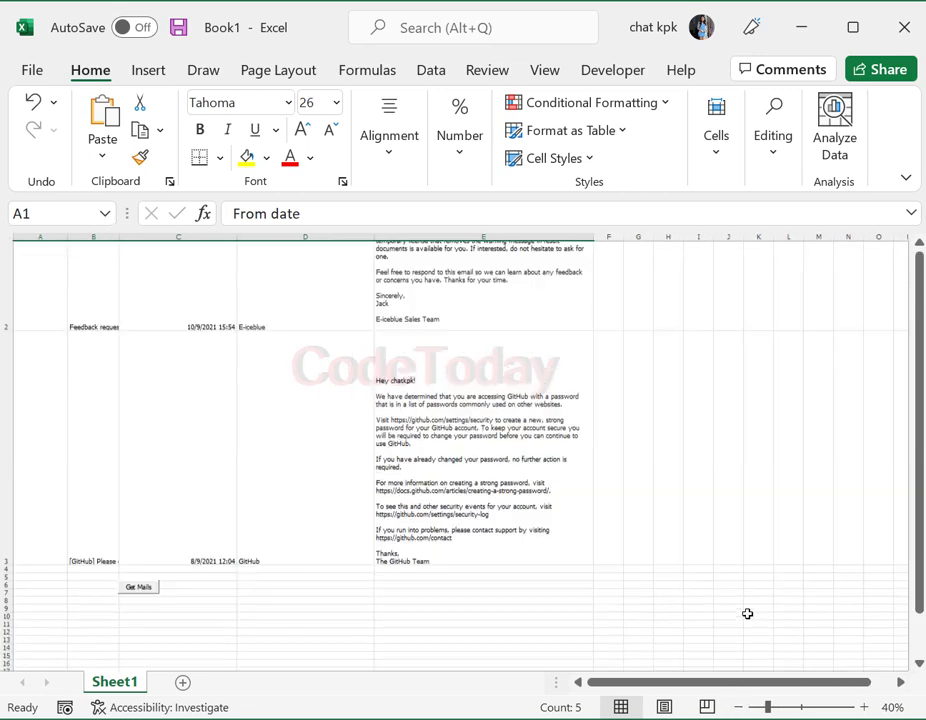
pyautogui.scroll(-2, 748, 612)
pyautogui.scroll(-3, 748, 613)
pyautogui.scroll(1, 747, 613)
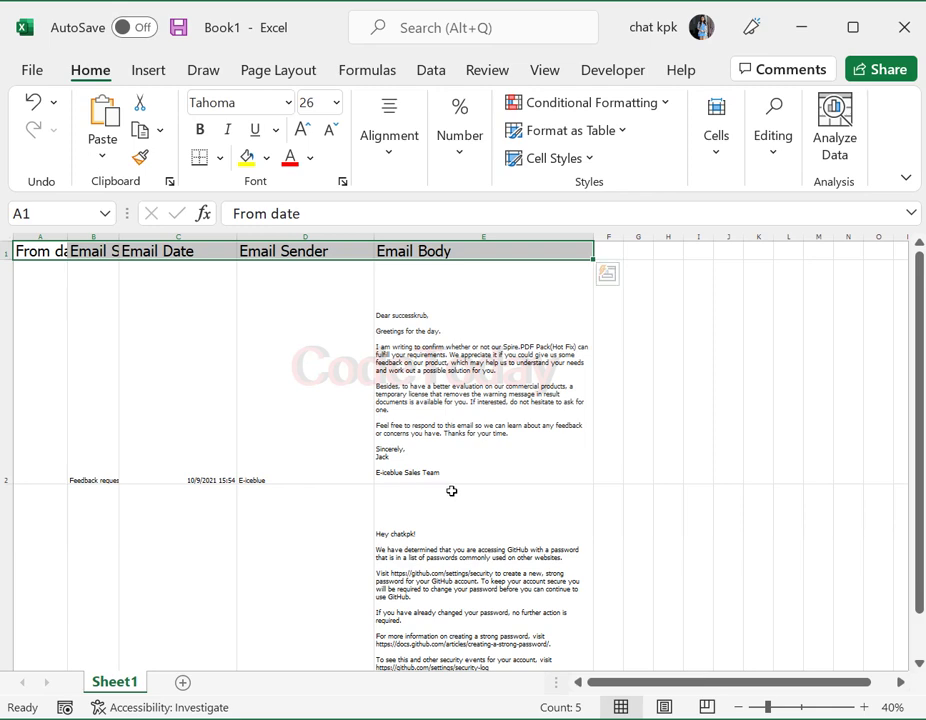
# Enlarge the E-iceblue sender text in D2 and the GitHub sender in D3 to 28 pt
pyautogui.click(319, 456)
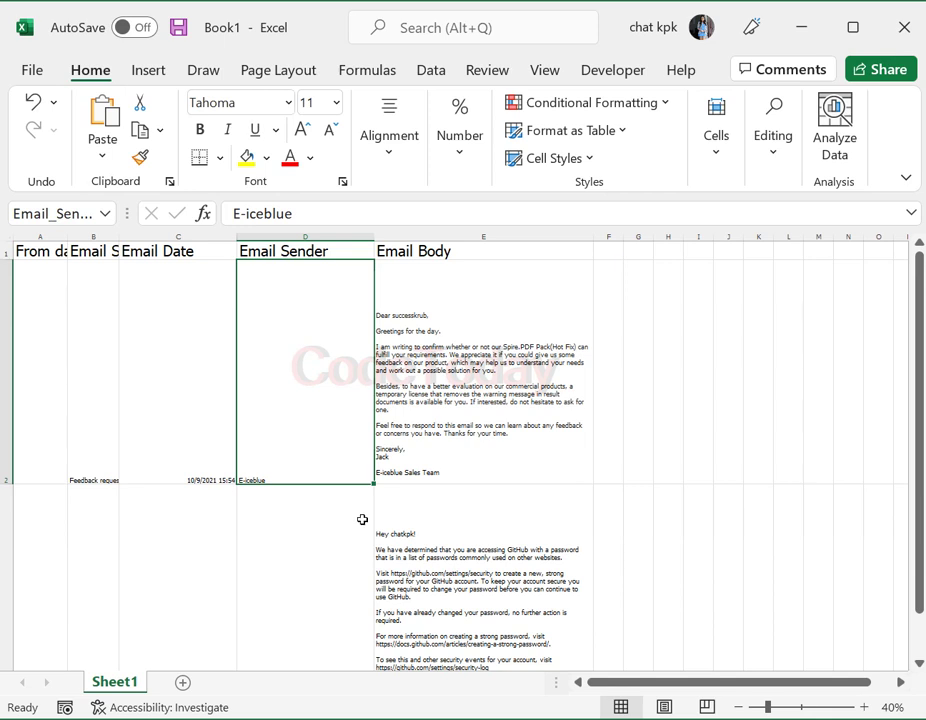
pyautogui.click(302, 130)
pyautogui.click(302, 130)
pyautogui.doubleClick(302, 130)
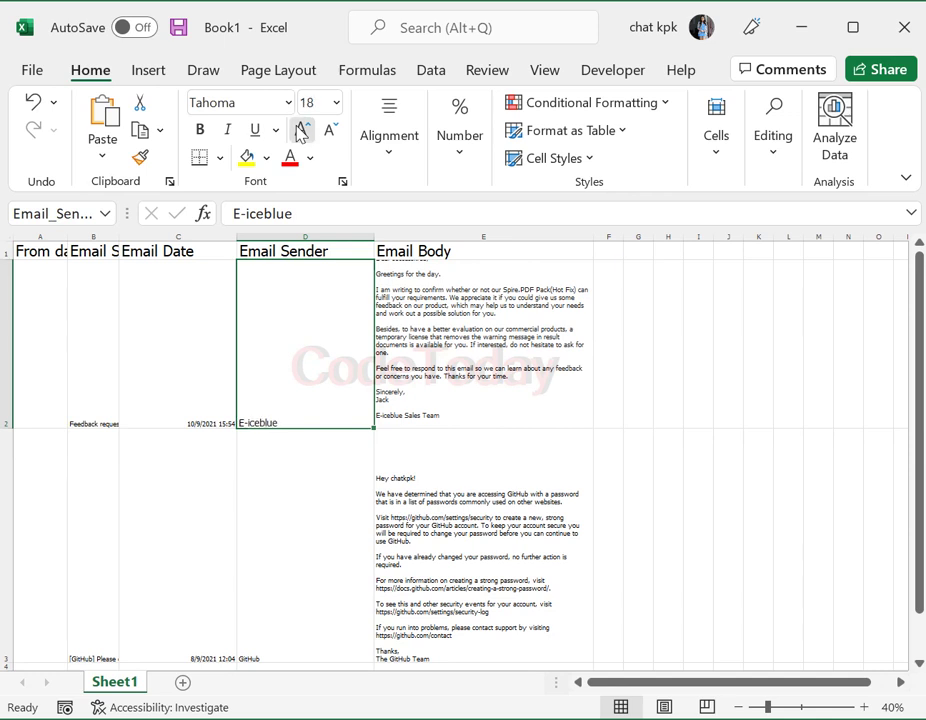
pyautogui.doubleClick(302, 130)
pyautogui.tripleClick(302, 130)
pyautogui.click(302, 130)
pyautogui.click(302, 130)
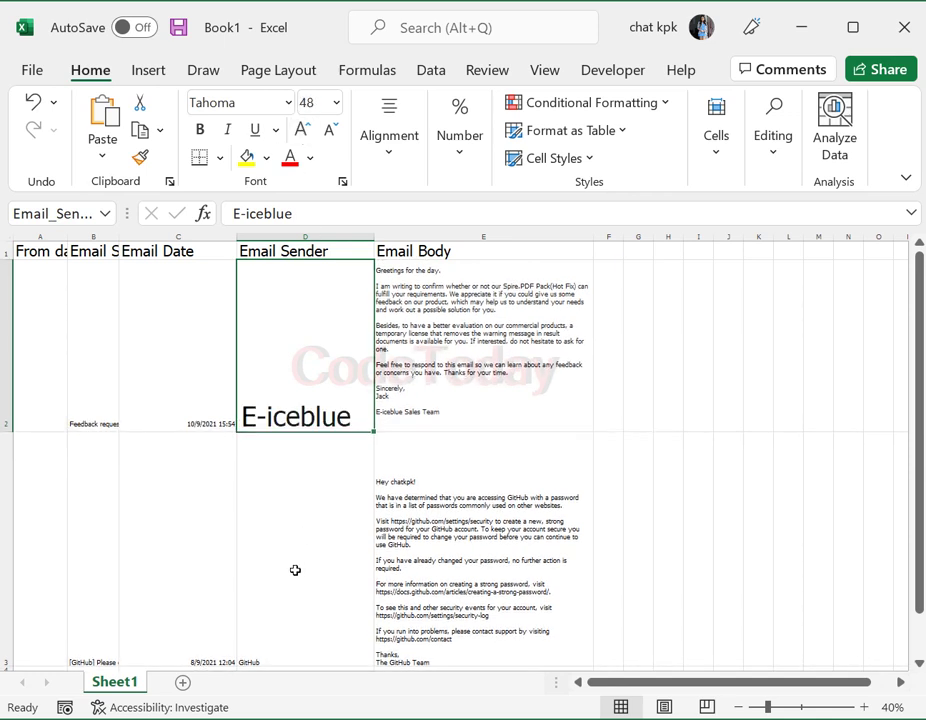
pyautogui.click(294, 569)
pyautogui.doubleClick(304, 131)
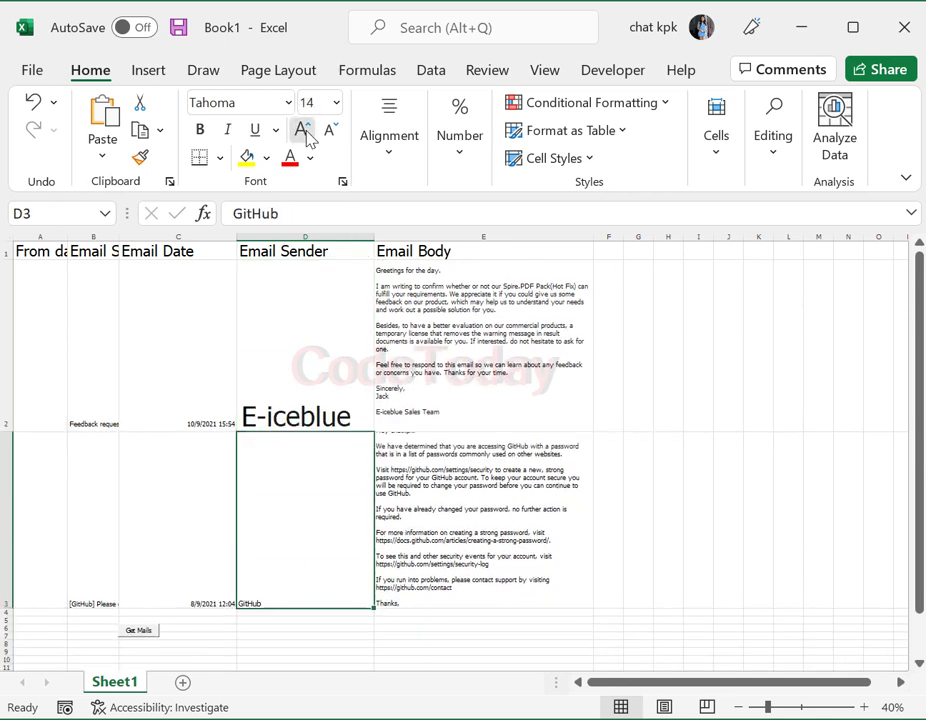
pyautogui.click(304, 131)
pyautogui.click(304, 131)
pyautogui.click(303, 130)
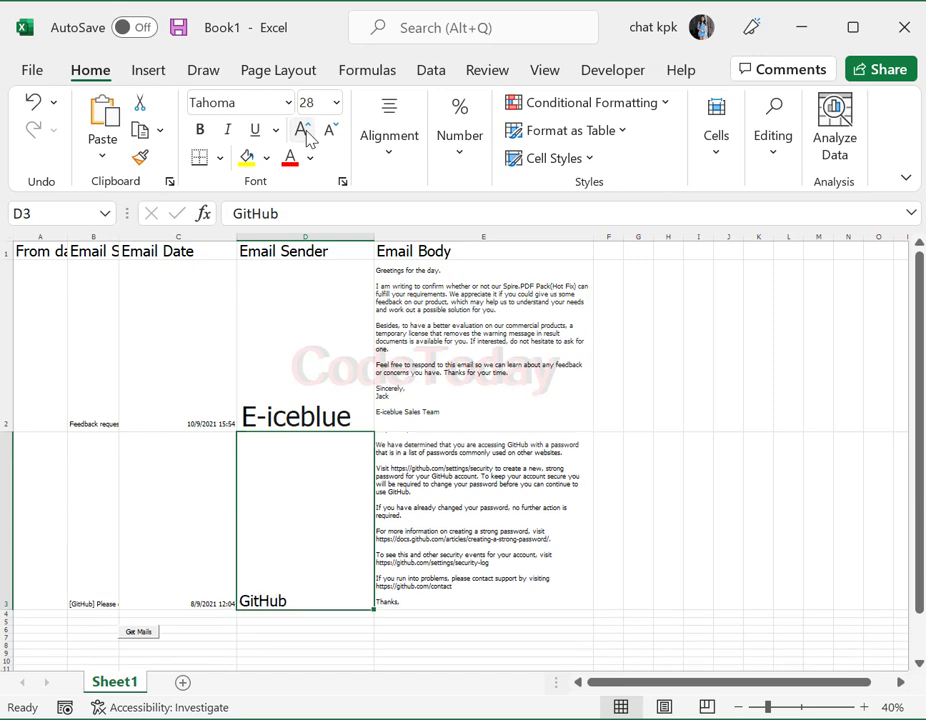
# Enlarge the Email Date column to 72 pt and widen column C so the dates display
pyautogui.click(172, 244)
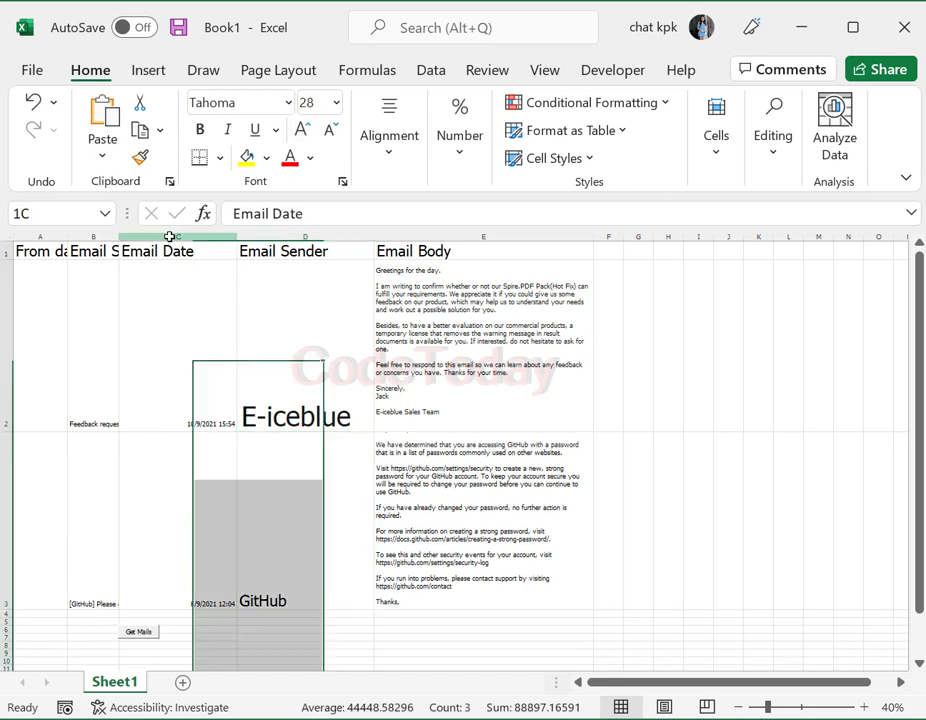
pyautogui.click(303, 130)
pyautogui.click(303, 130)
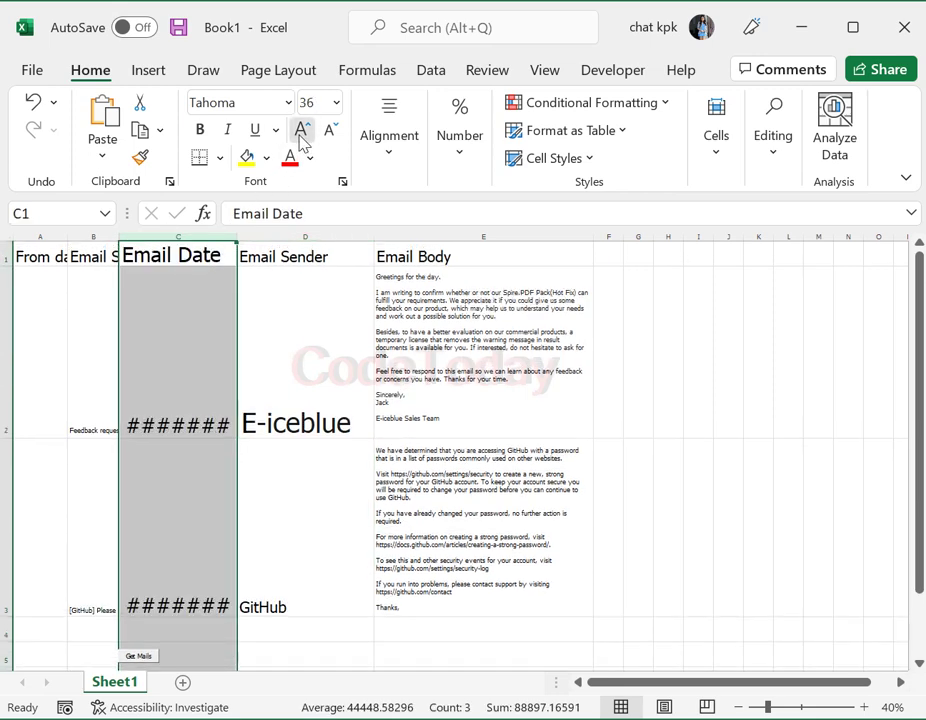
pyautogui.click(303, 130)
pyautogui.click(303, 130)
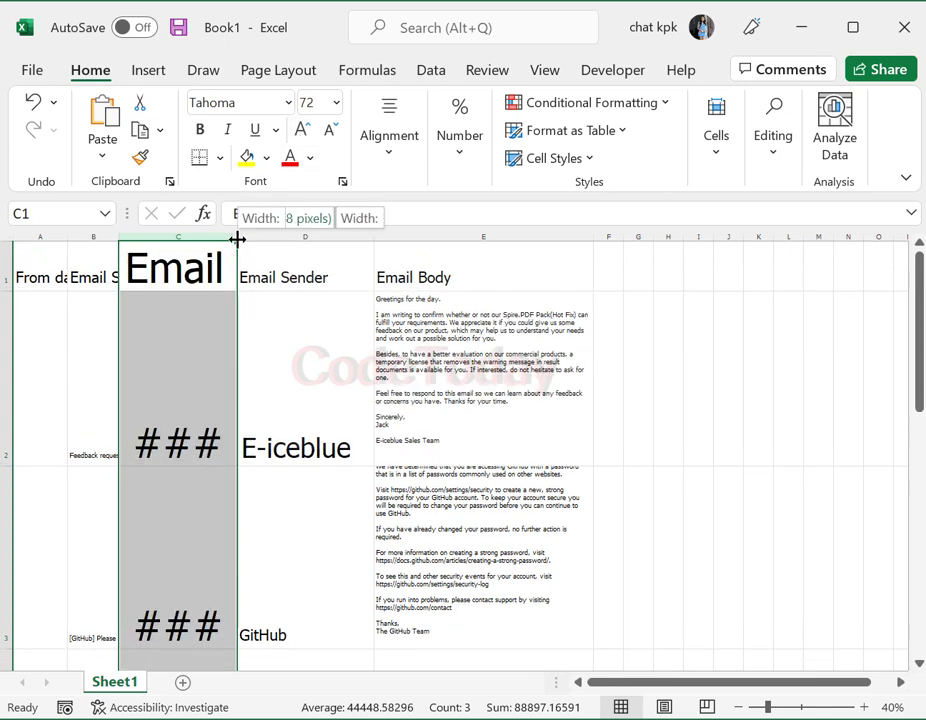
pyautogui.moveTo(242, 239)
pyautogui.mouseDown()
pyautogui.moveTo(277, 252)
pyautogui.moveTo(333, 248)
pyautogui.mouseUp()
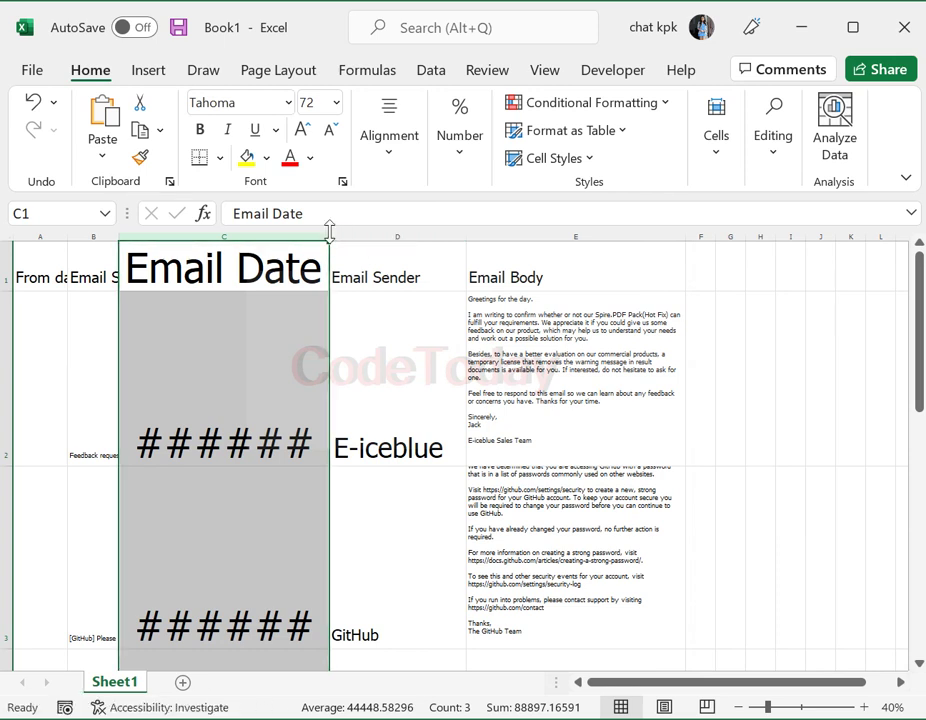
pyautogui.moveTo(330, 236); pyautogui.dragTo(397, 248)
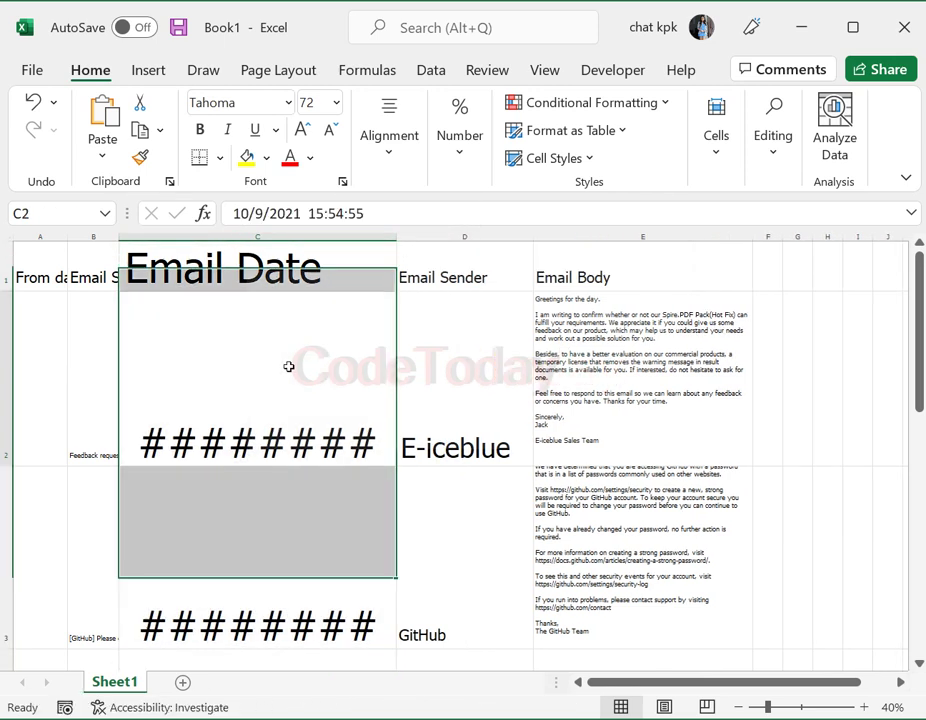
pyautogui.doubleClick(289, 366)
pyautogui.click(602, 490)
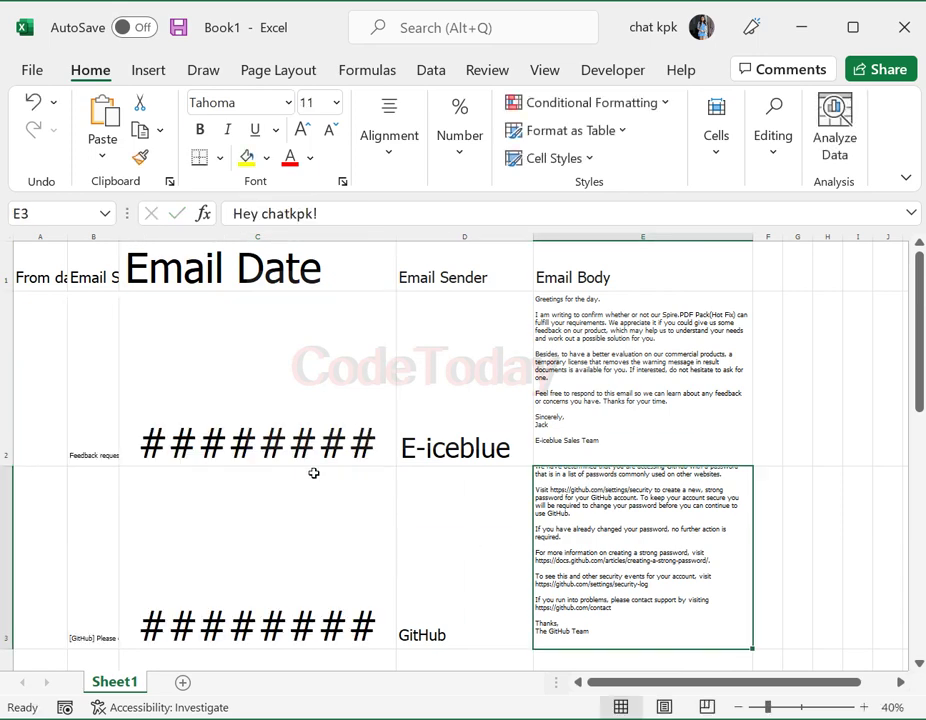
pyautogui.click(218, 328)
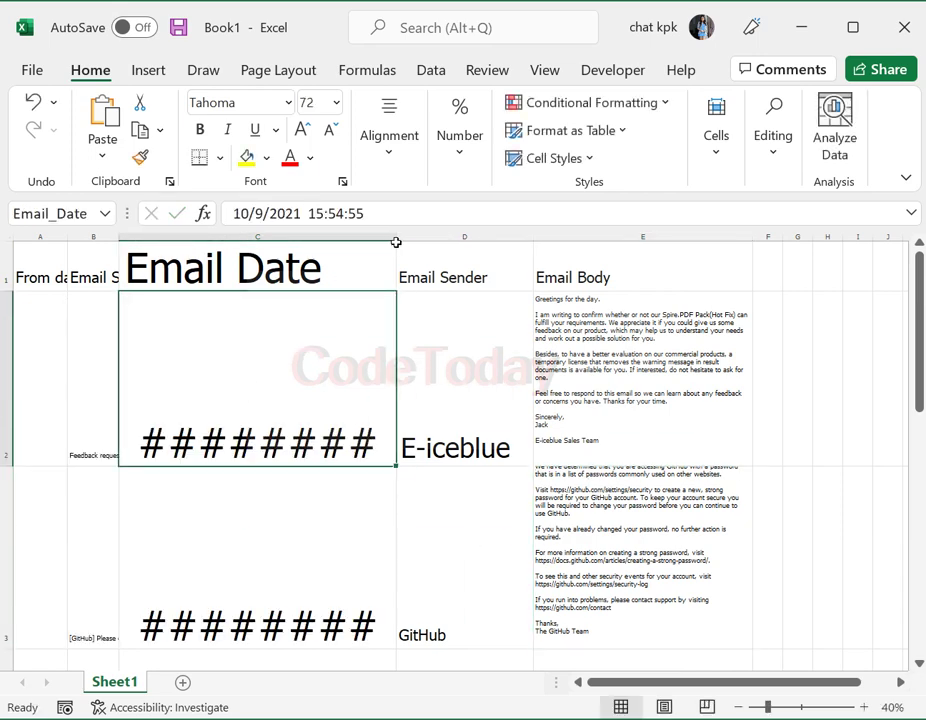
pyautogui.moveTo(395, 237); pyautogui.dragTo(486, 251)
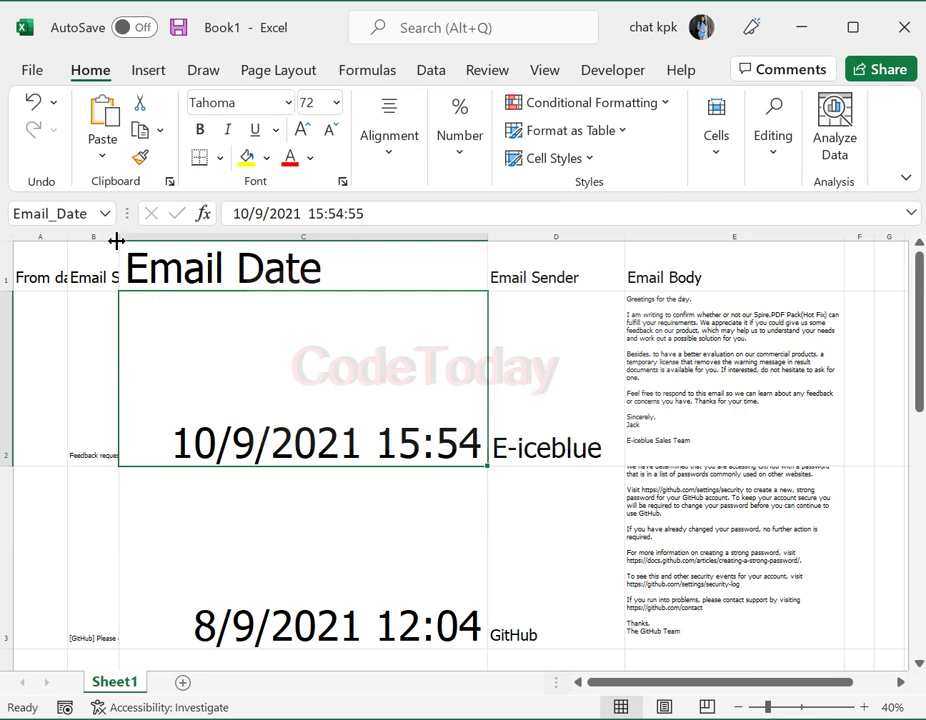
# Enlarge the Email Subject cells B1:B3 to 36 pt and widen column B
pyautogui.moveTo(117, 241); pyautogui.dragTo(190, 249)
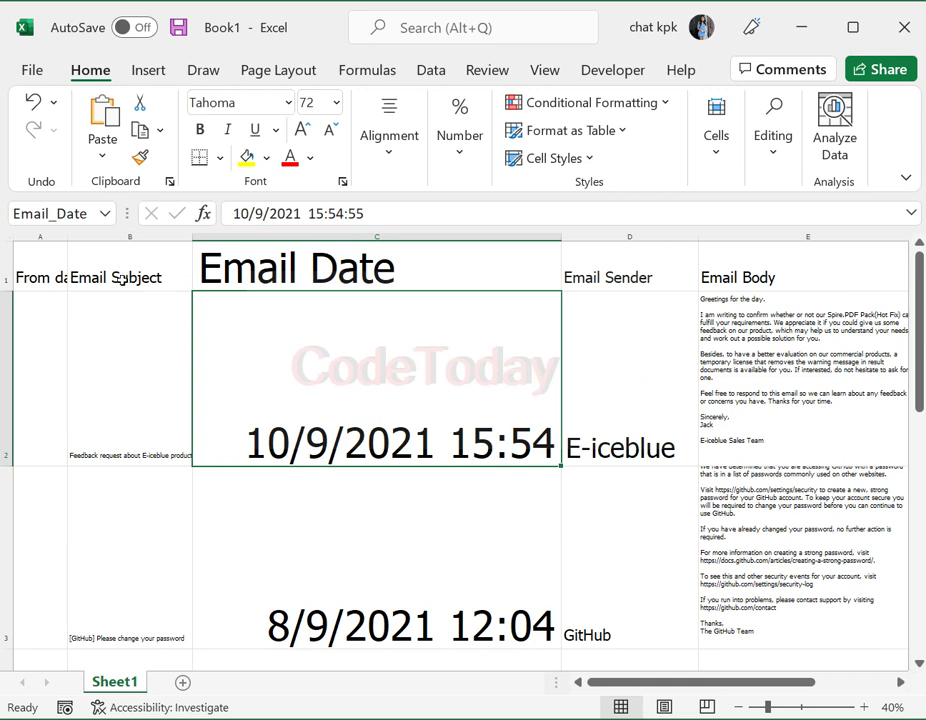
pyautogui.moveTo(128, 277); pyautogui.dragTo(157, 589)
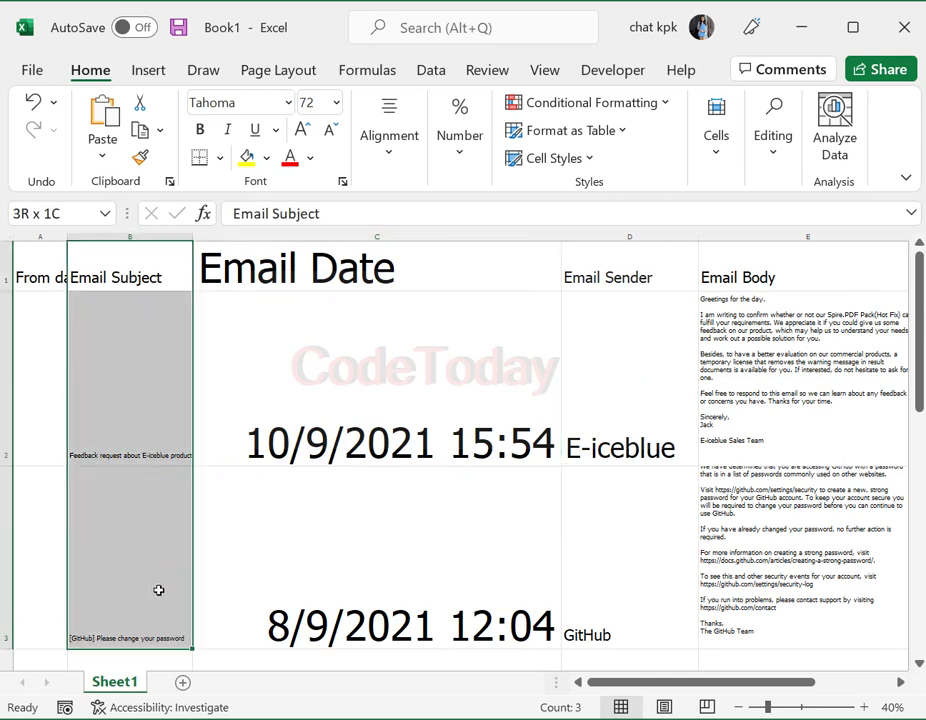
pyautogui.click(301, 130)
pyautogui.click(301, 130)
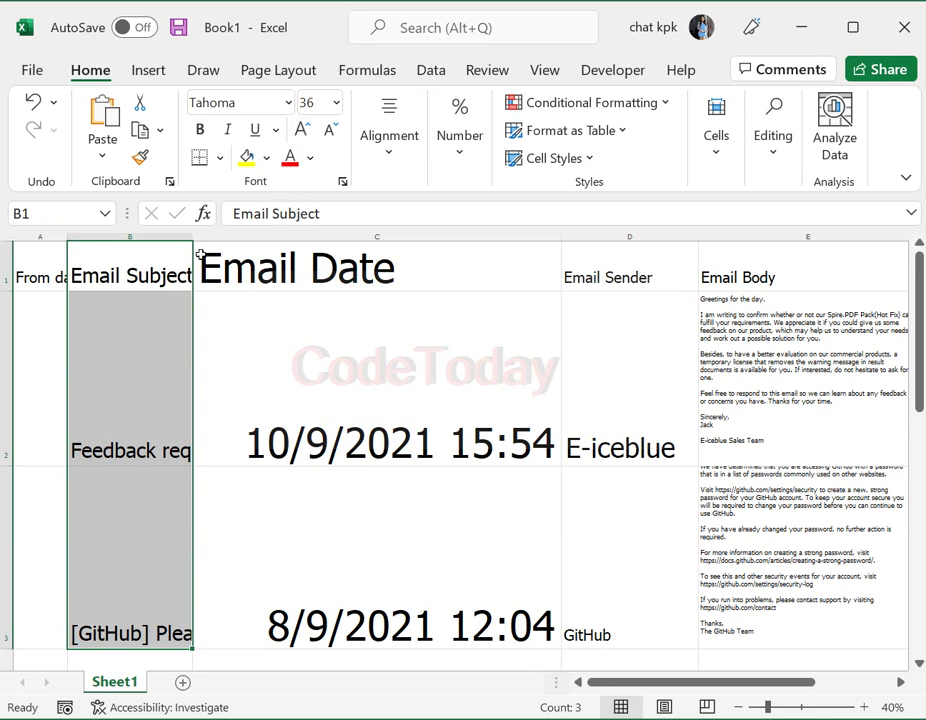
pyautogui.moveTo(190, 240); pyautogui.dragTo(241, 242)
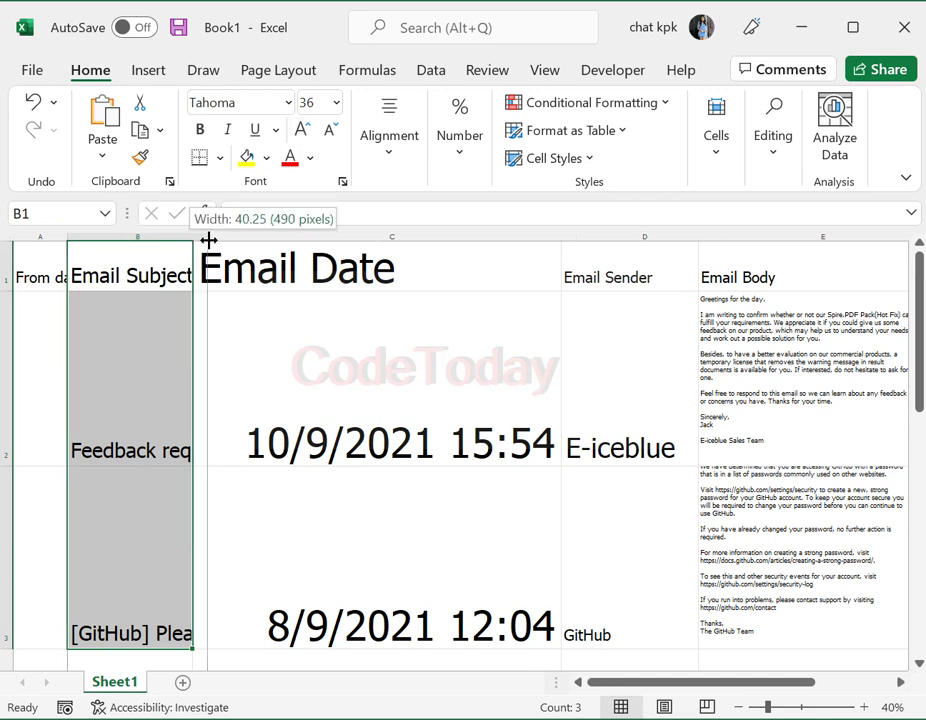
pyautogui.click(194, 533)
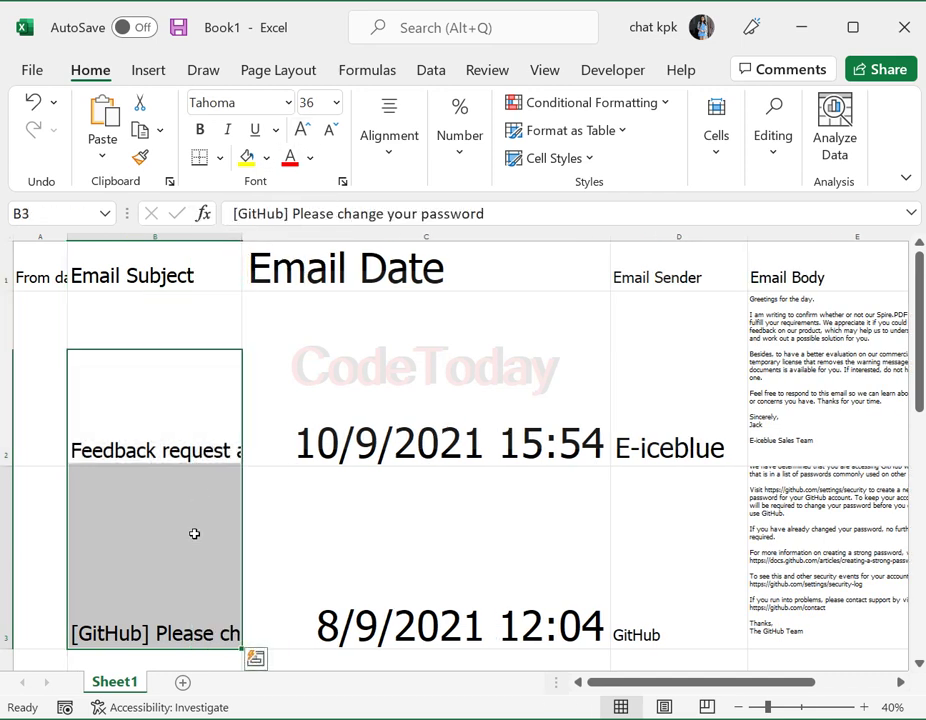
pyautogui.click(341, 388)
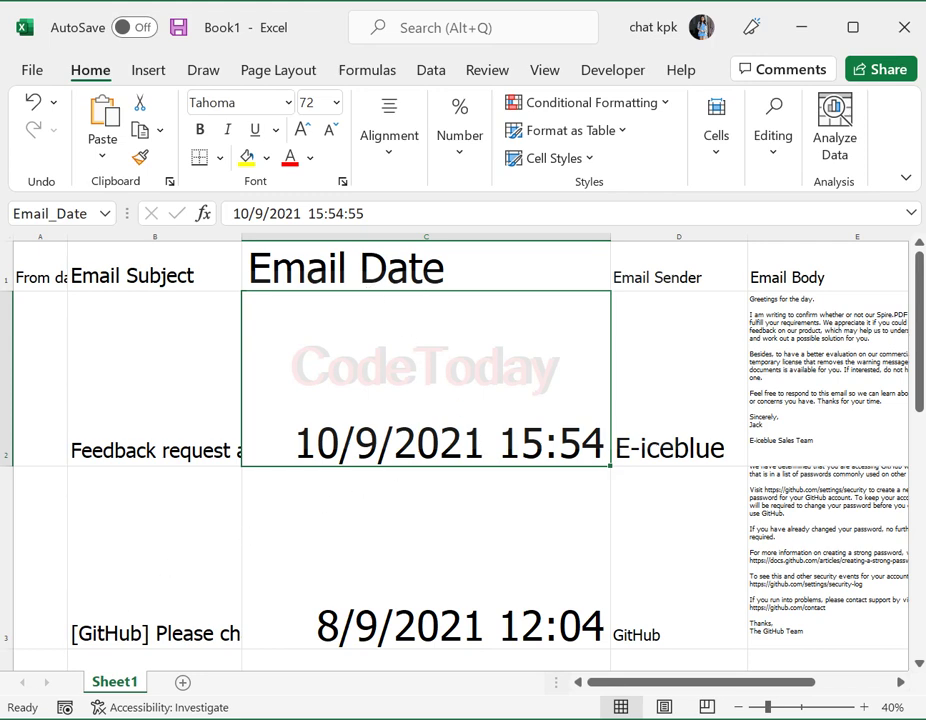
# Resize Outlook beside the sheet and return to the Test Folder list of GitHub and E-iceblue emails
pyautogui.click(60, 650)
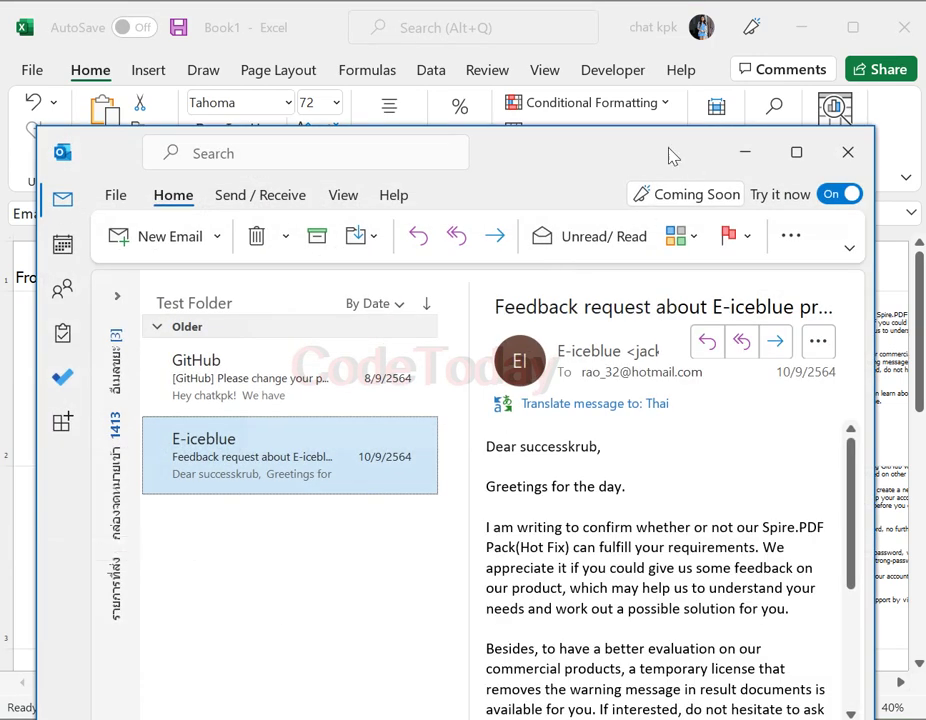
pyautogui.moveTo(672, 157); pyautogui.dragTo(675, 93)
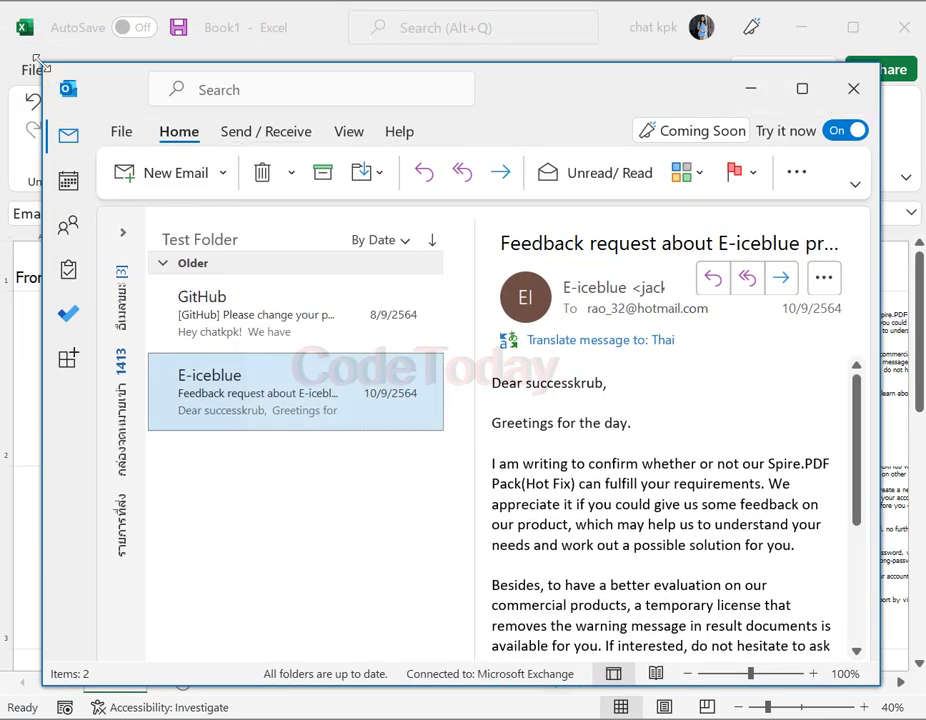
pyautogui.moveTo(40, 62); pyautogui.dragTo(358, 259)
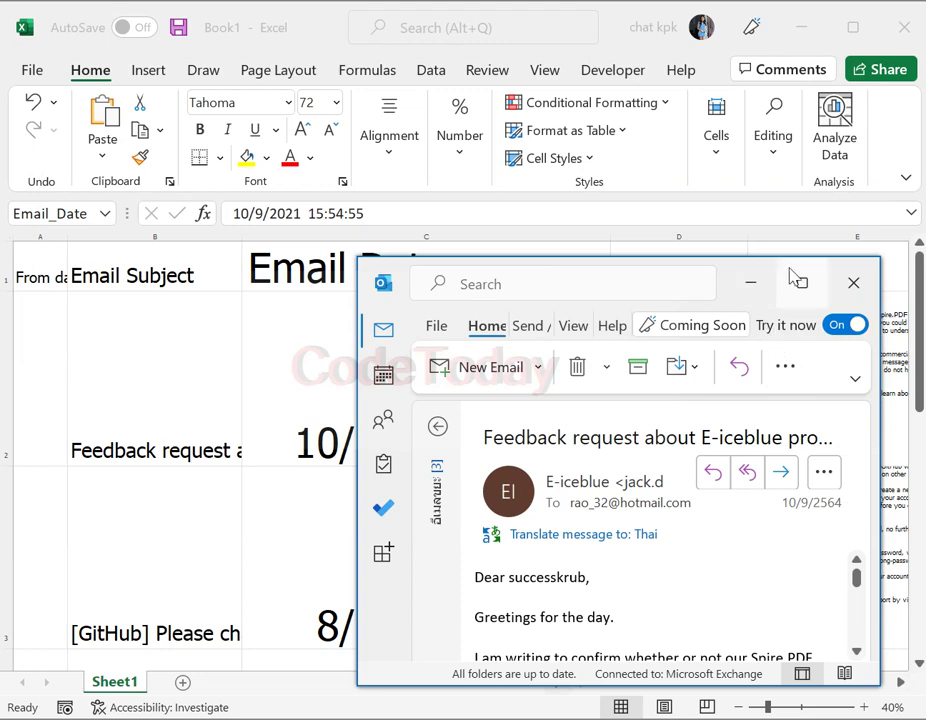
pyautogui.moveTo(775, 257); pyautogui.dragTo(728, 129)
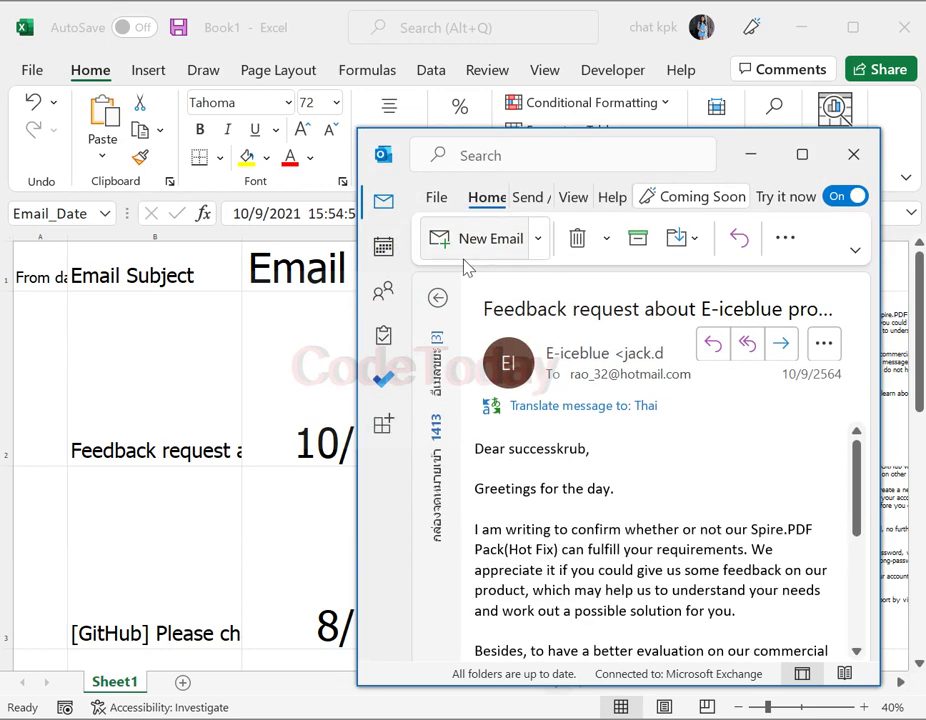
pyautogui.click(437, 297)
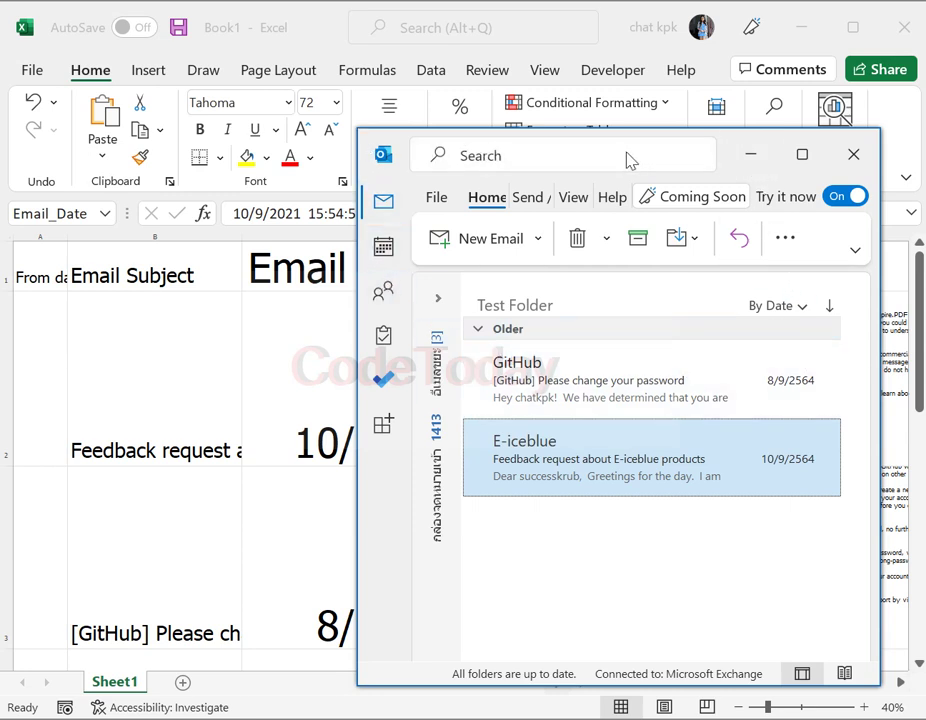
pyautogui.moveTo(650, 142)
pyautogui.mouseDown()
pyautogui.moveTo(270, 108)
pyautogui.moveTo(302, 94)
pyautogui.mouseUp()
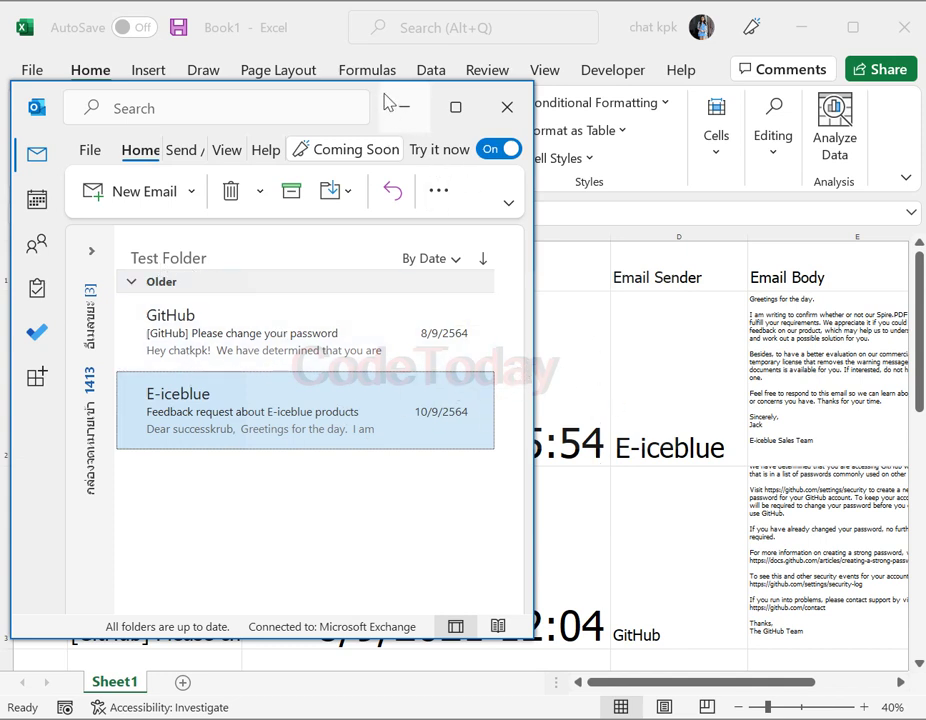
pyautogui.moveTo(378, 108)
pyautogui.mouseDown()
pyautogui.moveTo(828, 290)
pyautogui.moveTo(487, 137)
pyautogui.moveTo(510, 131)
pyautogui.moveTo(480, 136)
pyautogui.moveTo(473, 155)
pyautogui.moveTo(378, 148)
pyautogui.moveTo(393, 141)
pyautogui.moveTo(385, 143)
pyautogui.mouseUp()
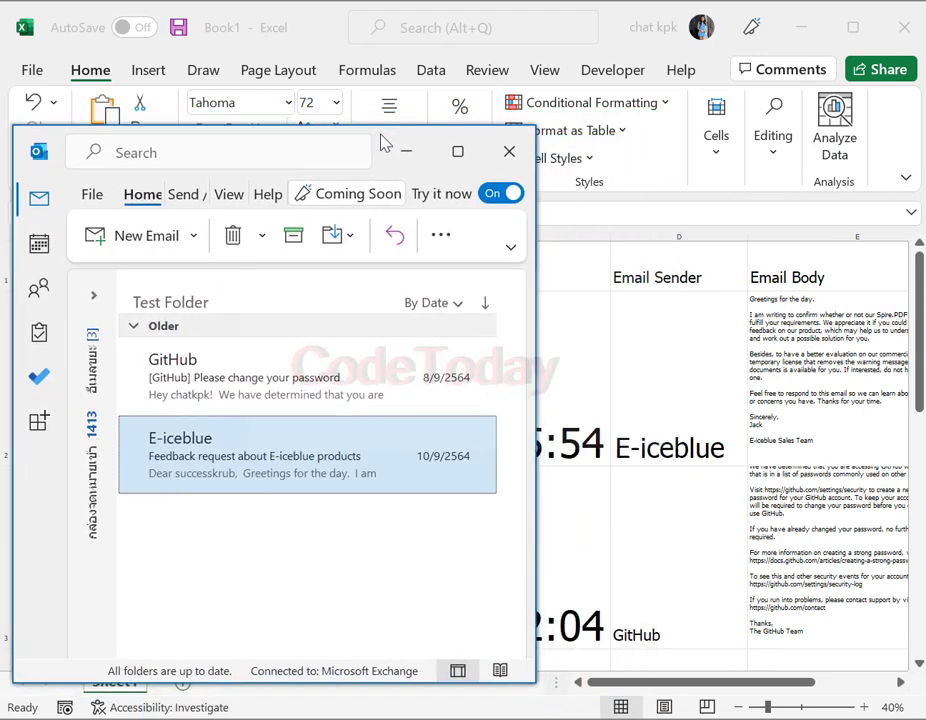